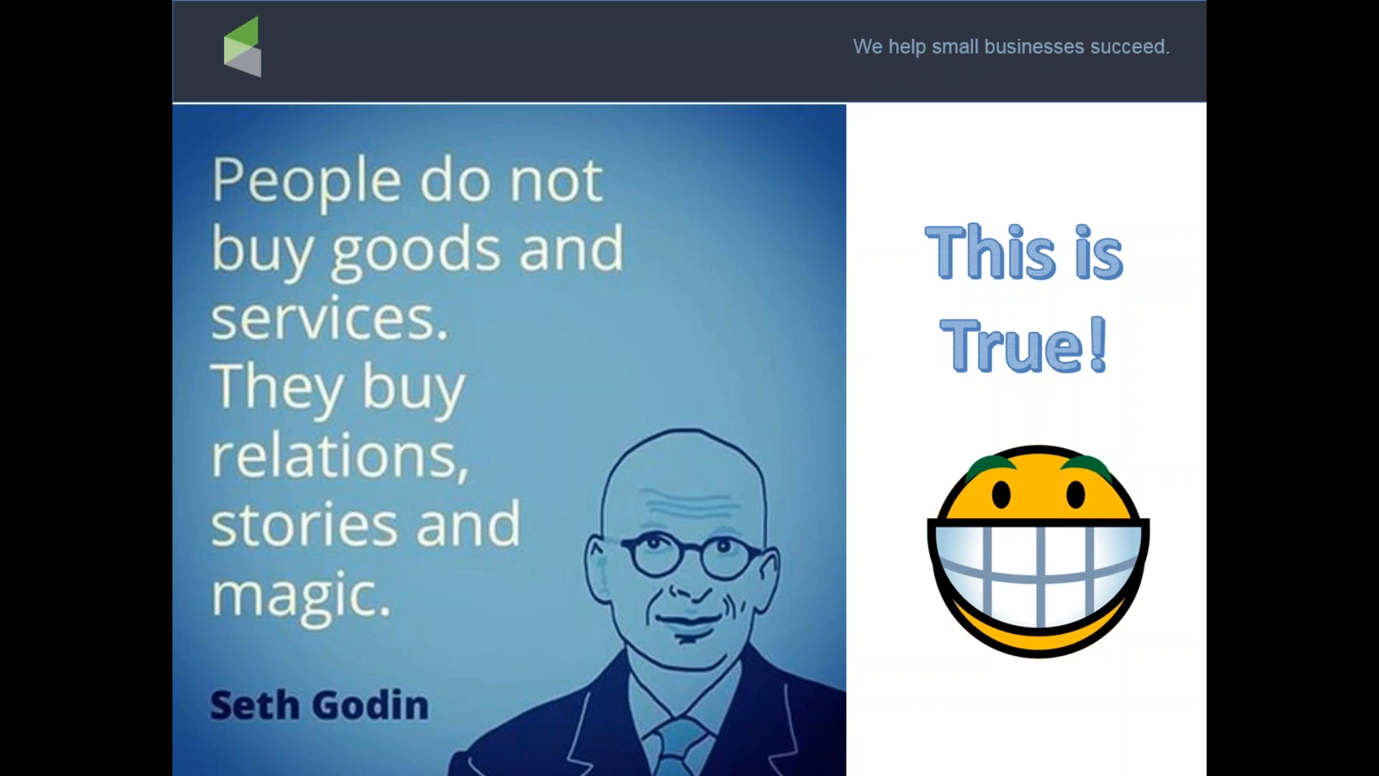
# Advance the slide show to the 'Let's do this..' slide and bring the PowerPoint editor onto this screen
pyautogui.press('Right')
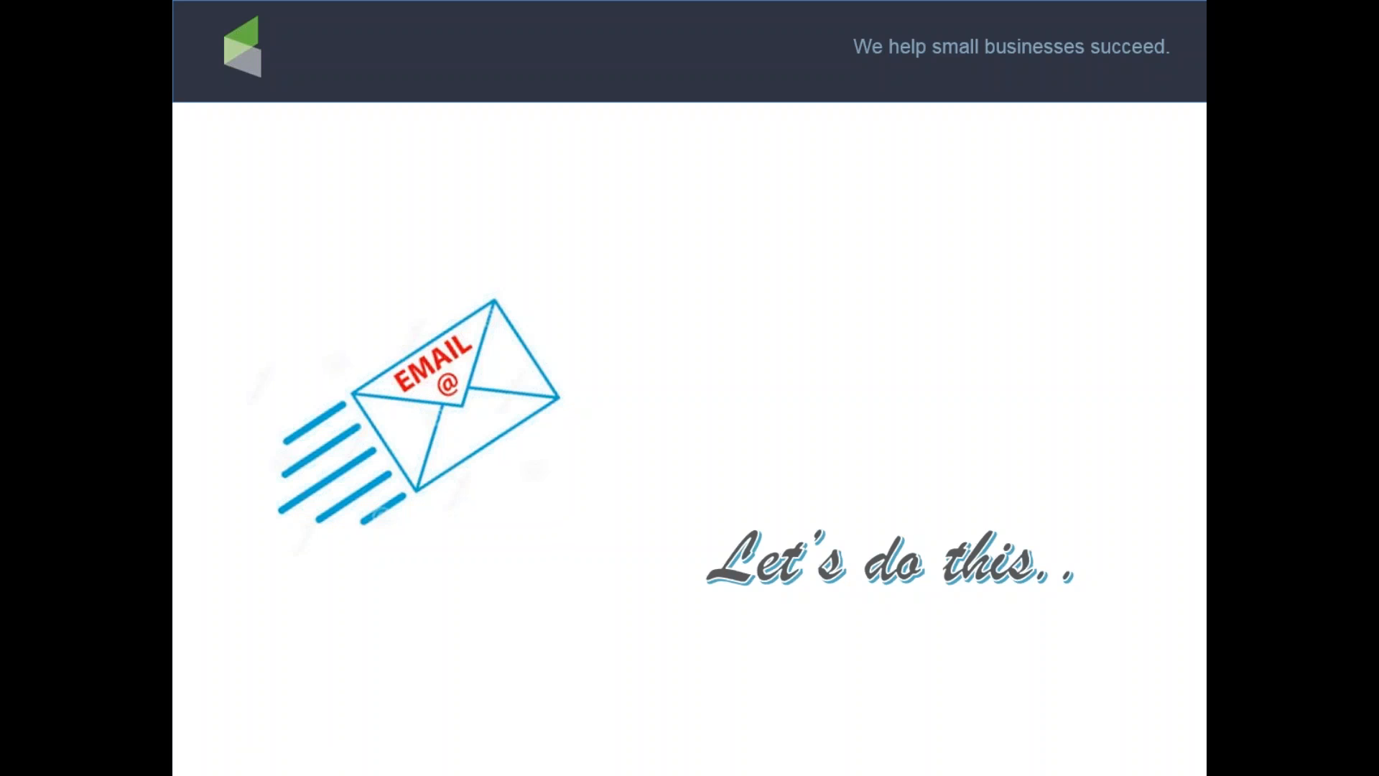
pyautogui.moveTo(0, 51); pyautogui.dragTo(502, 106)
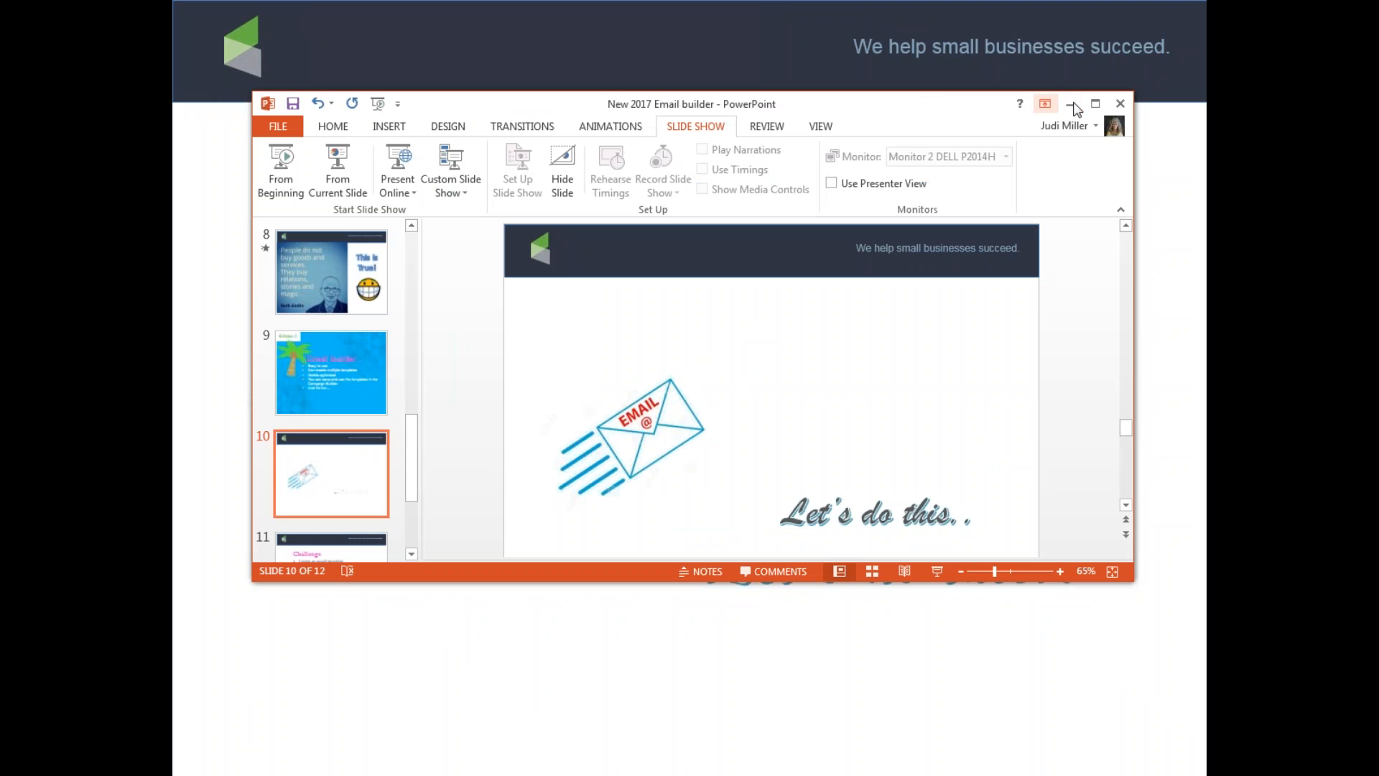
# Cancel closing the presentation so it stays open unsaved, and minimize the PowerPoint editor
pyautogui.click(1120, 104)
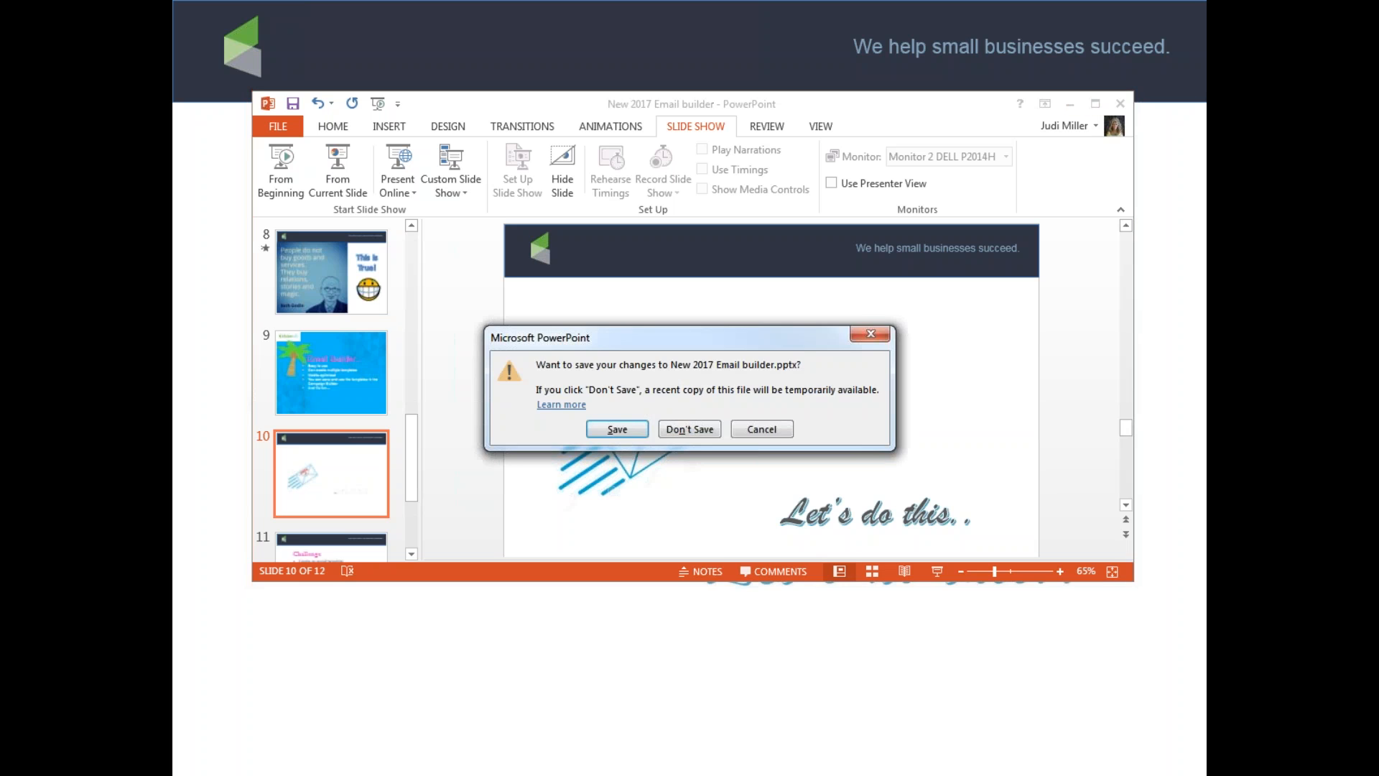
pyautogui.click(758, 429)
pyautogui.click(1070, 106)
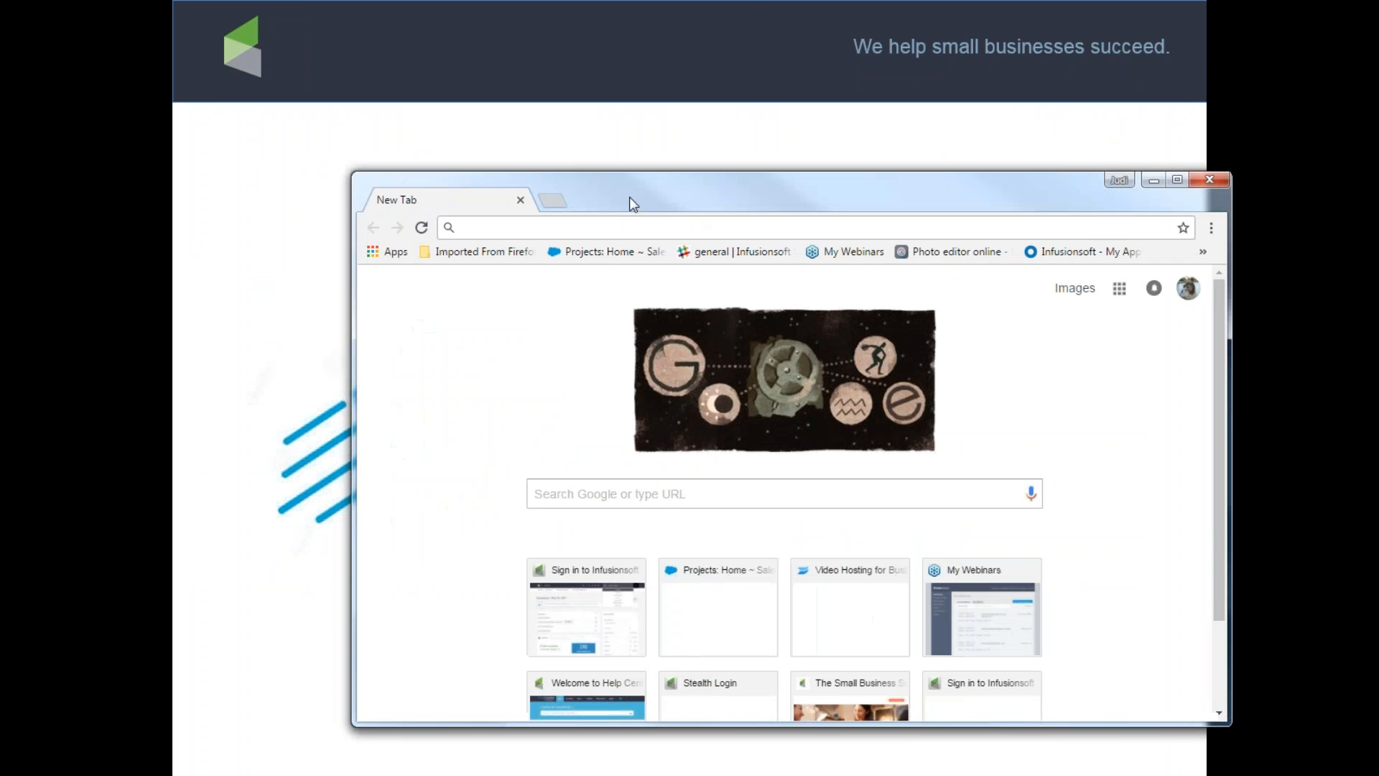
# Open a full-screen Chrome window and move the PowerPoint window off this screen
pyautogui.click(1060, 161)
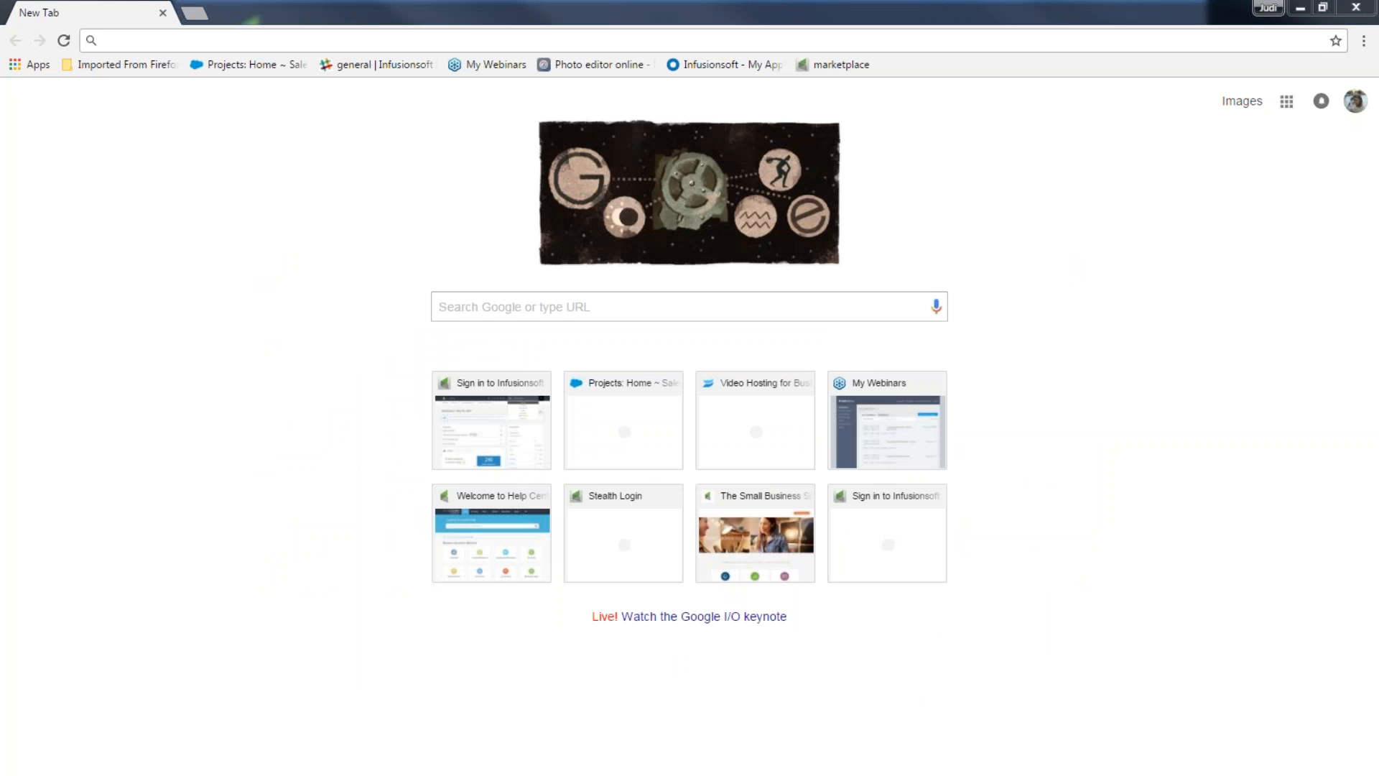
pyautogui.hotkey('alt', 'Tab')
pyautogui.moveTo(740, 100); pyautogui.dragTo(0, 173)
# Go to hv202.infusionsoft.com and sign in to reach the Stealth Login page
pyautogui.click(296, 40)
pyautogui.write('hv202.infusionsoft.com')
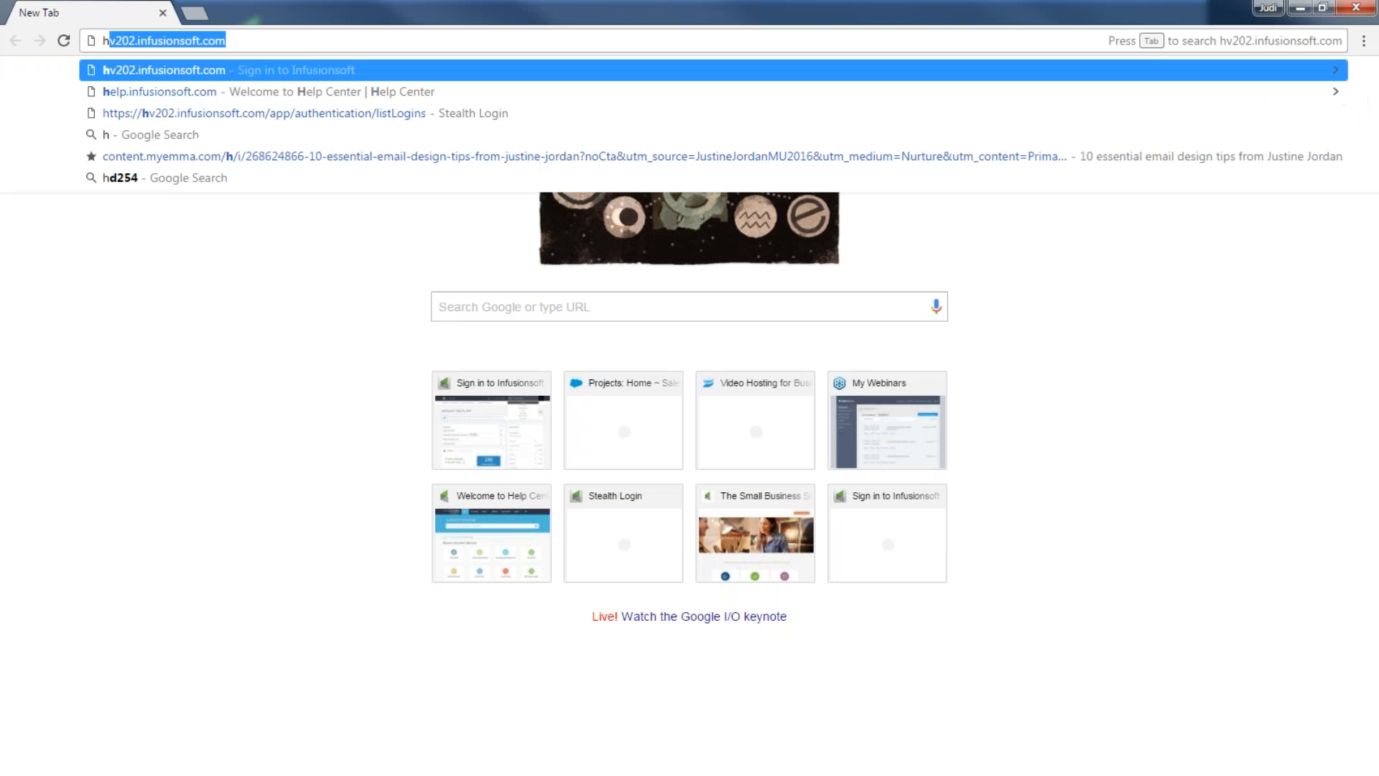
pyautogui.press('Return')
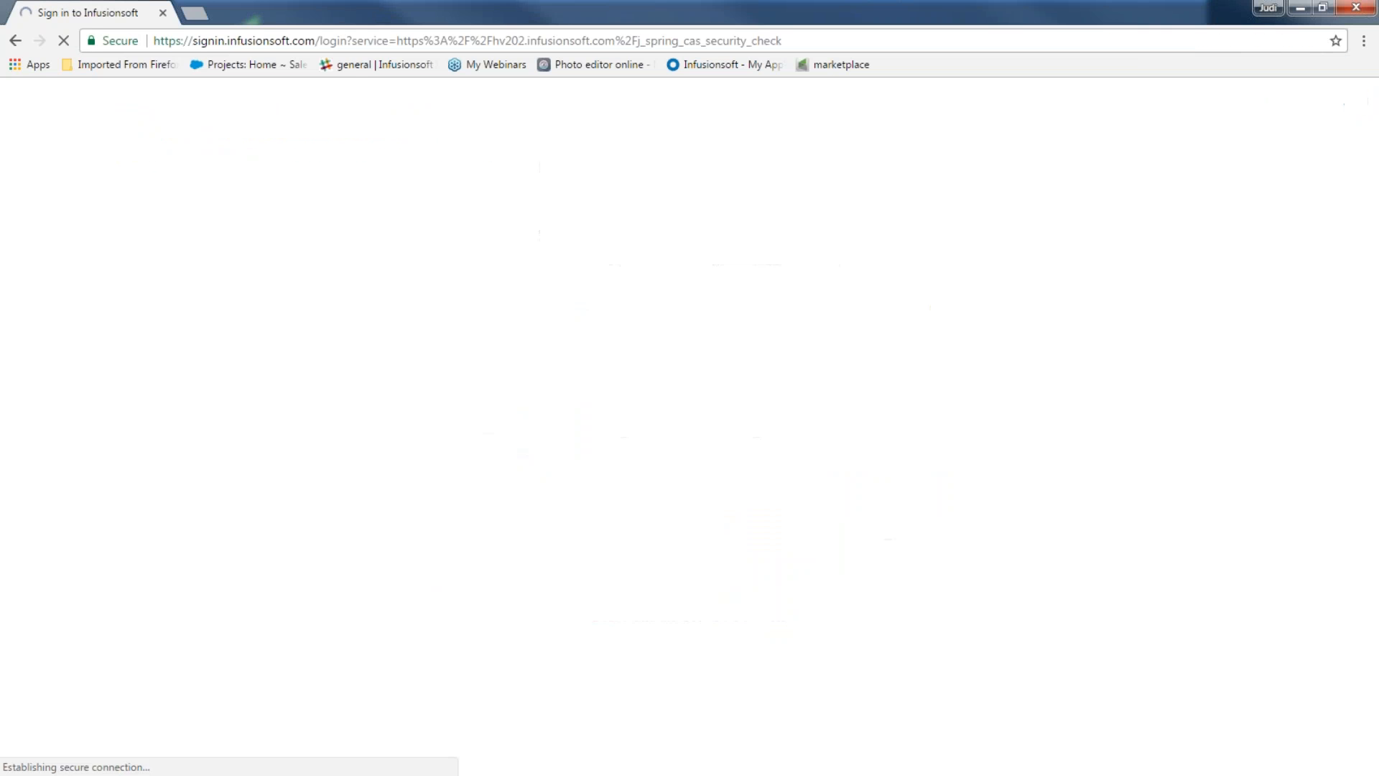
pyautogui.click(793, 308)
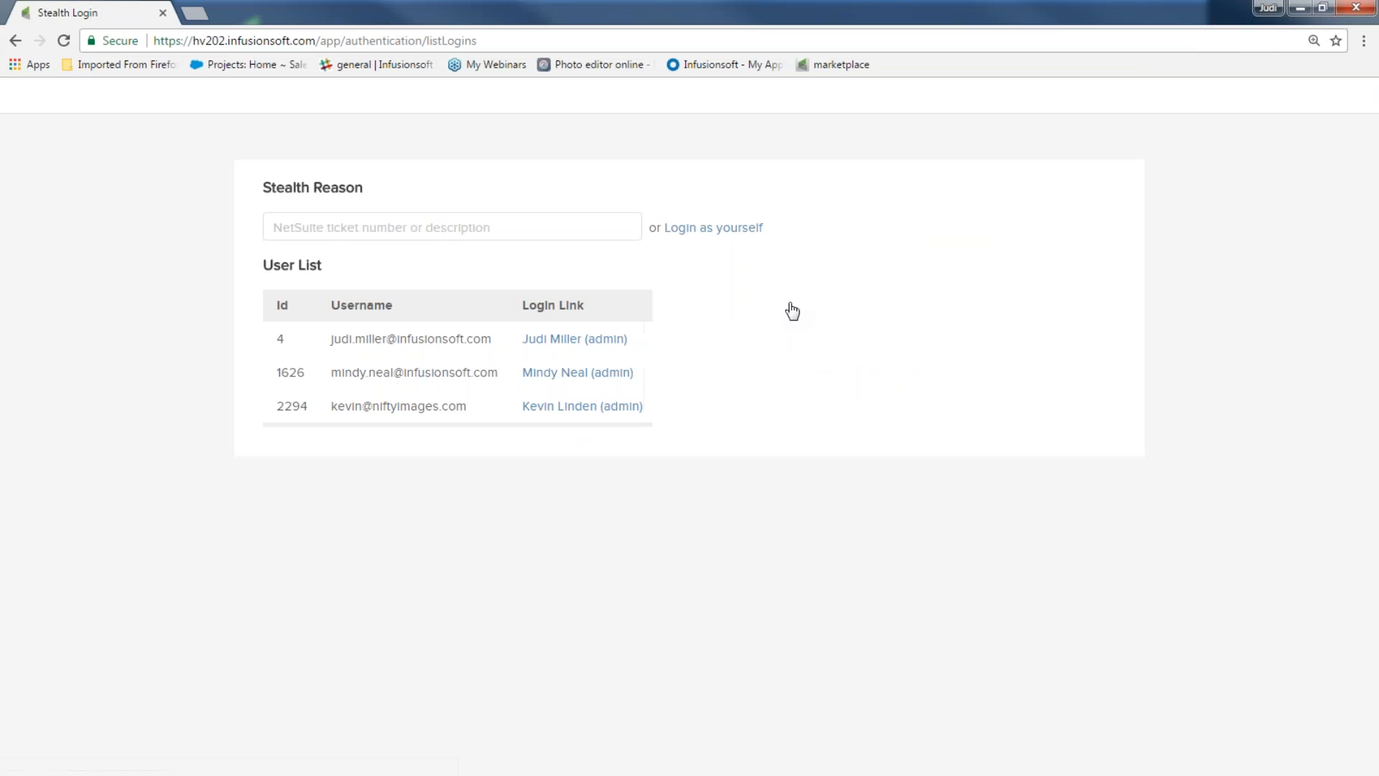
# Log in as the first admin user and open Marketing > Email & Broadcasts to start a broadcast
pyautogui.click(536, 339)
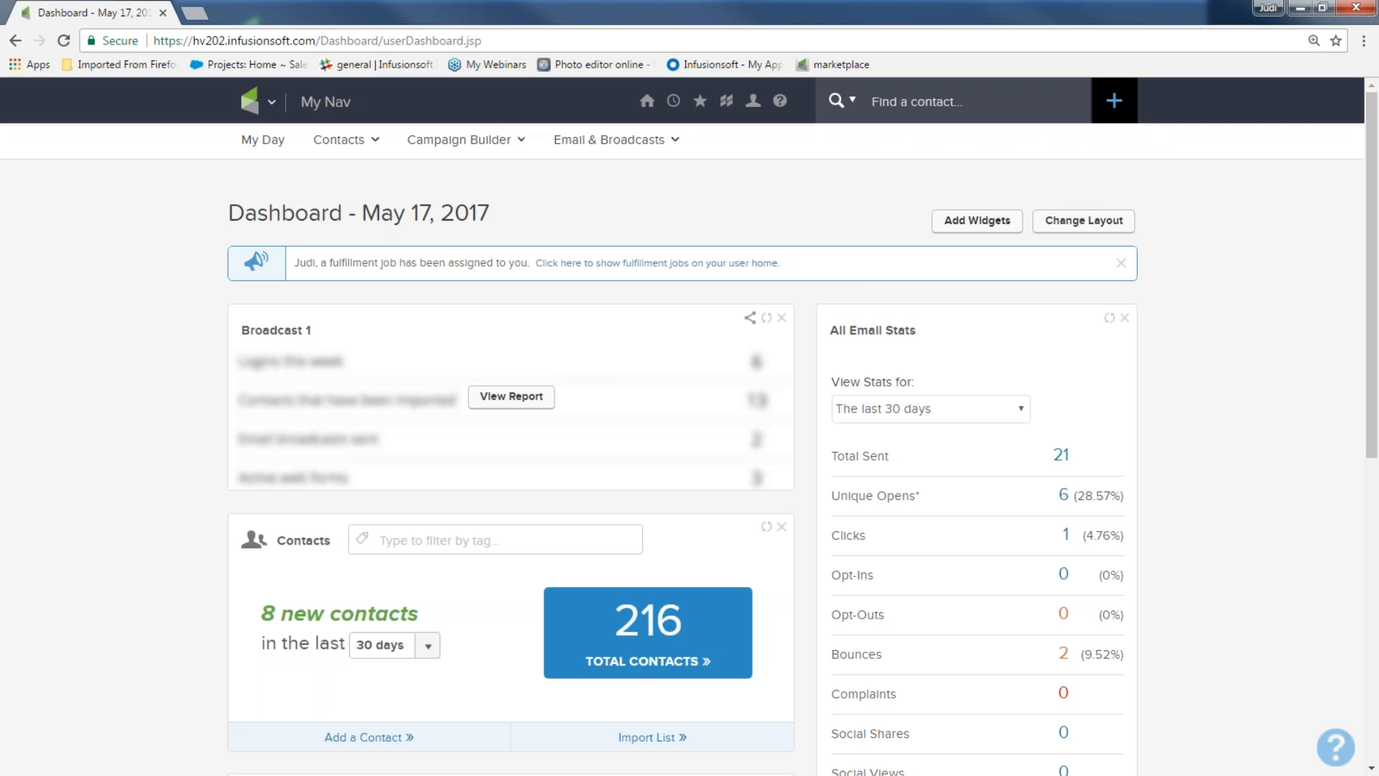
pyautogui.click(251, 109)
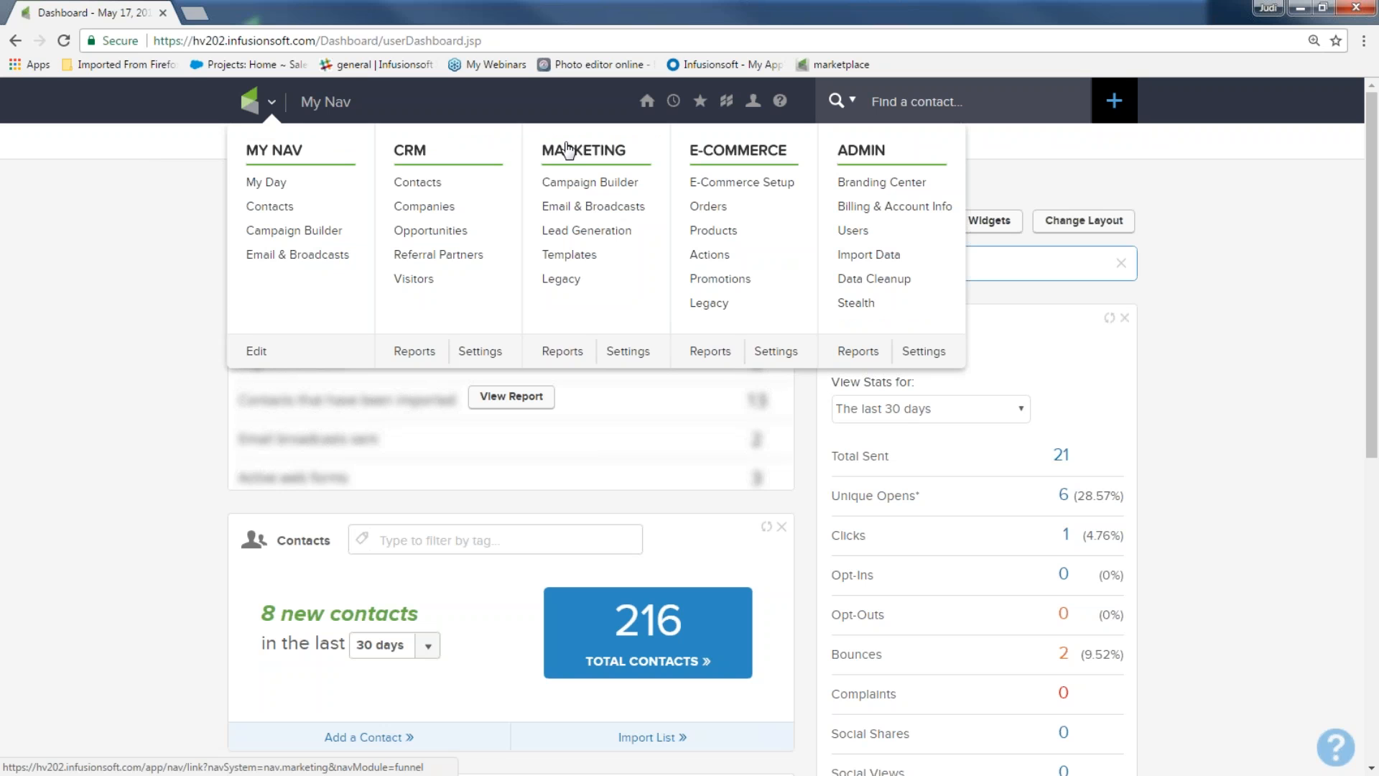
pyautogui.click(569, 208)
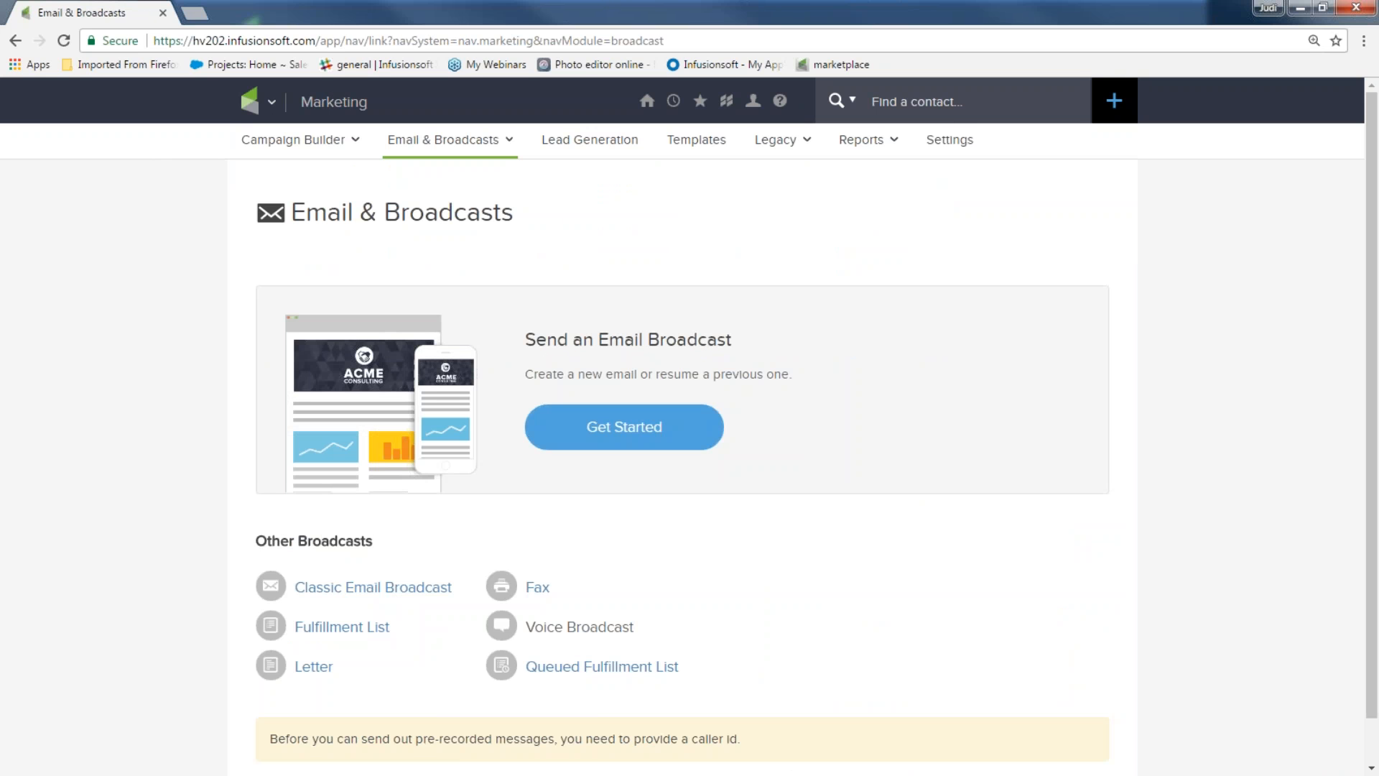
pyautogui.click(637, 432)
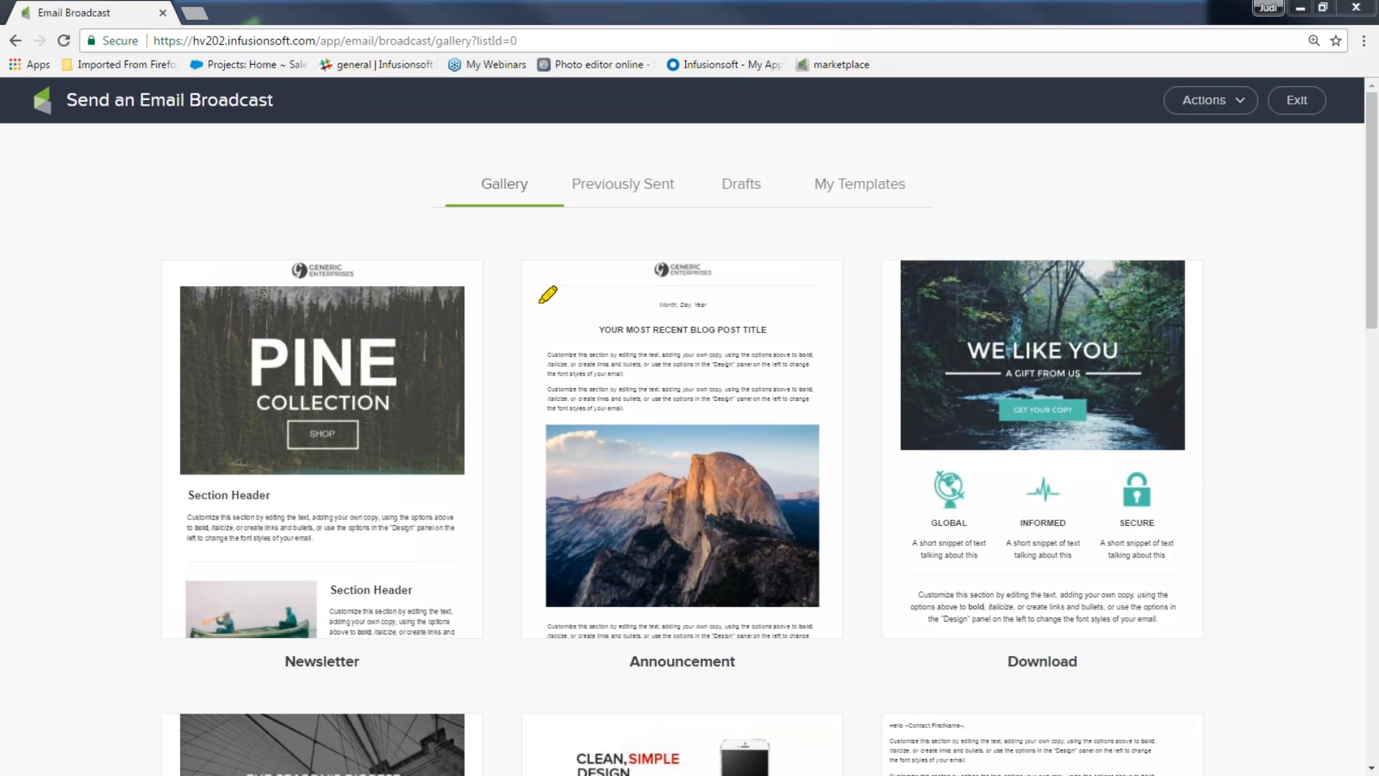
# Highlight the Gallery section and its Newsletter, Announcement and Download templates
pyautogui.moveTo(551, 185)
pyautogui.mouseDown()
pyautogui.moveTo(439, 162)
pyautogui.moveTo(540, 237)
pyautogui.moveTo(555, 184)
pyautogui.moveTo(540, 191)
pyautogui.mouseUp()
pyautogui.moveTo(165, 269)
pyautogui.mouseDown()
pyautogui.moveTo(167, 431)
pyautogui.moveTo(425, 544)
pyautogui.moveTo(178, 321)
pyautogui.mouseUp()
pyautogui.moveTo(561, 291)
pyautogui.mouseDown()
pyautogui.moveTo(847, 508)
pyautogui.moveTo(840, 333)
pyautogui.moveTo(610, 332)
pyautogui.mouseUp()
pyautogui.moveTo(888, 253)
pyautogui.mouseDown()
pyautogui.moveTo(1201, 480)
pyautogui.moveTo(852, 315)
pyautogui.mouseUp()
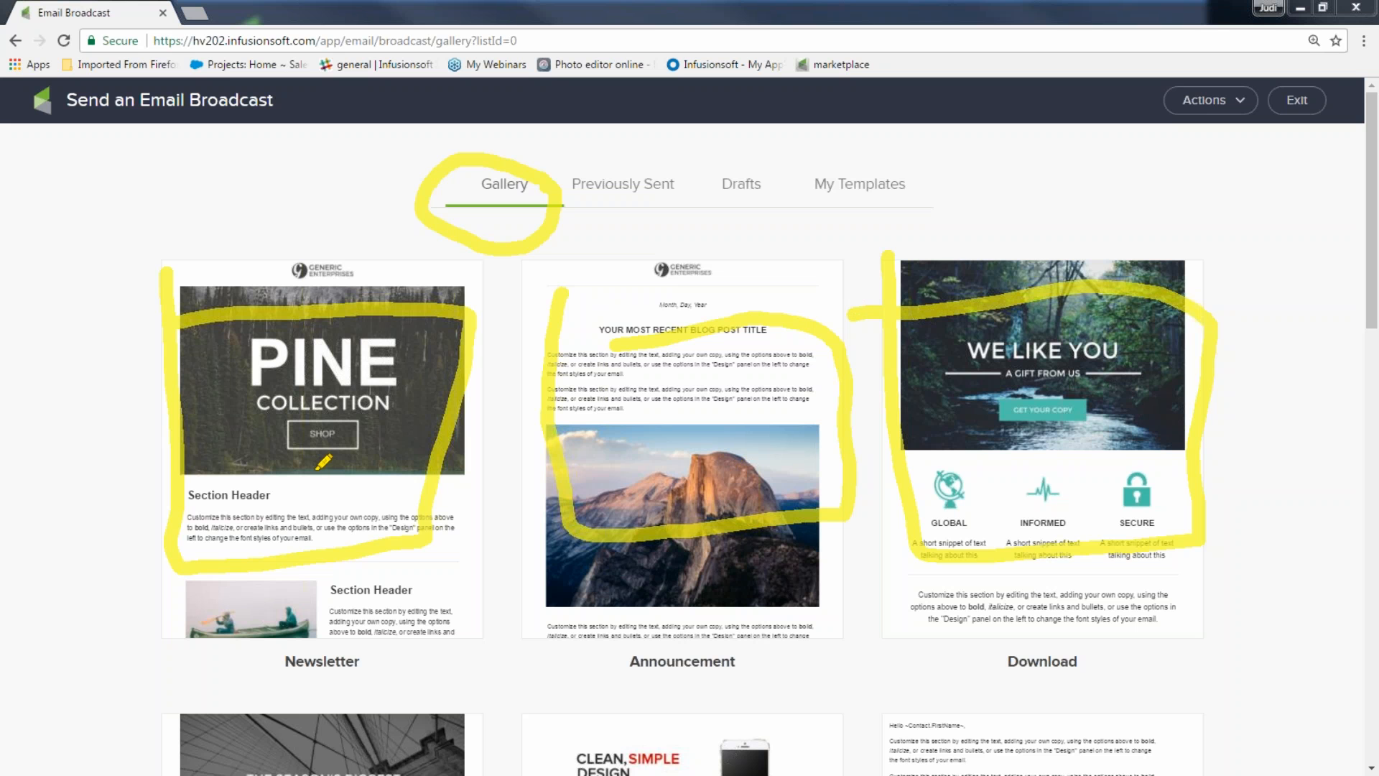
pyautogui.moveTo(179, 265)
pyautogui.mouseDown()
pyautogui.moveTo(186, 453)
pyautogui.moveTo(249, 561)
pyautogui.moveTo(425, 544)
pyautogui.moveTo(449, 301)
pyautogui.moveTo(194, 305)
pyautogui.mouseUp()
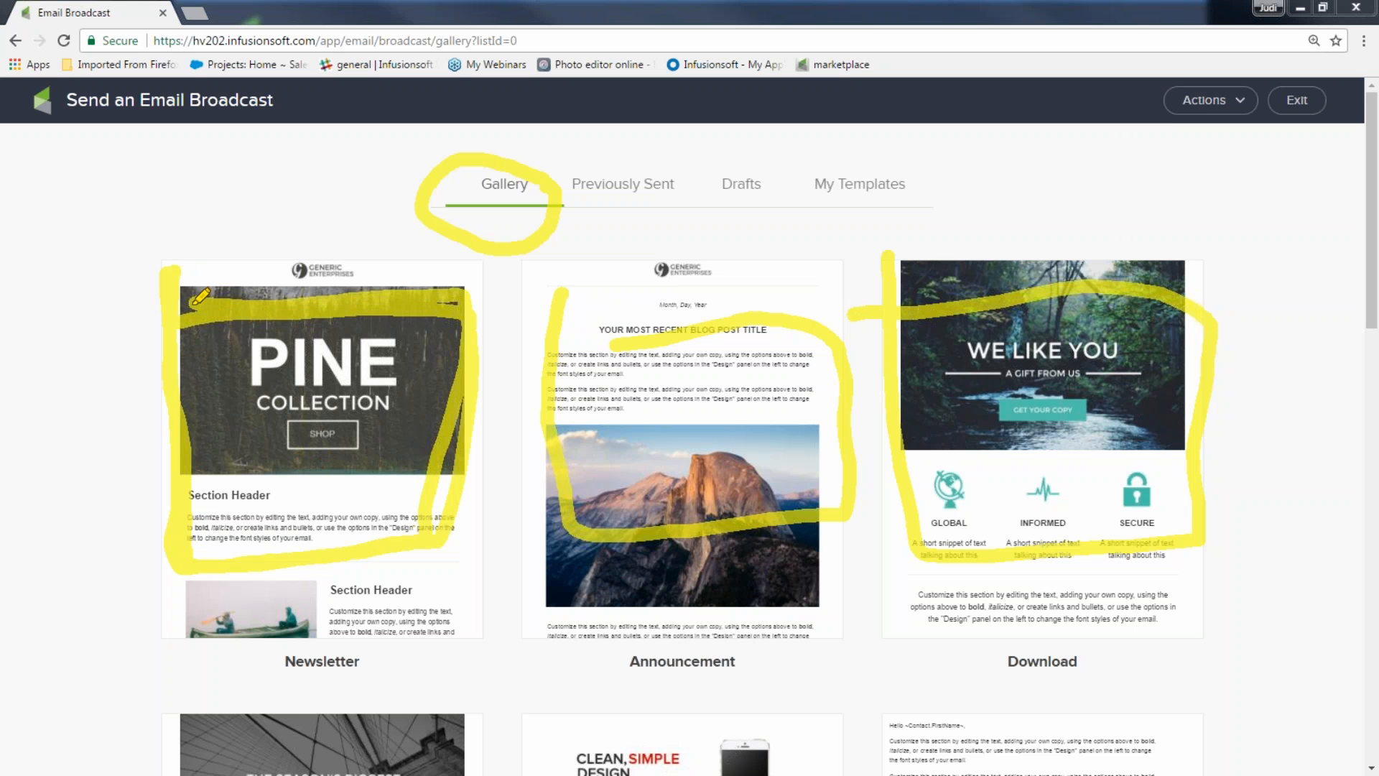
# Highlight the Previously Sent, Drafts and My Templates sections, then clear all annotations
pyautogui.moveTo(658, 164)
pyautogui.mouseDown()
pyautogui.moveTo(619, 161)
pyautogui.moveTo(605, 237)
pyautogui.moveTo(702, 172)
pyautogui.moveTo(645, 169)
pyautogui.mouseUp()
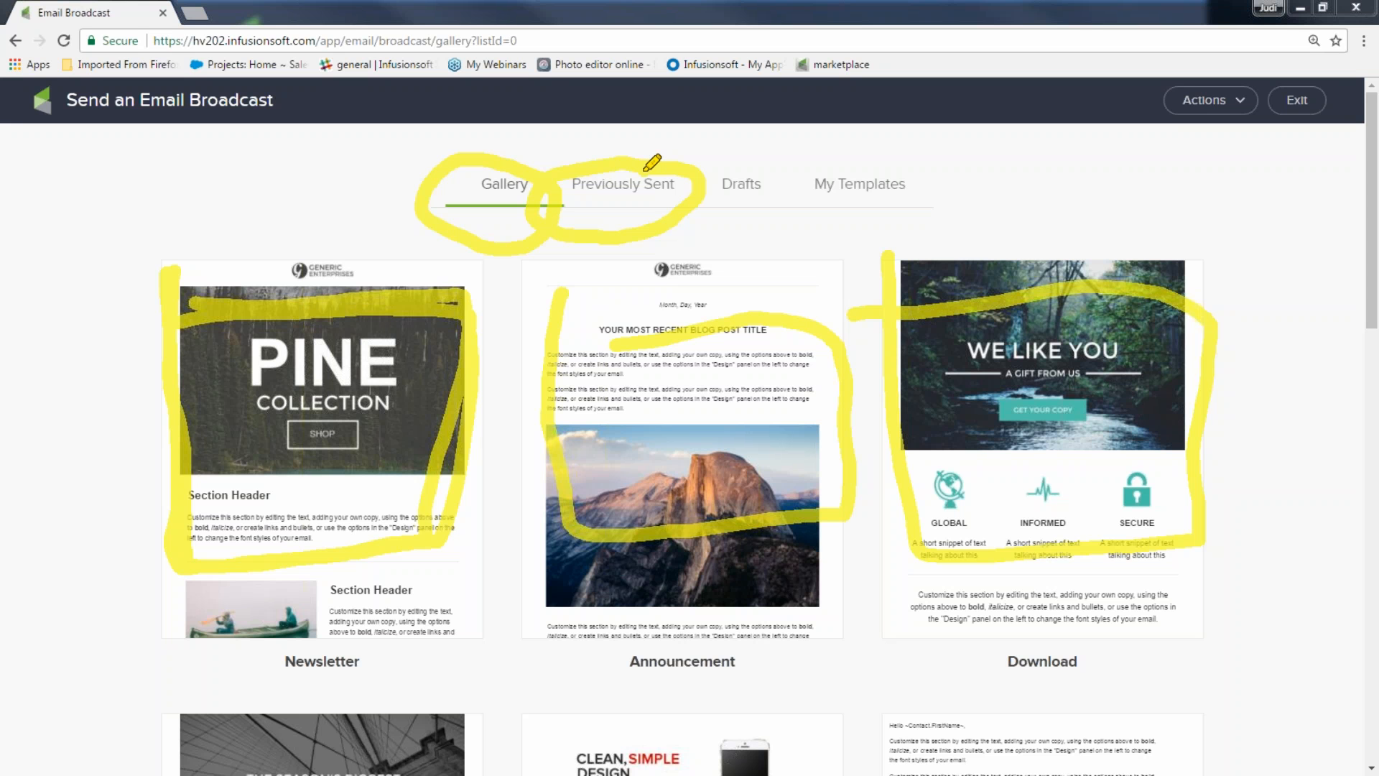
pyautogui.moveTo(720, 164)
pyautogui.mouseDown()
pyautogui.moveTo(804, 177)
pyautogui.moveTo(733, 171)
pyautogui.mouseUp()
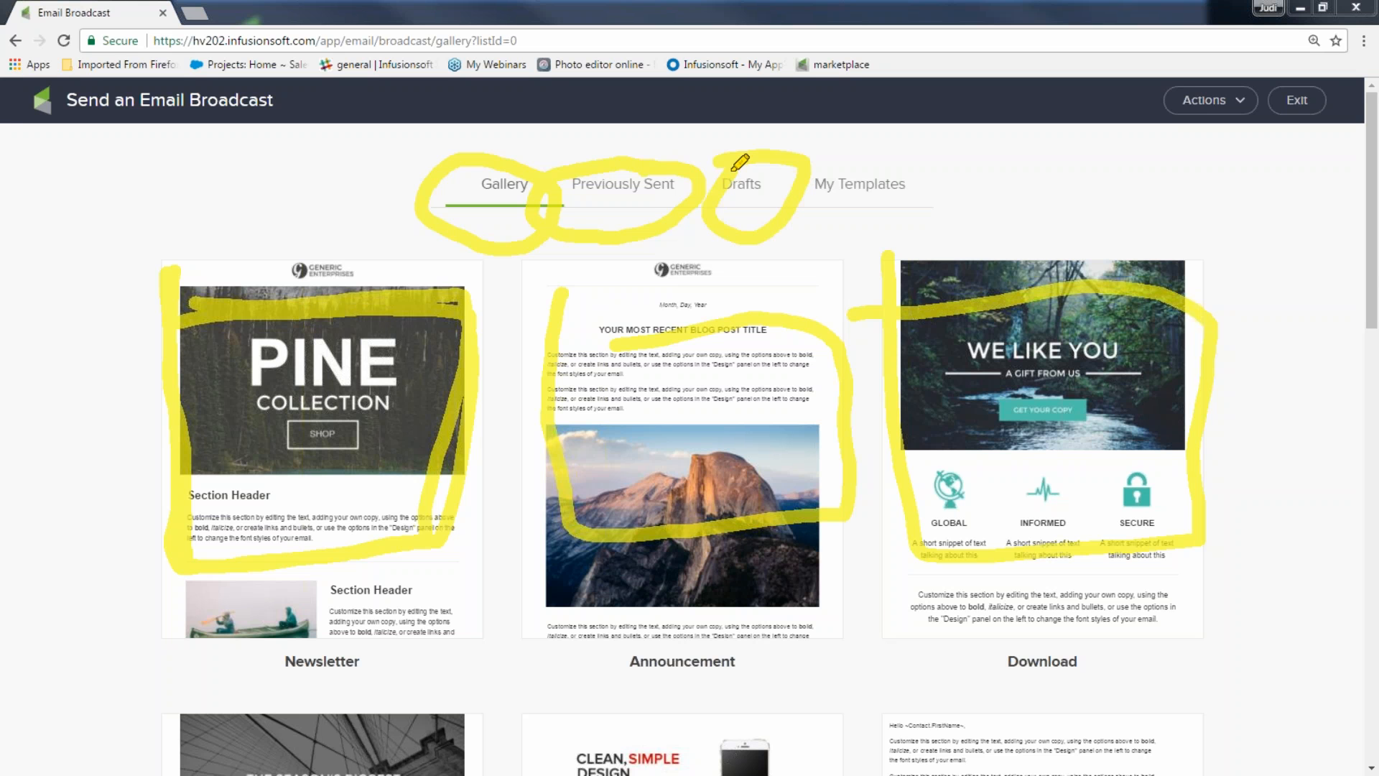
pyautogui.moveTo(732, 170)
pyautogui.mouseDown()
pyautogui.moveTo(917, 138)
pyautogui.moveTo(865, 243)
pyautogui.moveTo(802, 202)
pyautogui.moveTo(898, 152)
pyautogui.moveTo(822, 207)
pyautogui.moveTo(885, 145)
pyautogui.moveTo(904, 190)
pyautogui.mouseUp()
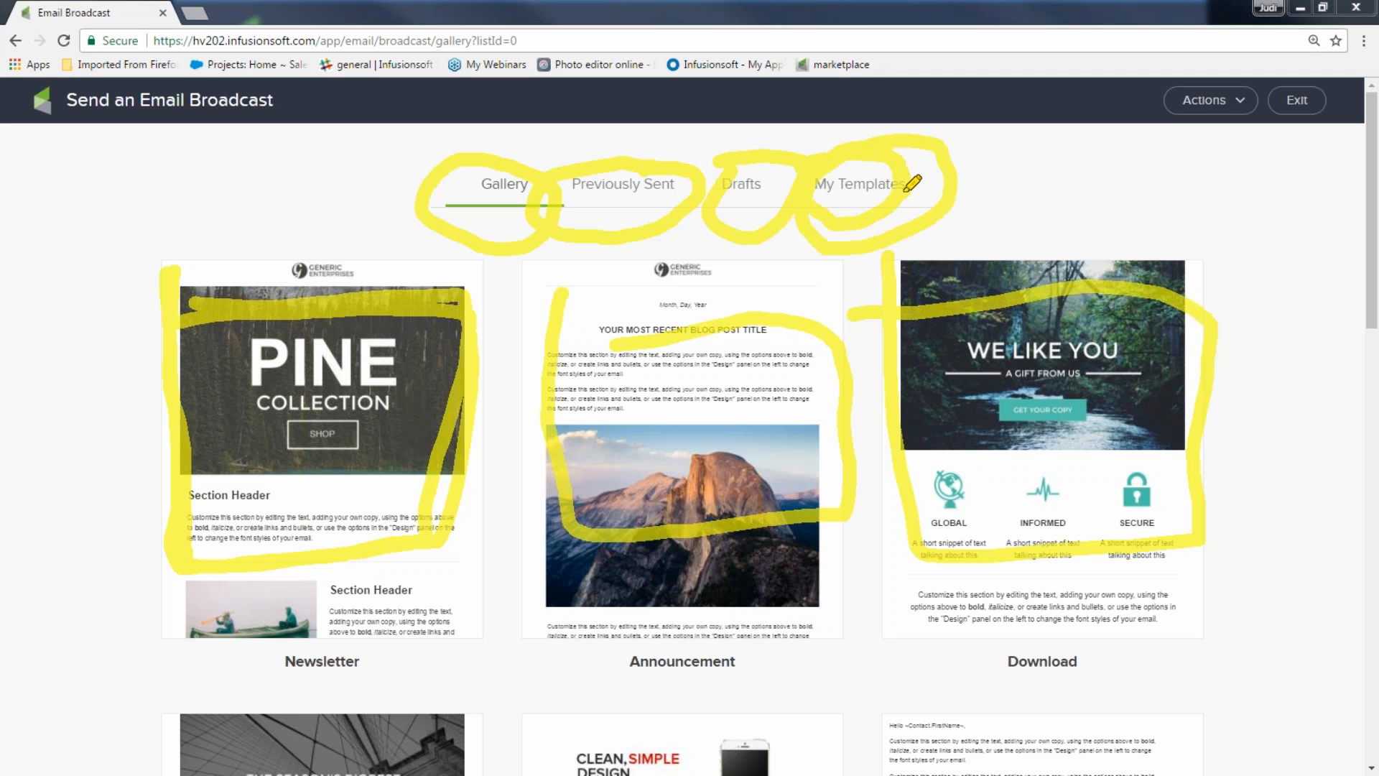
pyautogui.moveTo(801, 175); pyautogui.dragTo(933, 161)
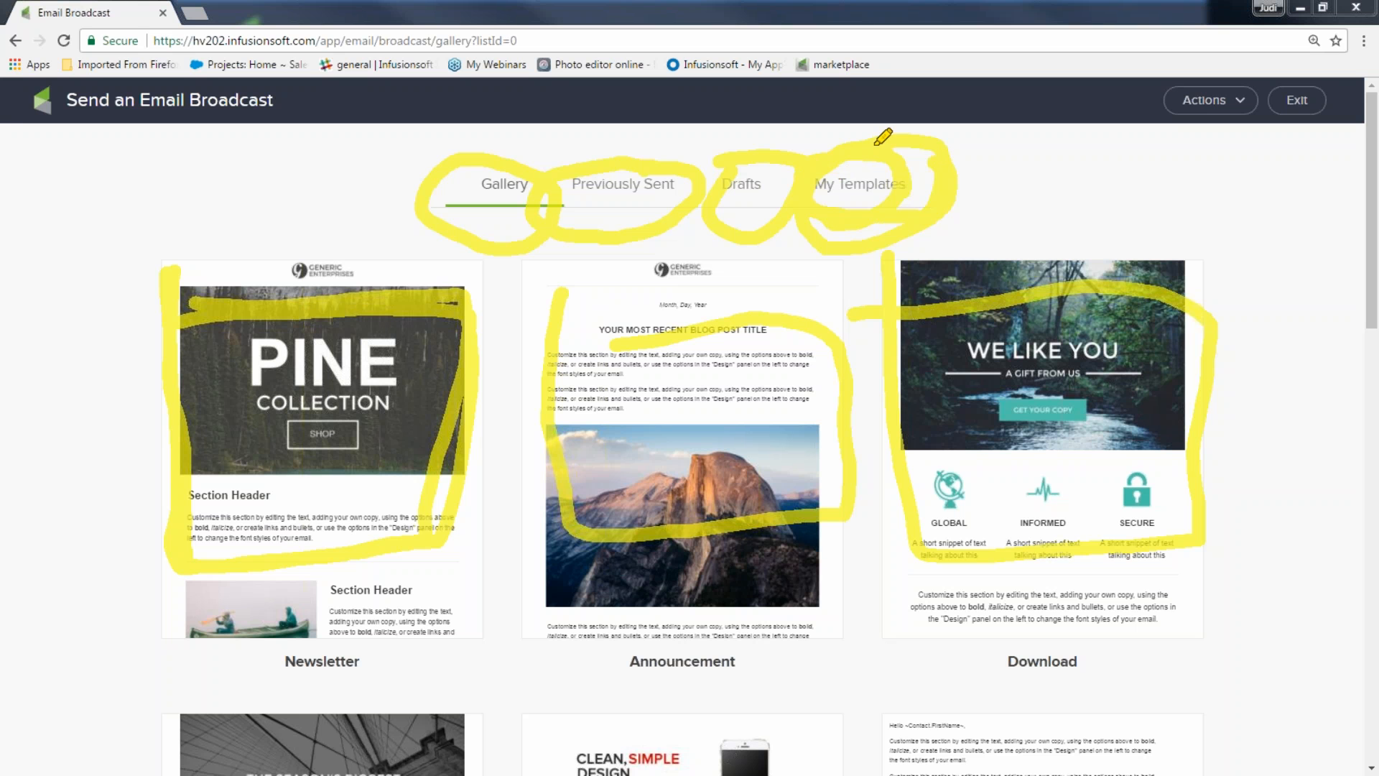
pyautogui.press('Escape')
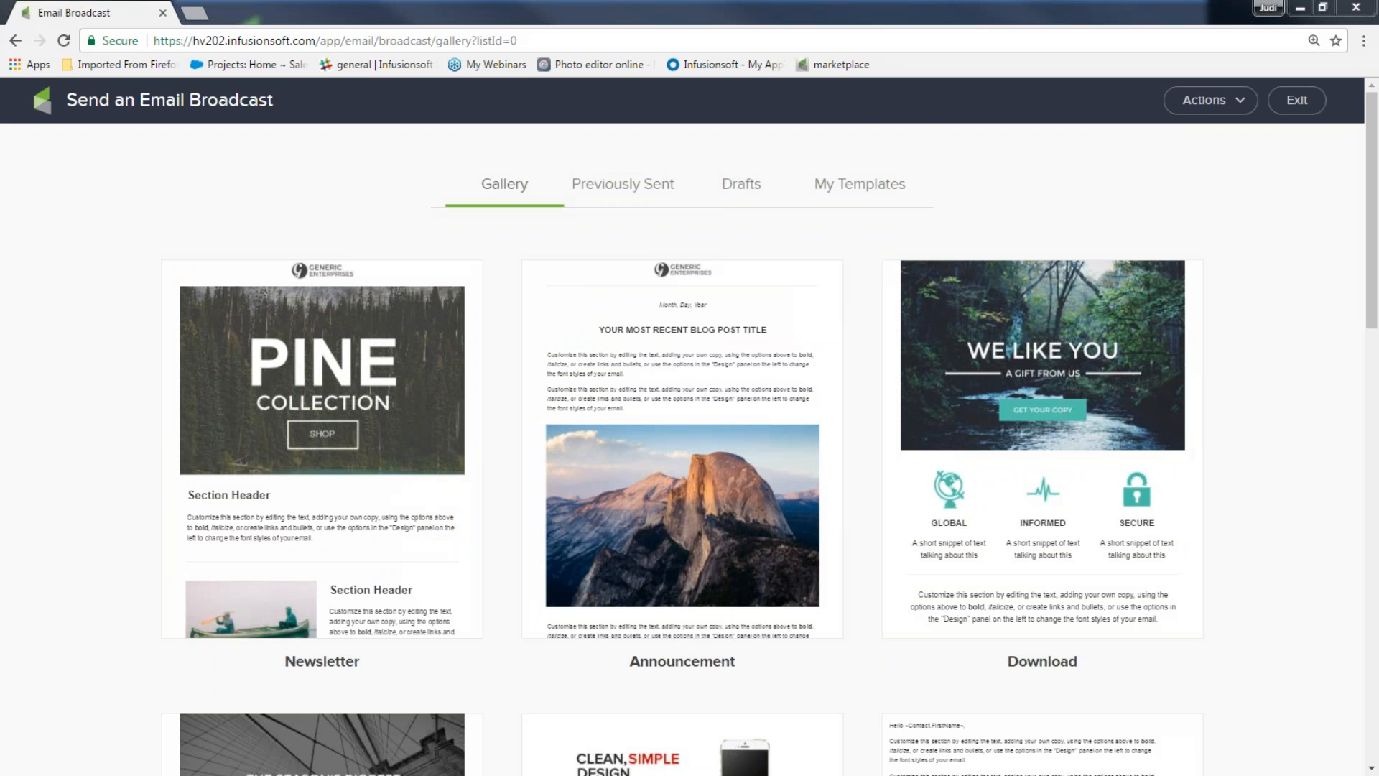
# Create a blank email broadcast from the Actions menu
pyautogui.moveTo(451, 407)
pyautogui.click(1240, 105)
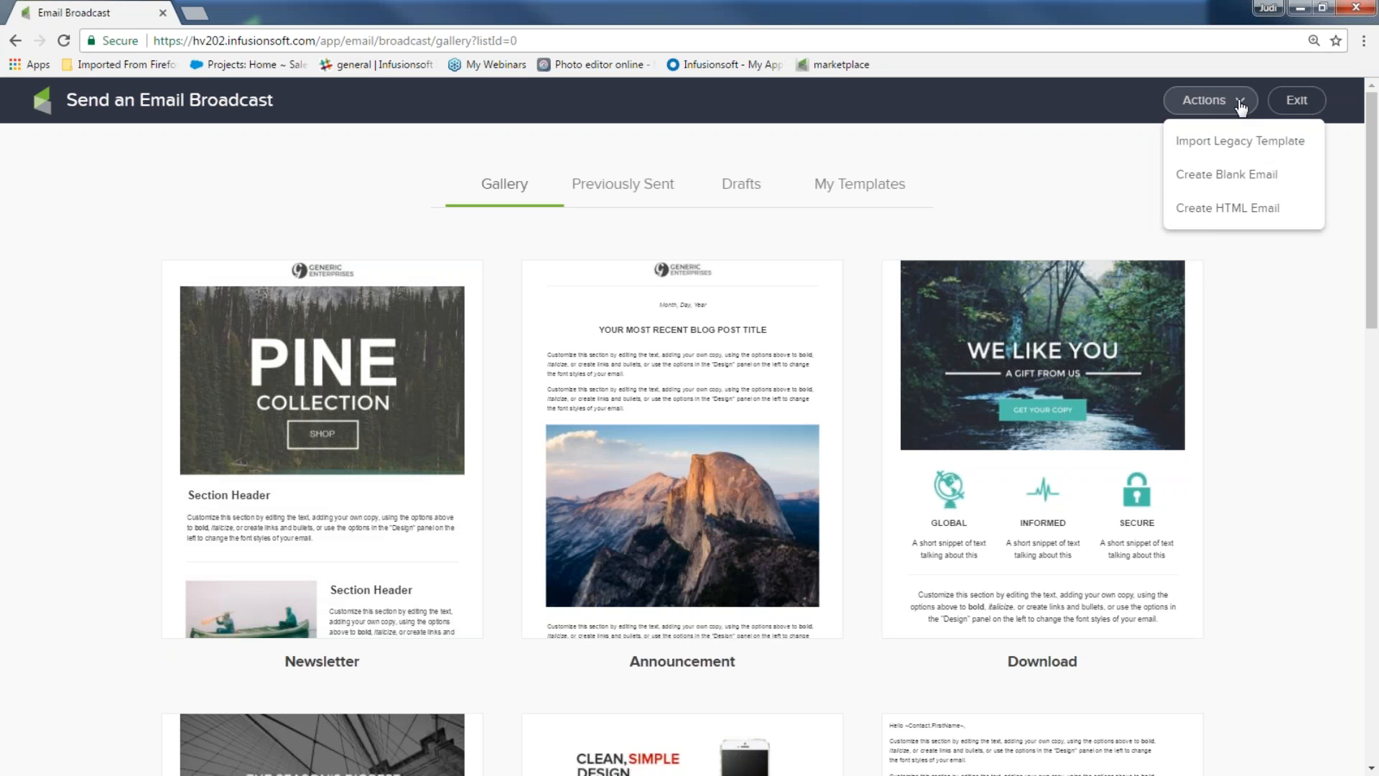
pyautogui.click(1234, 179)
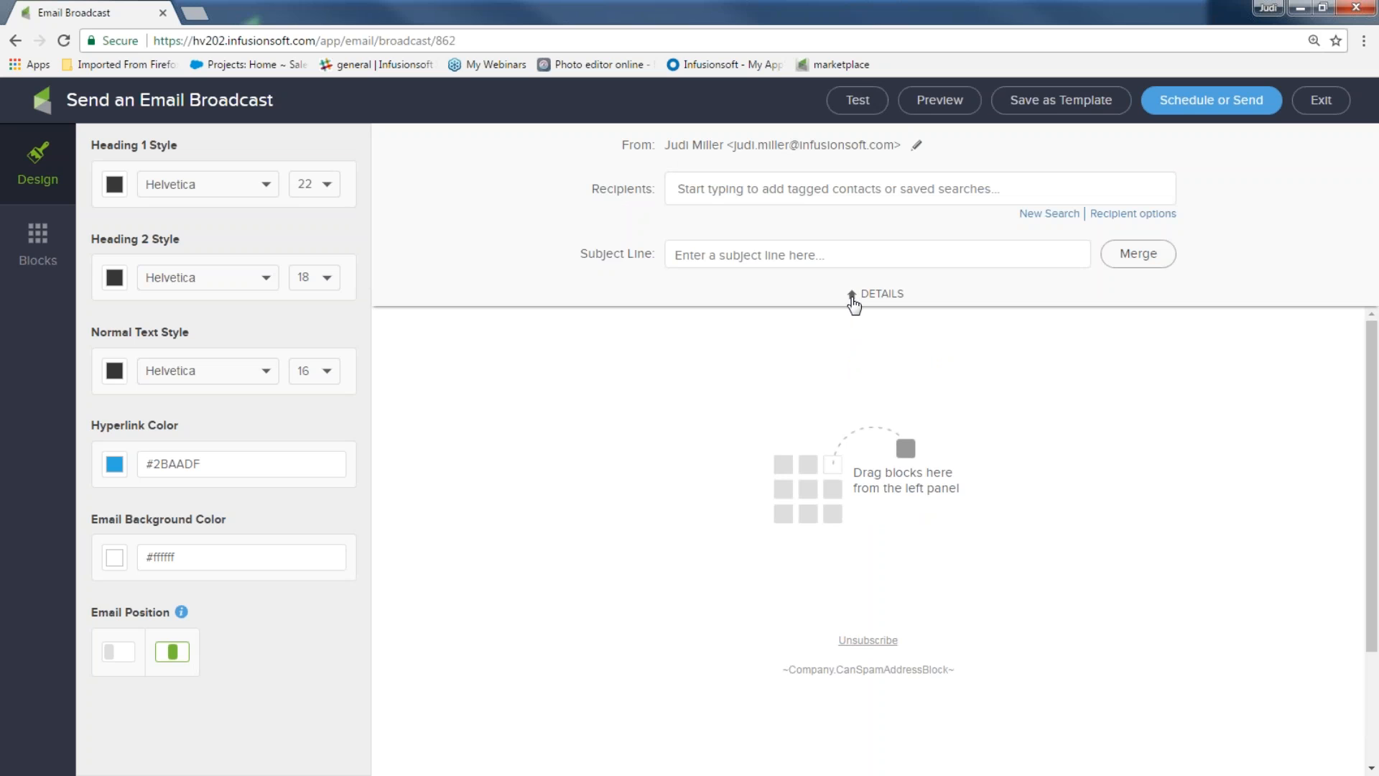
pyautogui.click(854, 300)
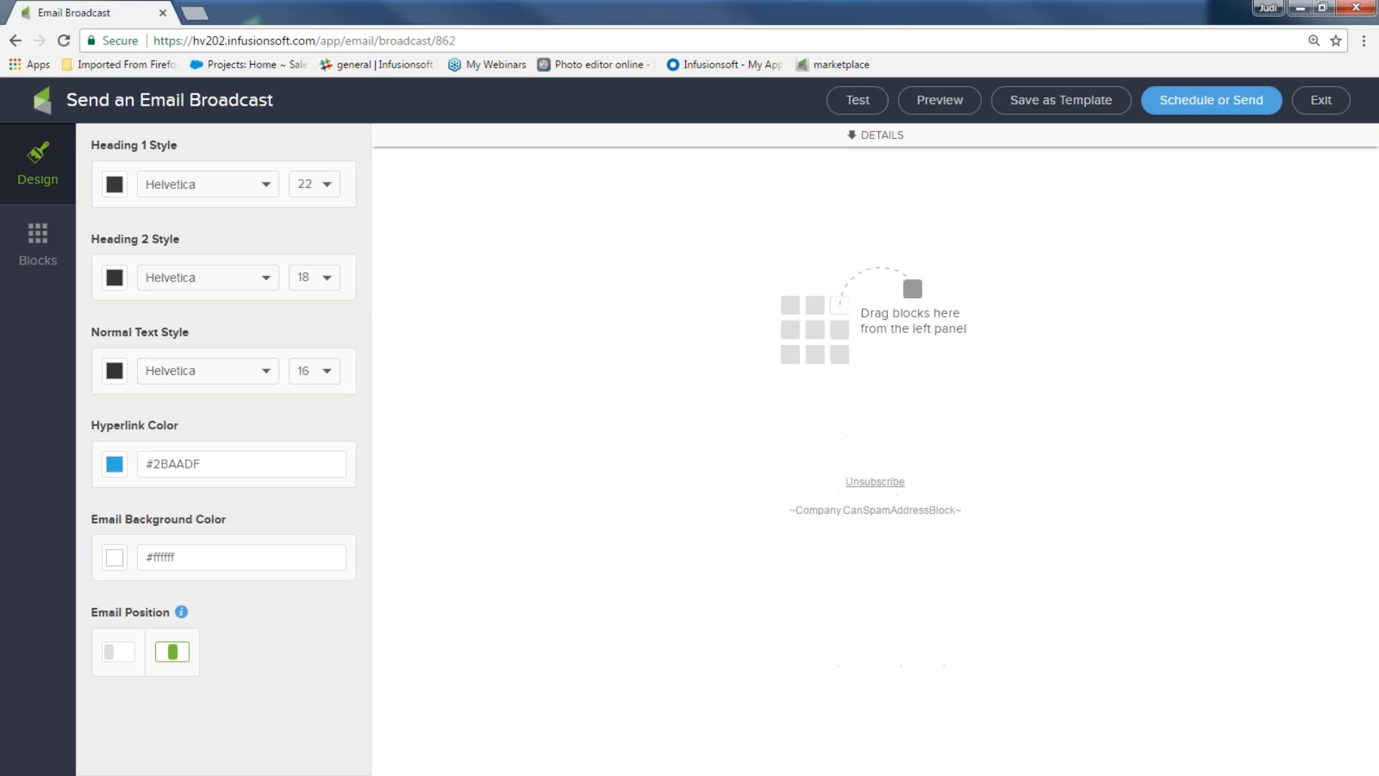
pyautogui.click(857, 138)
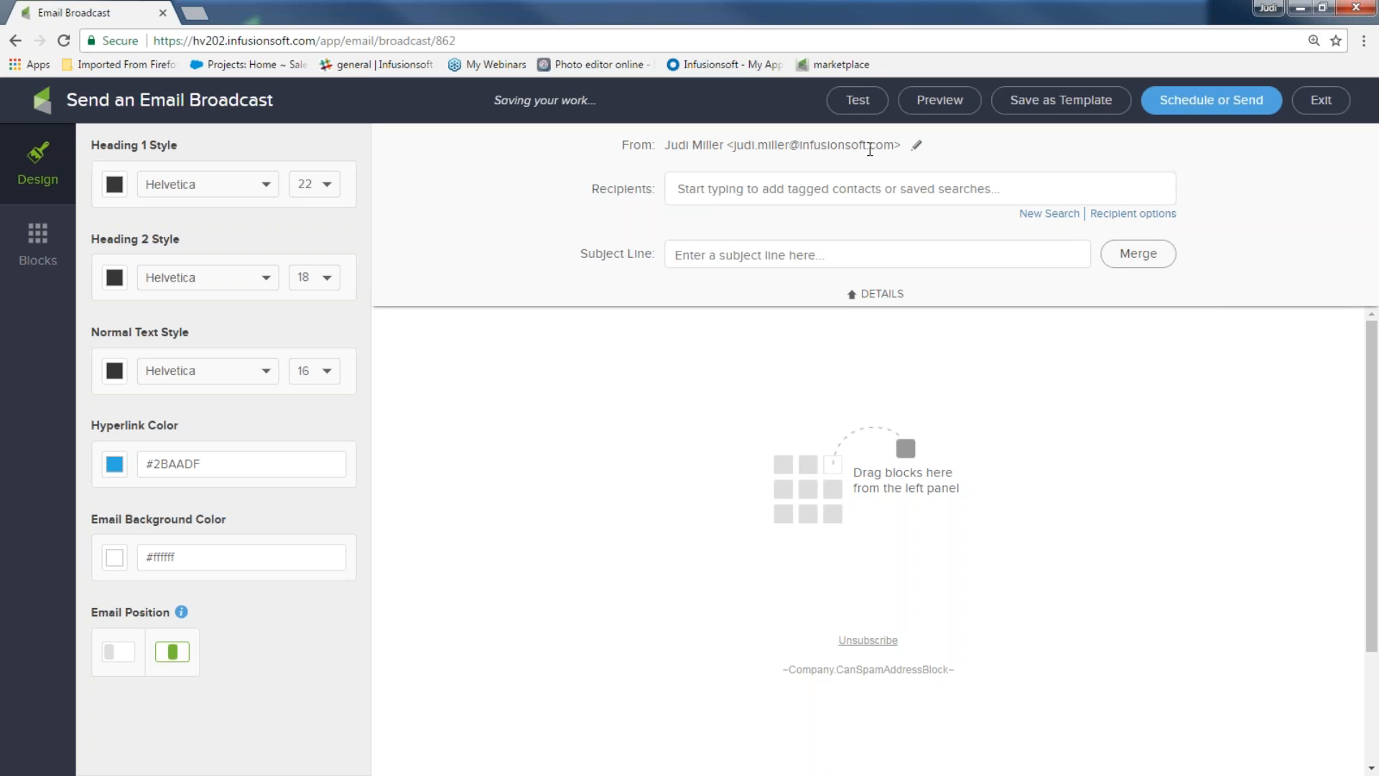
pyautogui.click(918, 152)
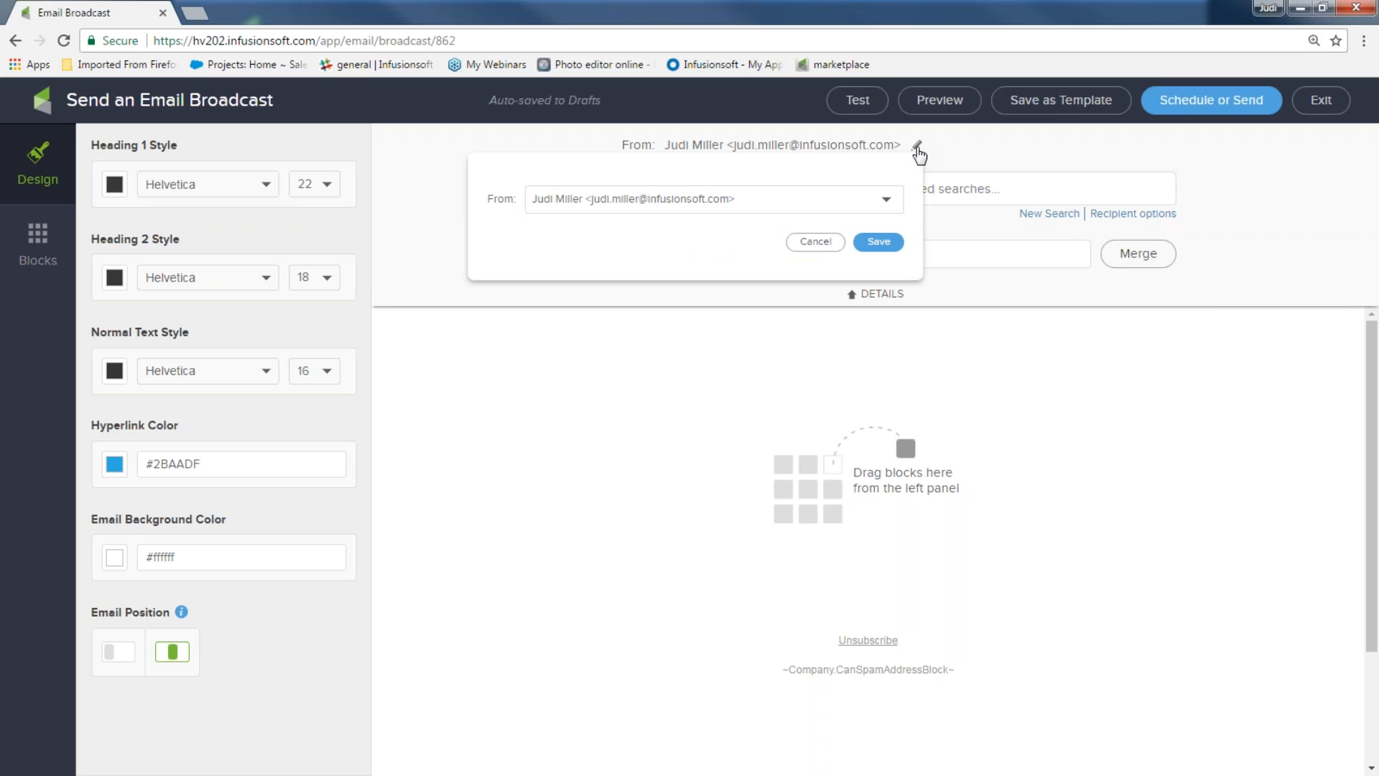
# Set a custom sender named 'ZR1 Suspension' with the suggested sender e-mail address, and save it
pyautogui.click(888, 203)
pyautogui.click(742, 330)
pyautogui.click(641, 238)
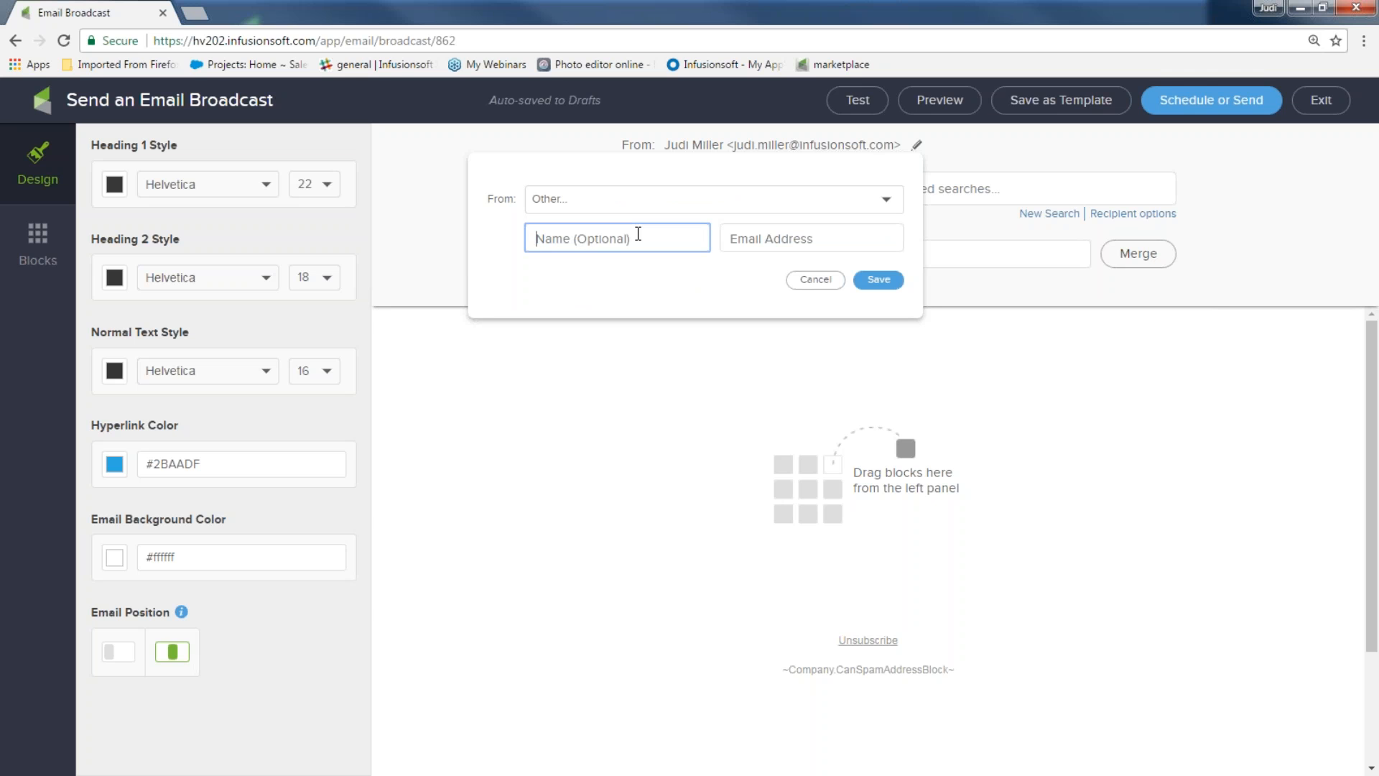
pyautogui.write('ZR')
pyautogui.write('1 ss')
pyautogui.write('Suspension')
pyautogui.click(758, 243)
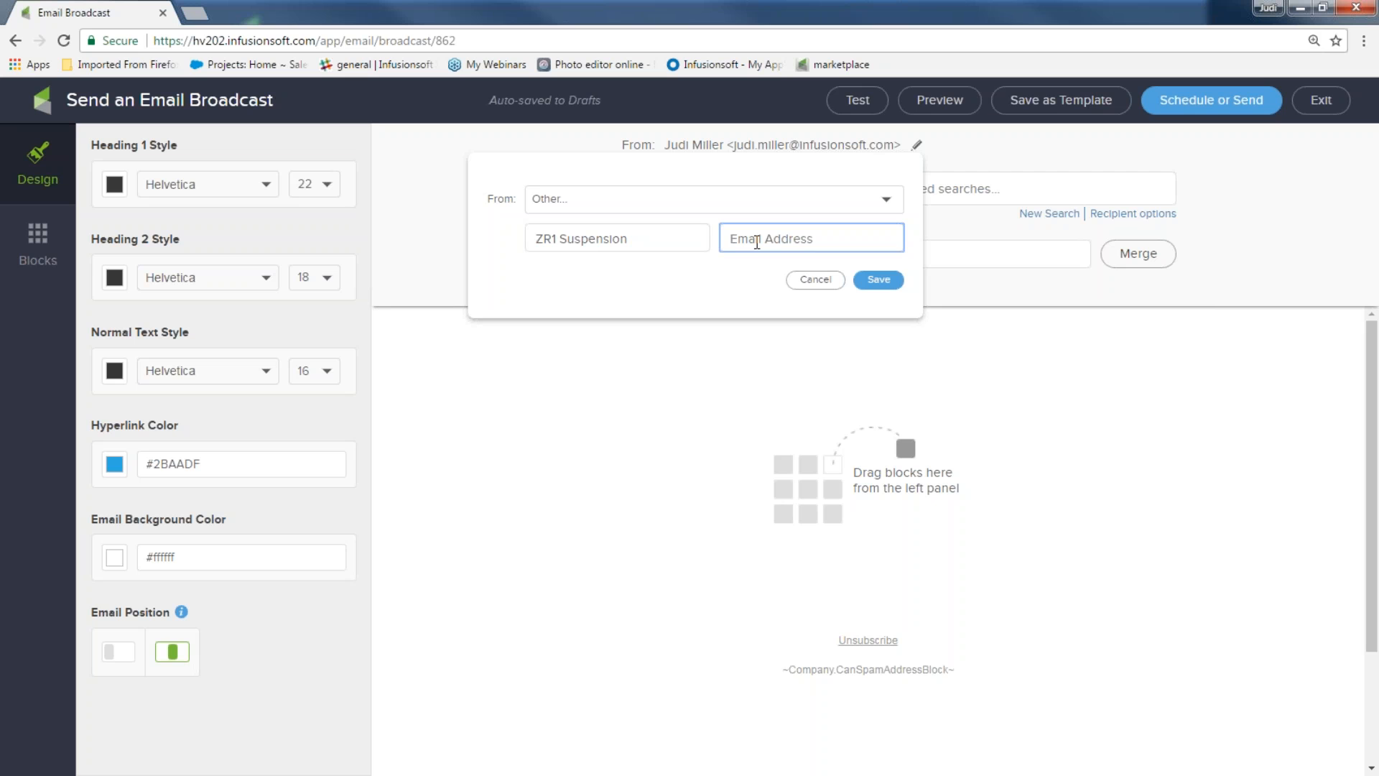
pyautogui.write('hey')
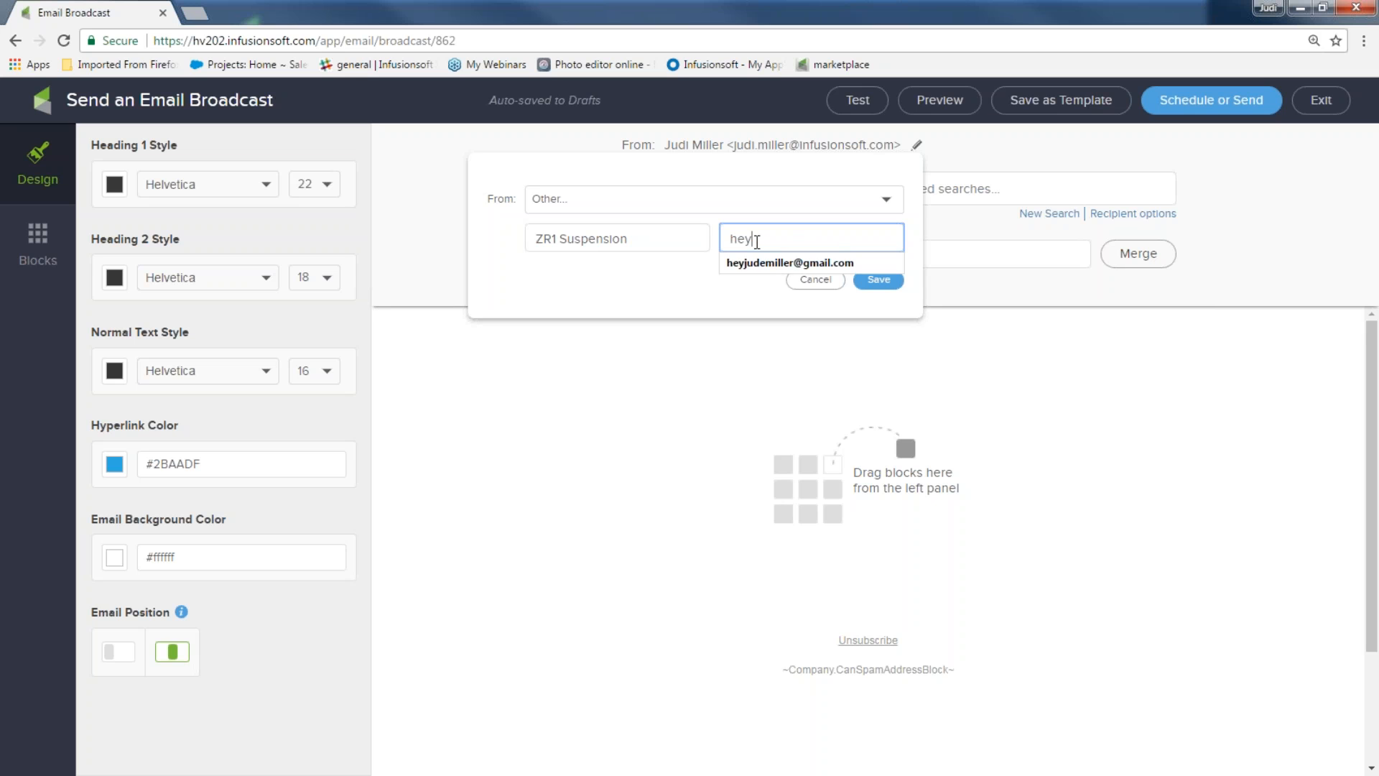
pyautogui.click(758, 265)
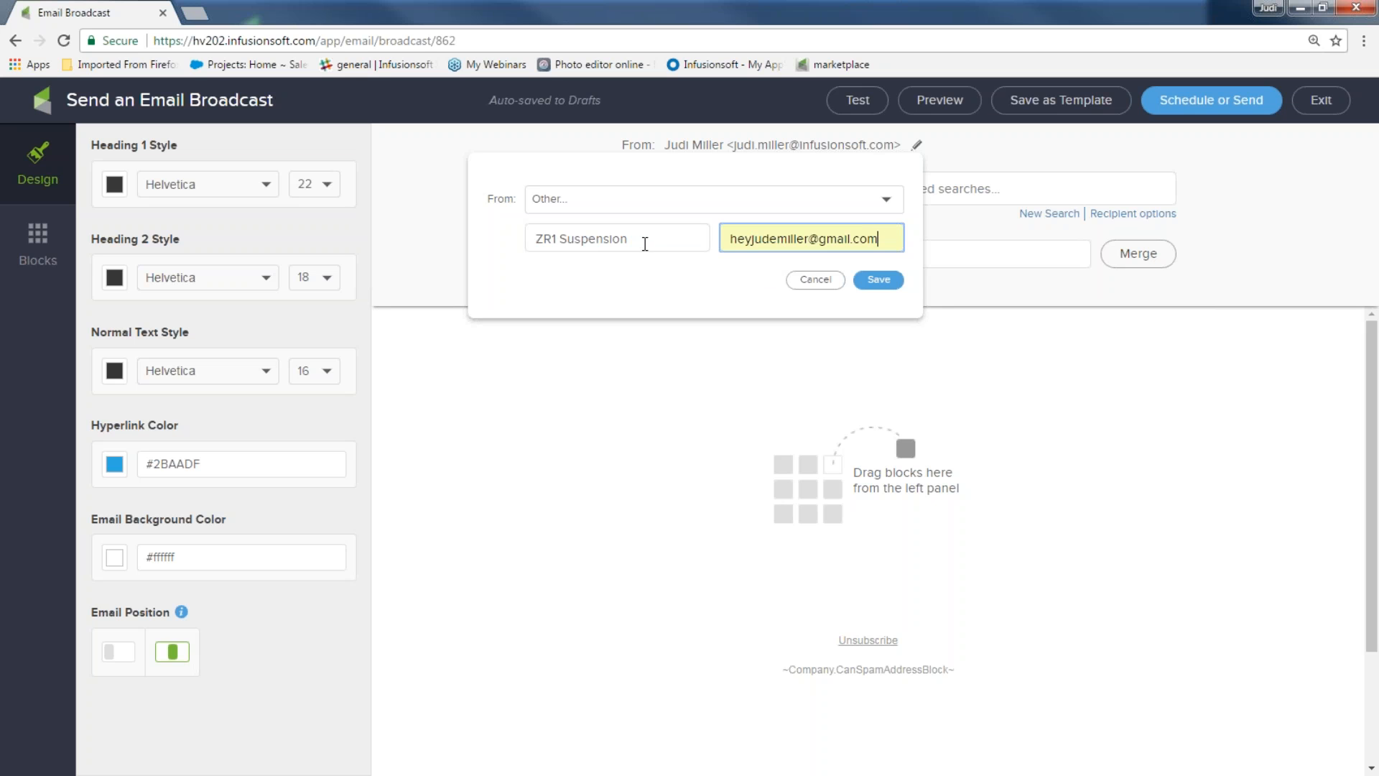
pyautogui.click(879, 280)
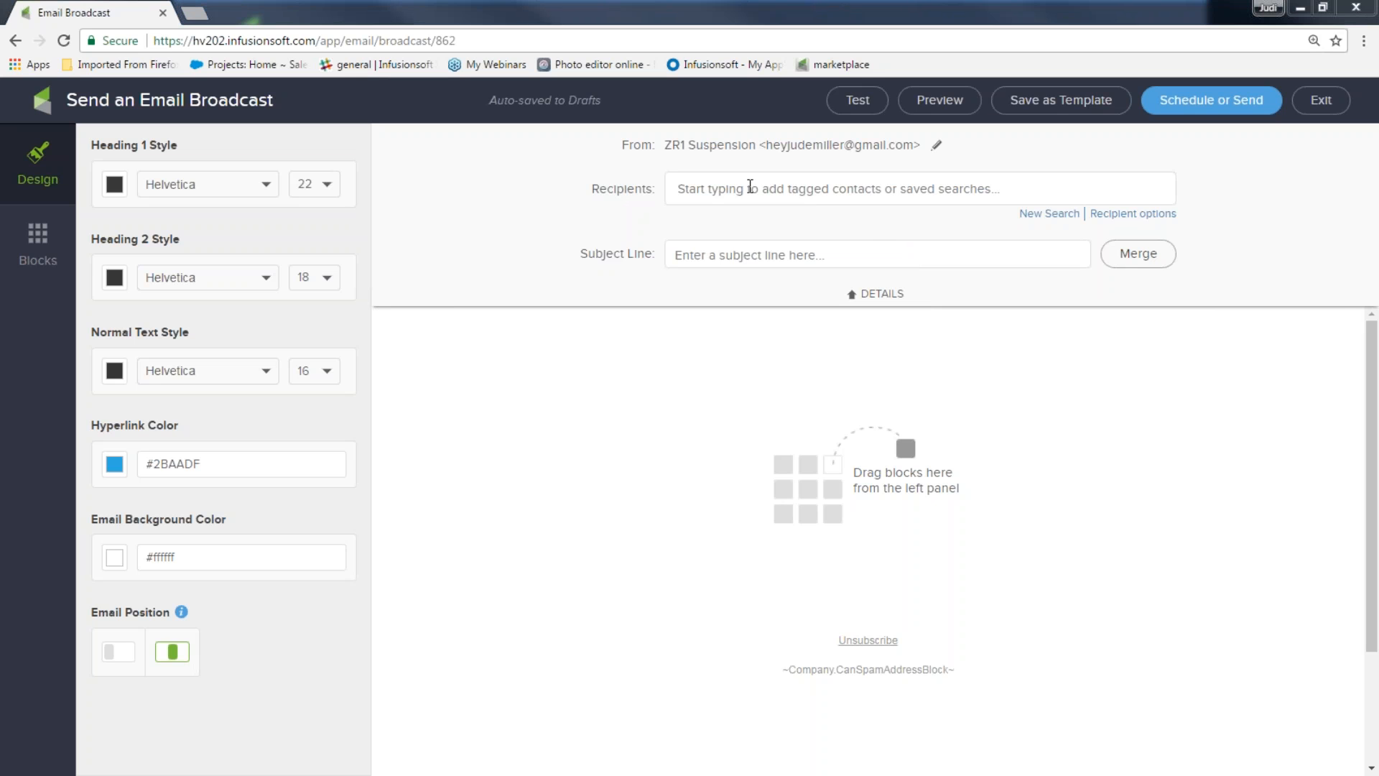
# Set the subject to 'Get our deal now, ~Contact.FirstName~' and the email background to grey #ACACAC
pyautogui.click(722, 256)
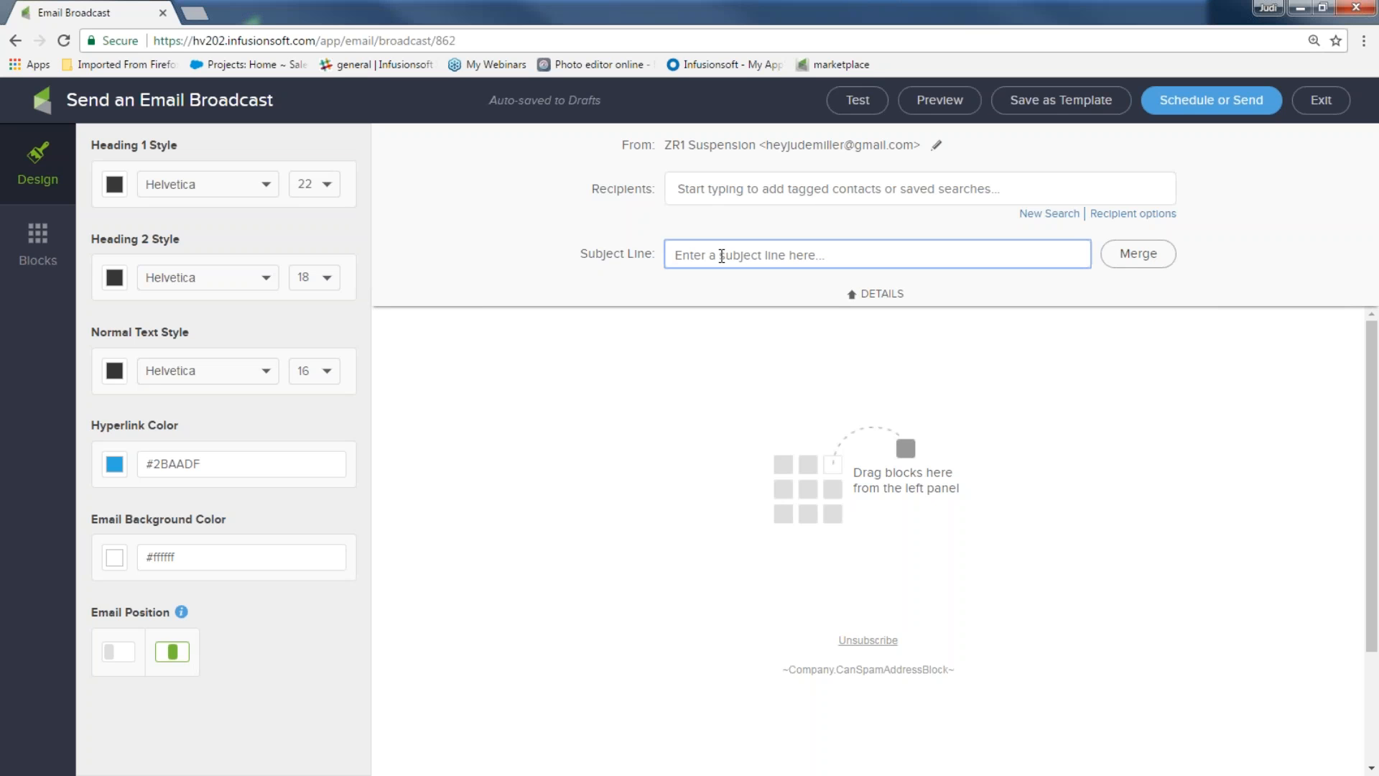
pyautogui.write('Get our d')
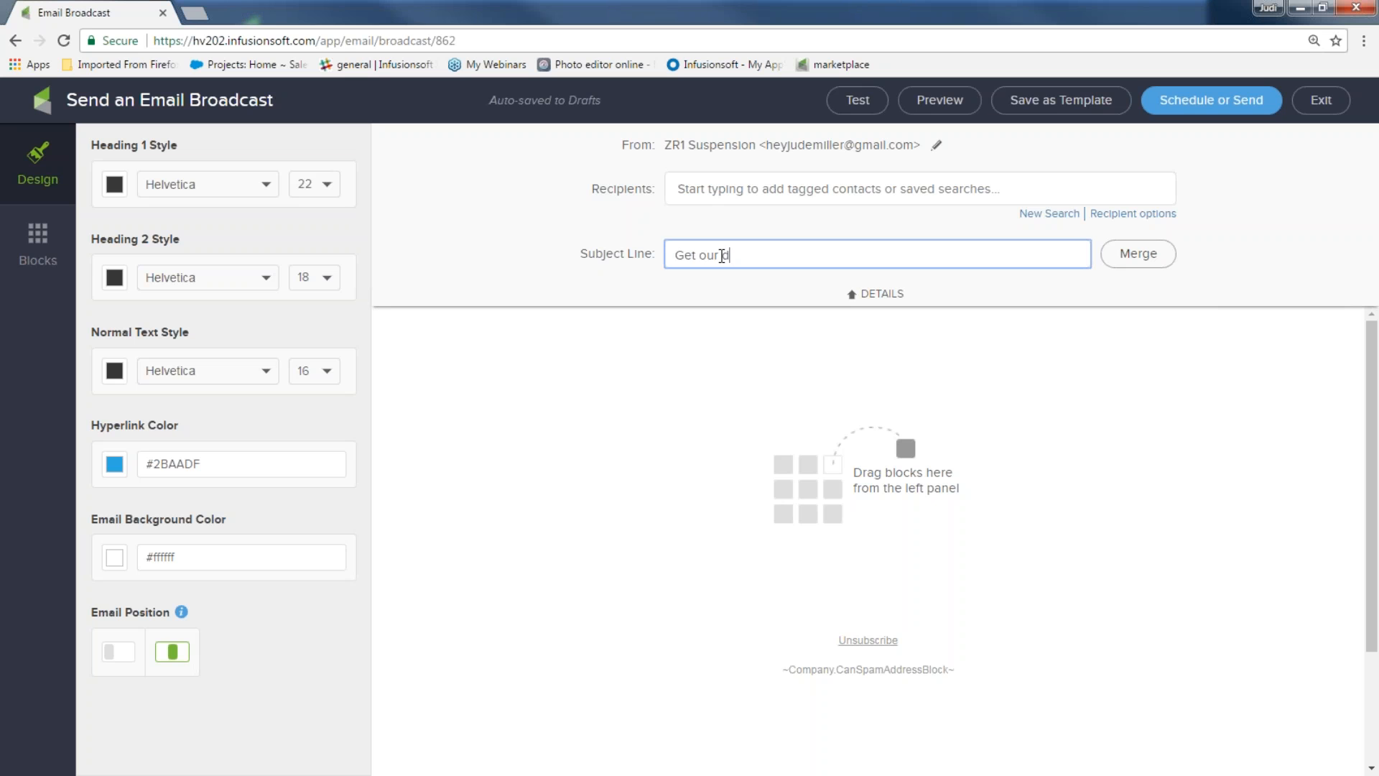
pyautogui.write('eal now')
pyautogui.write(',')
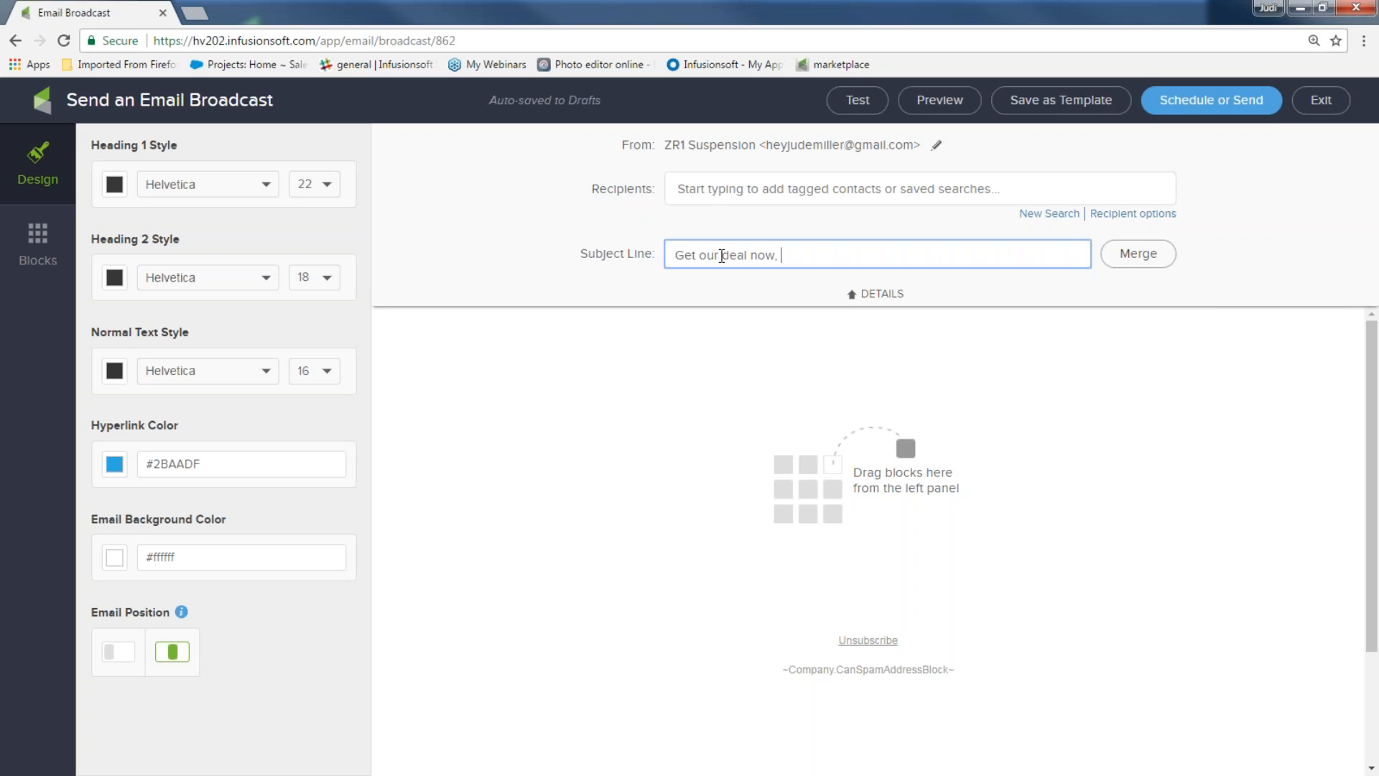
pyautogui.click(1131, 256)
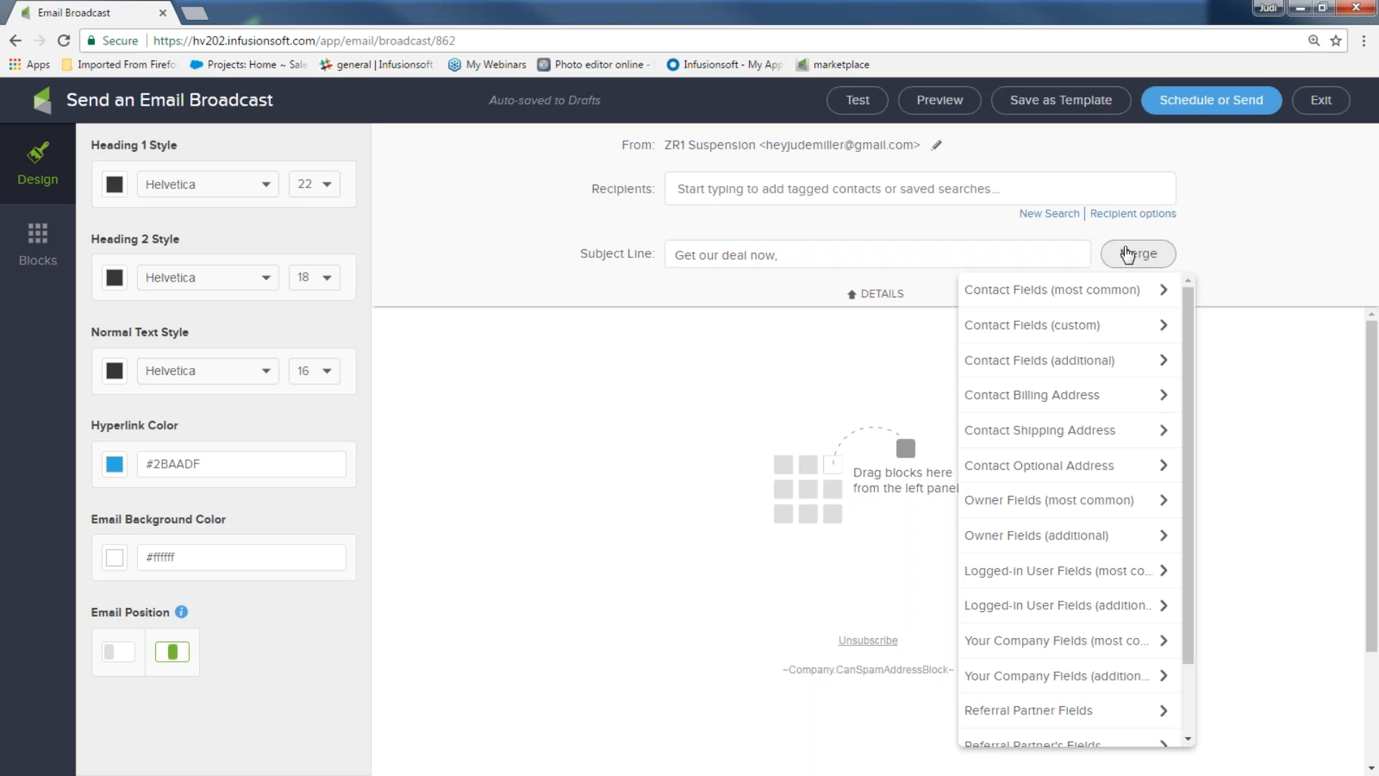
pyautogui.click(1104, 291)
pyautogui.click(1056, 323)
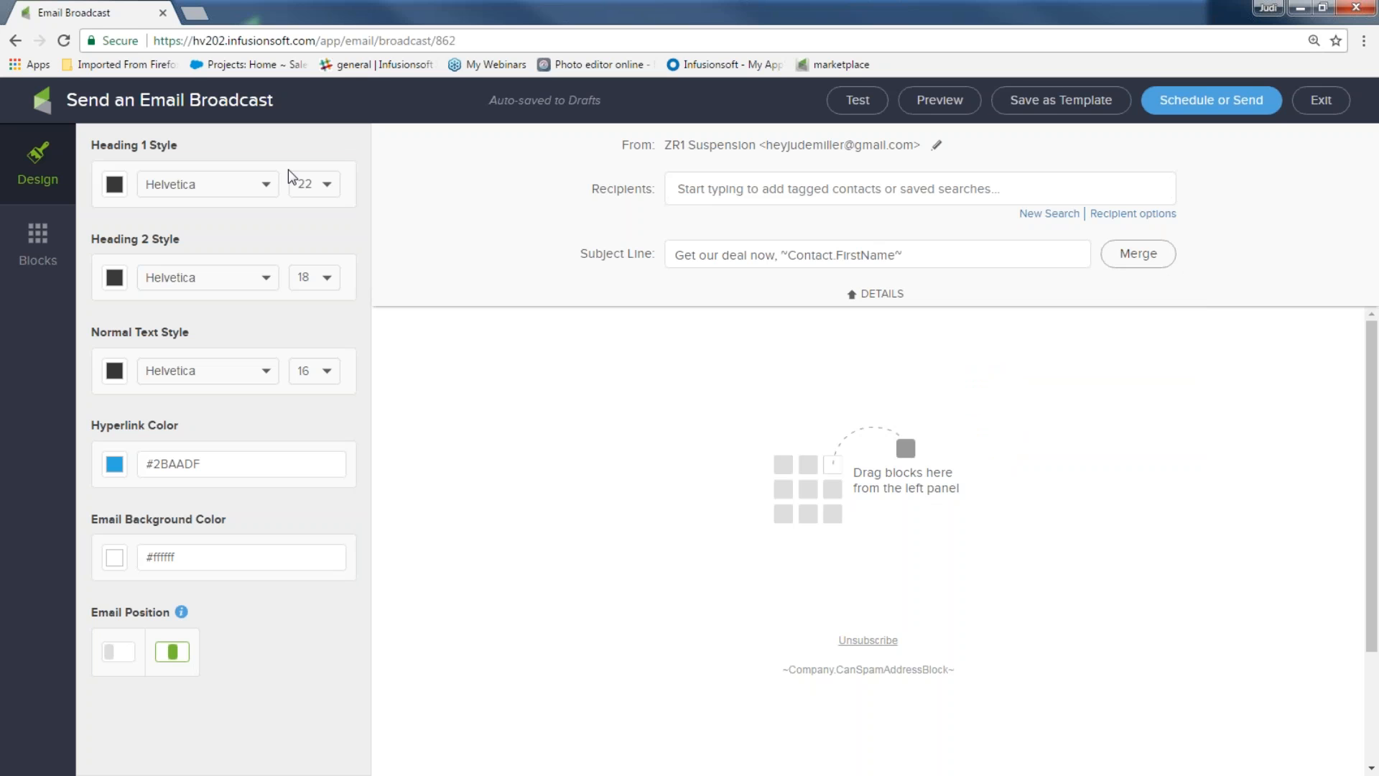
pyautogui.click(115, 560)
pyautogui.click(197, 584)
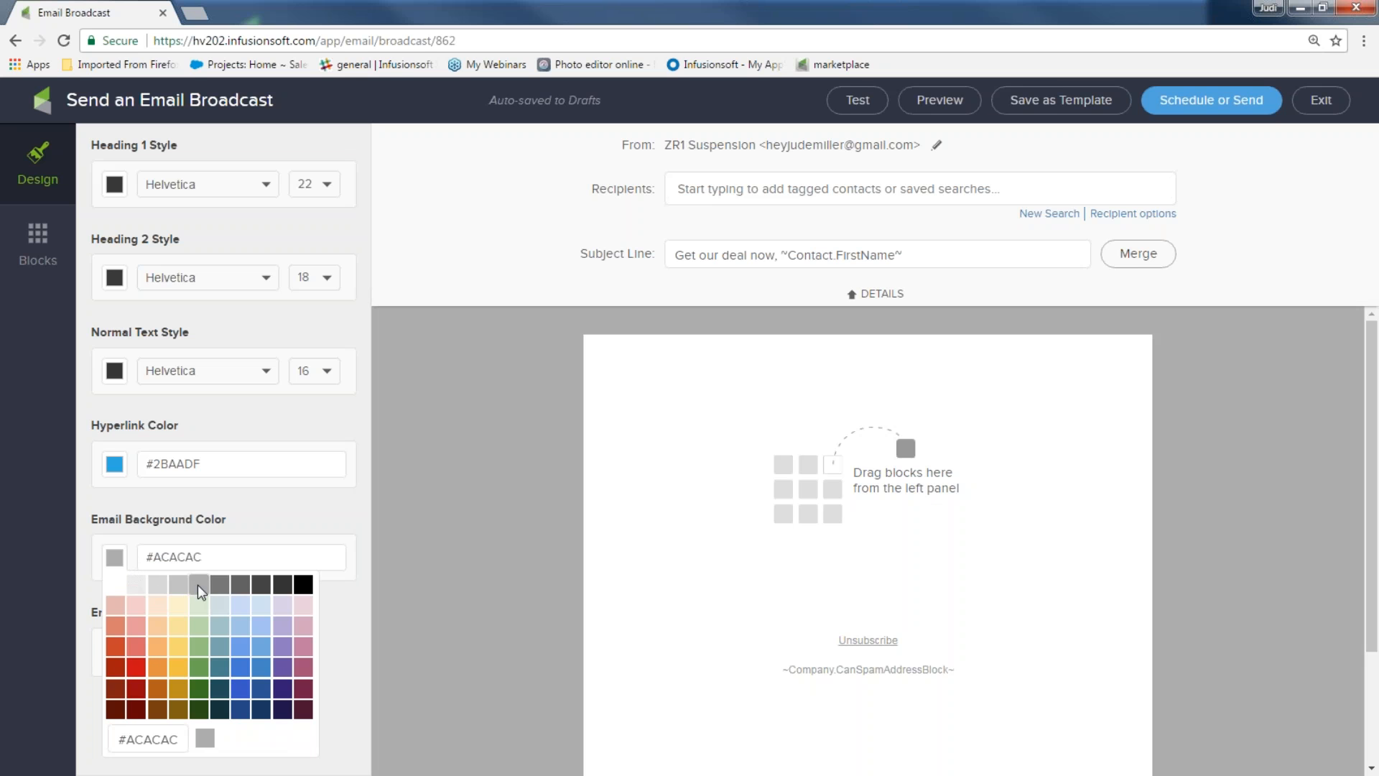
# Change the hyperlink colour from blue #2BAADF to red #CA0D14
pyautogui.click(116, 468)
pyautogui.click(115, 467)
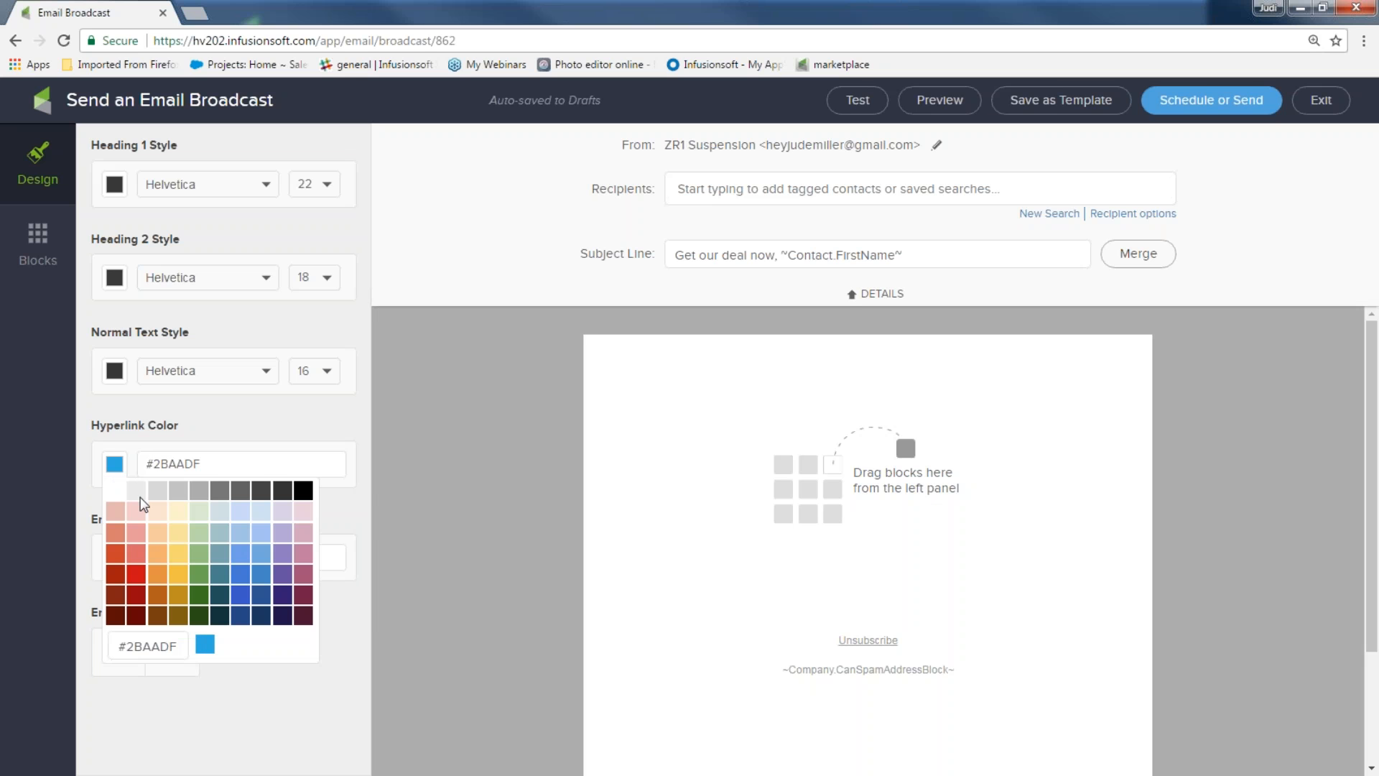
pyautogui.click(134, 574)
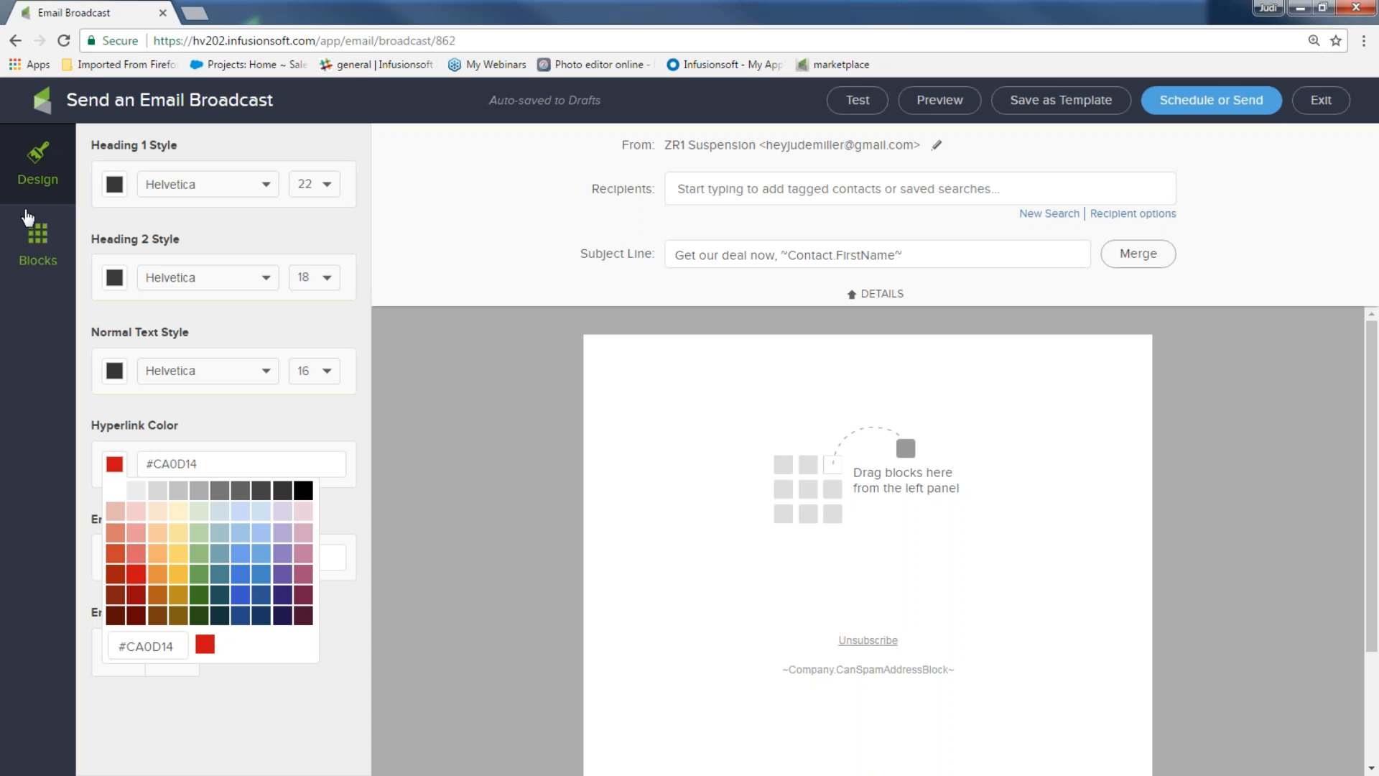
pyautogui.click(33, 243)
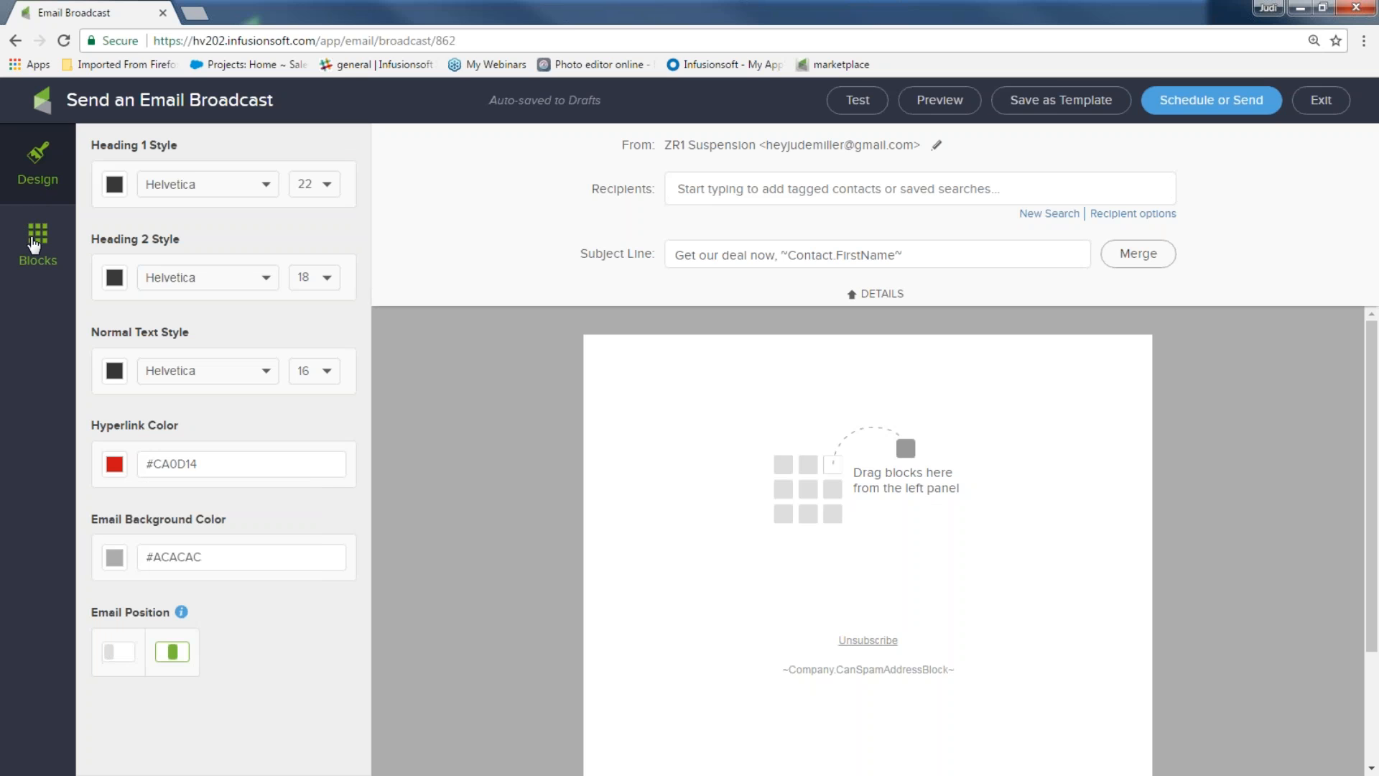
# Add an image block with zr1_banner.png stretched to the full email width
pyautogui.click(38, 243)
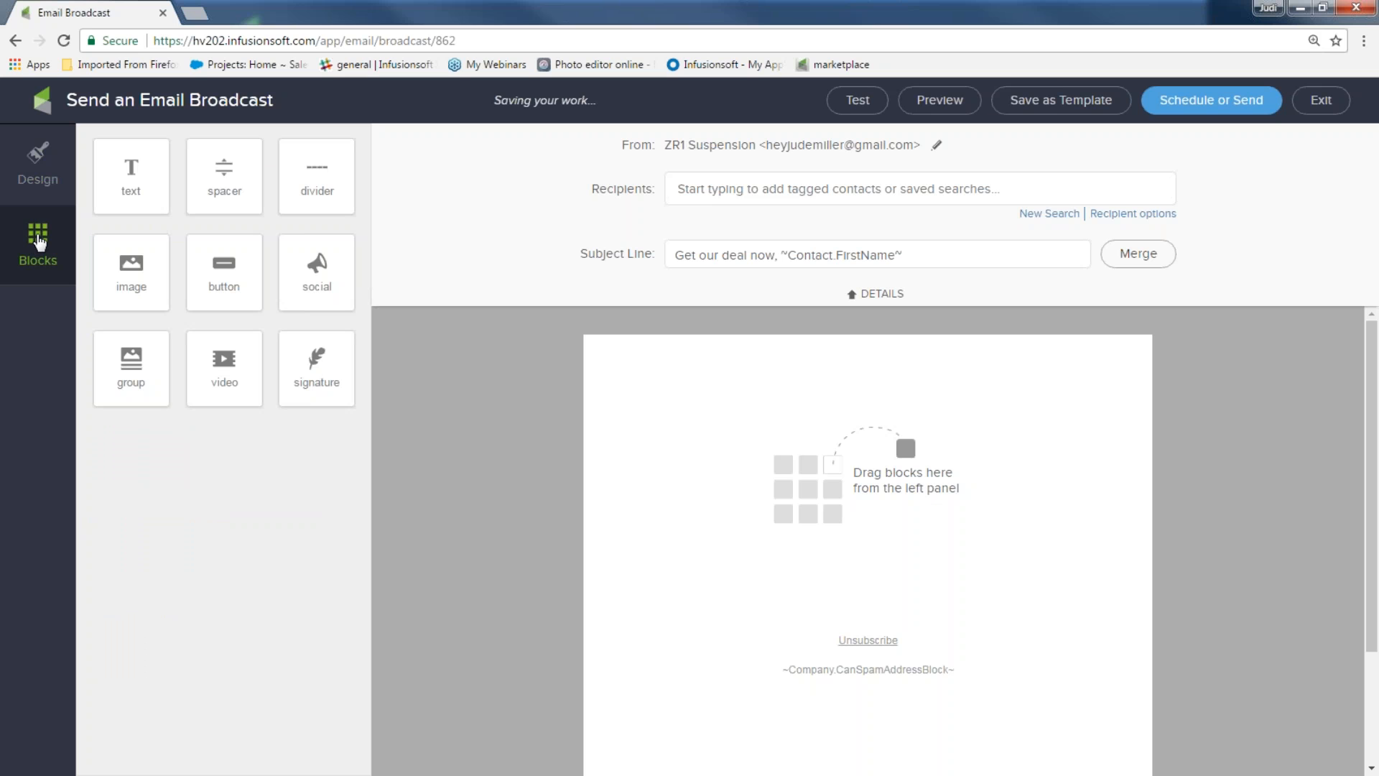
pyautogui.moveTo(145, 278); pyautogui.dragTo(693, 356)
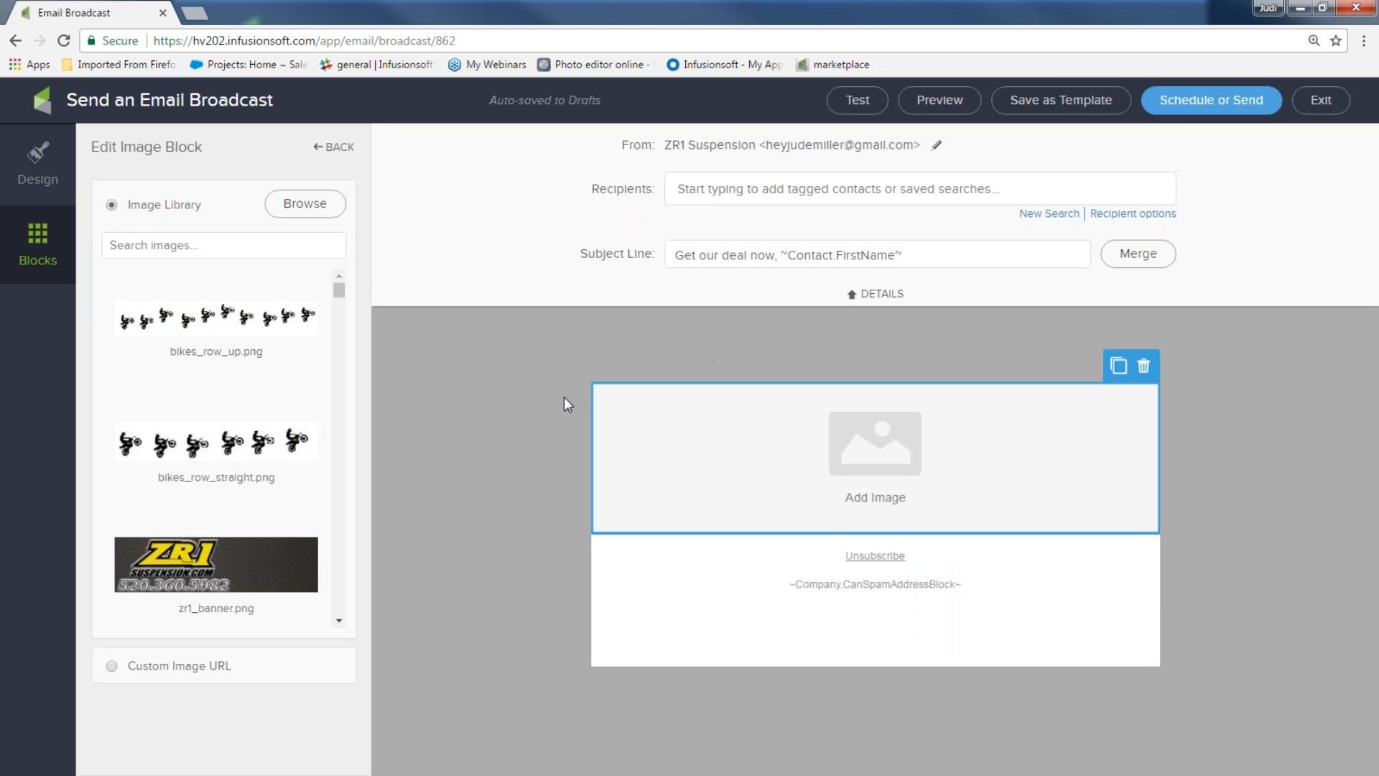
pyautogui.click(199, 571)
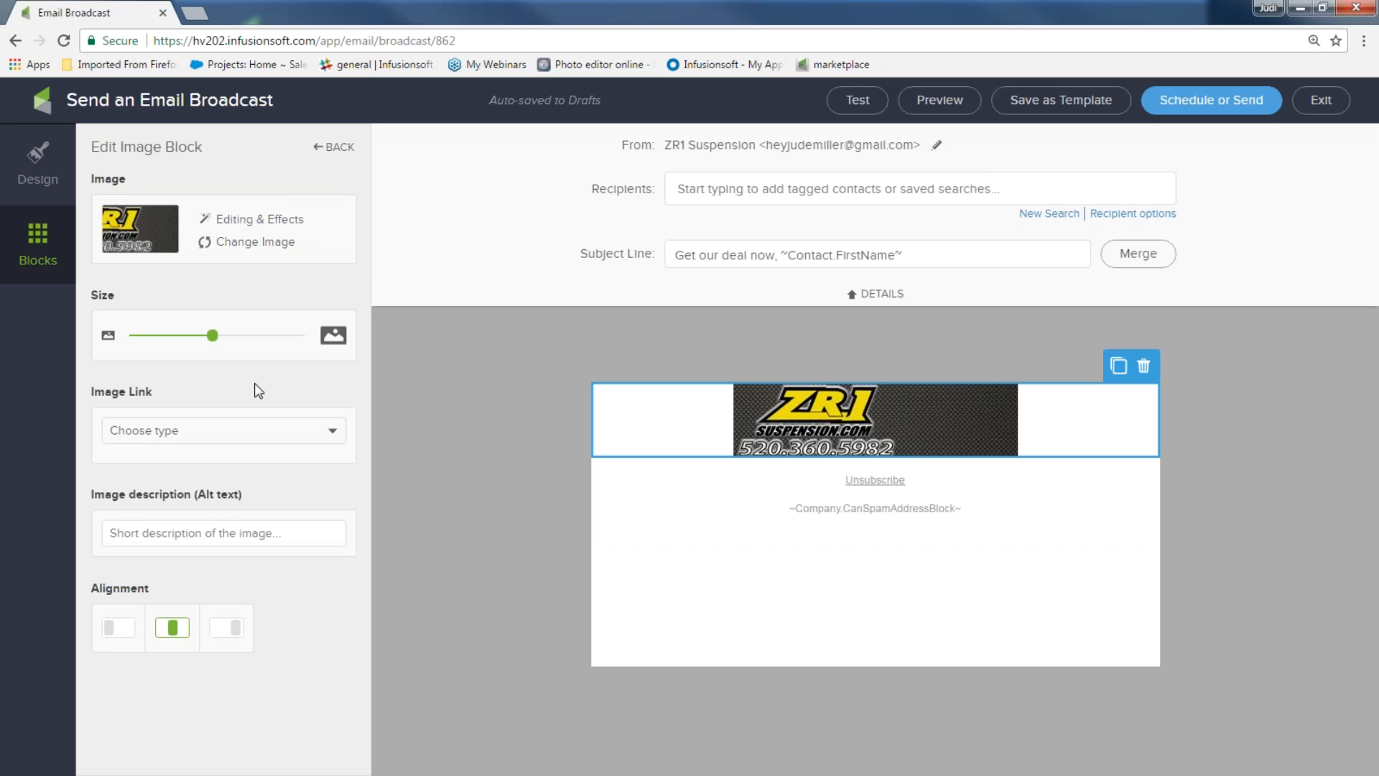
pyautogui.moveTo(214, 344); pyautogui.dragTo(309, 340)
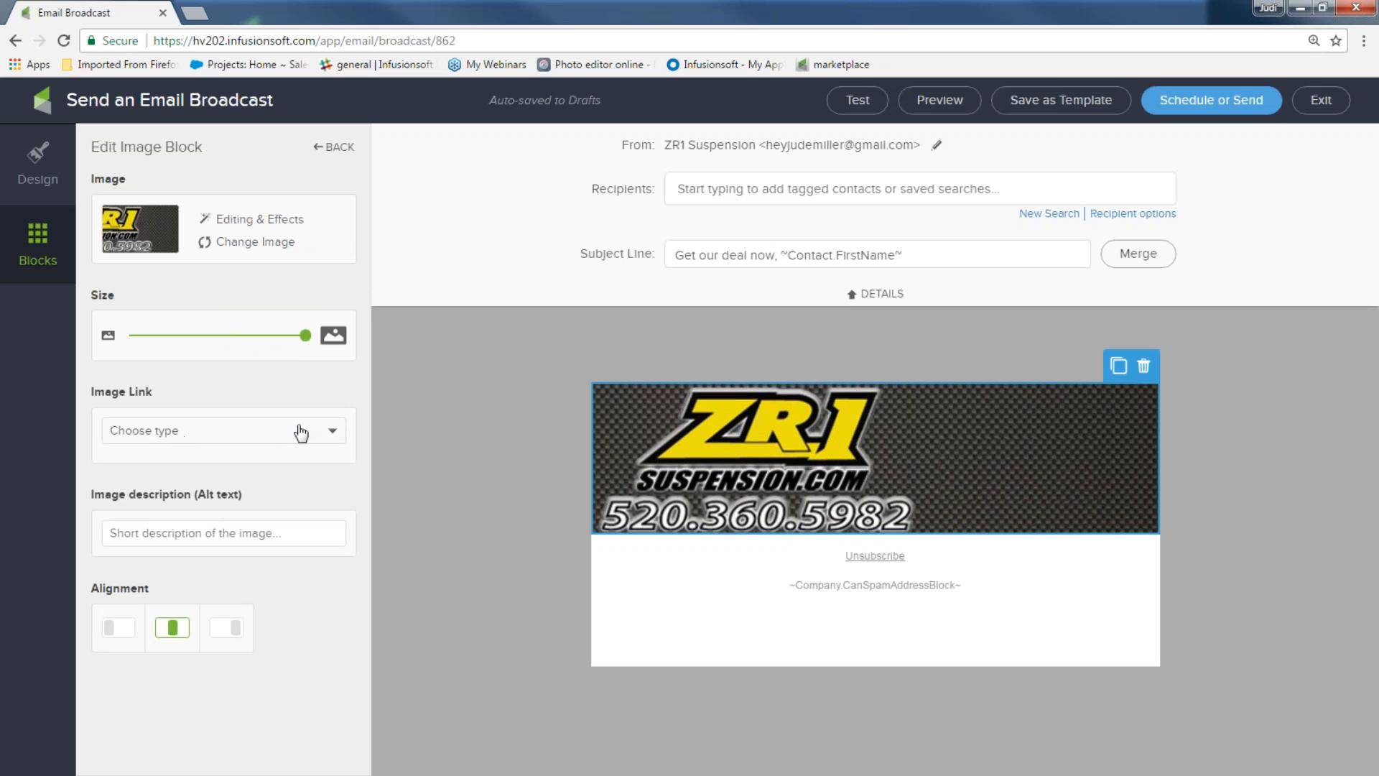
pyautogui.click(332, 434)
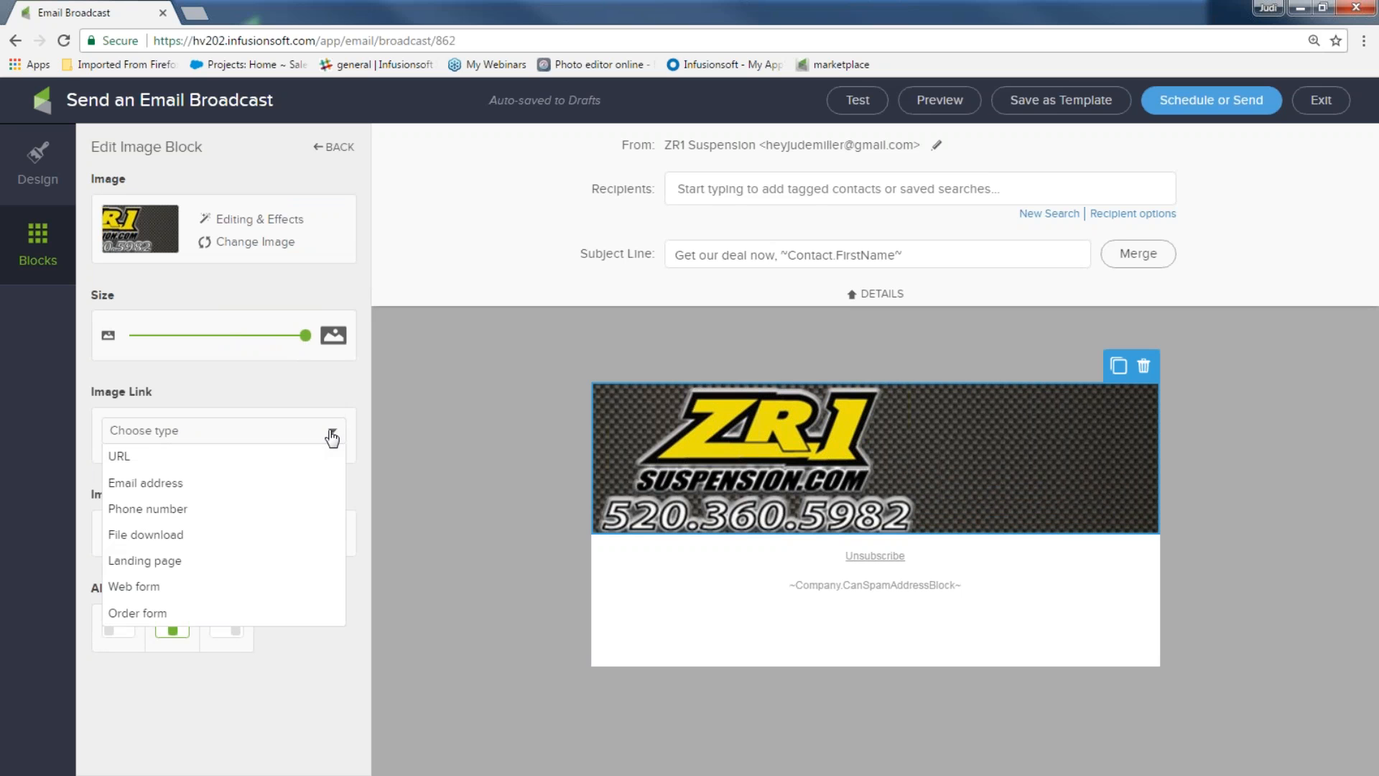
pyautogui.click(302, 458)
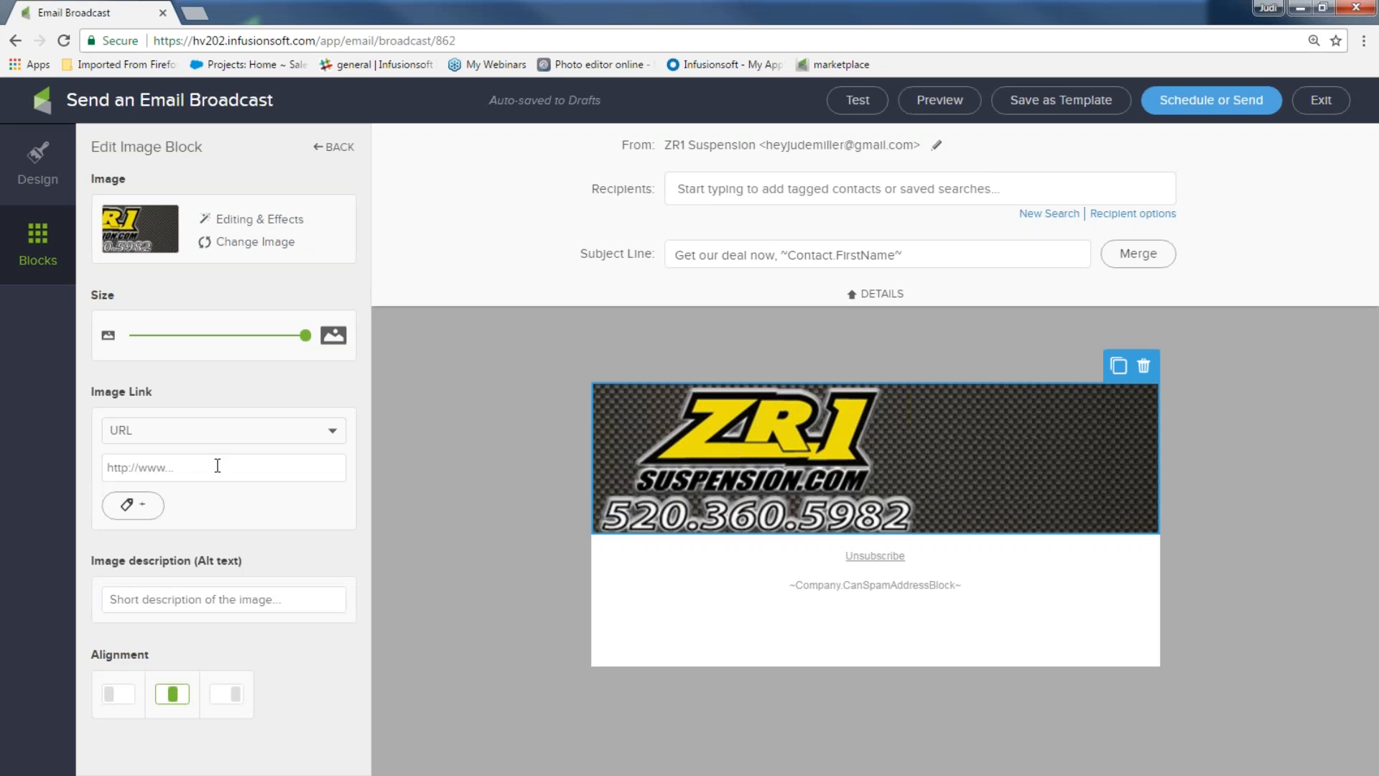
pyautogui.write('www.zr1suspension.com')
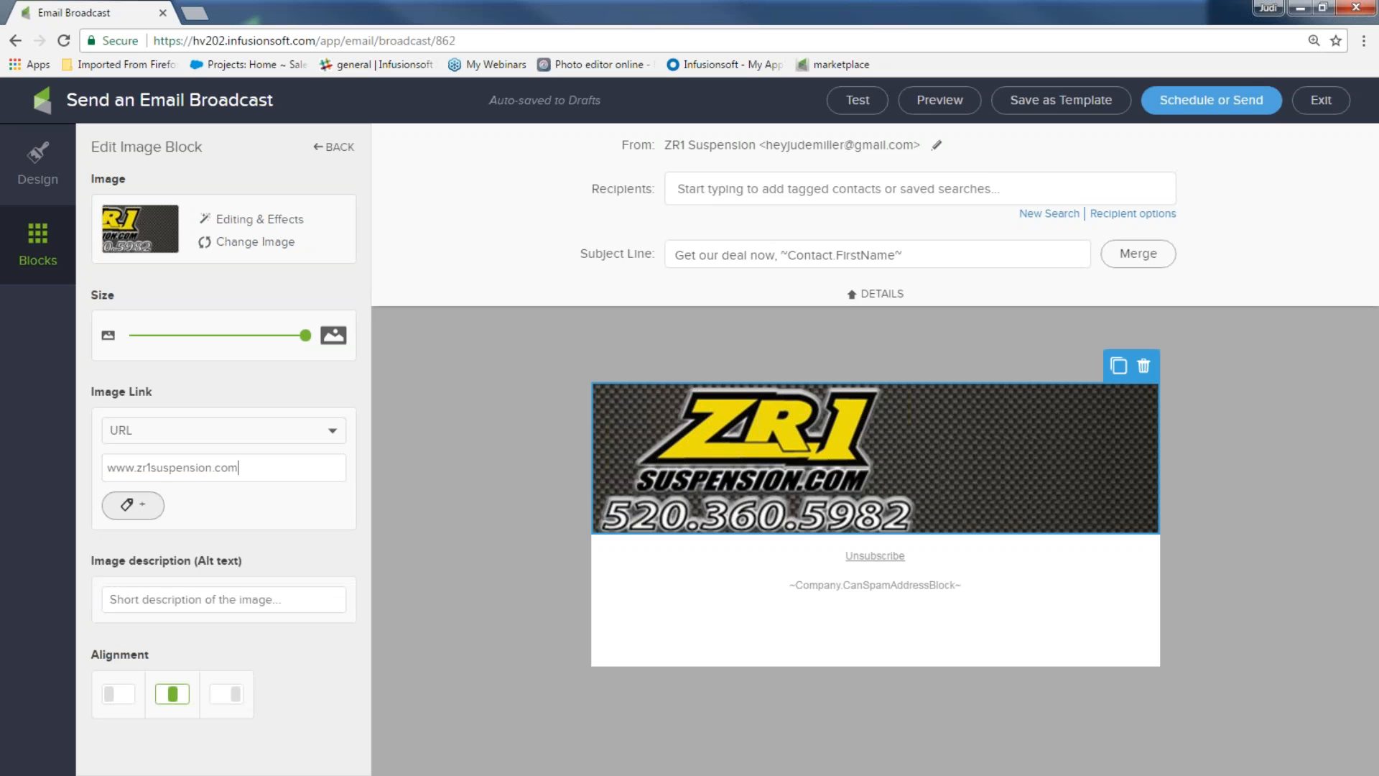
pyautogui.click(142, 505)
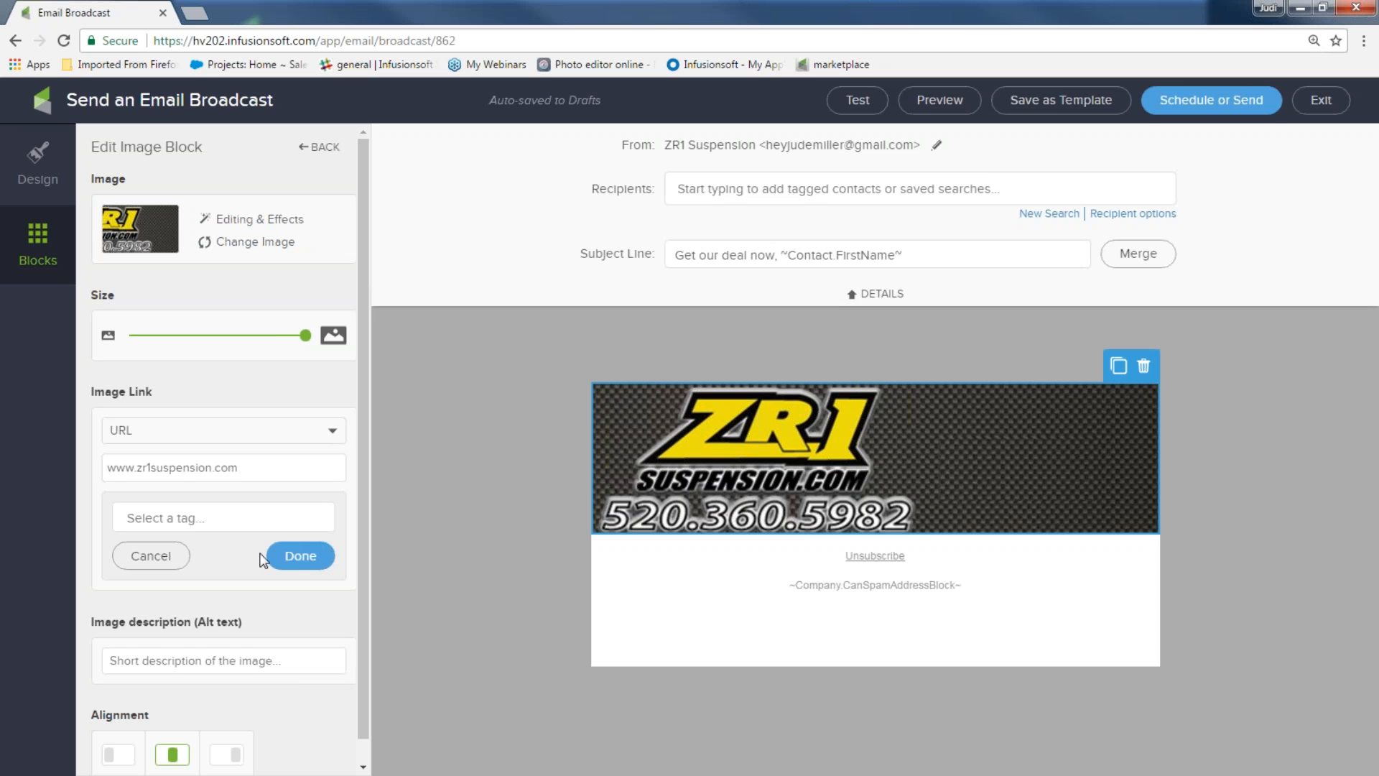
pyautogui.click(298, 557)
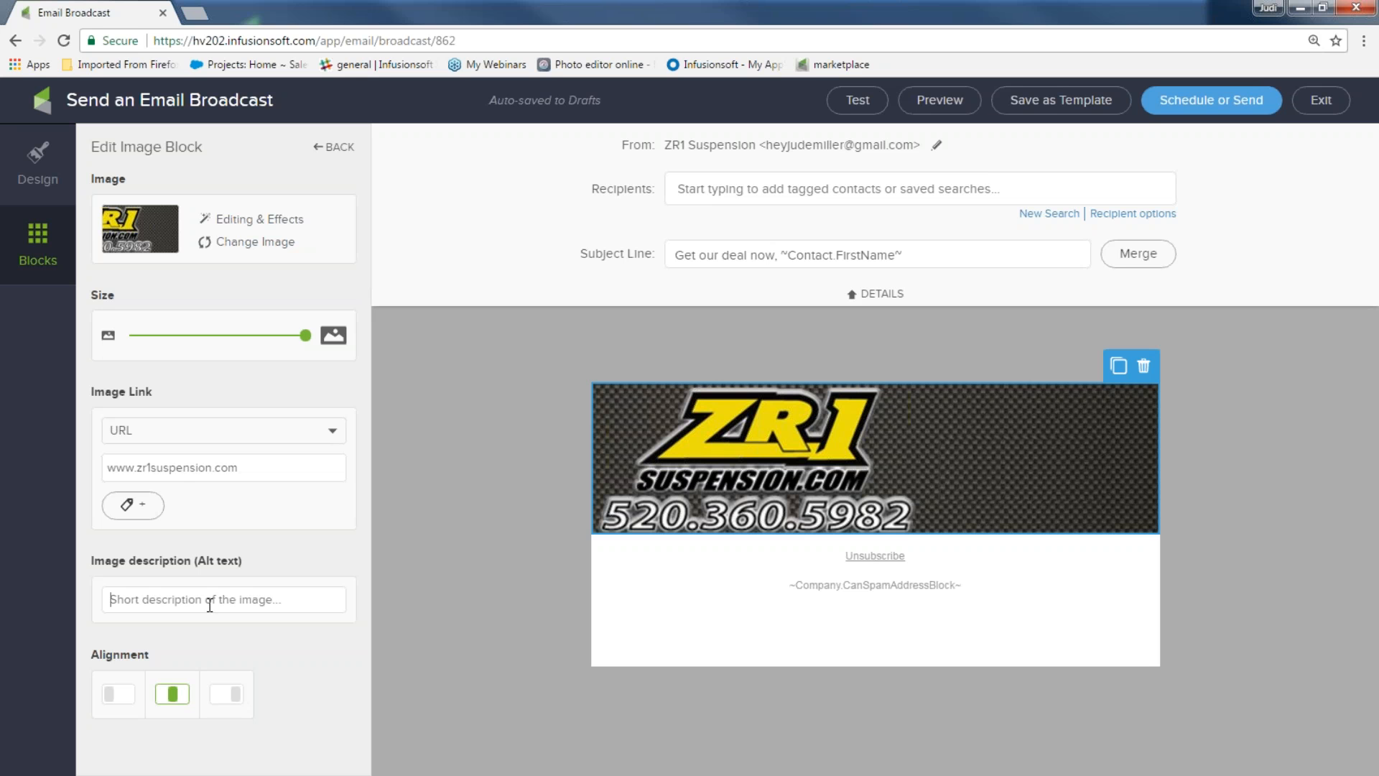
pyautogui.write('company banner')
pyautogui.click(38, 243)
pyautogui.moveTo(128, 176); pyautogui.dragTo(810, 526)
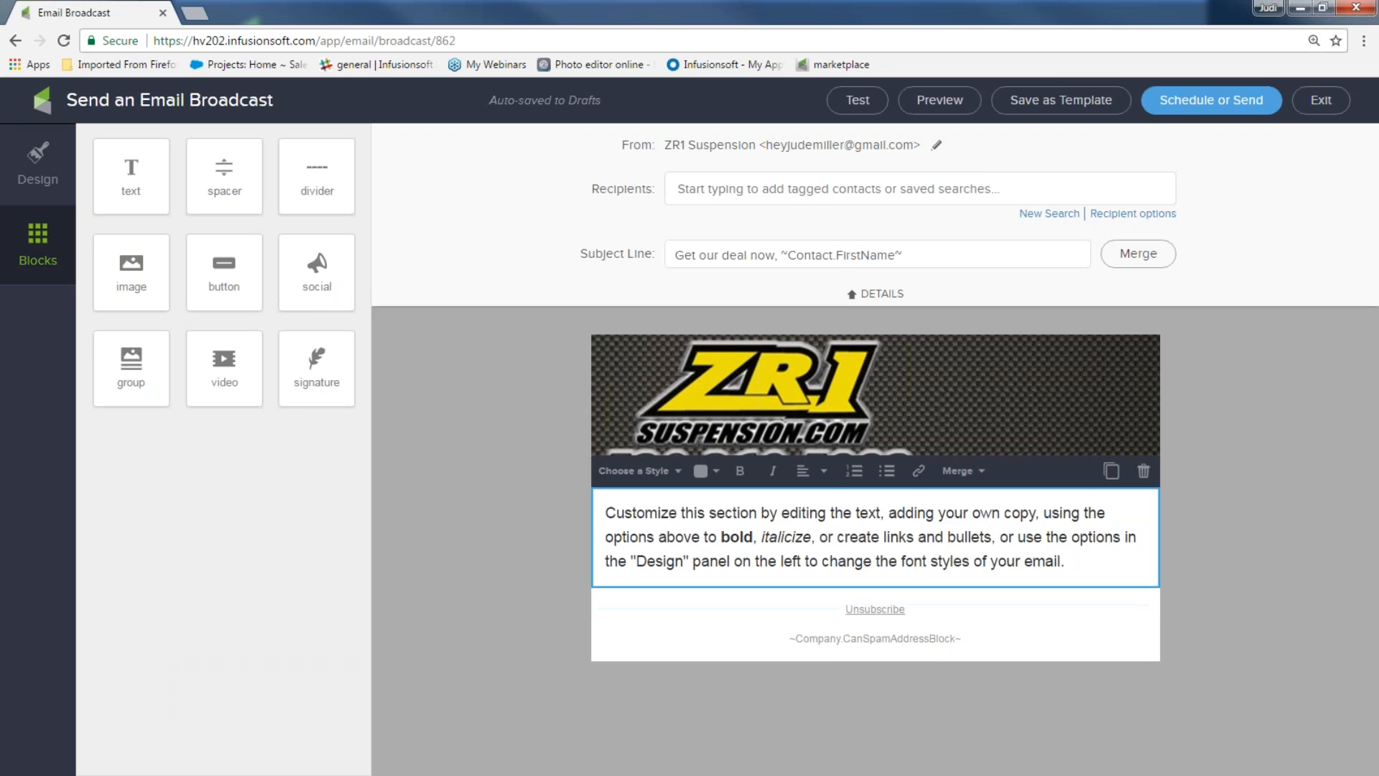
# Replace the placeholder paragraph with the 'Get my deal now' special-deal message and add a divider below it
pyautogui.moveTo(1064, 563); pyautogui.dragTo(593, 515)
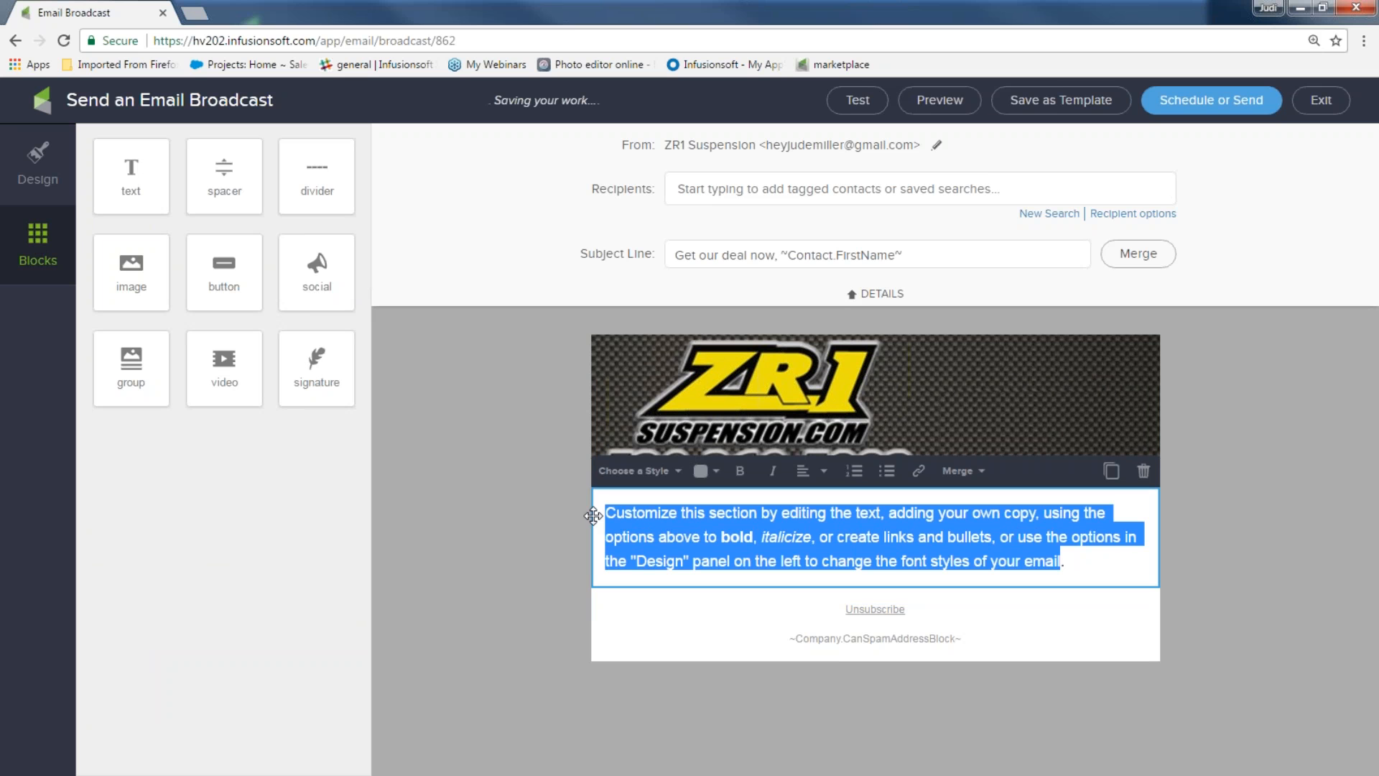
pyautogui.write('Get my d')
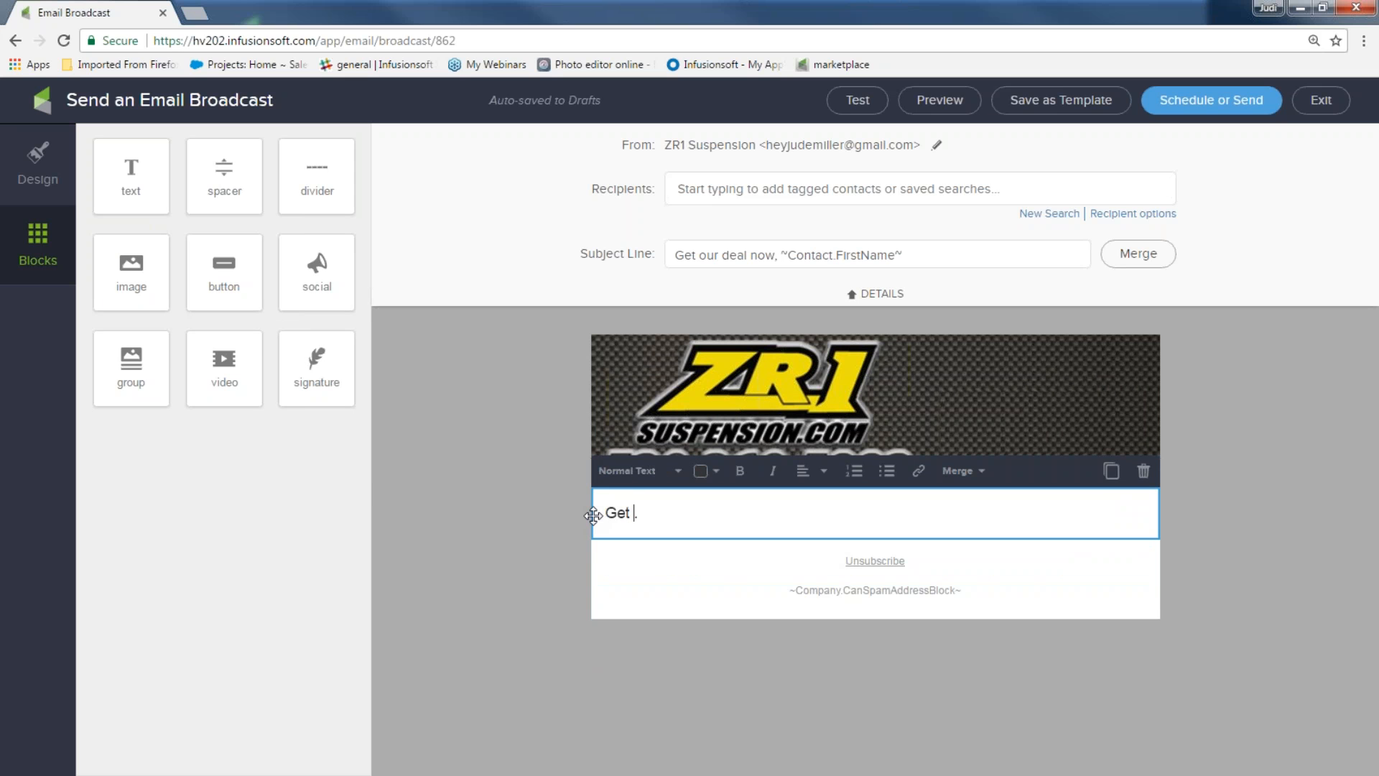
pyautogui.write('eal now. Si')
pyautogui.write('mply ')
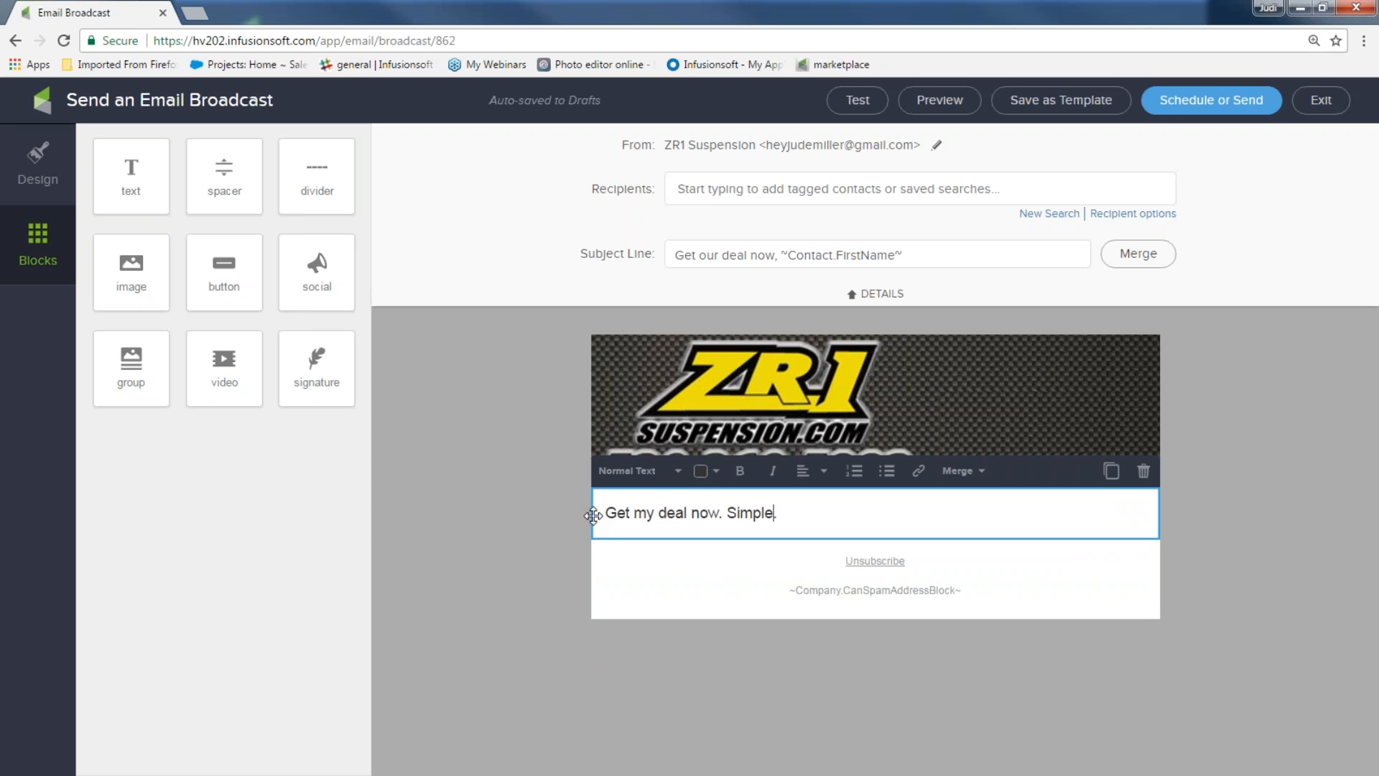
pyautogui.write('click on the link below o')
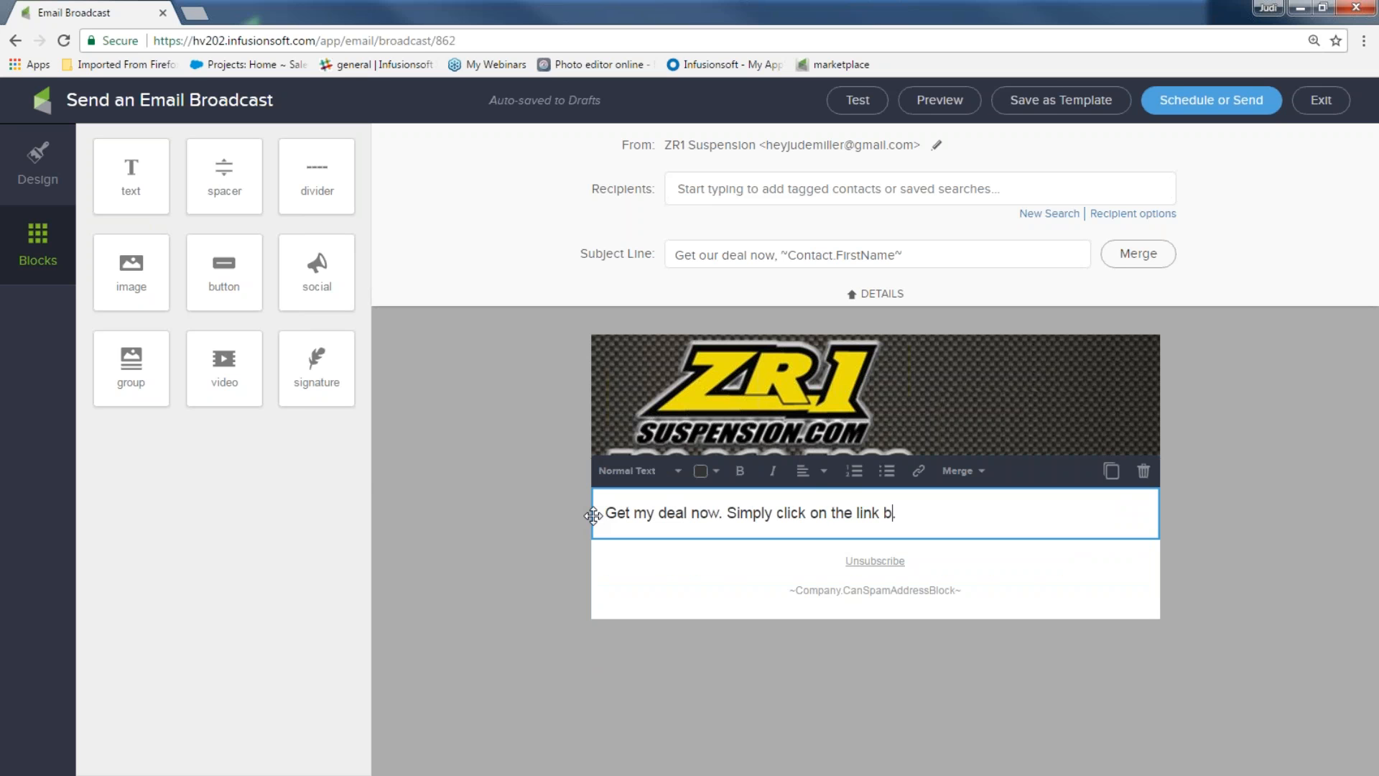
pyautogui.write('r the button and get ')
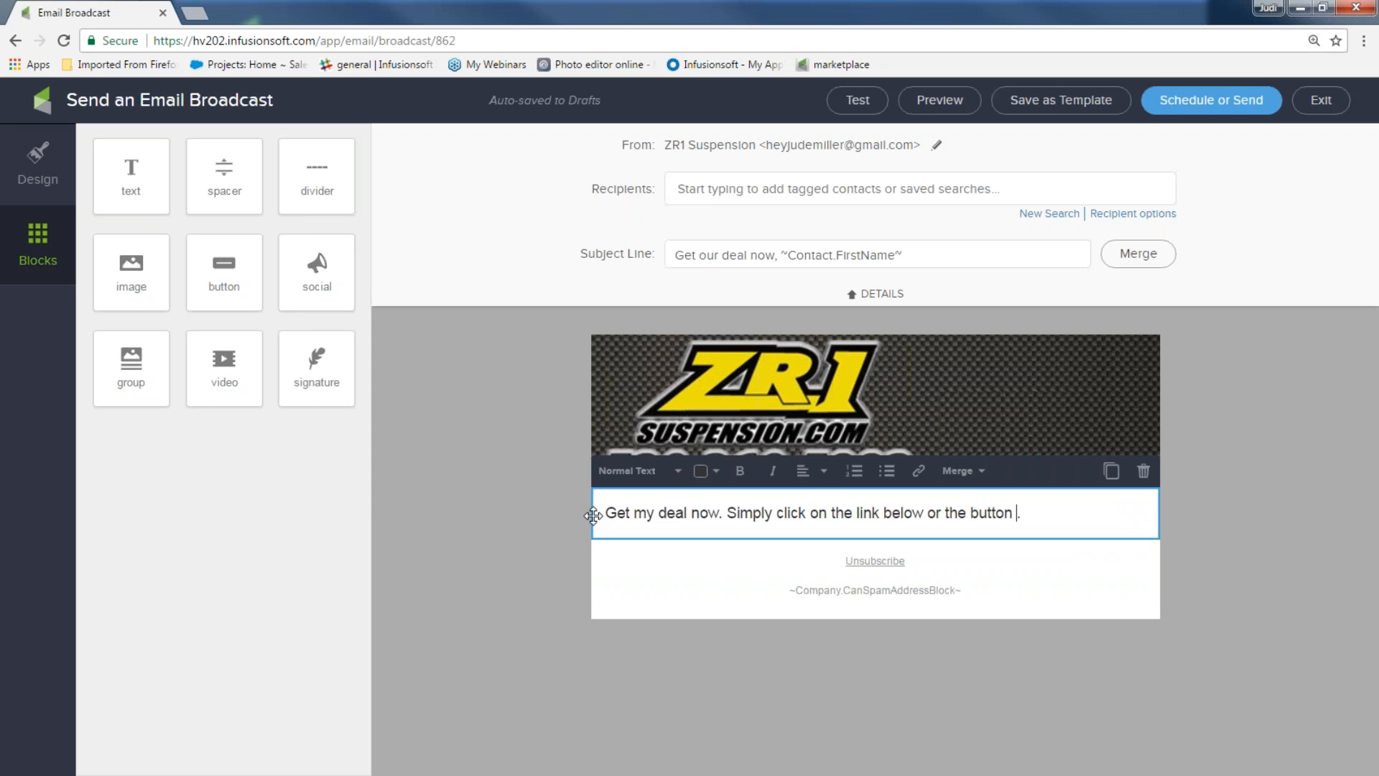
pyautogui.write('your special d')
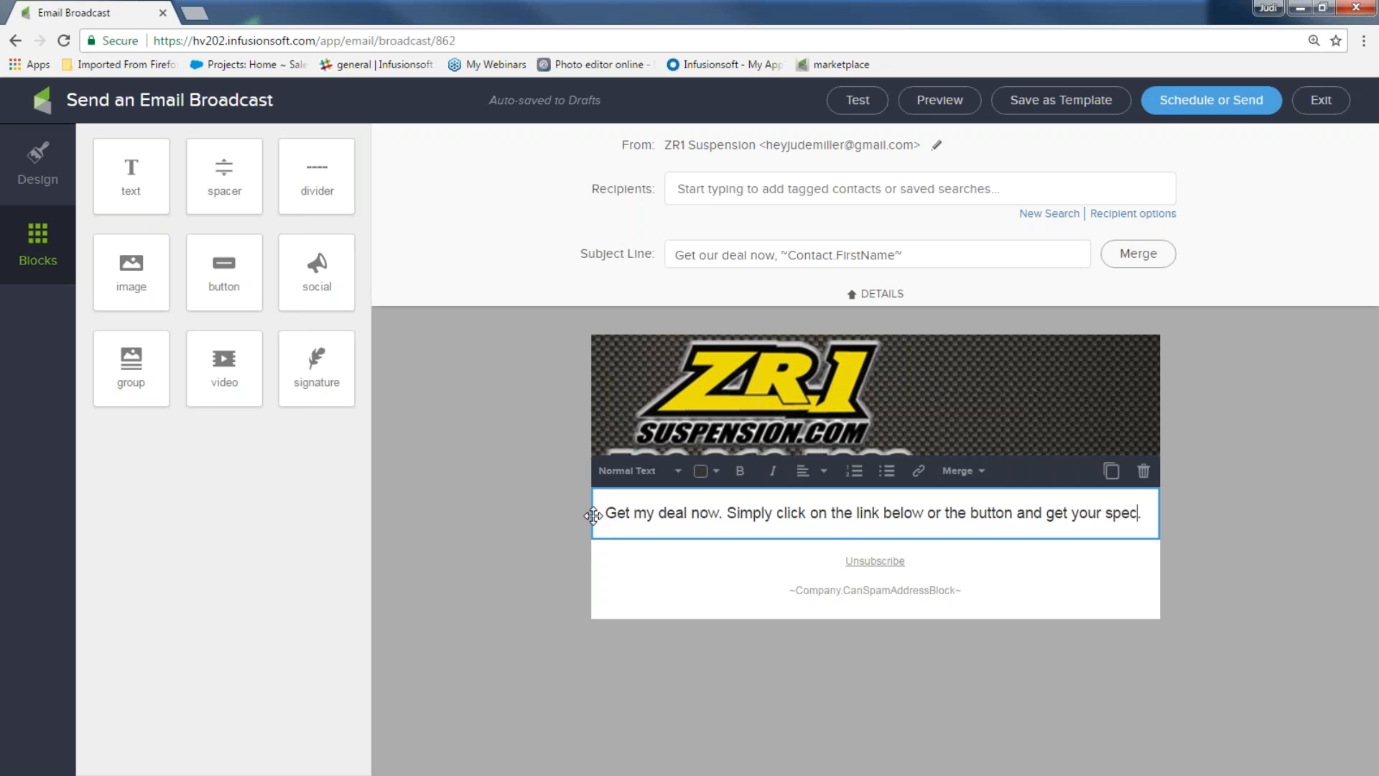
pyautogui.write('eal ')
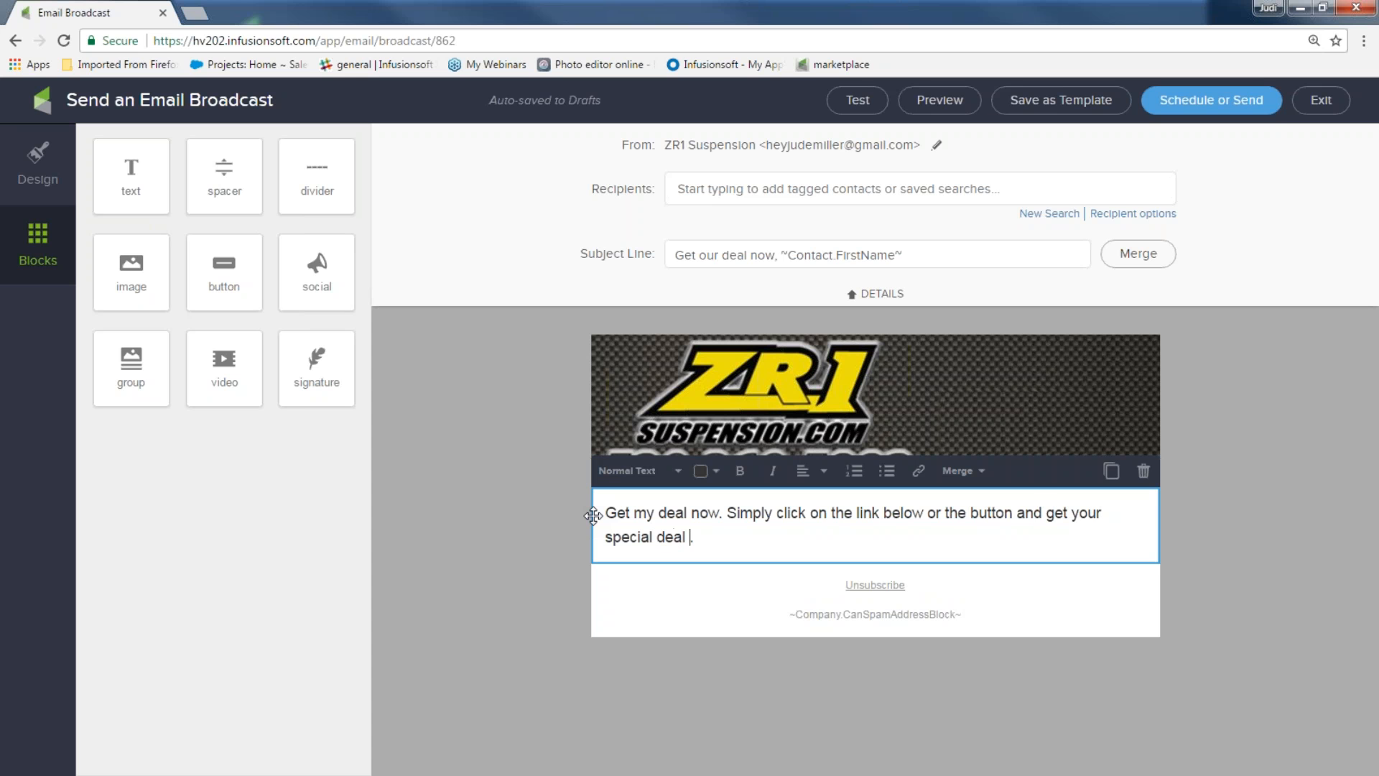
pyautogui.write('for this month!!!')
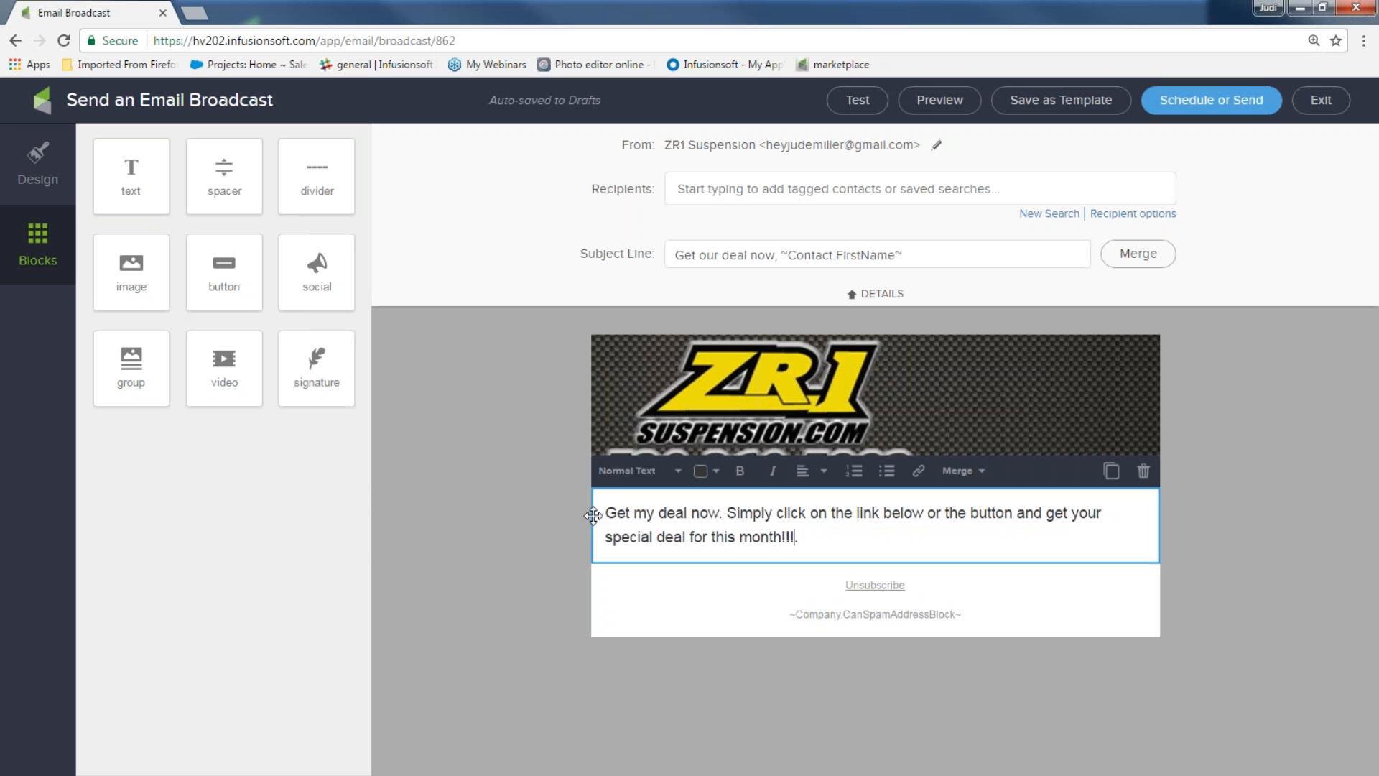
pyautogui.moveTo(317, 176); pyautogui.dragTo(774, 624)
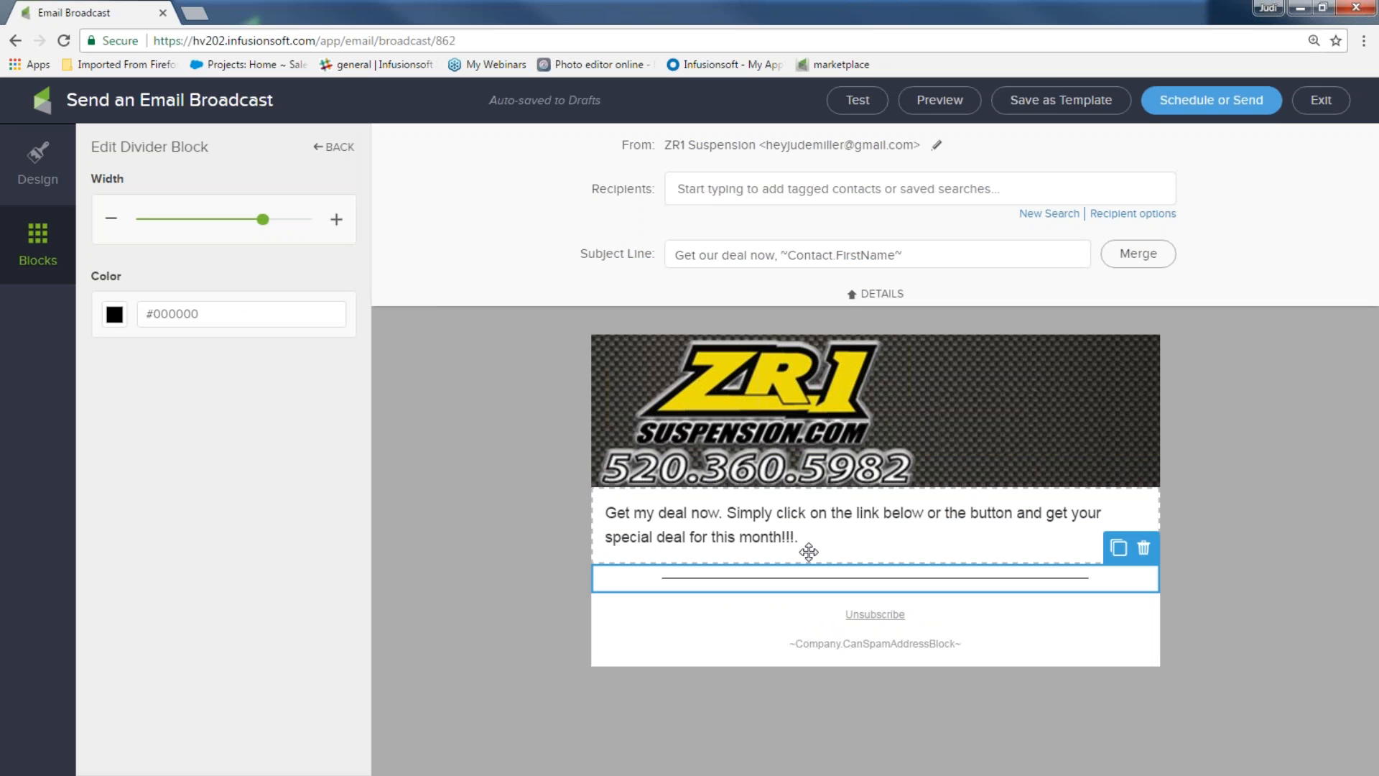
pyautogui.click(60, 258)
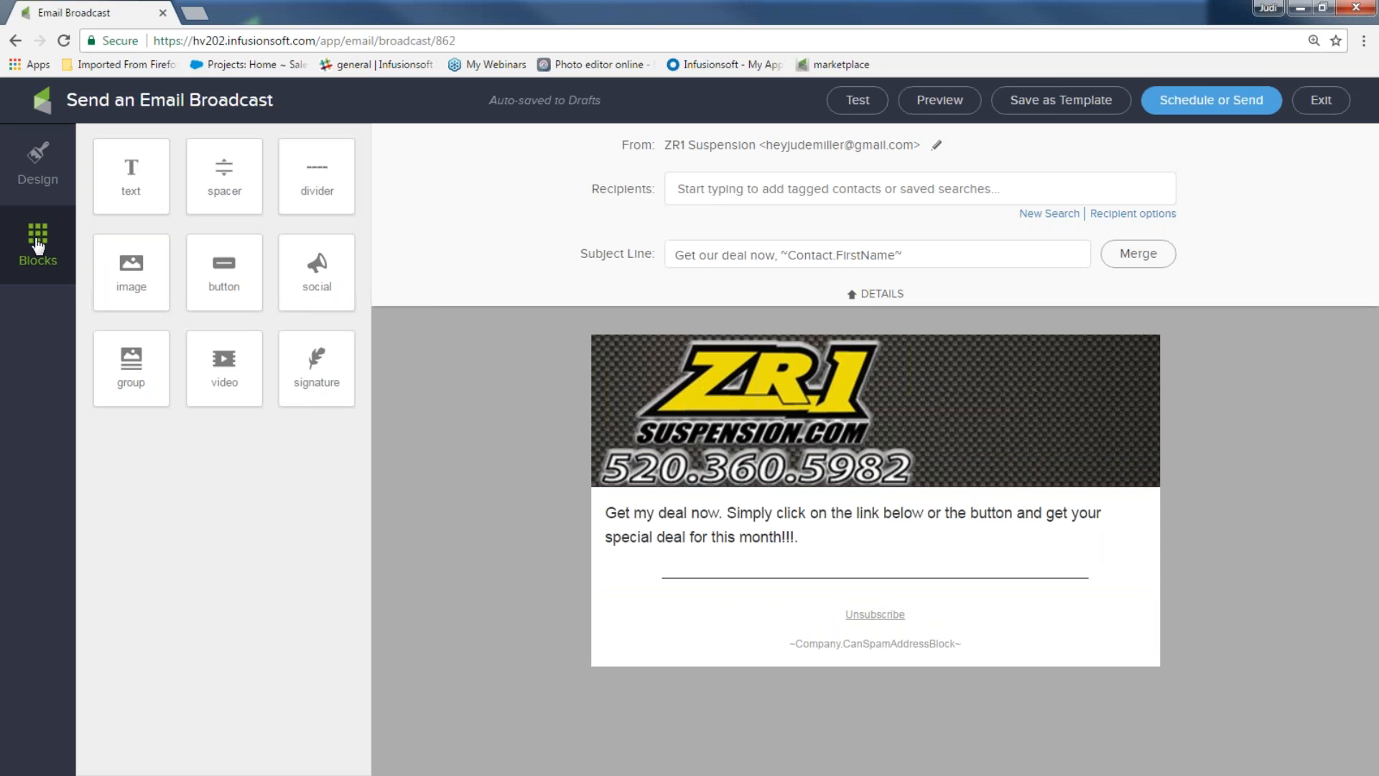
# Add a button block labelled 'Get deal now' and set its link type to File download
pyautogui.moveTo(224, 267); pyautogui.dragTo(830, 614)
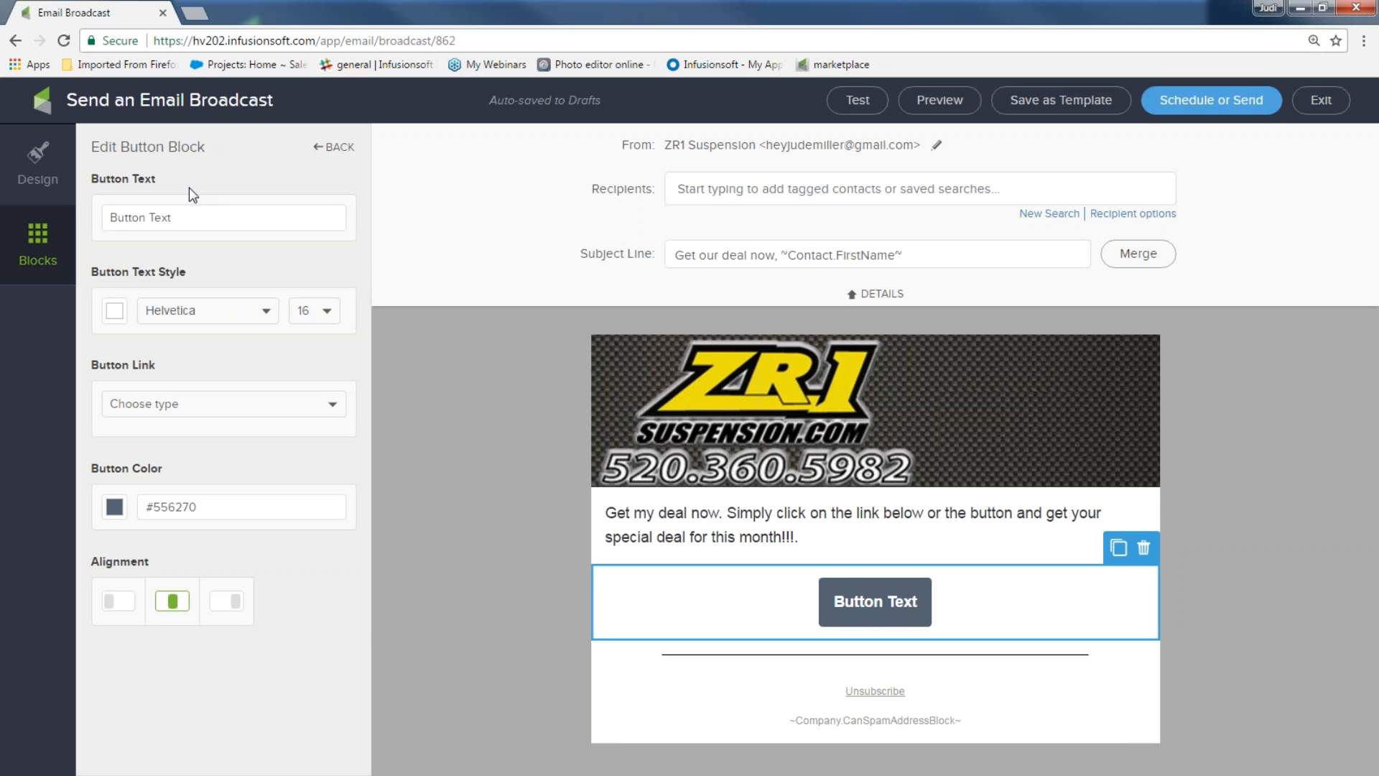
pyautogui.tripleClick(166, 217)
pyautogui.write('Ge')
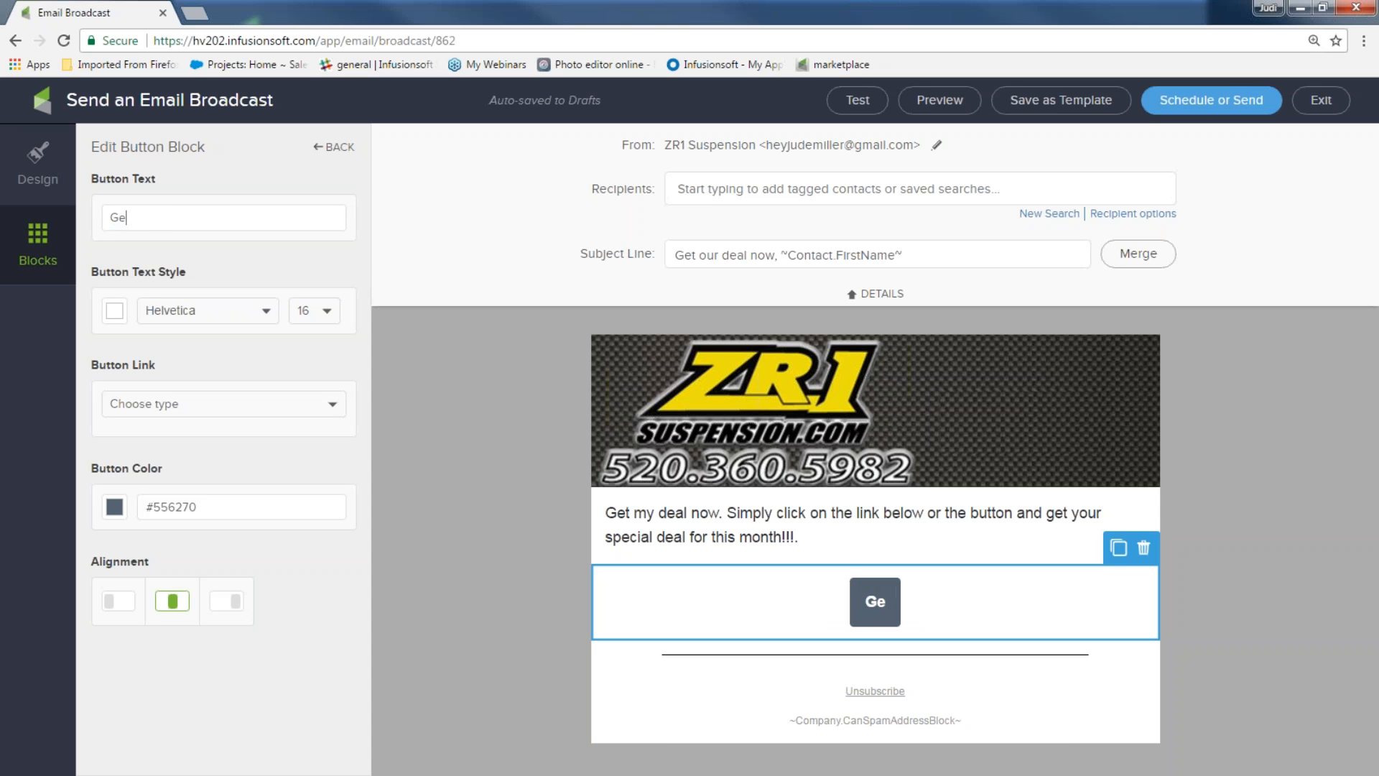
pyautogui.write('t deal now')
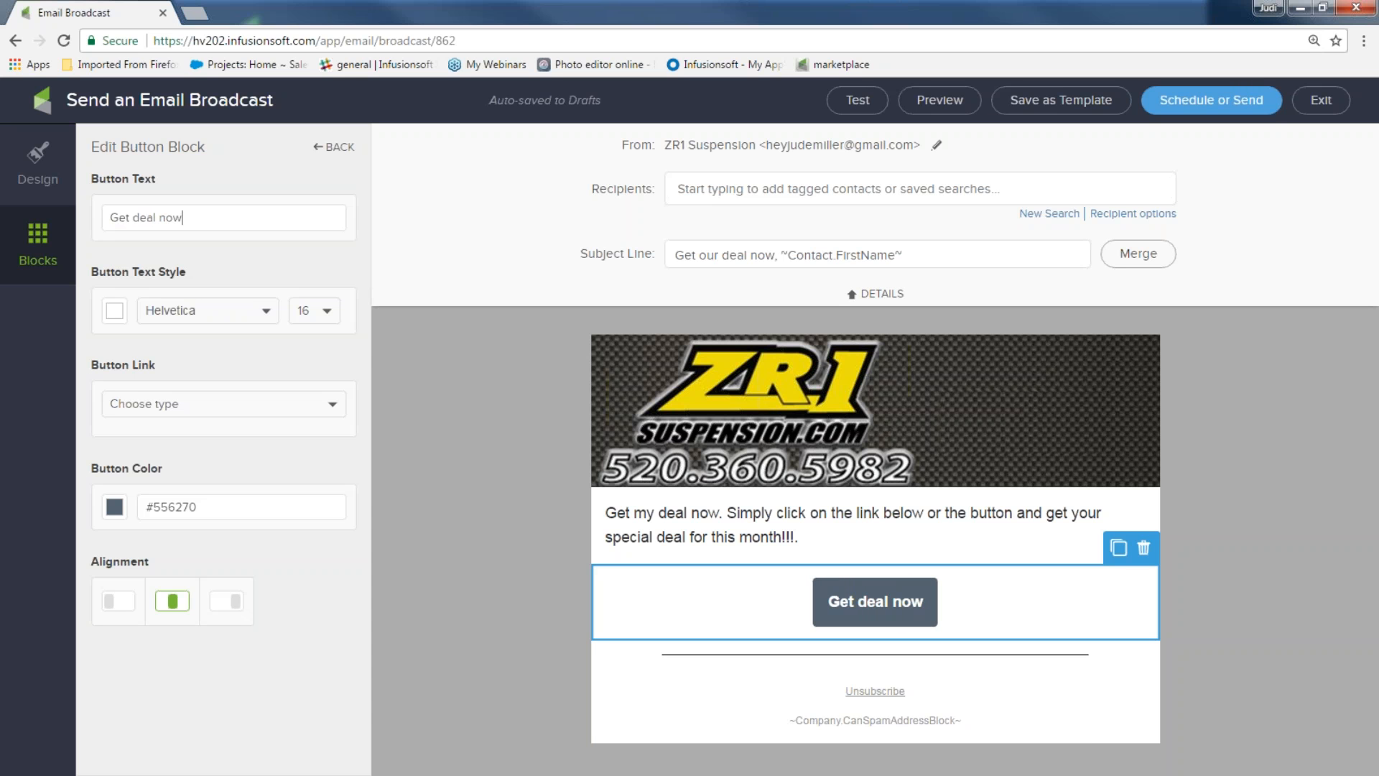
pyautogui.click(333, 415)
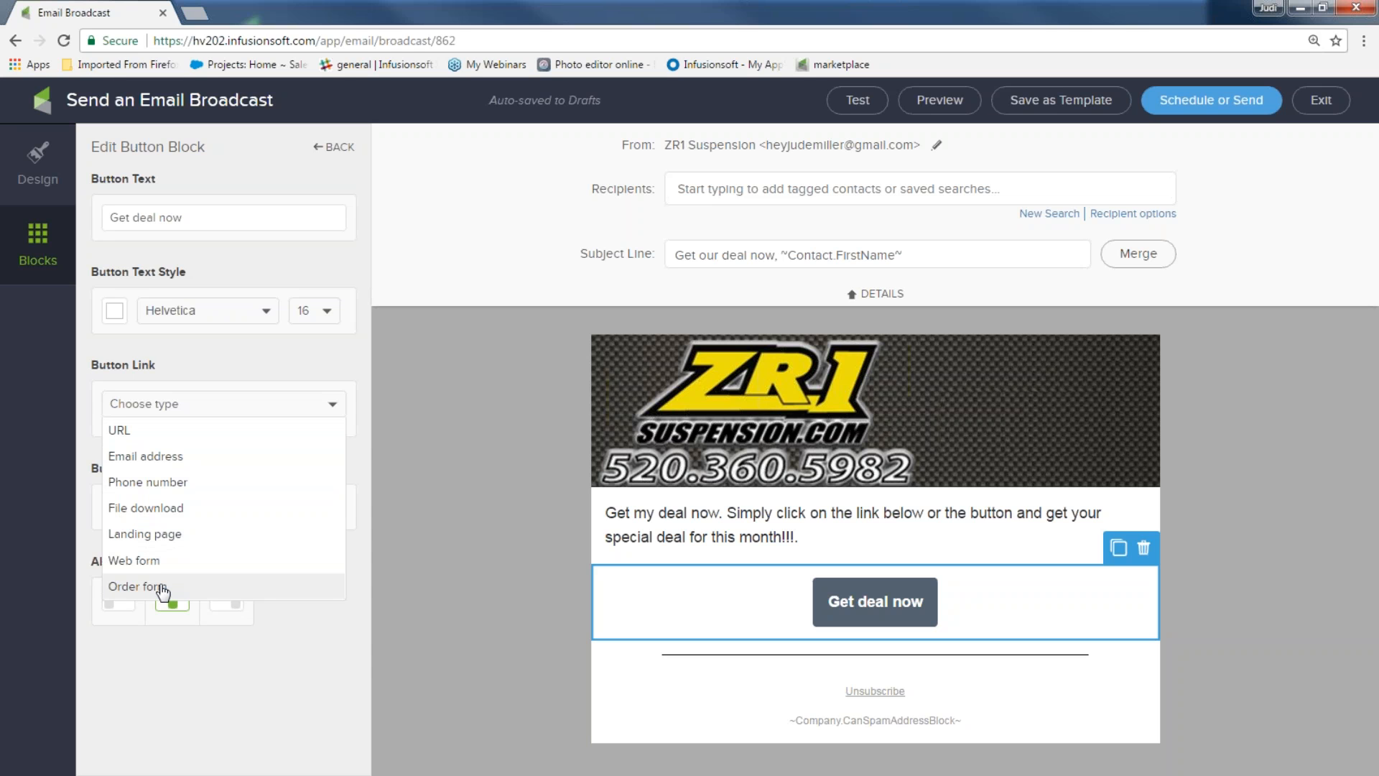
pyautogui.click(154, 508)
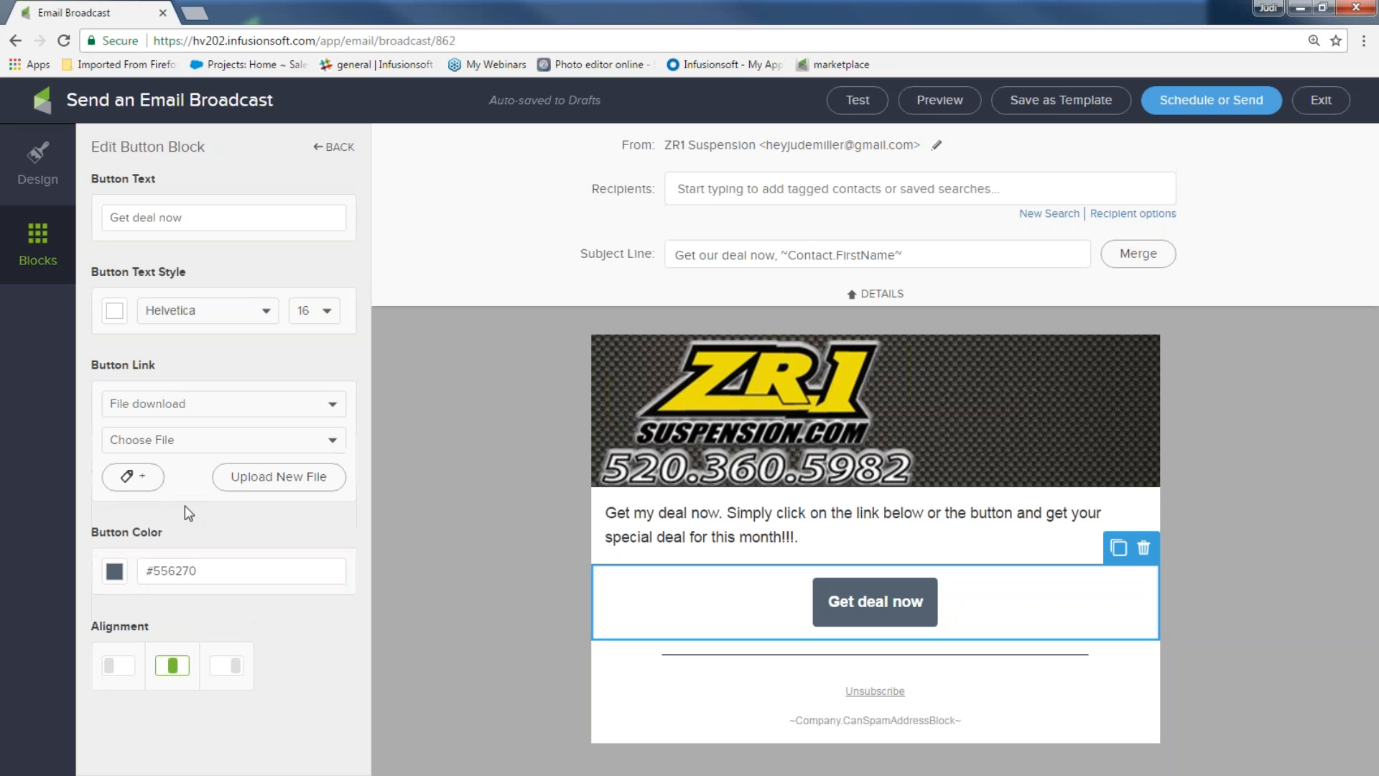
# Make the button download 20_percent_off.png and tag clickers with a new tag, 'clicked on 20% off coupon'
pyautogui.click(332, 444)
pyautogui.click(266, 465)
pyautogui.click(145, 483)
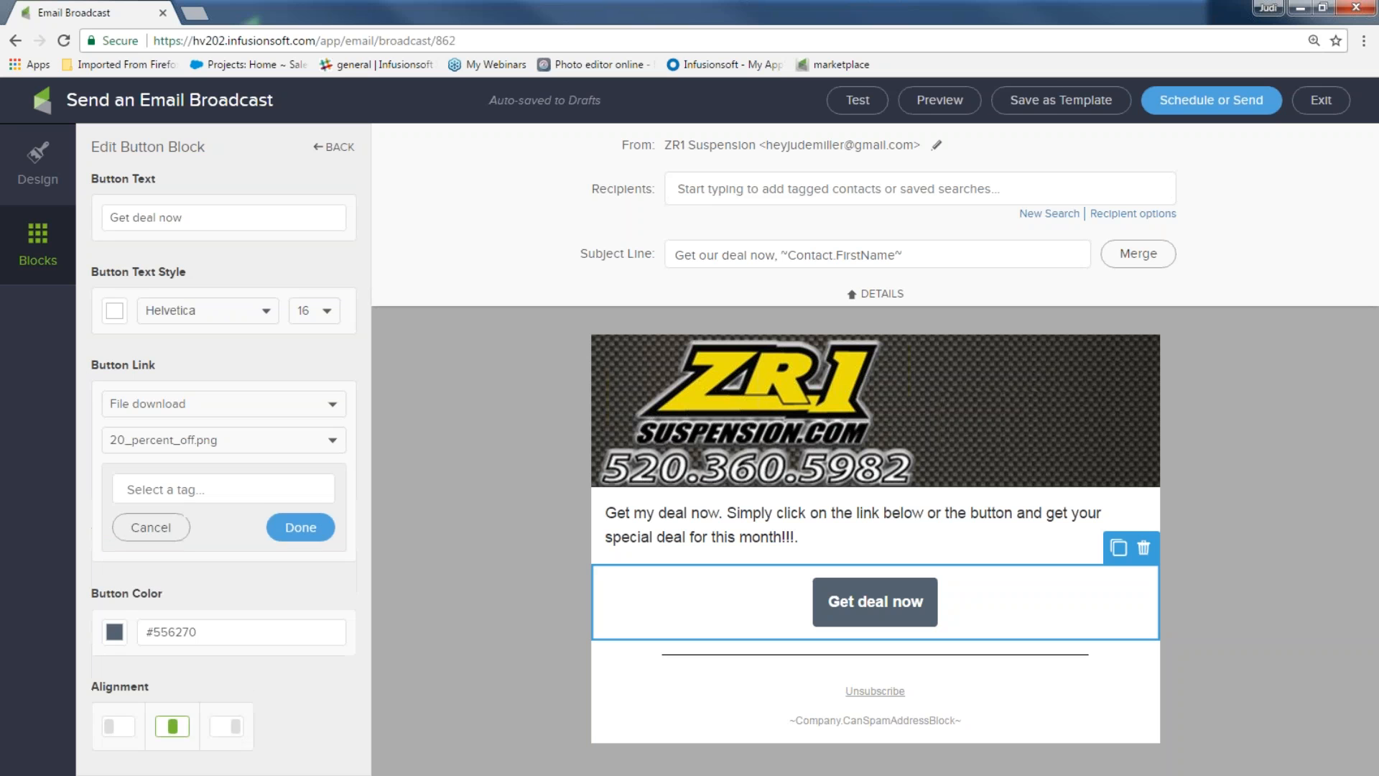
pyautogui.click(145, 485)
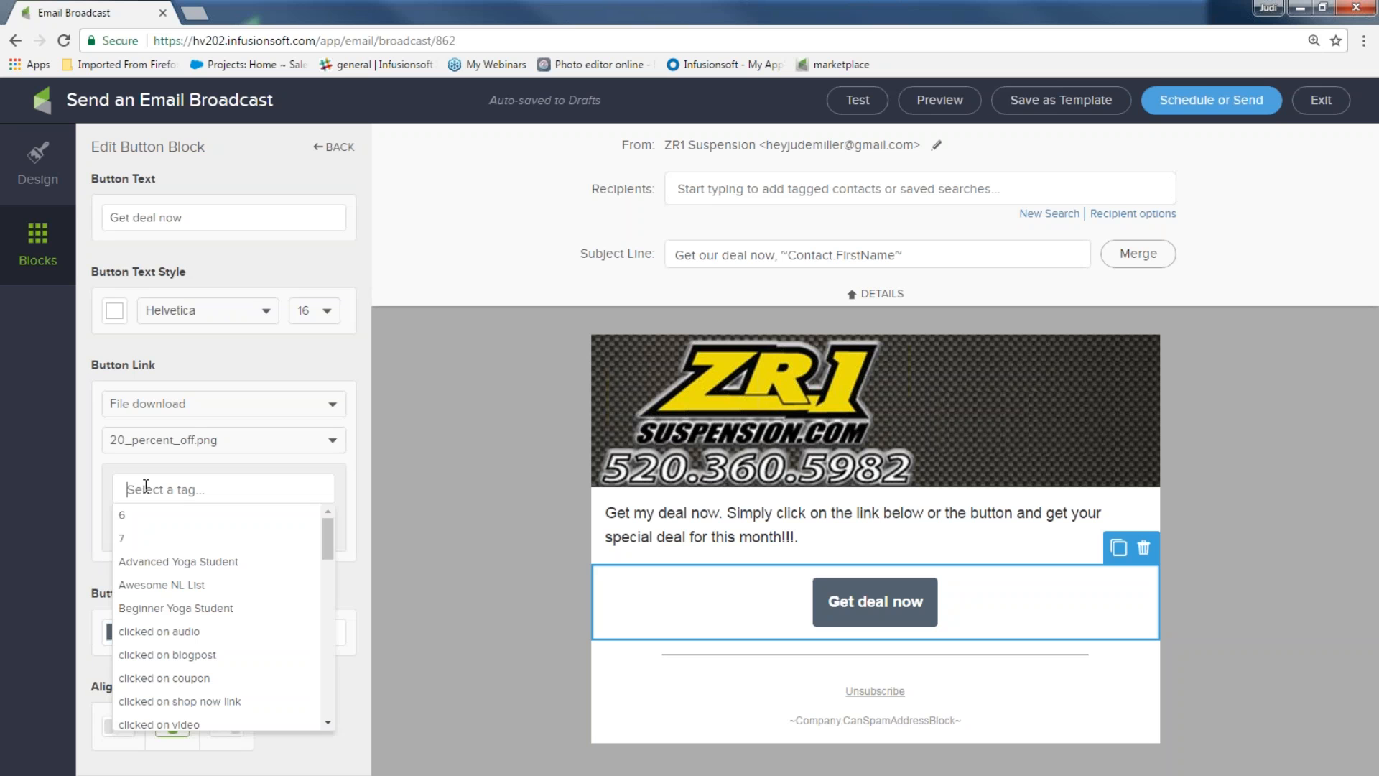
pyautogui.write('clicke')
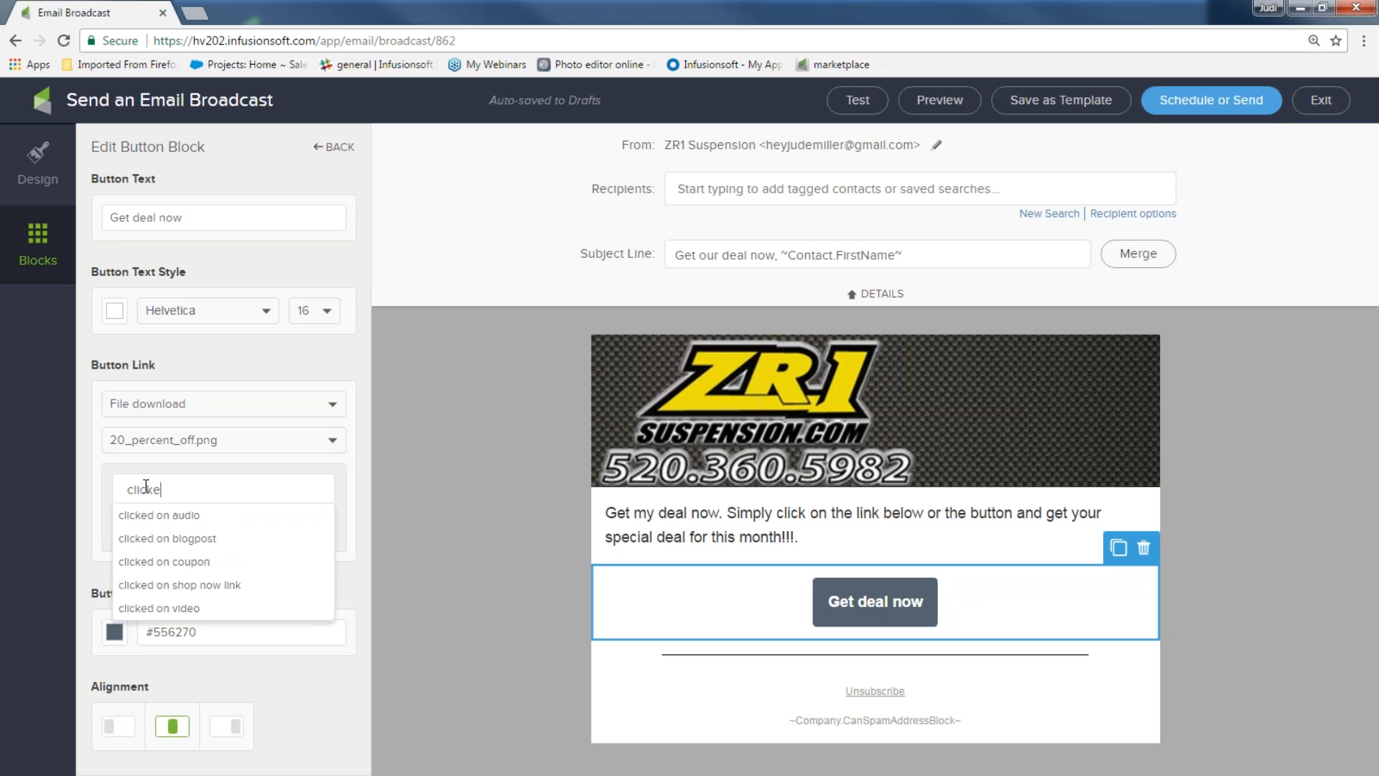
pyautogui.write('d on 20')
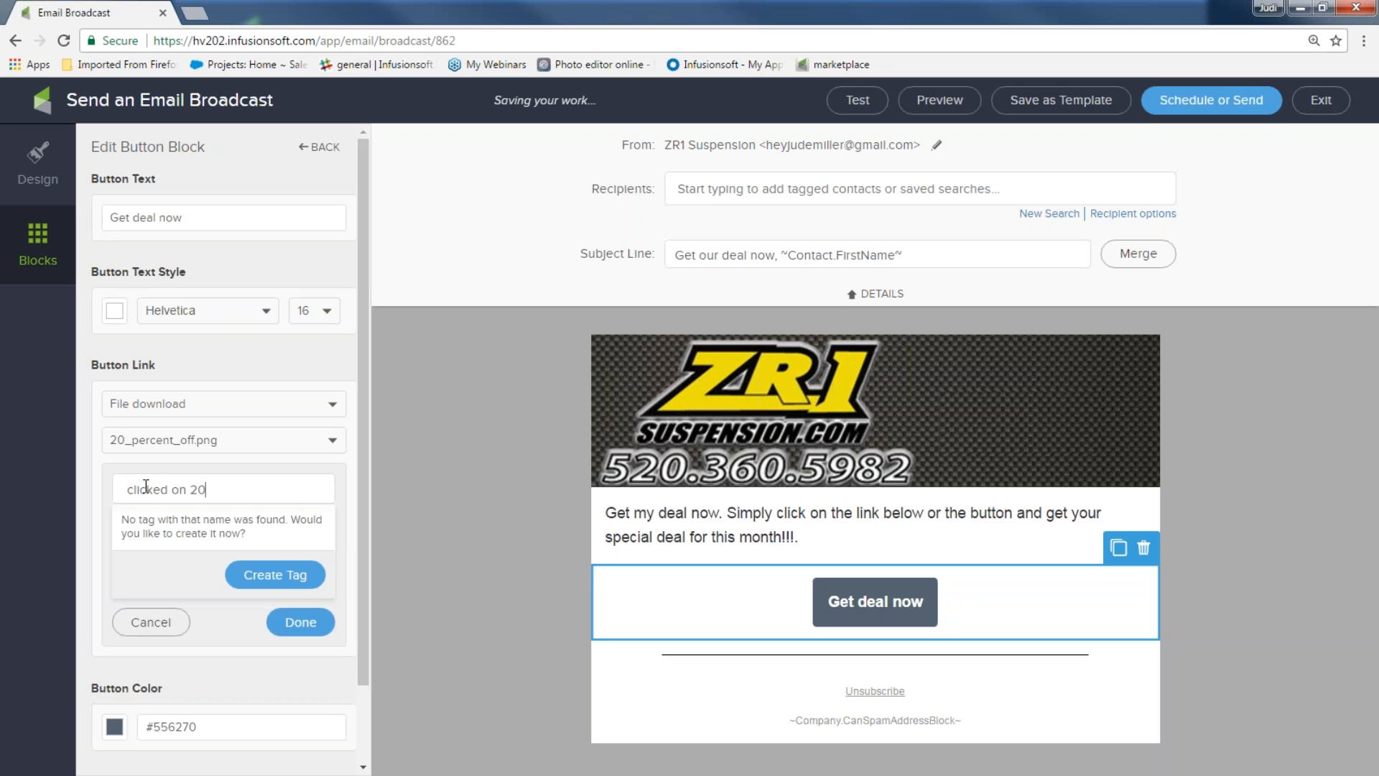
pyautogui.write('^&')
pyautogui.press('BackSpace')
pyautogui.write('%')
pyautogui.press('BackSpace')
pyautogui.write('% off')
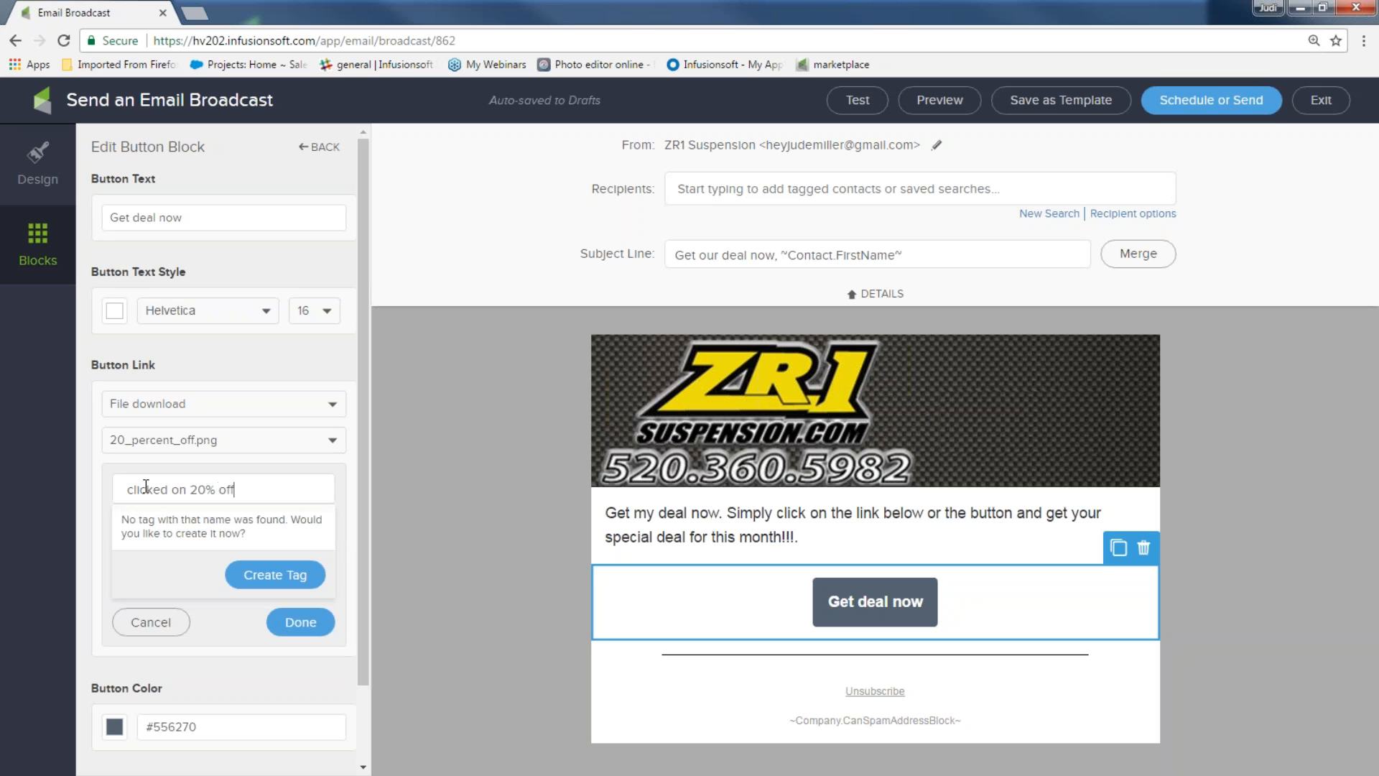
pyautogui.write(' coupon')
pyautogui.click(255, 576)
pyautogui.click(300, 528)
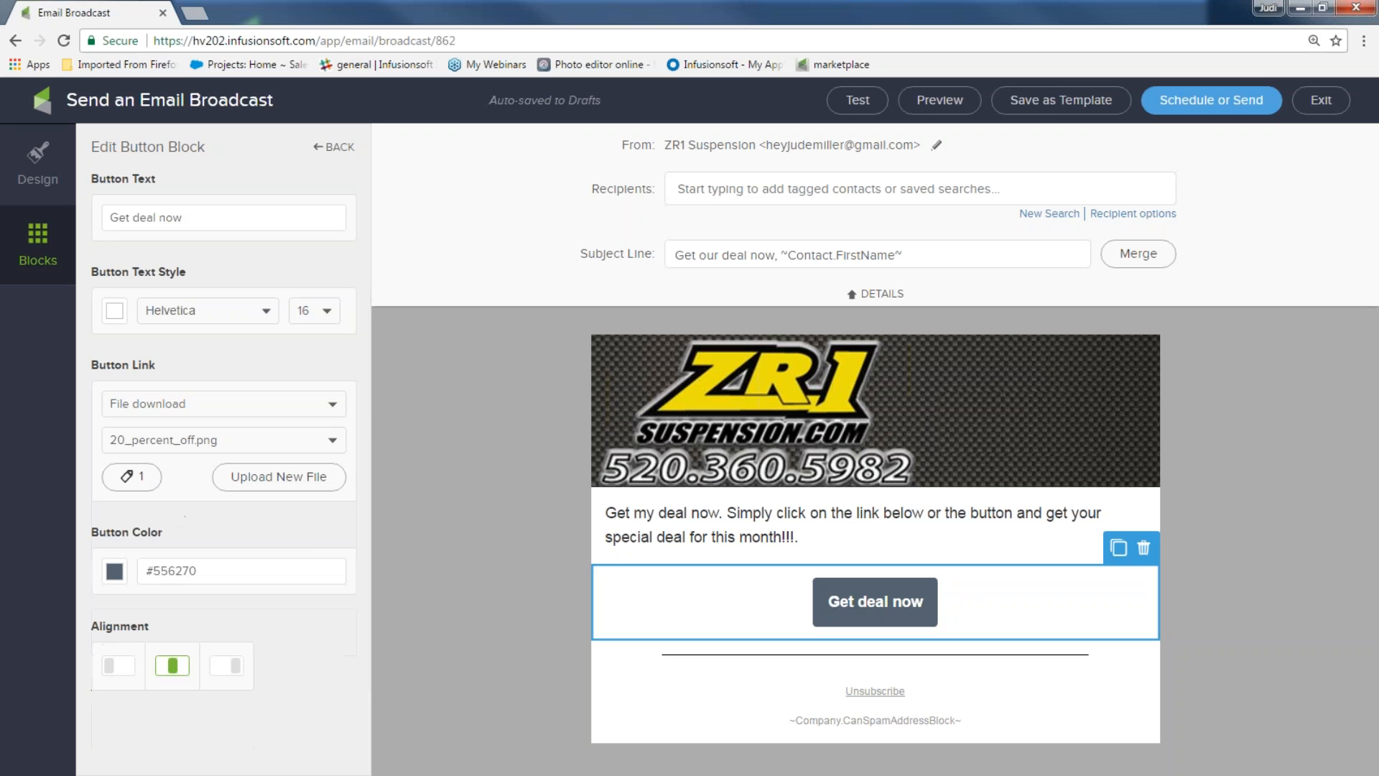
# After trying yellow shades, make the 'Get deal now' button black (#000000) and show the block list
pyautogui.click(113, 570)
pyautogui.click(179, 681)
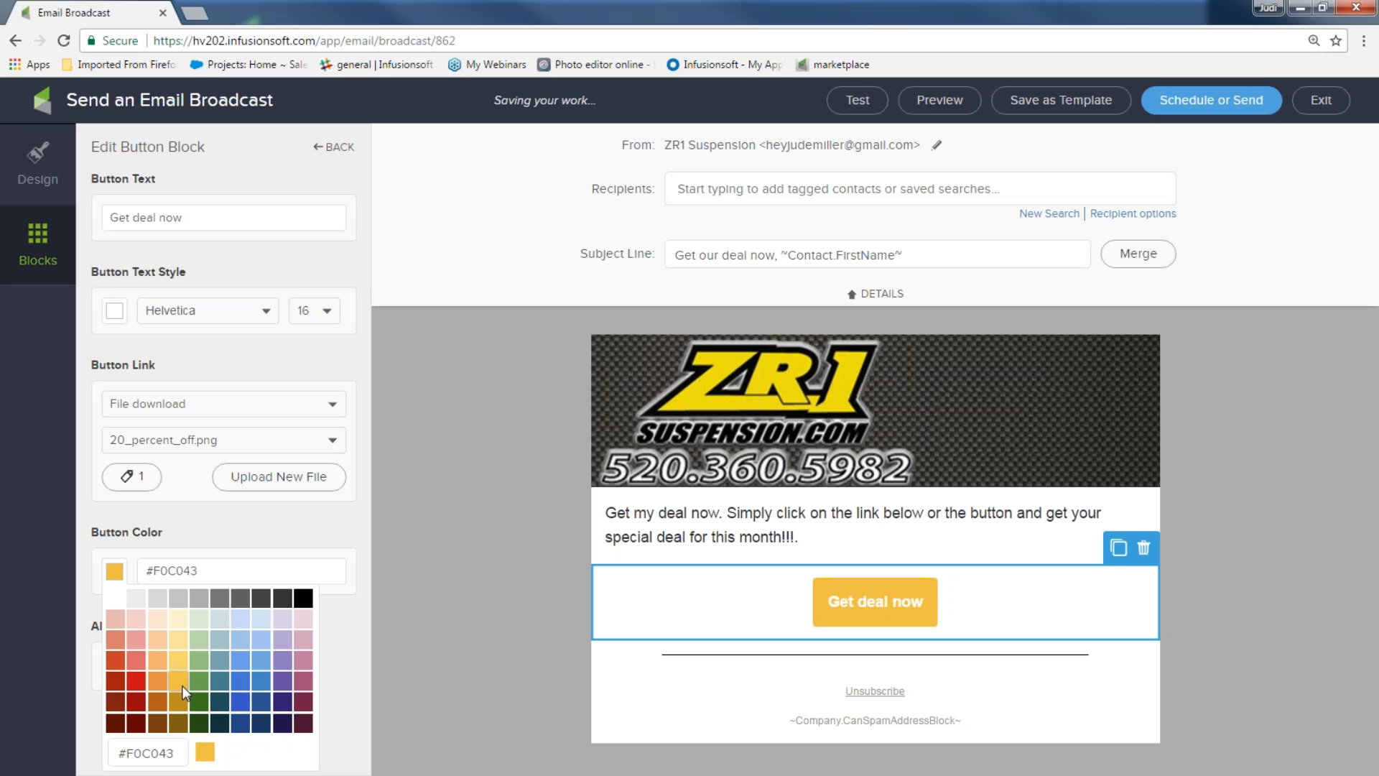
pyautogui.click(178, 663)
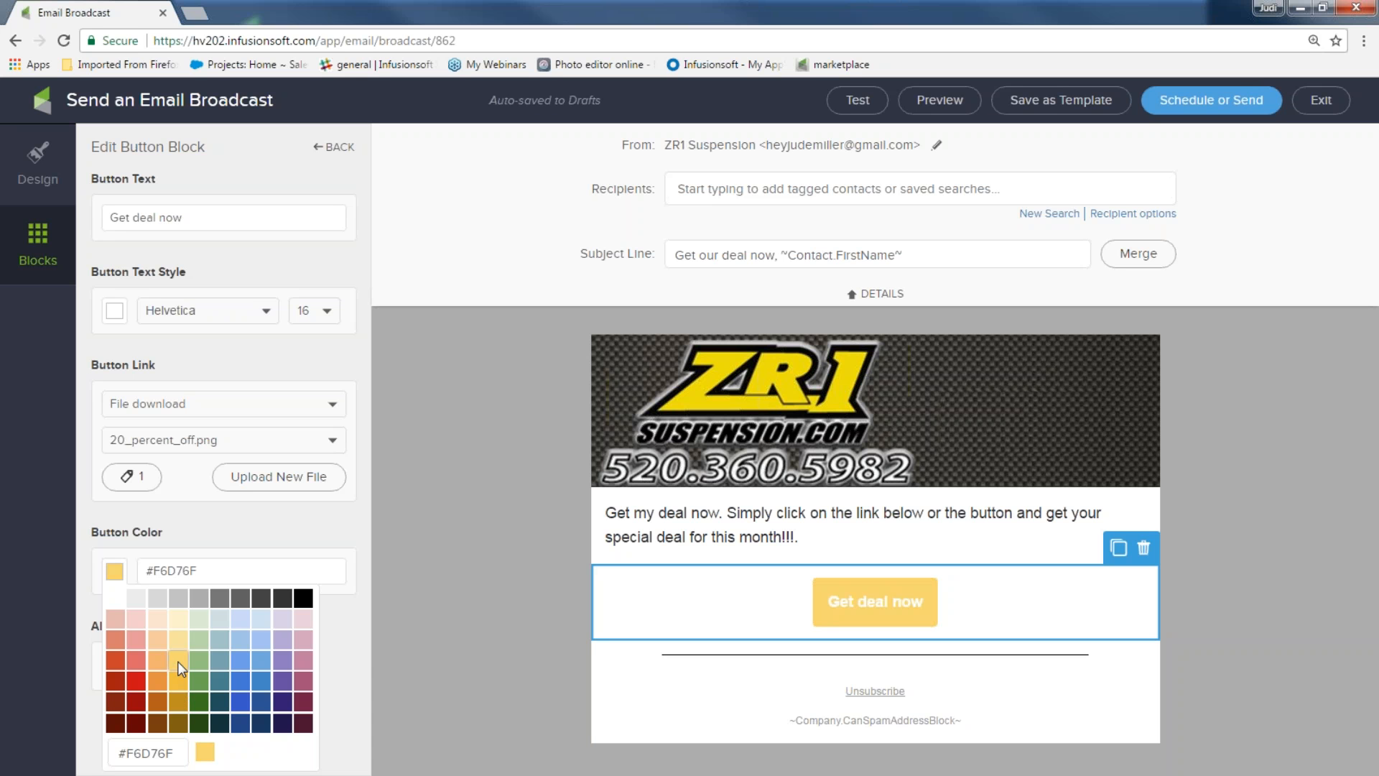
pyautogui.click(303, 599)
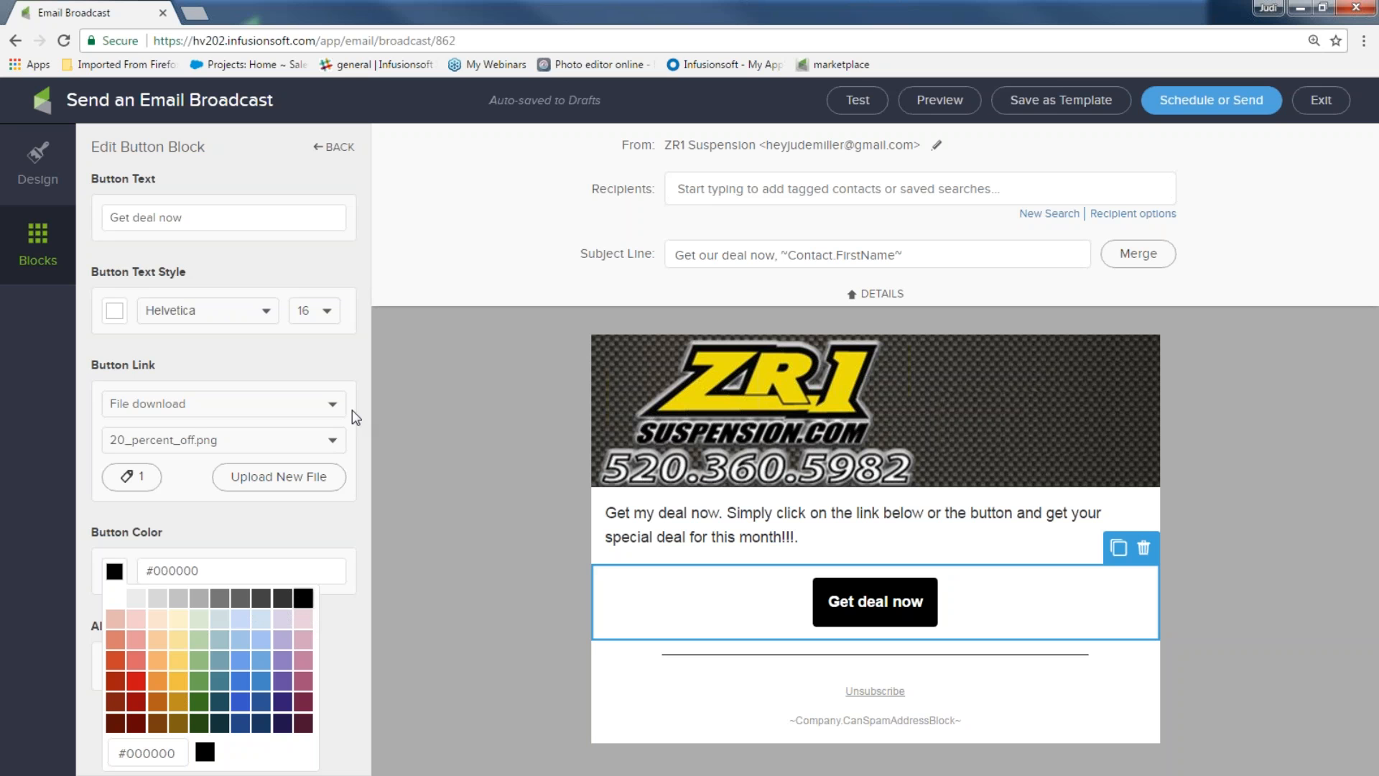
pyautogui.click(43, 246)
pyautogui.click(43, 246)
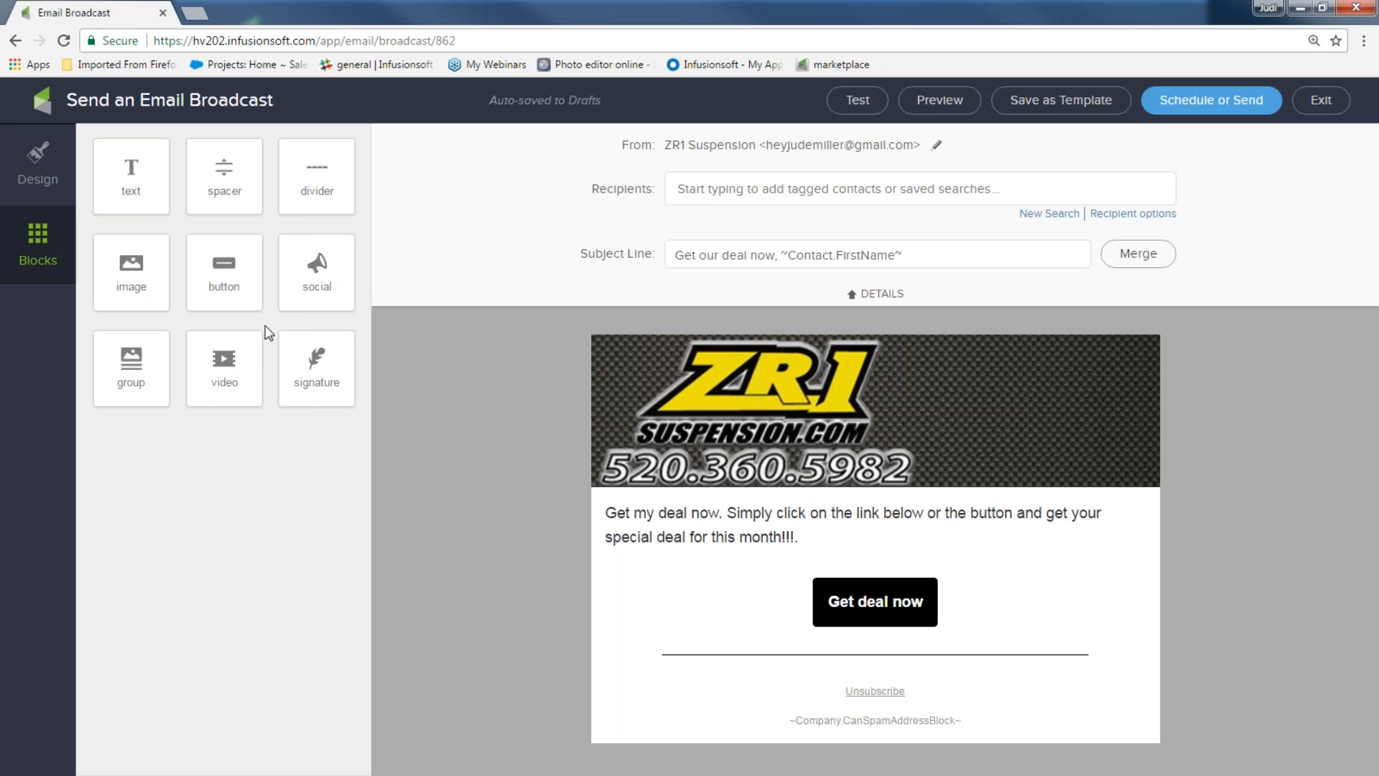
# Drag a video block into the email below the divider line
pyautogui.moveTo(224, 363); pyautogui.dragTo(721, 639)
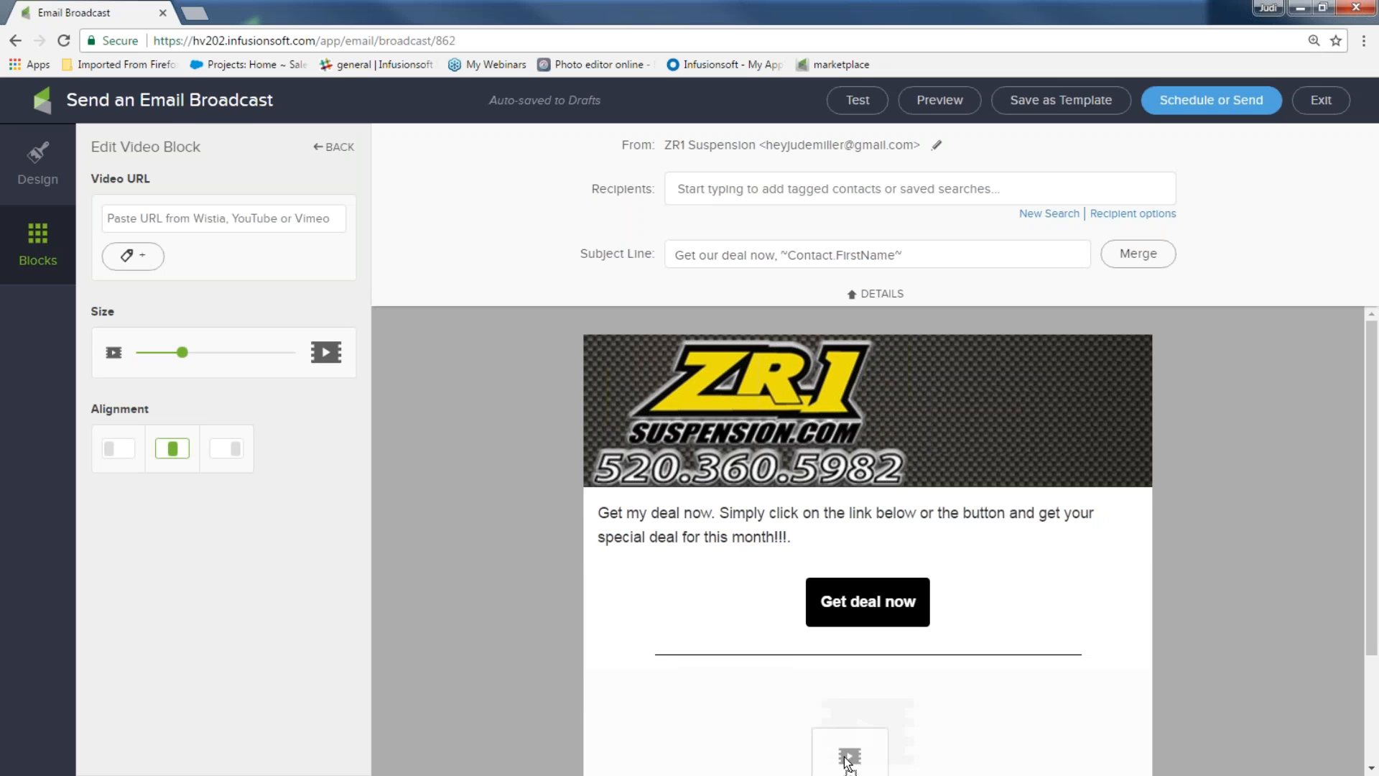
pyautogui.scroll(-2, 852, 719)
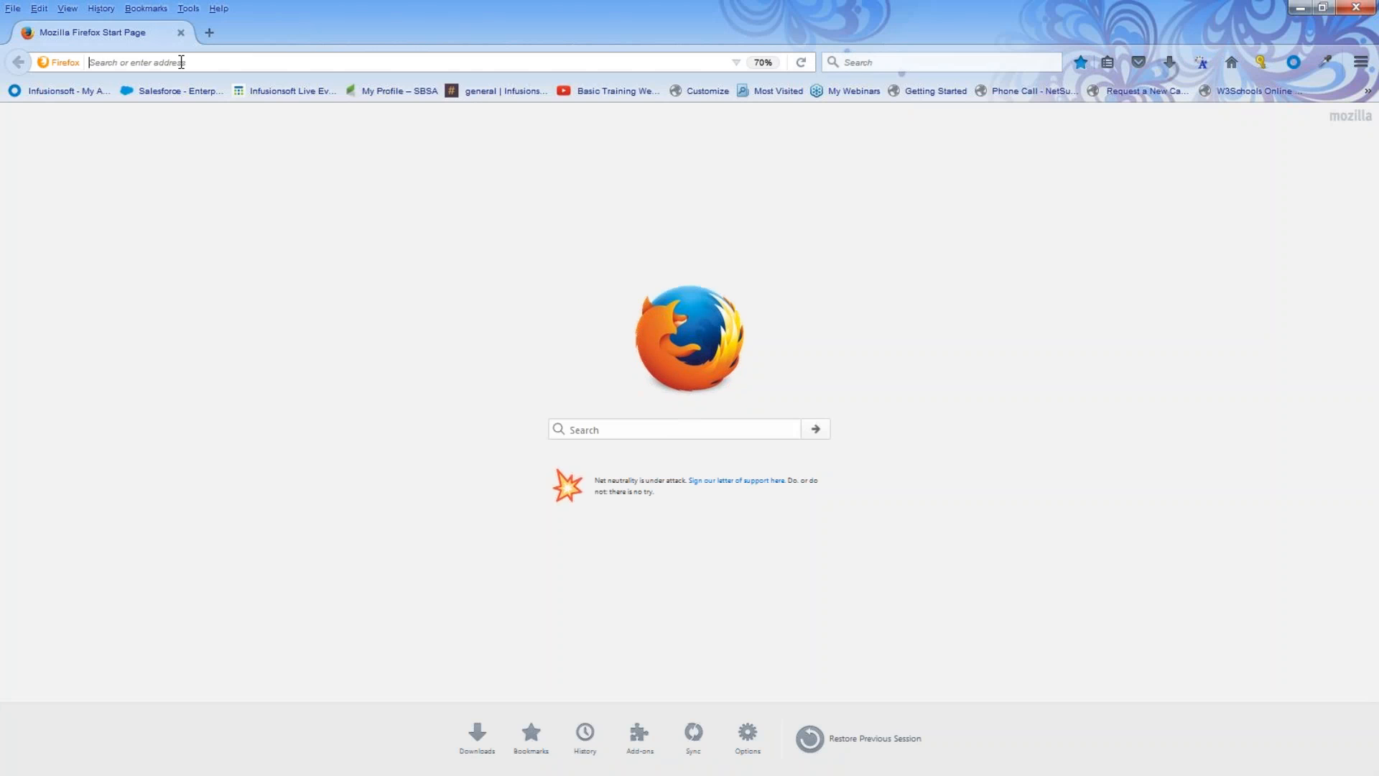
# On YouTube, search motocross crashes, then open and pause 'Dirtbike Crashes & Motocross Wrecks 2016'
pyautogui.click(182, 62)
pyautogui.write('youtube.com/')
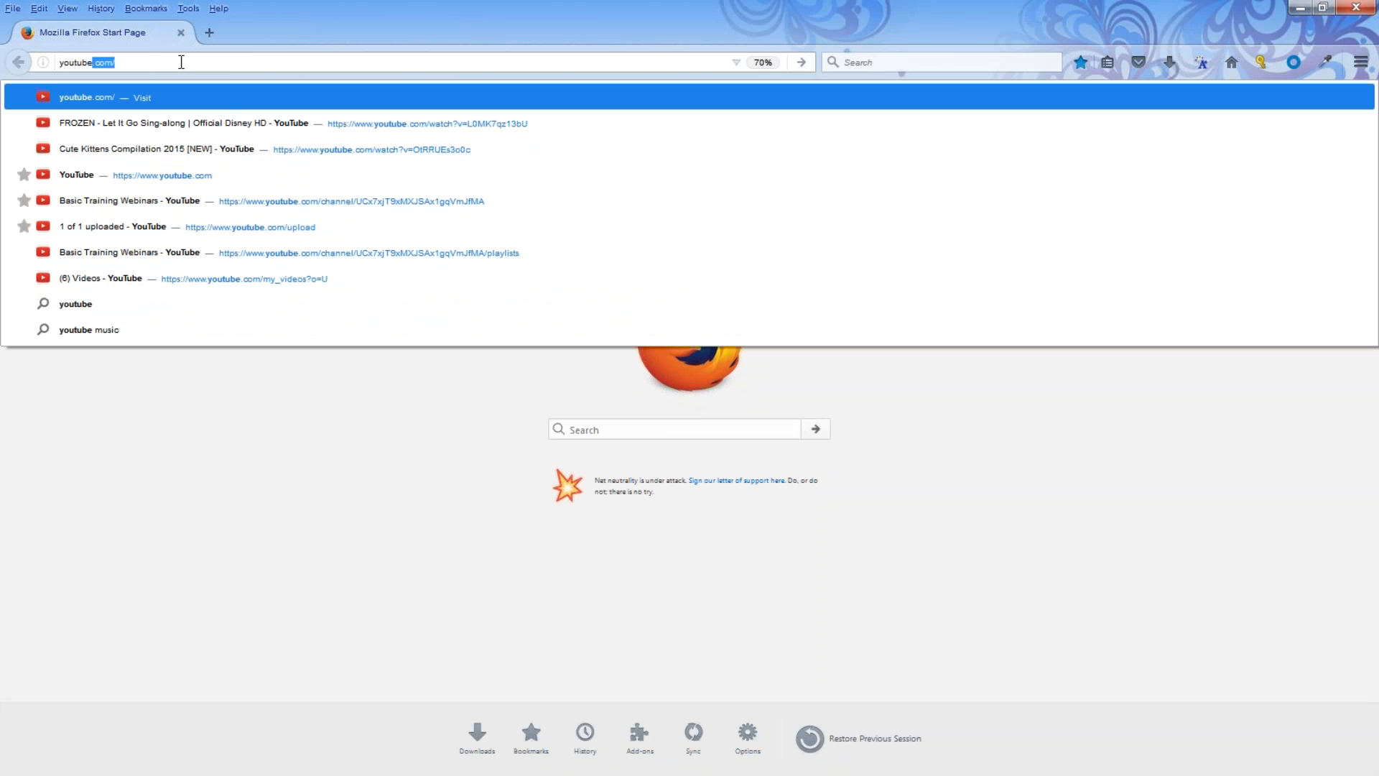
pyautogui.press('Return')
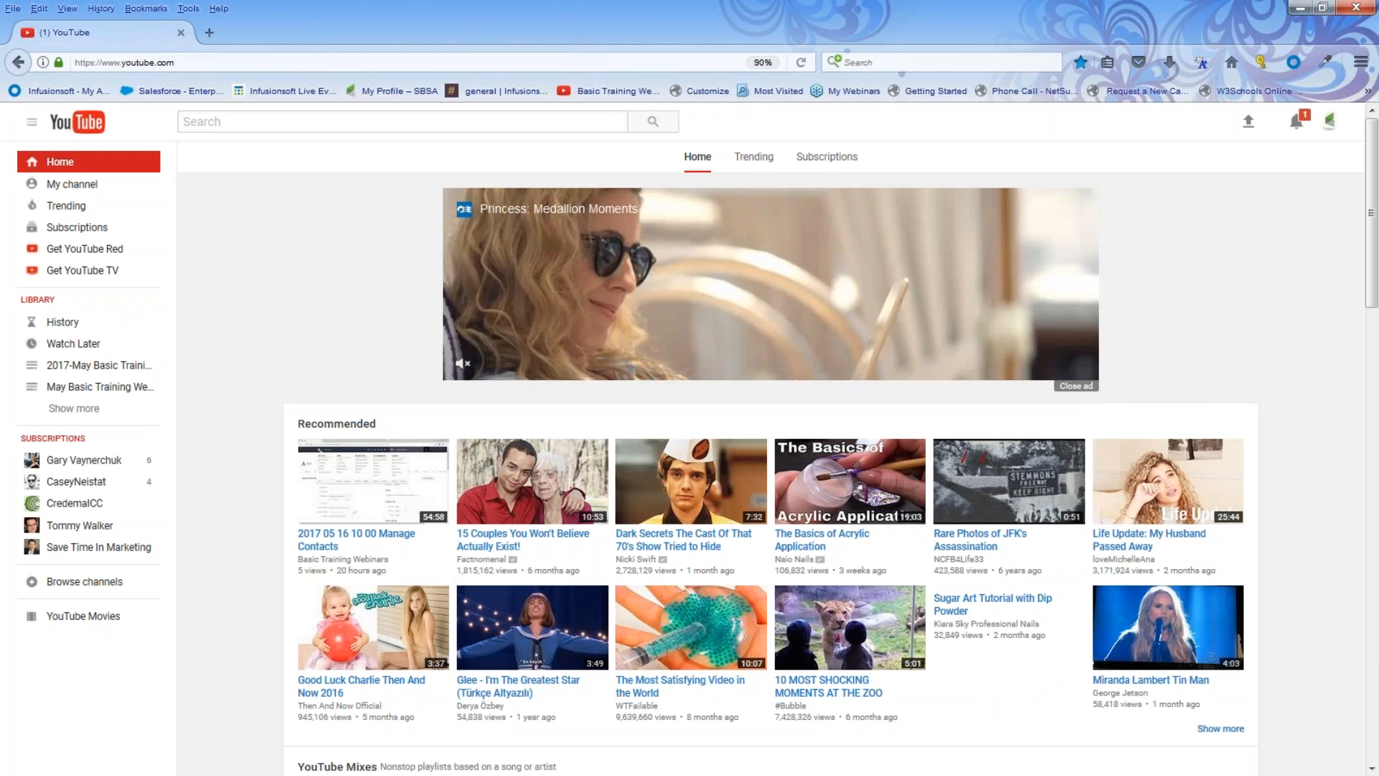
pyautogui.click(326, 124)
pyautogui.write('motocro')
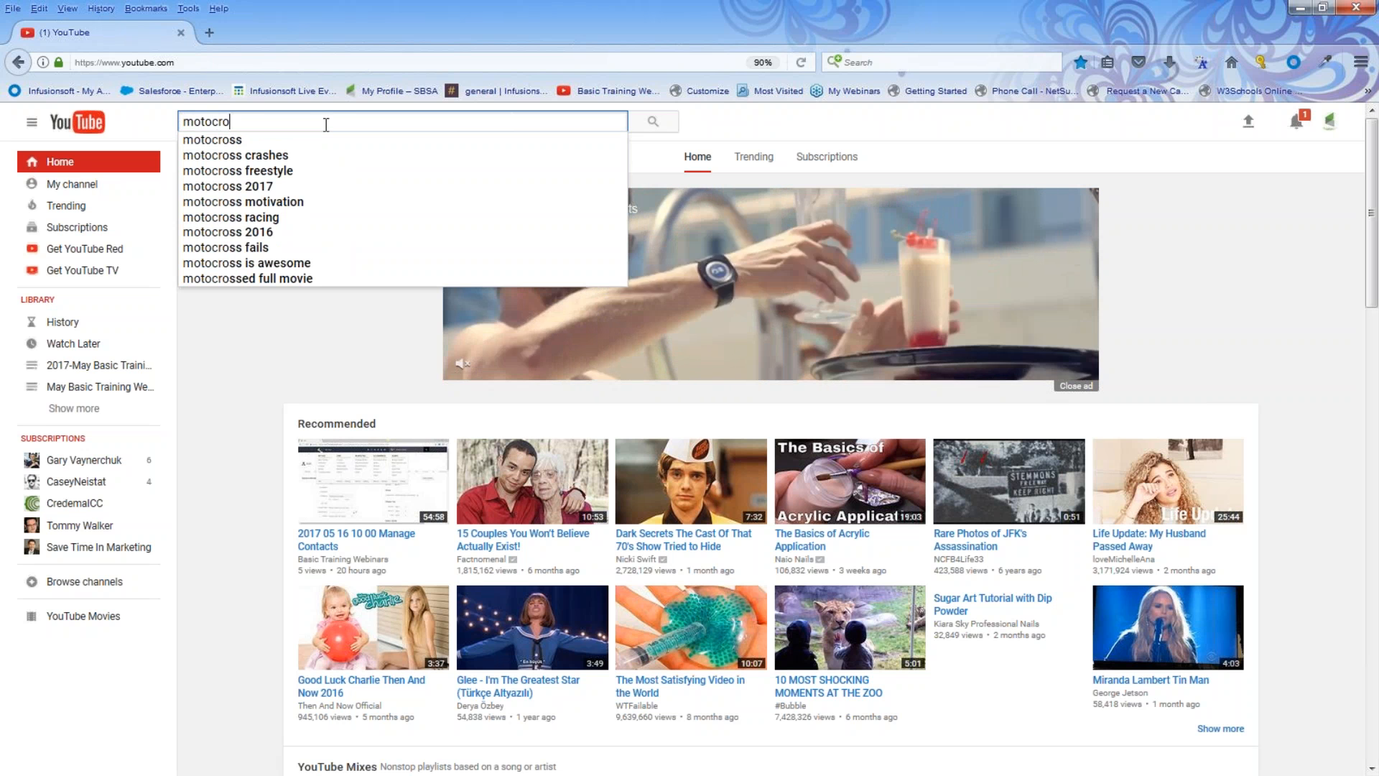
pyautogui.click(282, 156)
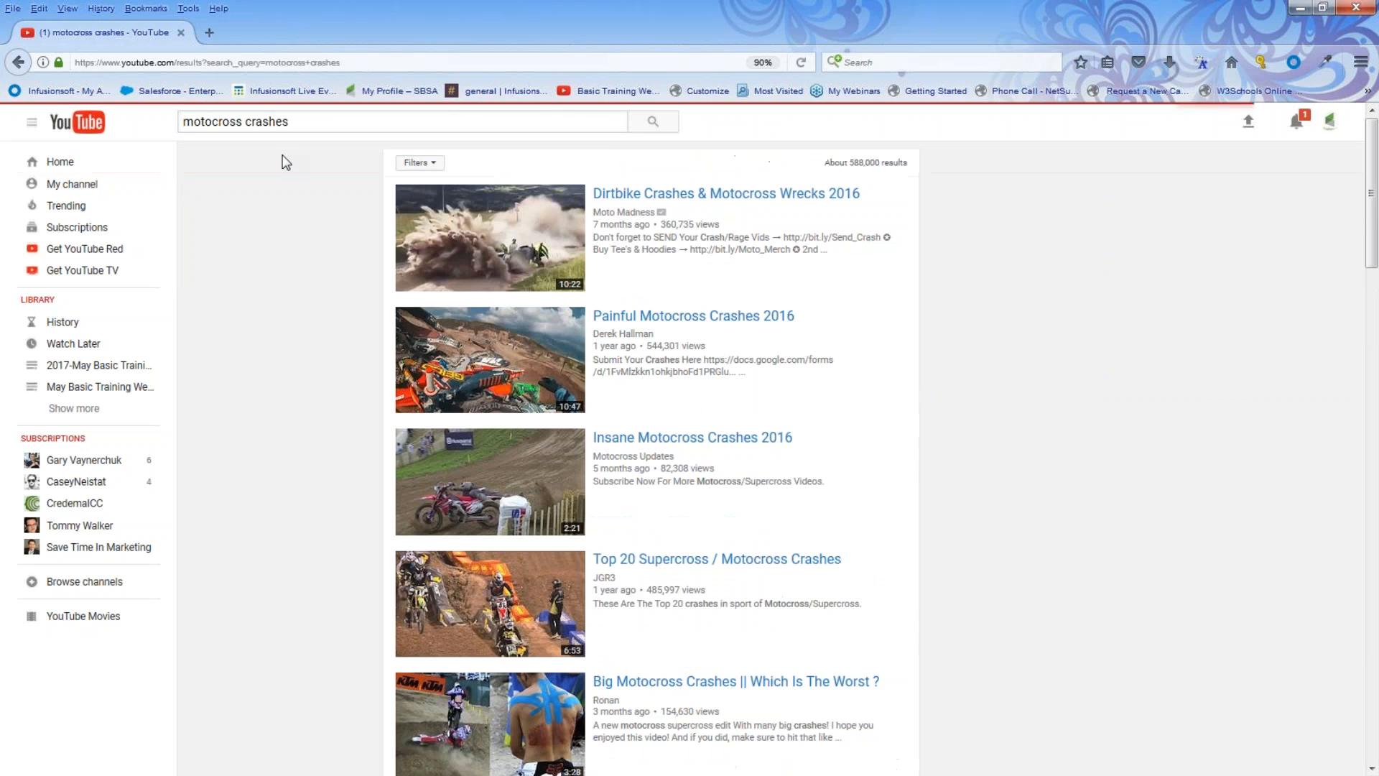
pyautogui.click(631, 196)
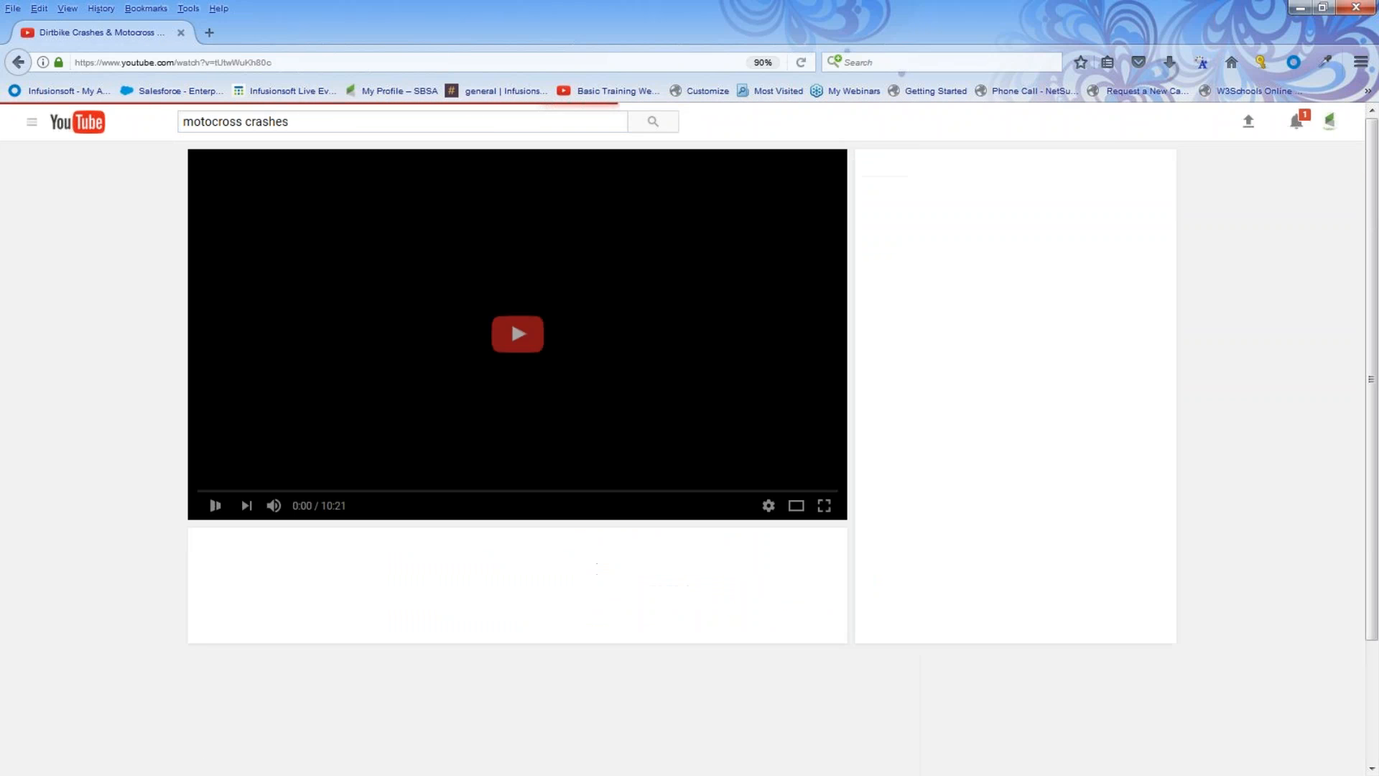
pyautogui.click(216, 506)
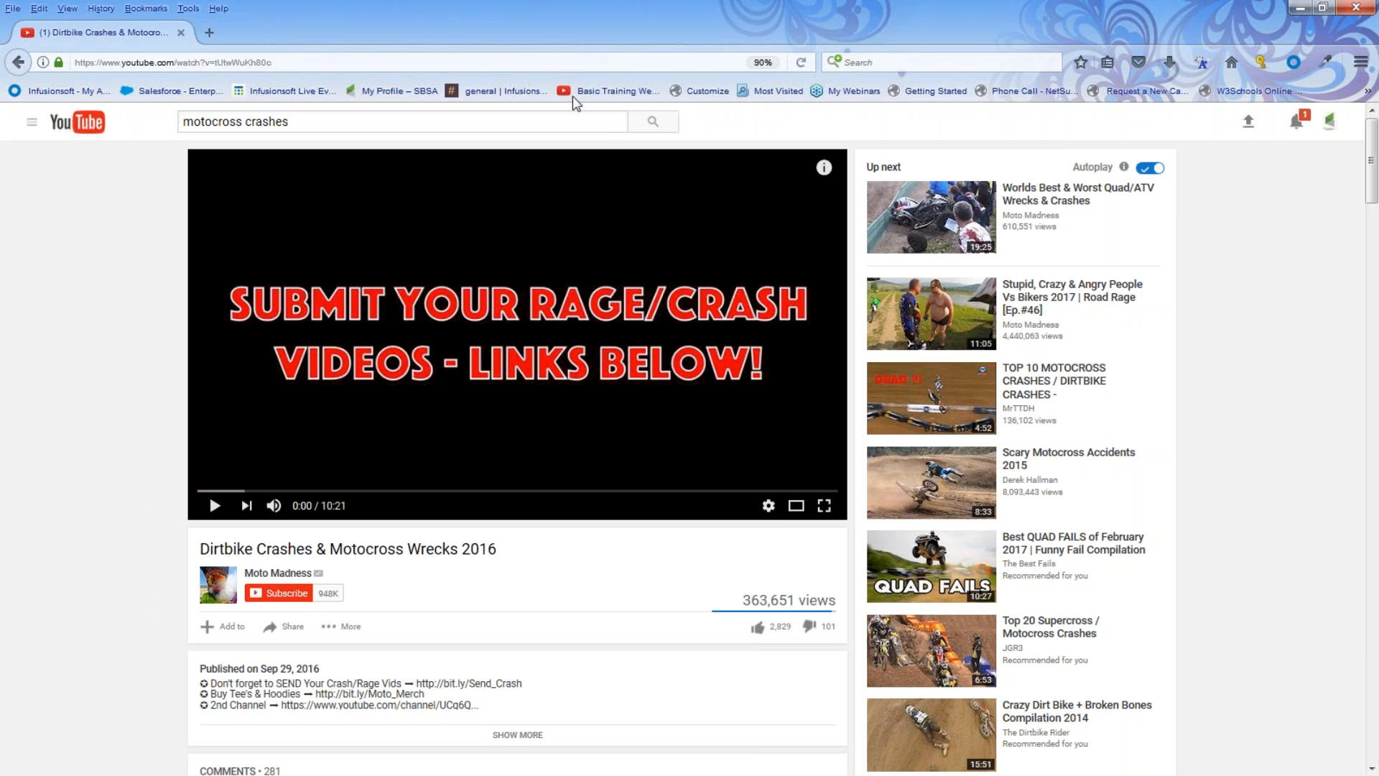
# Copy the video's web address and minimize the browser
pyautogui.click(295, 63)
pyautogui.moveTo(294, 64); pyautogui.dragTo(65, 70)
pyautogui.rightClick(130, 68)
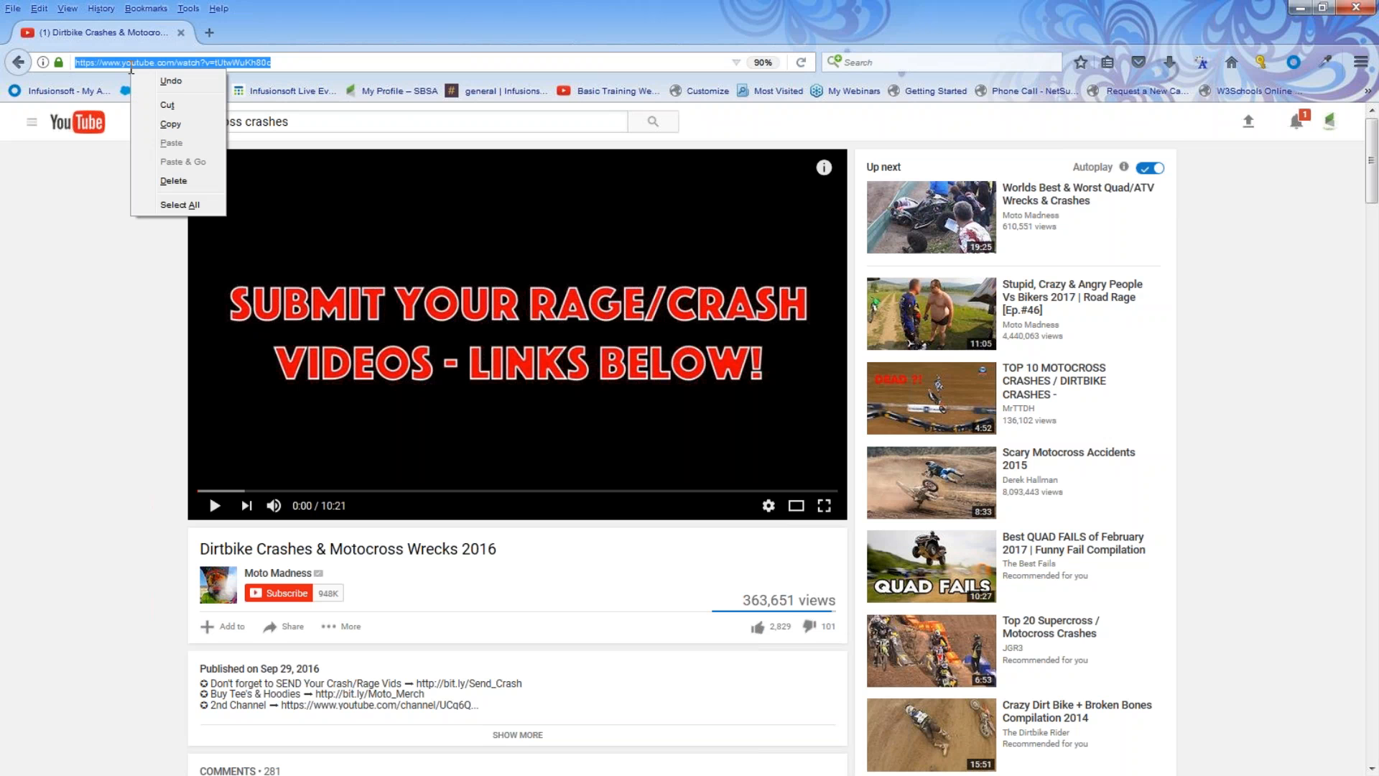
pyautogui.click(172, 128)
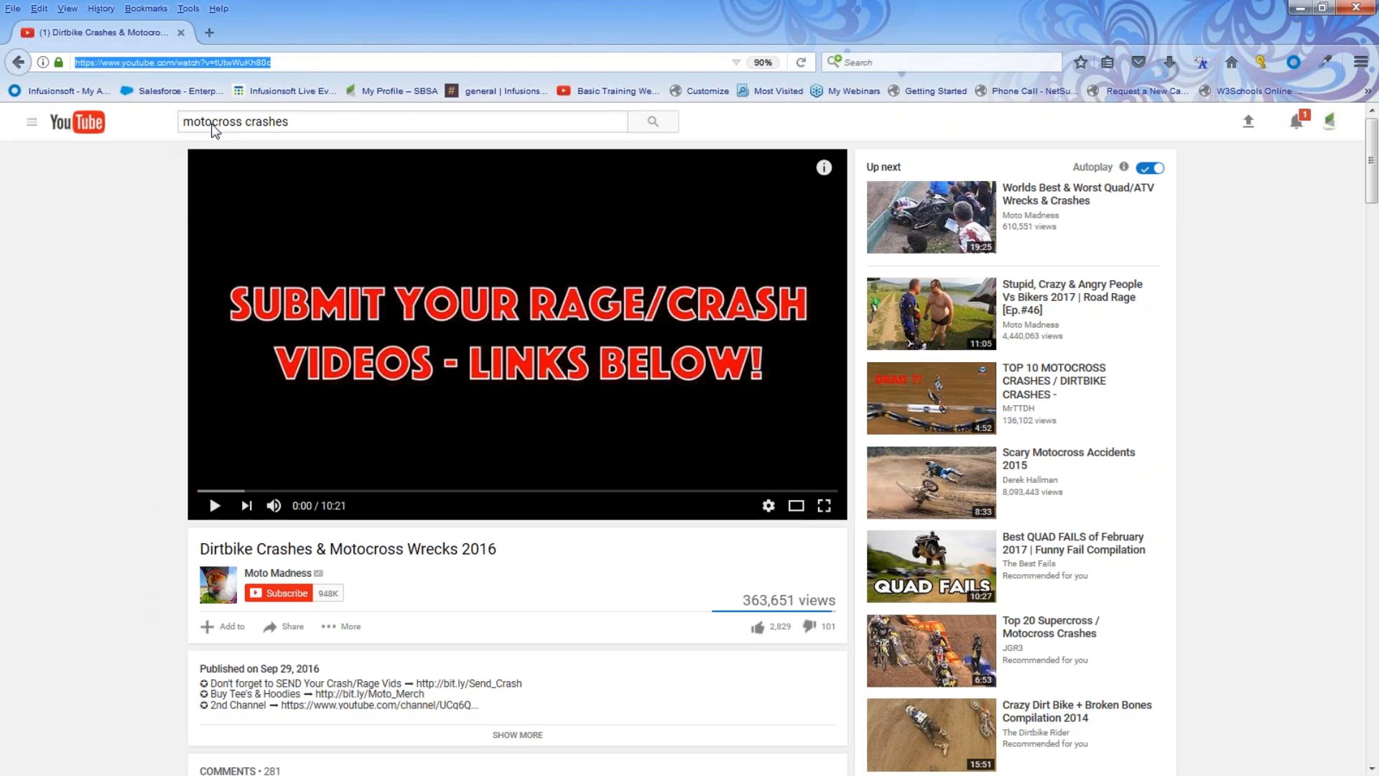
pyautogui.click(1300, 9)
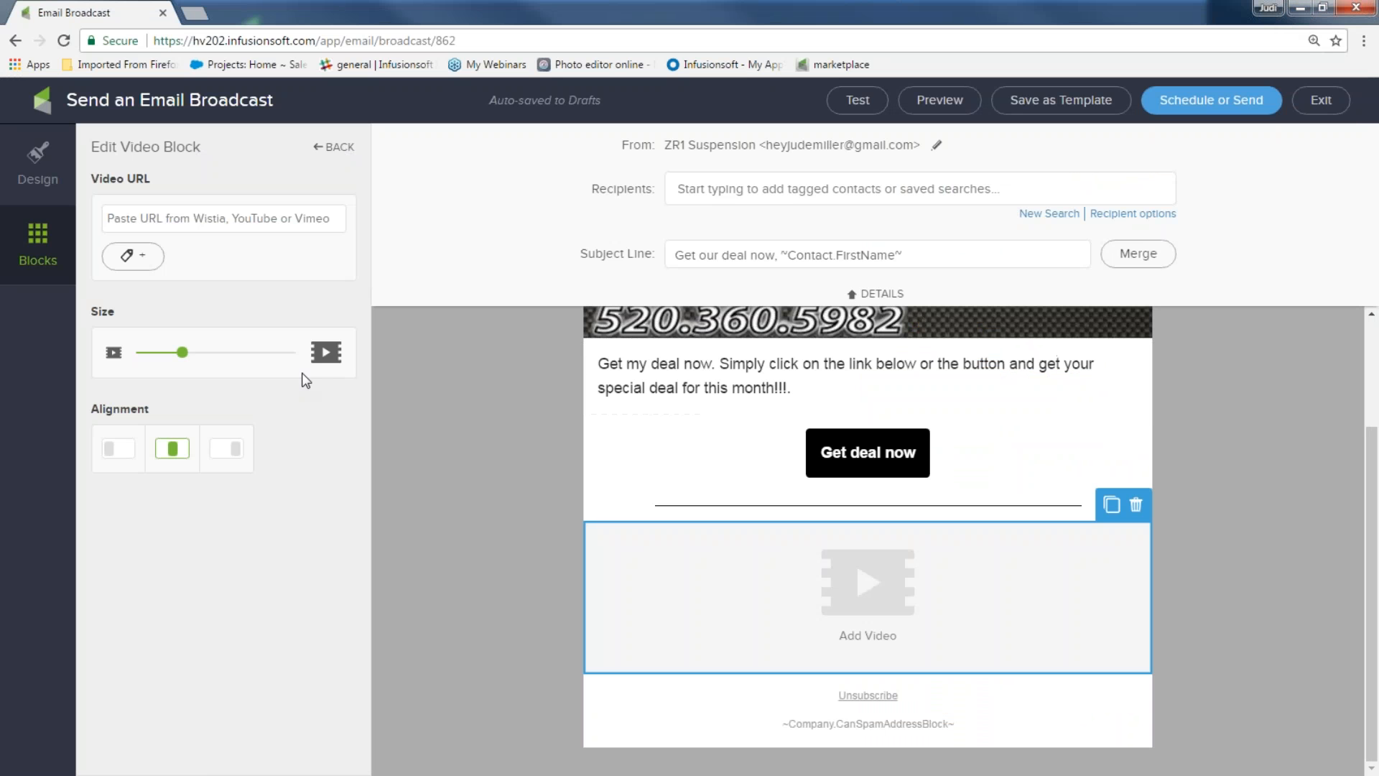
# Paste the YouTube address into the video block's URL and enlarge the video to near full width
pyautogui.rightClick(212, 220)
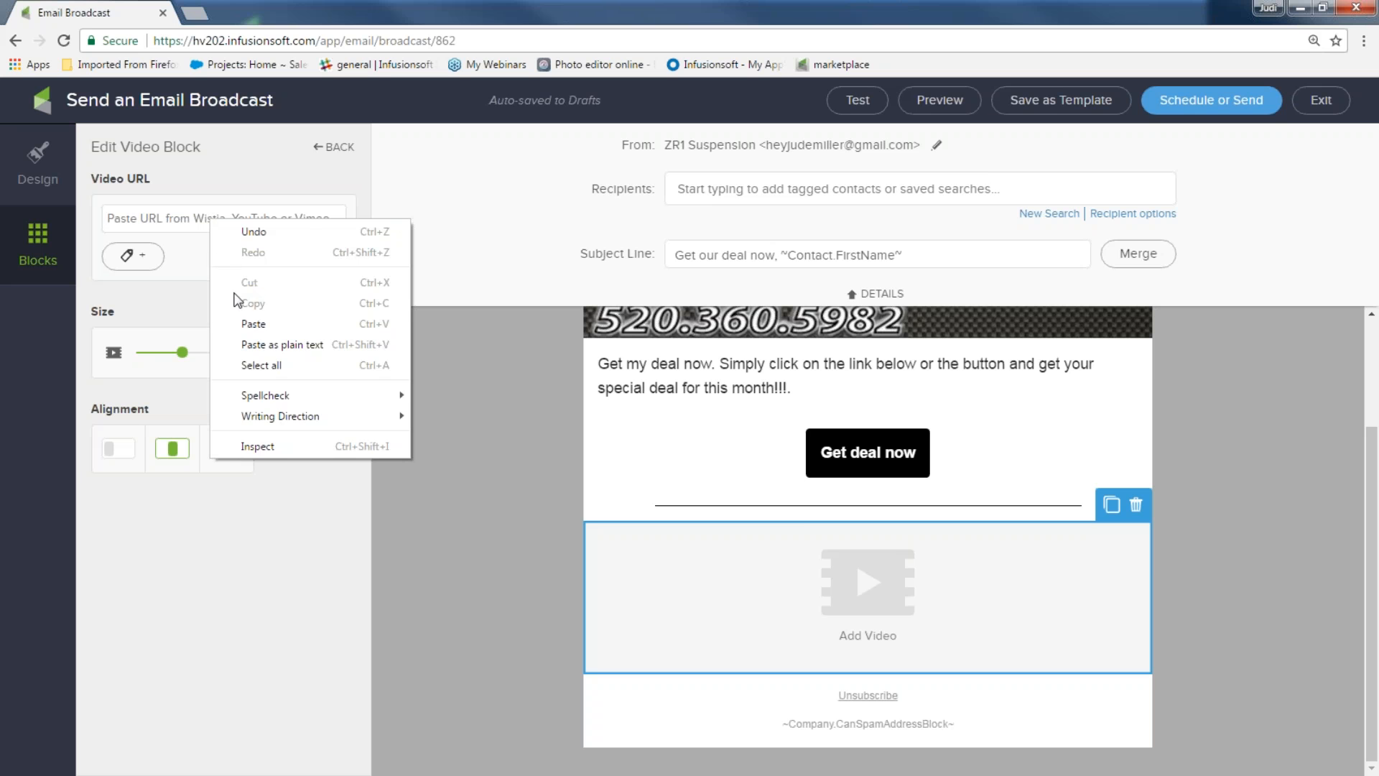
pyautogui.click(239, 323)
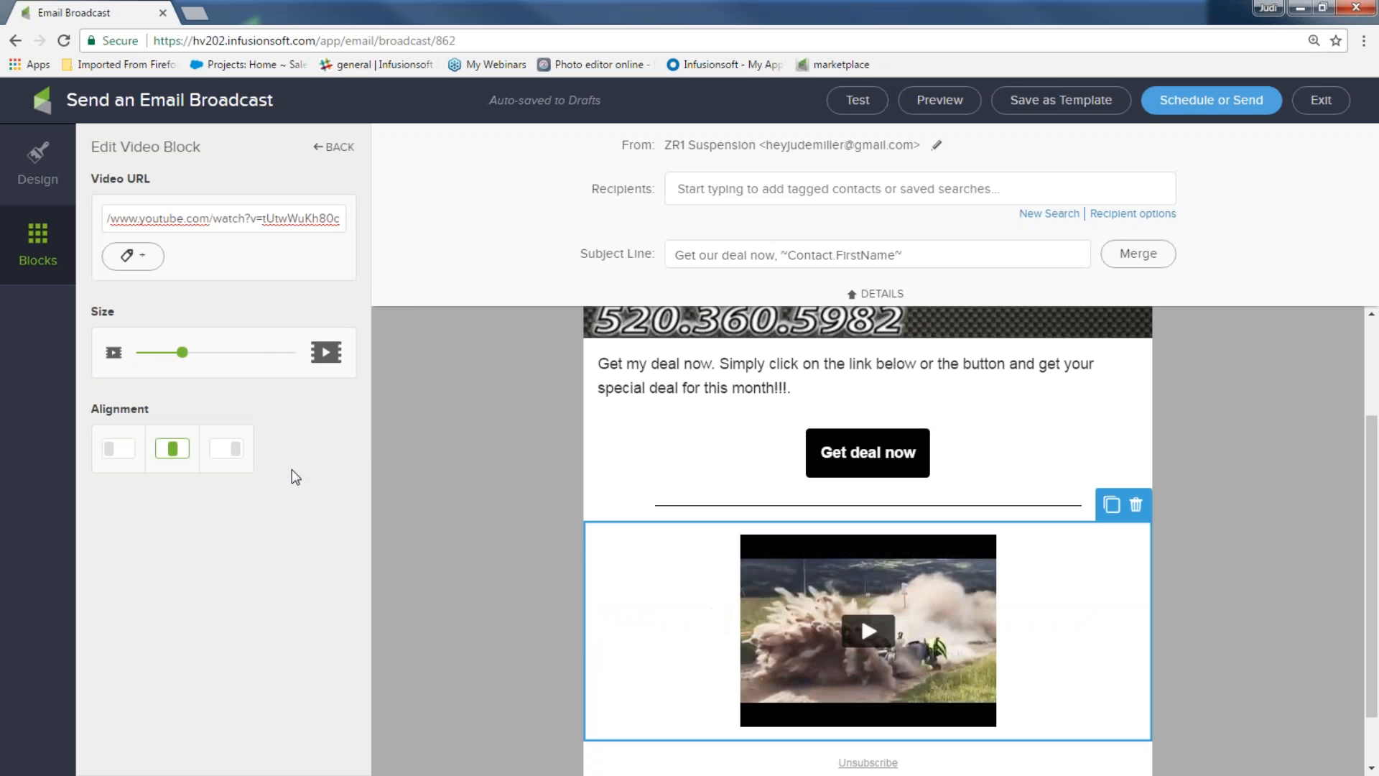
pyautogui.moveTo(182, 353); pyautogui.dragTo(259, 363)
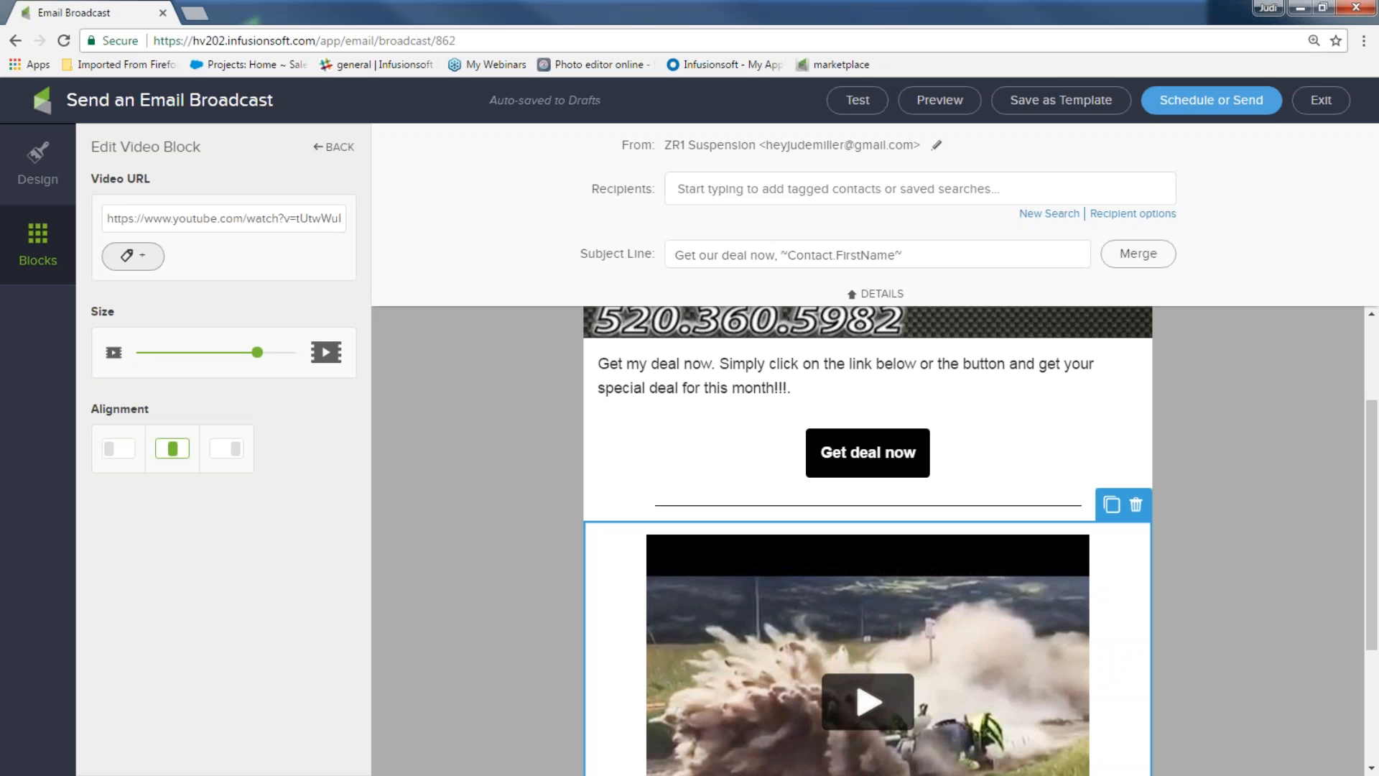
pyautogui.click(49, 252)
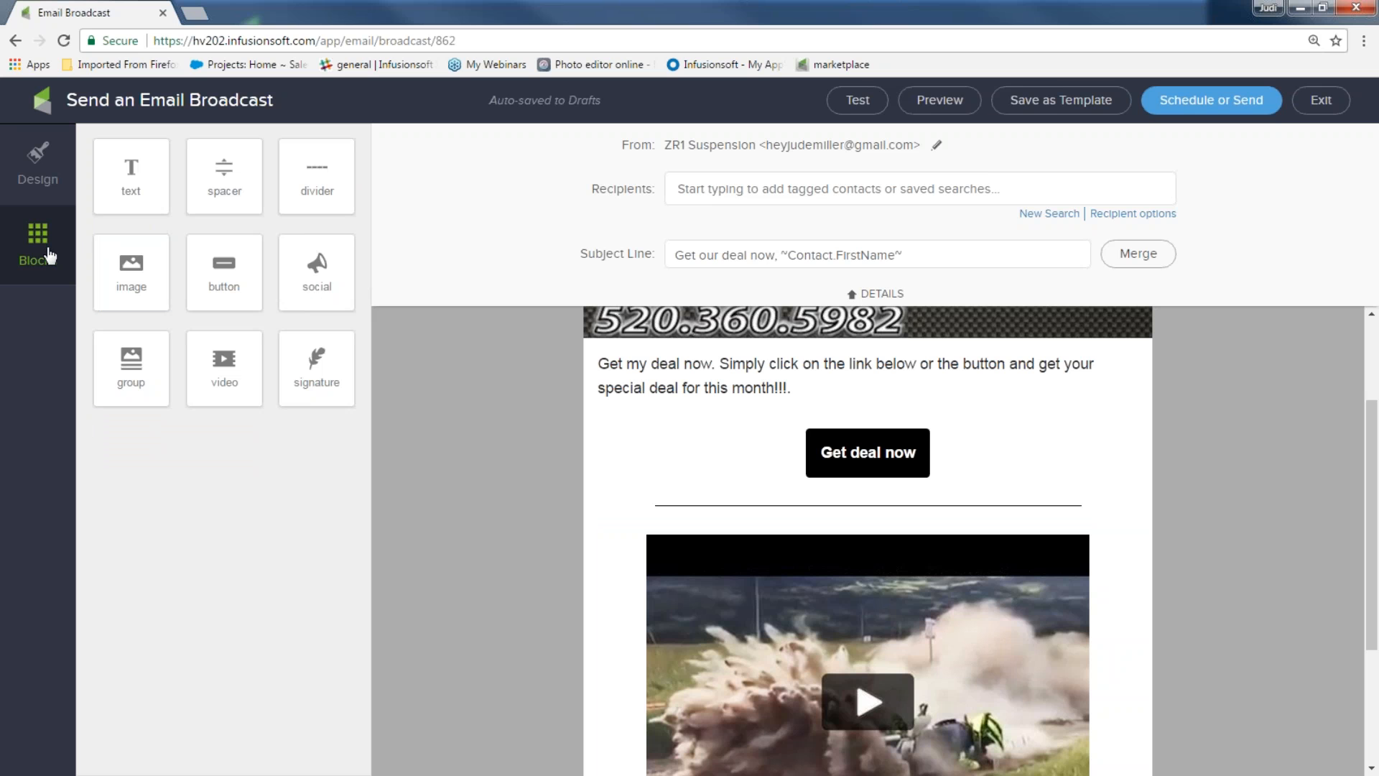
# Add a text block under the video: 'Don't want to crash like that...get your suspension right. Get your coupon now, just click here!'
pyautogui.scroll(-5, 409, 374)
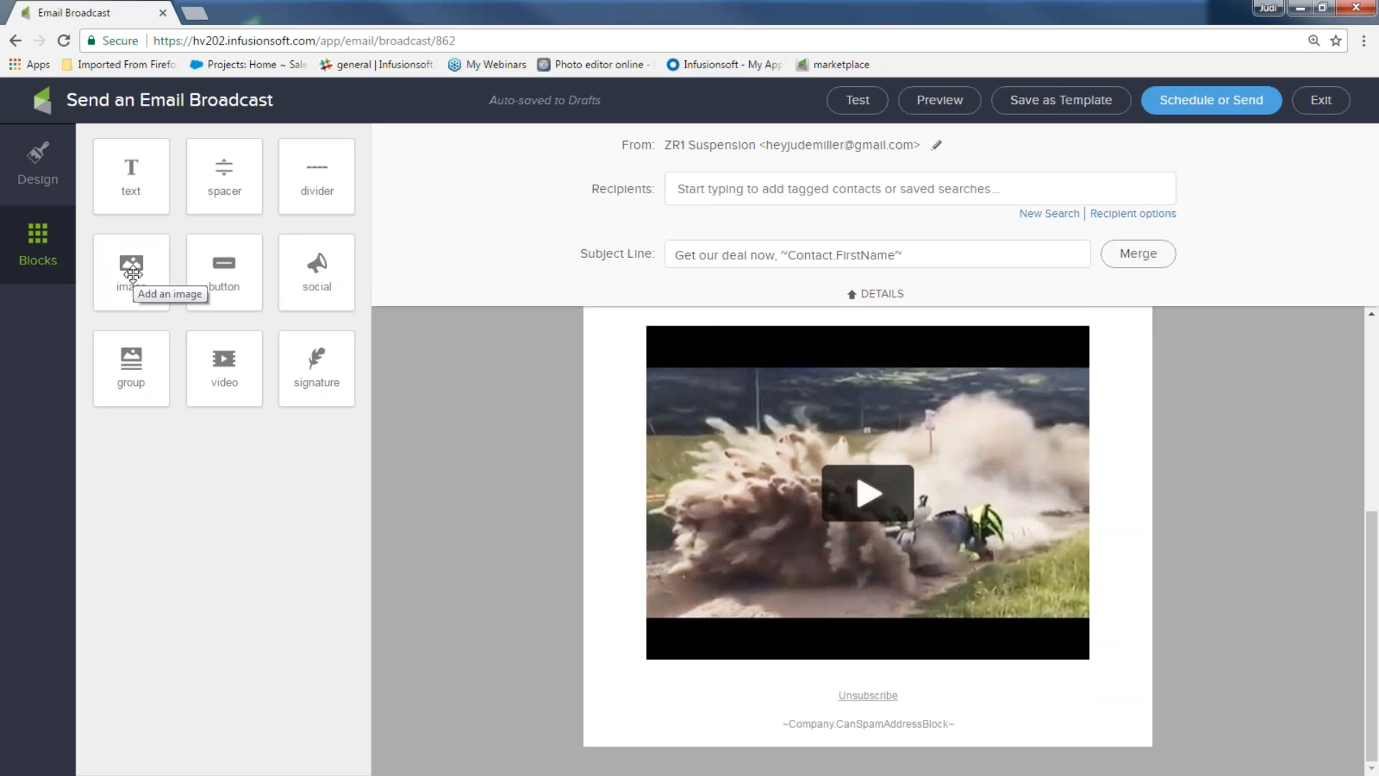
pyautogui.moveTo(129, 175); pyautogui.dragTo(831, 679)
pyautogui.moveTo(604, 598); pyautogui.dragTo(1073, 641)
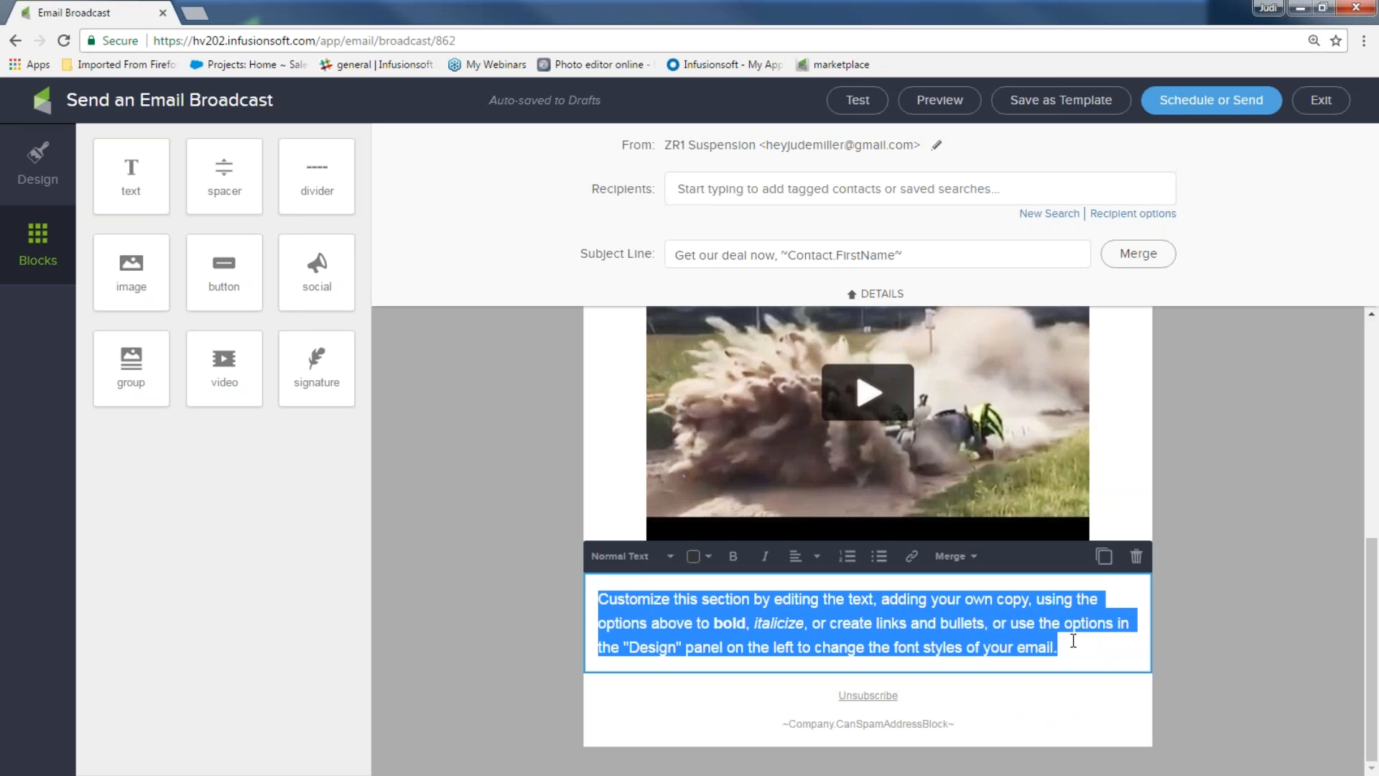
pyautogui.write('Dont')
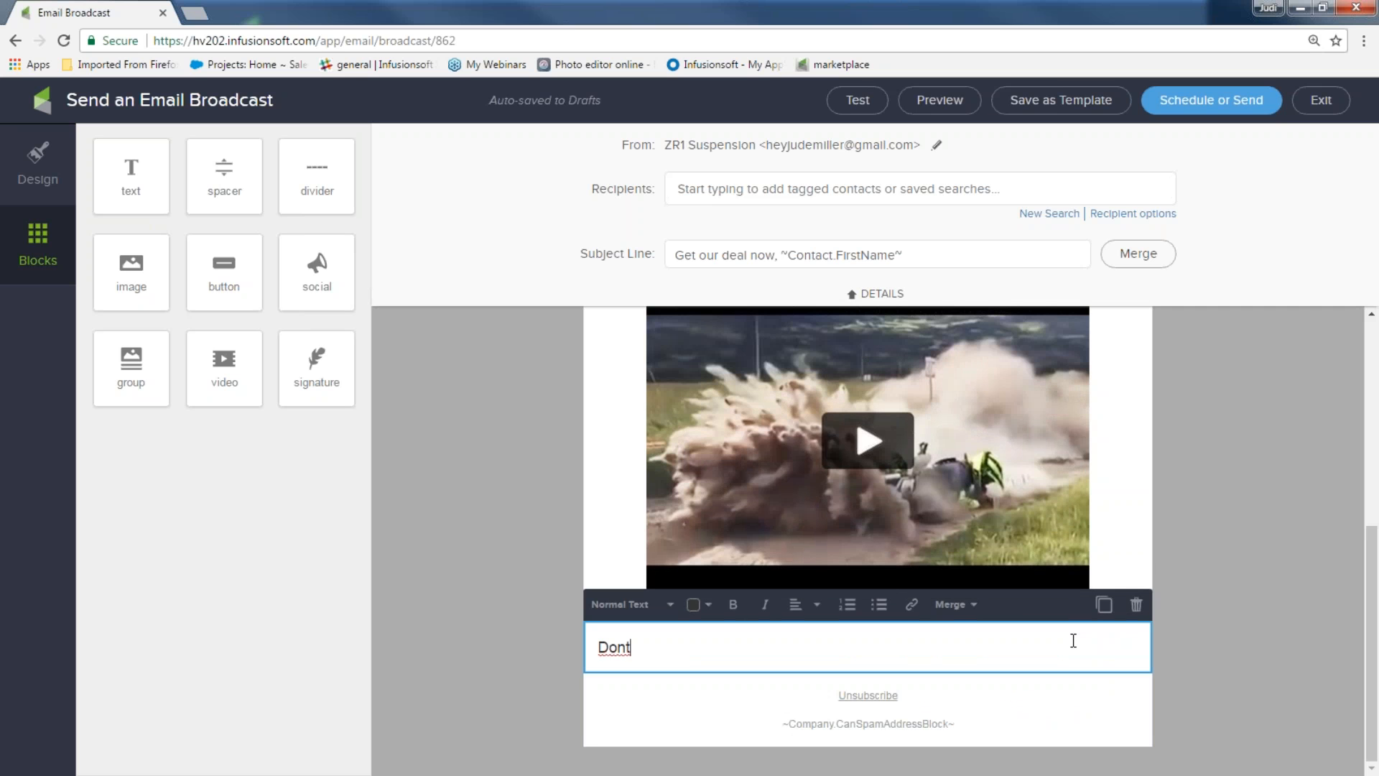
pyautogui.press('BackSpace')
pyautogui.write("'t want to crash")
pyautogui.press('BackSpace')
pyautogui.write('sh like that')
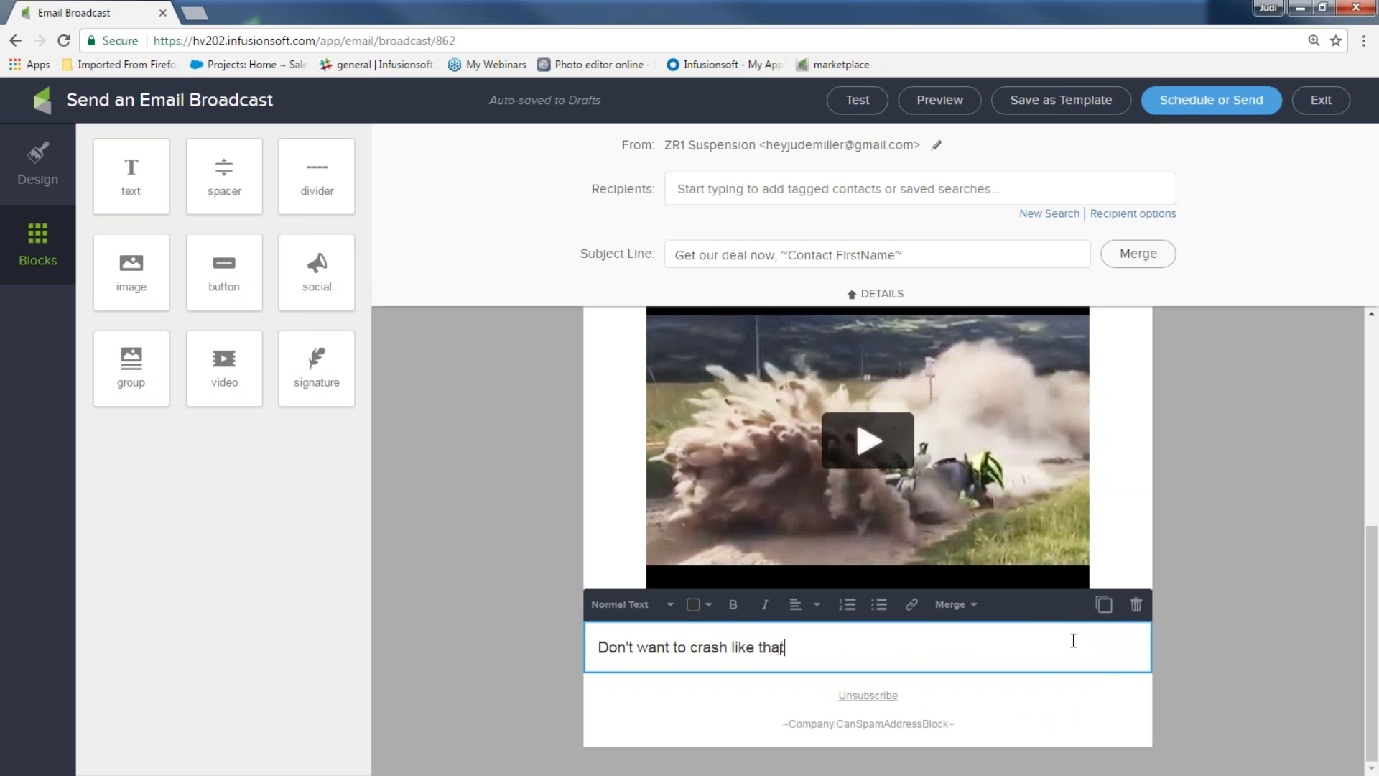
pyautogui.write('...get your suspension right.')
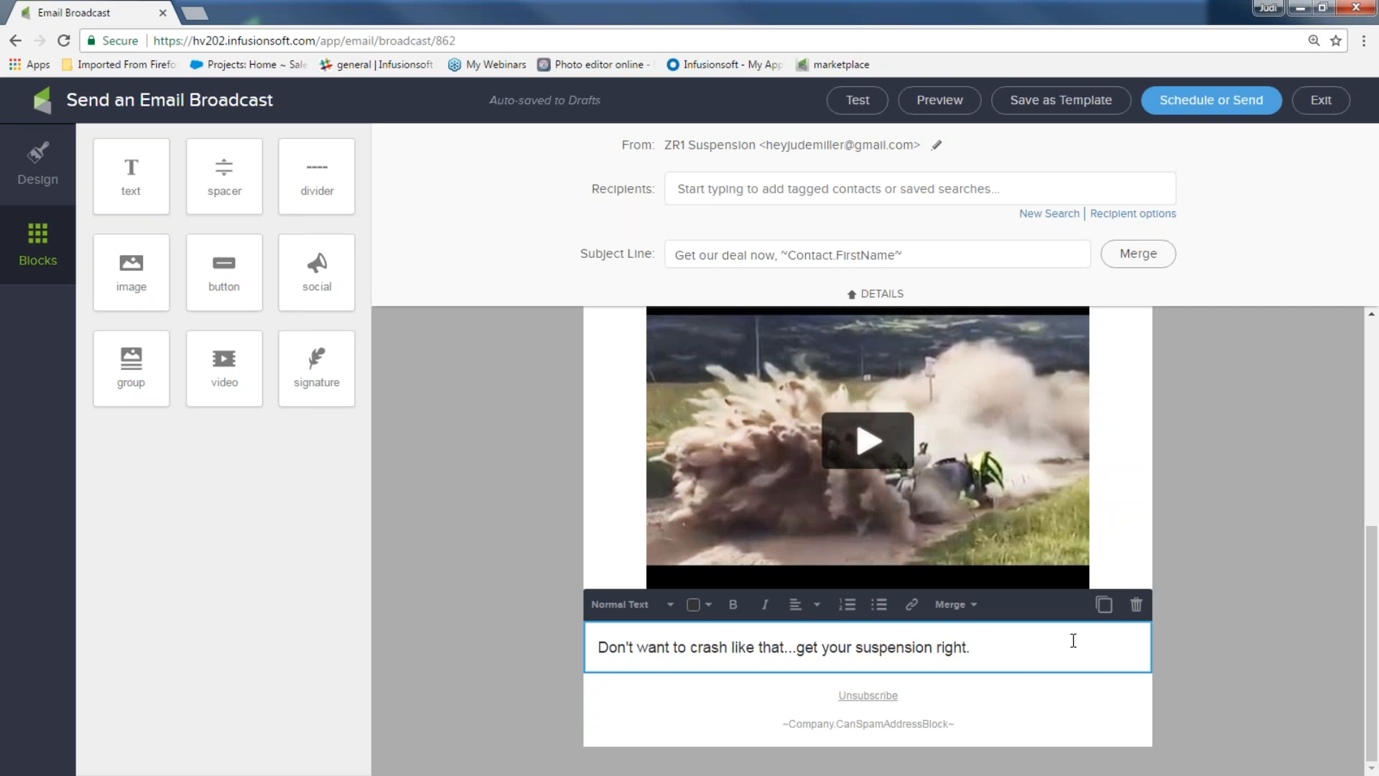
pyautogui.write('Get your coupon now, just click here!')
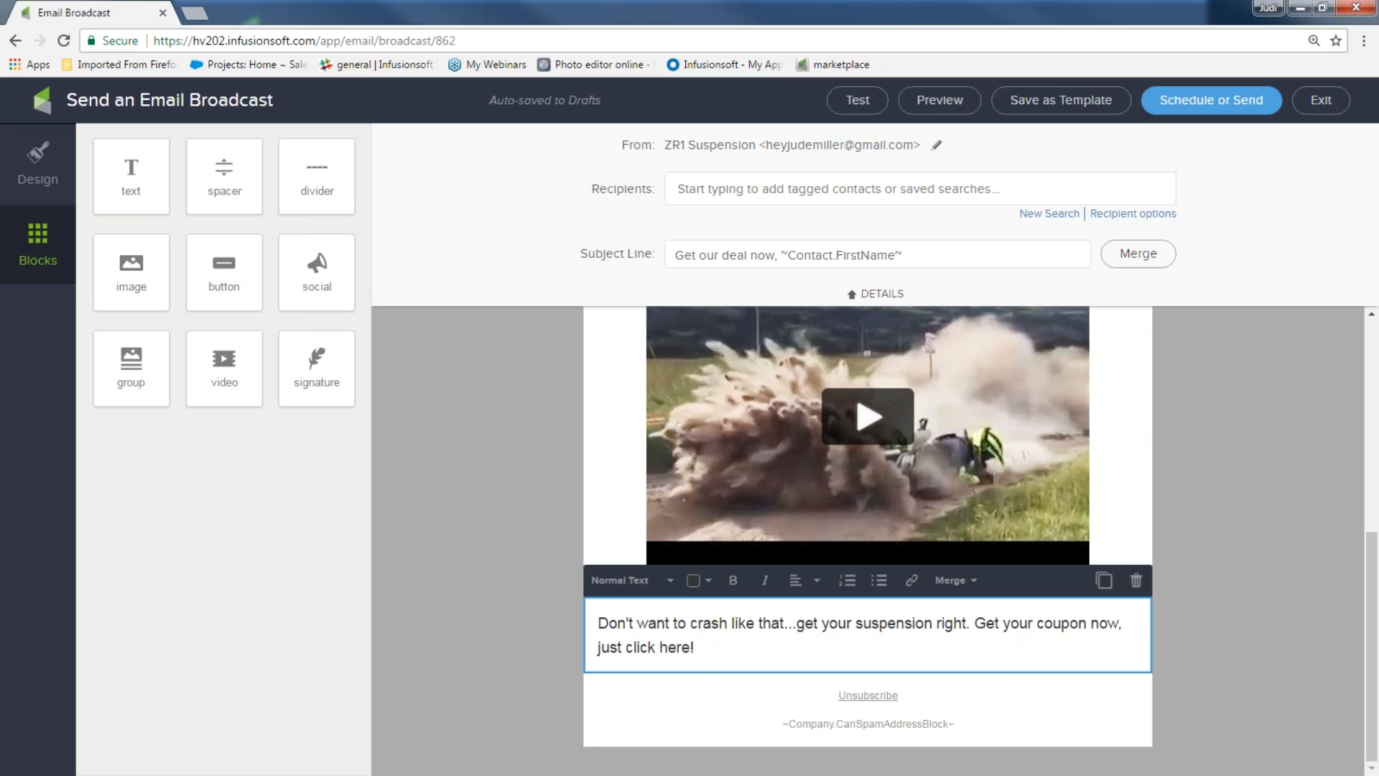
pyautogui.moveTo(708, 653); pyautogui.dragTo(590, 656)
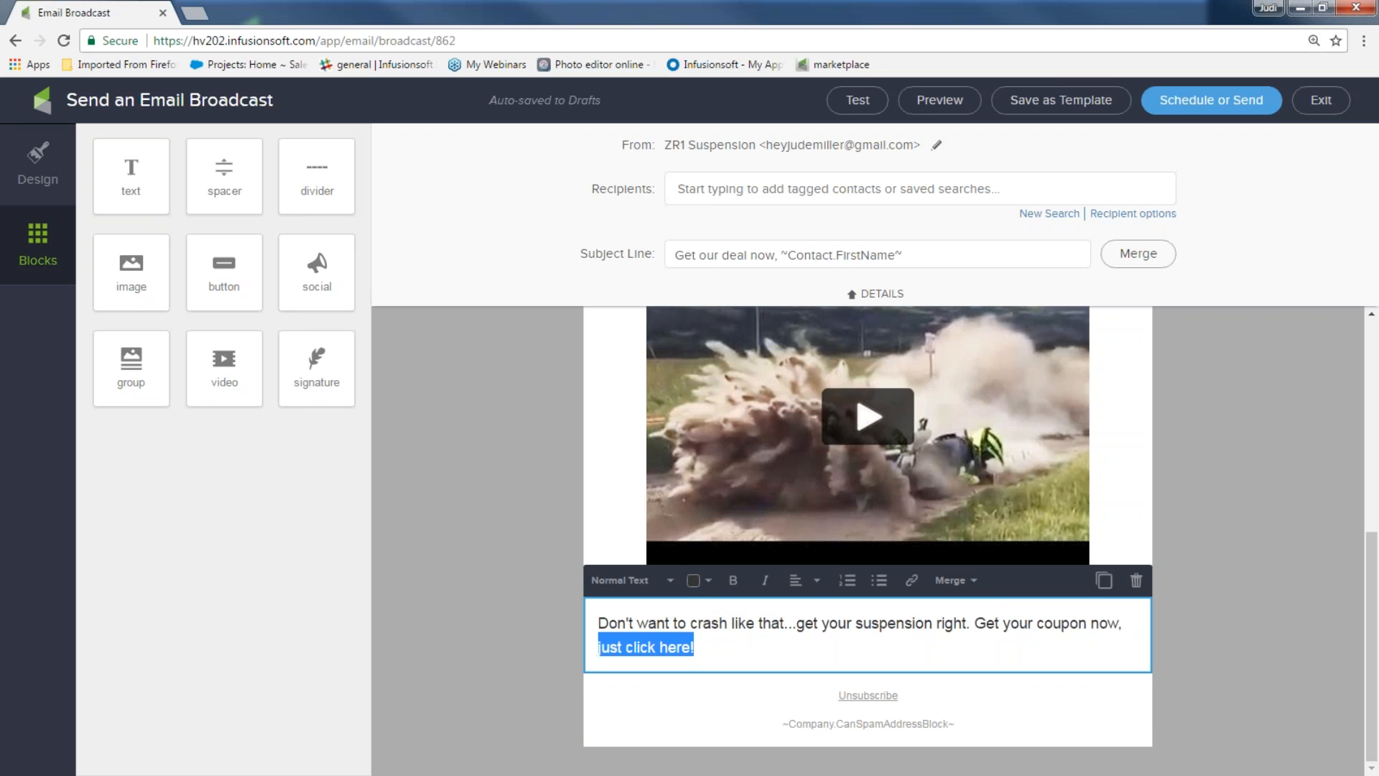
# Link 'just click here!' to a File download of 20_percent_off.png
pyautogui.click(913, 581)
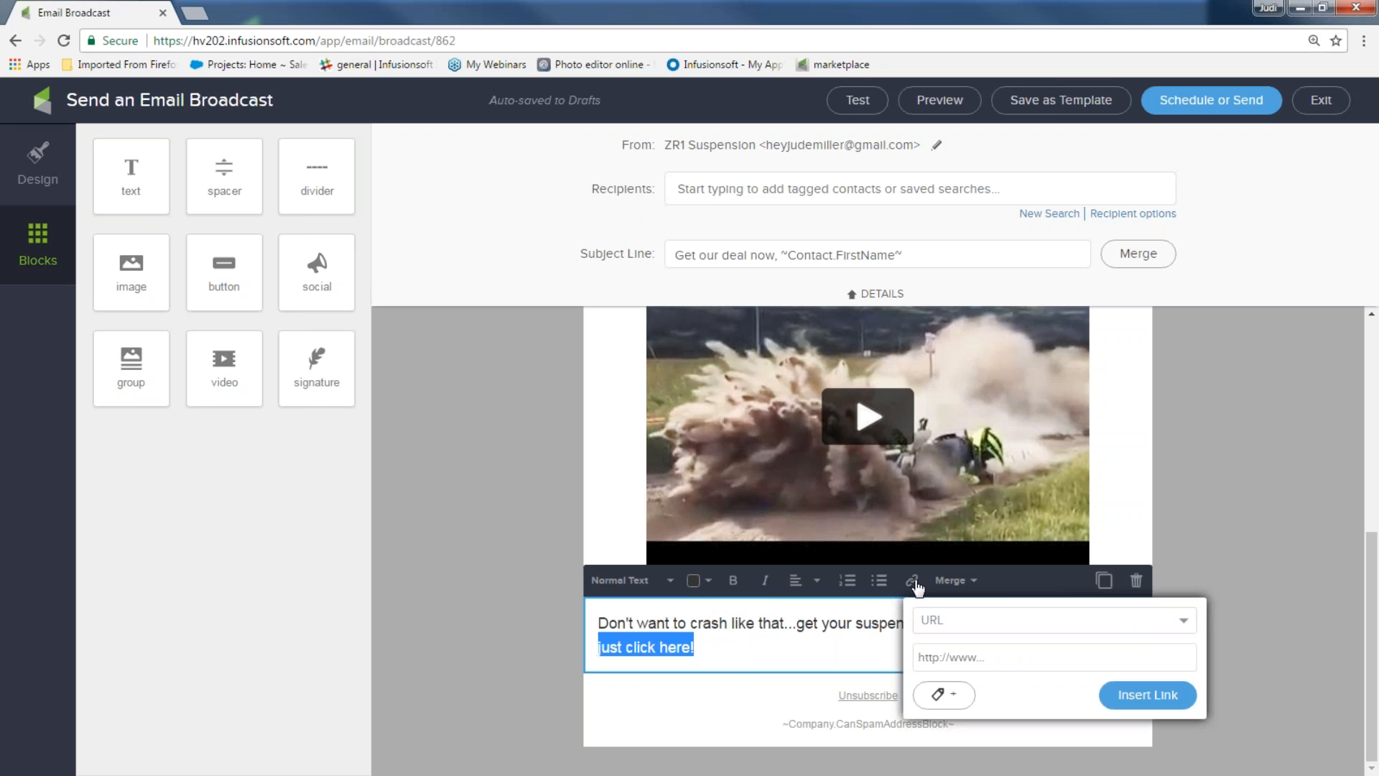
pyautogui.click(1182, 621)
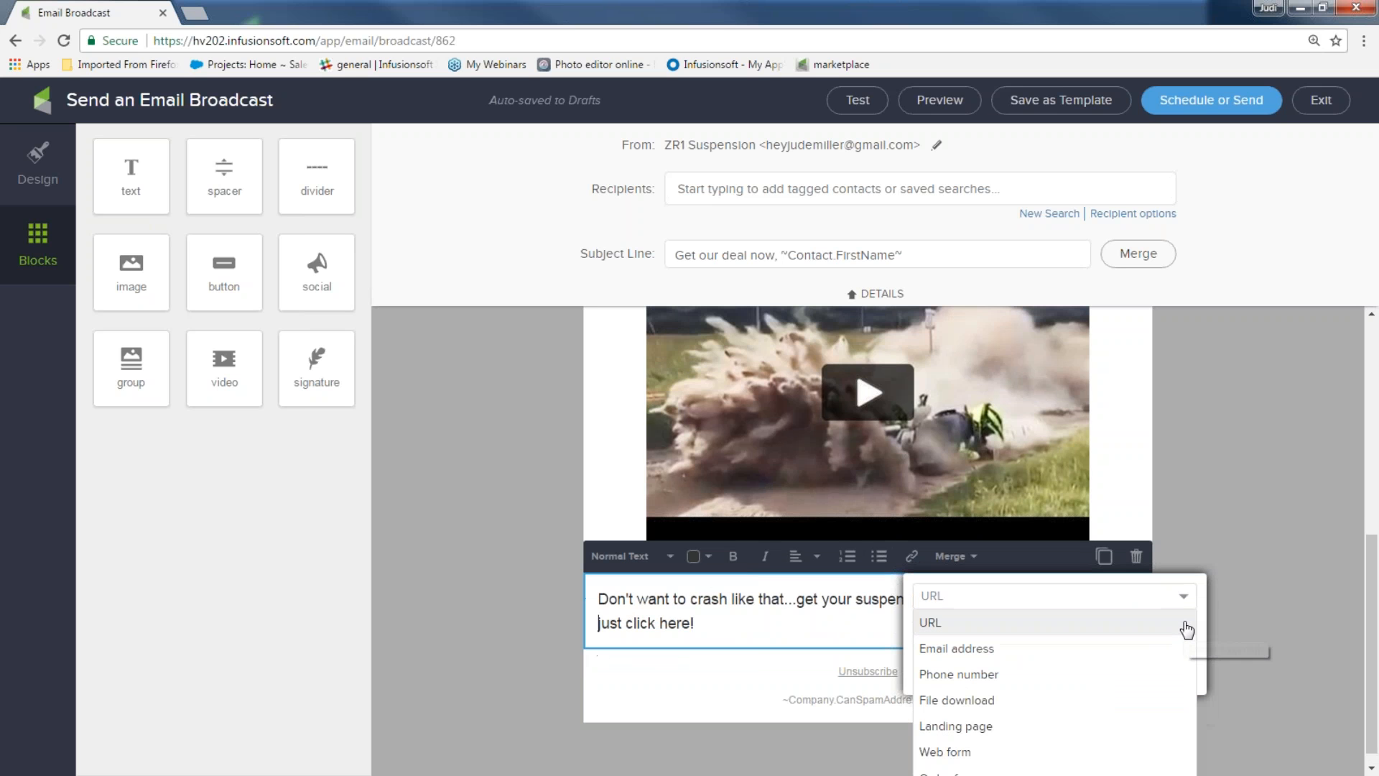
pyautogui.click(1015, 701)
pyautogui.click(1181, 662)
pyautogui.click(1023, 671)
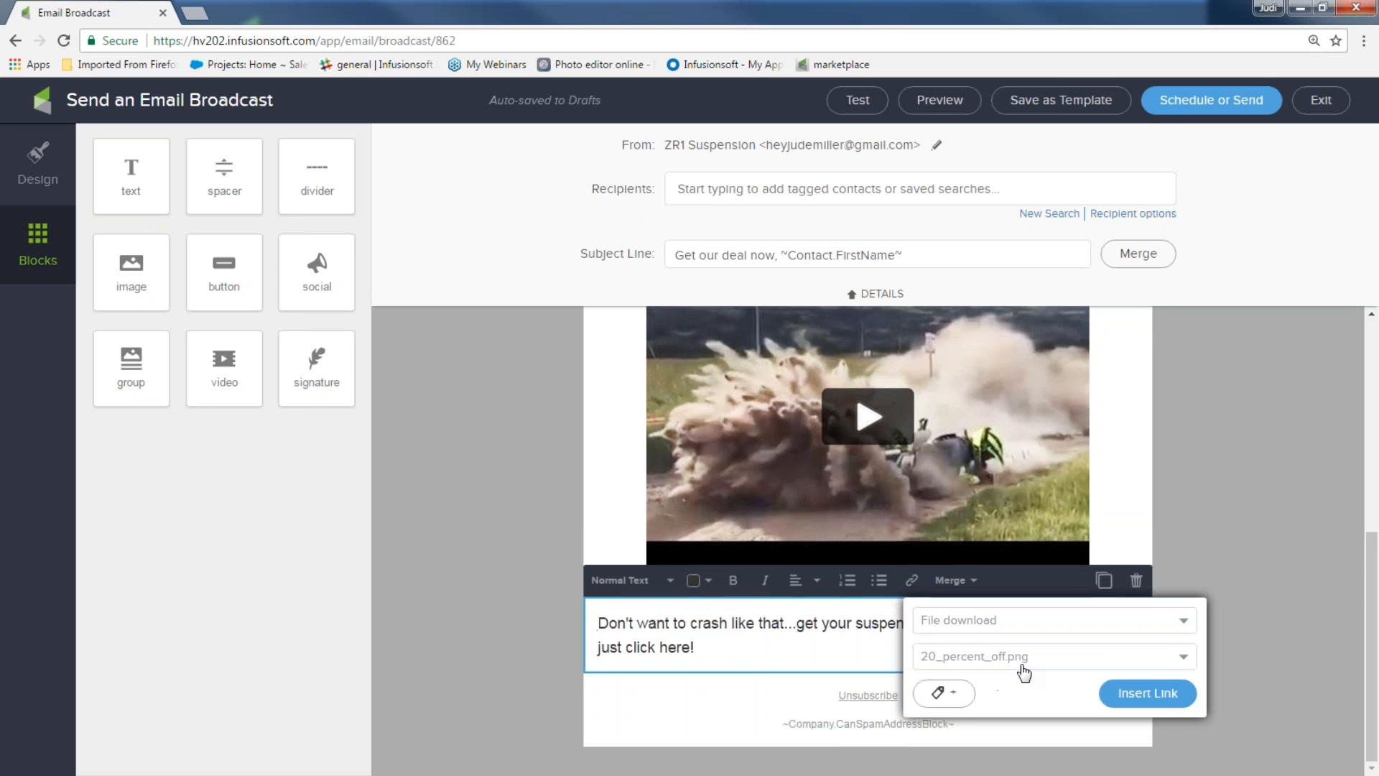
# Tag the link's clickers 'clicked on 20% off coupon' and insert the link
pyautogui.click(959, 701)
pyautogui.click(960, 702)
pyautogui.write('cl')
pyautogui.click(962, 706)
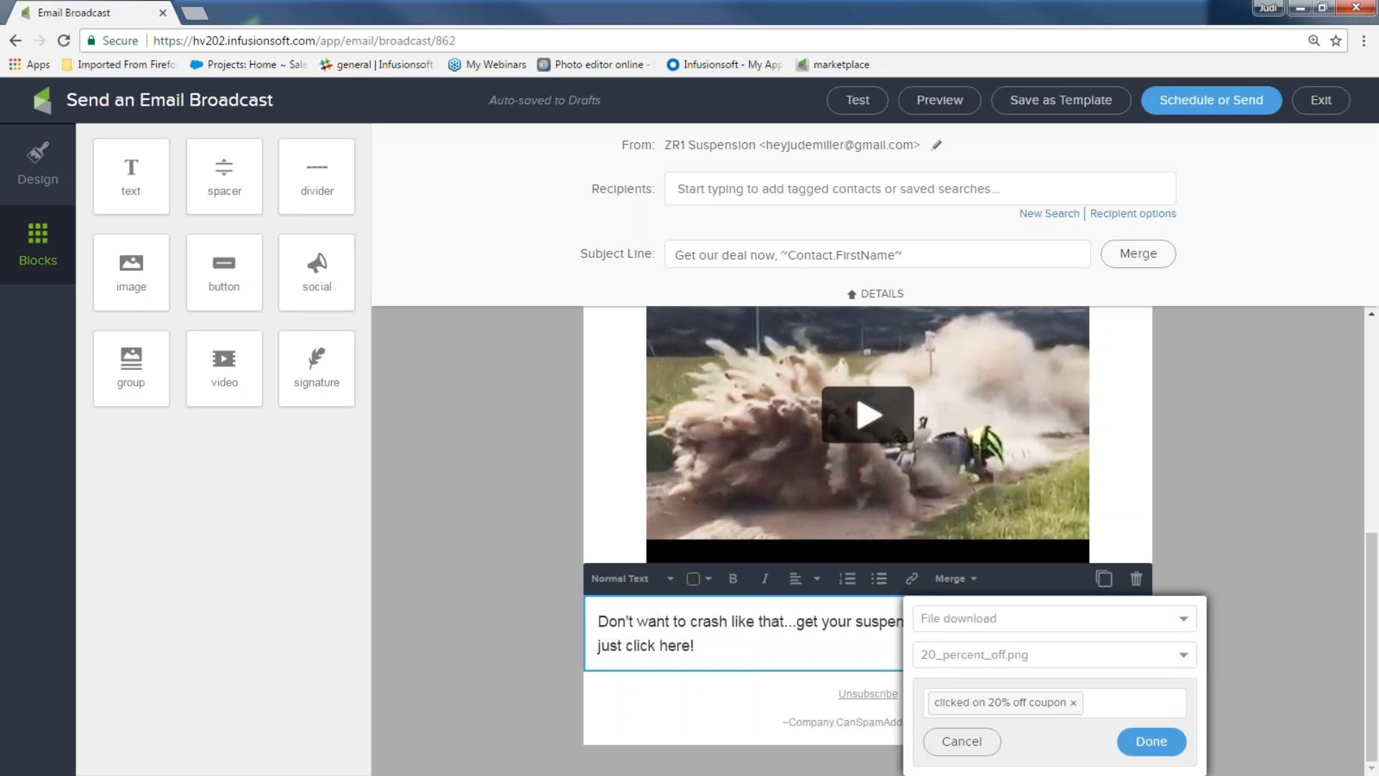
pyautogui.scroll(6, 868, 540)
pyautogui.scroll(-6, 1250, 678)
pyautogui.click(1148, 693)
pyautogui.hotkey('ctrl', '0')
pyautogui.scroll(3, 1222, 562)
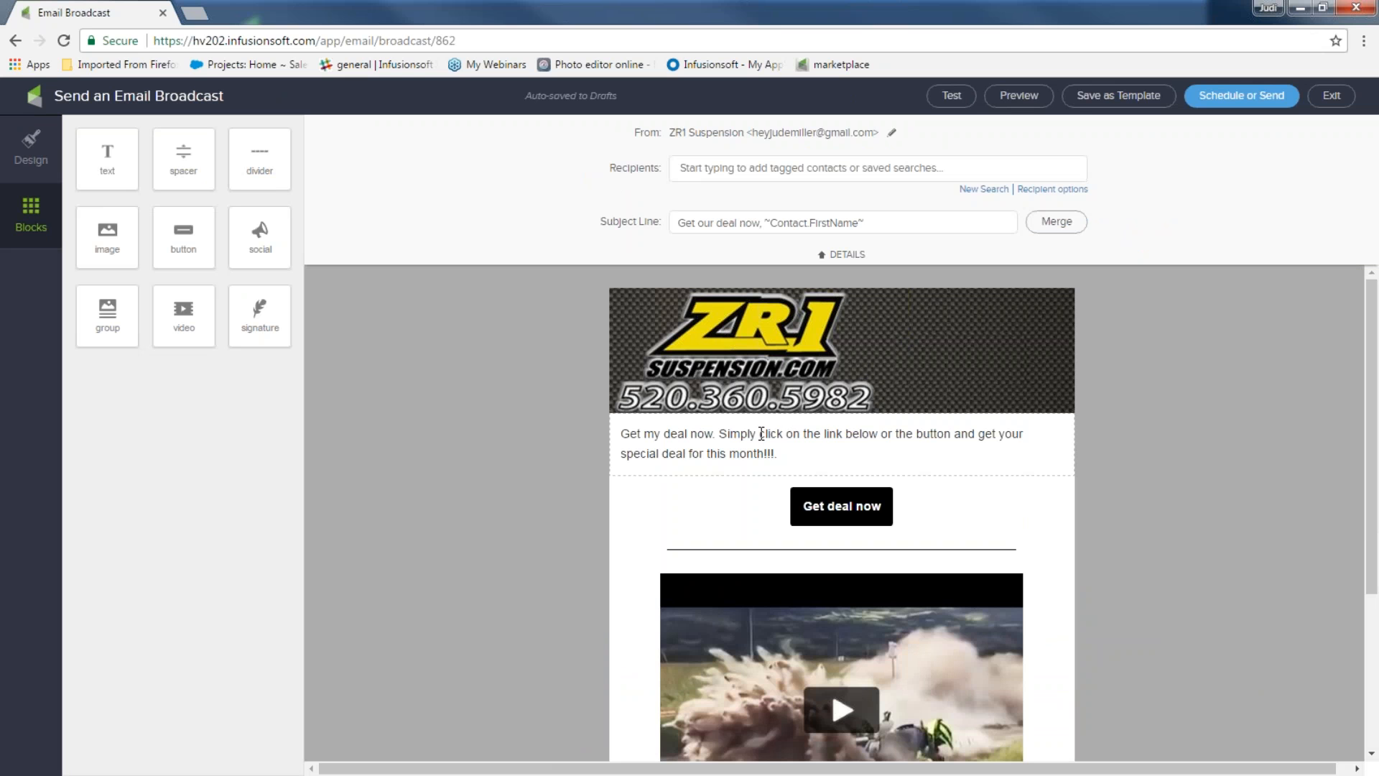
# Add 'Click here' to the intro paragraph and link it to download 20_percent_off.png
pyautogui.click(795, 450)
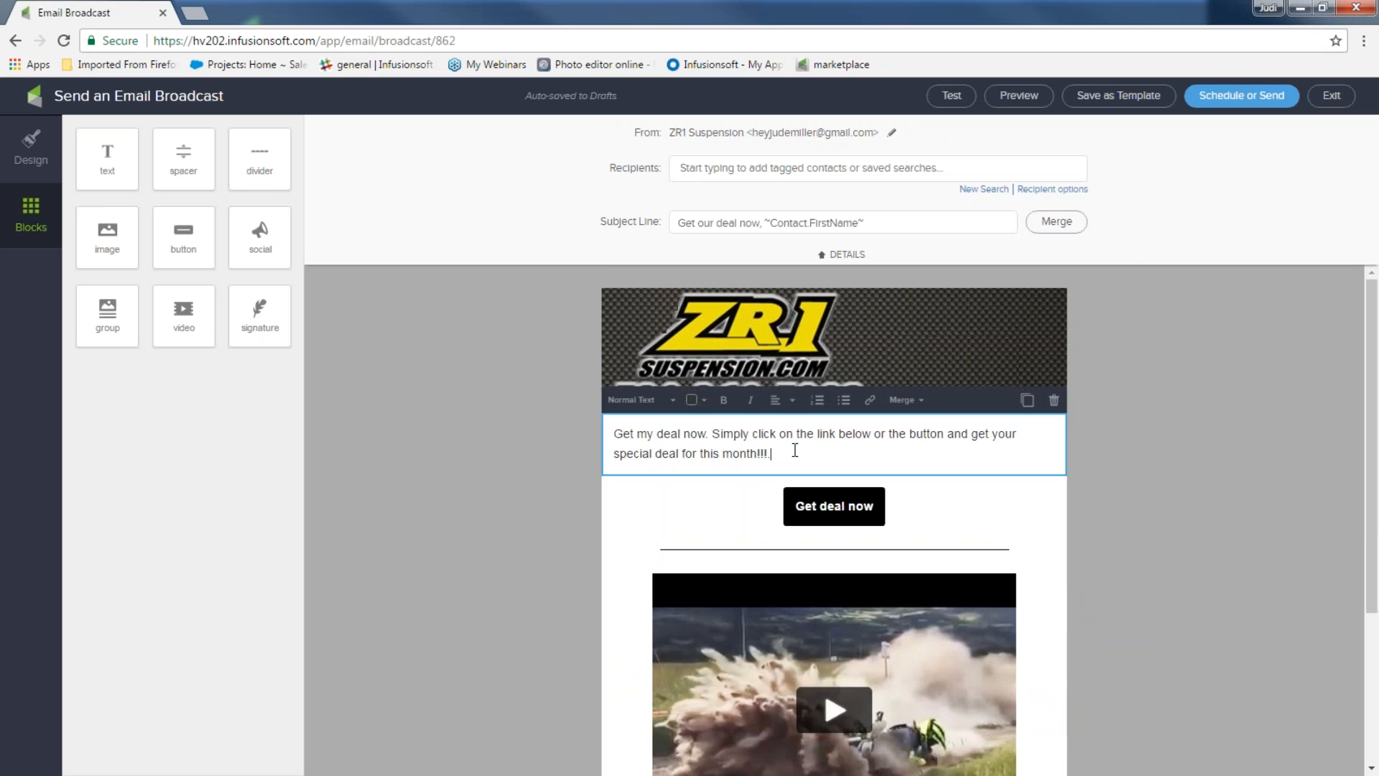
pyautogui.write('Click here')
pyautogui.moveTo(829, 453); pyautogui.dragTo(772, 455)
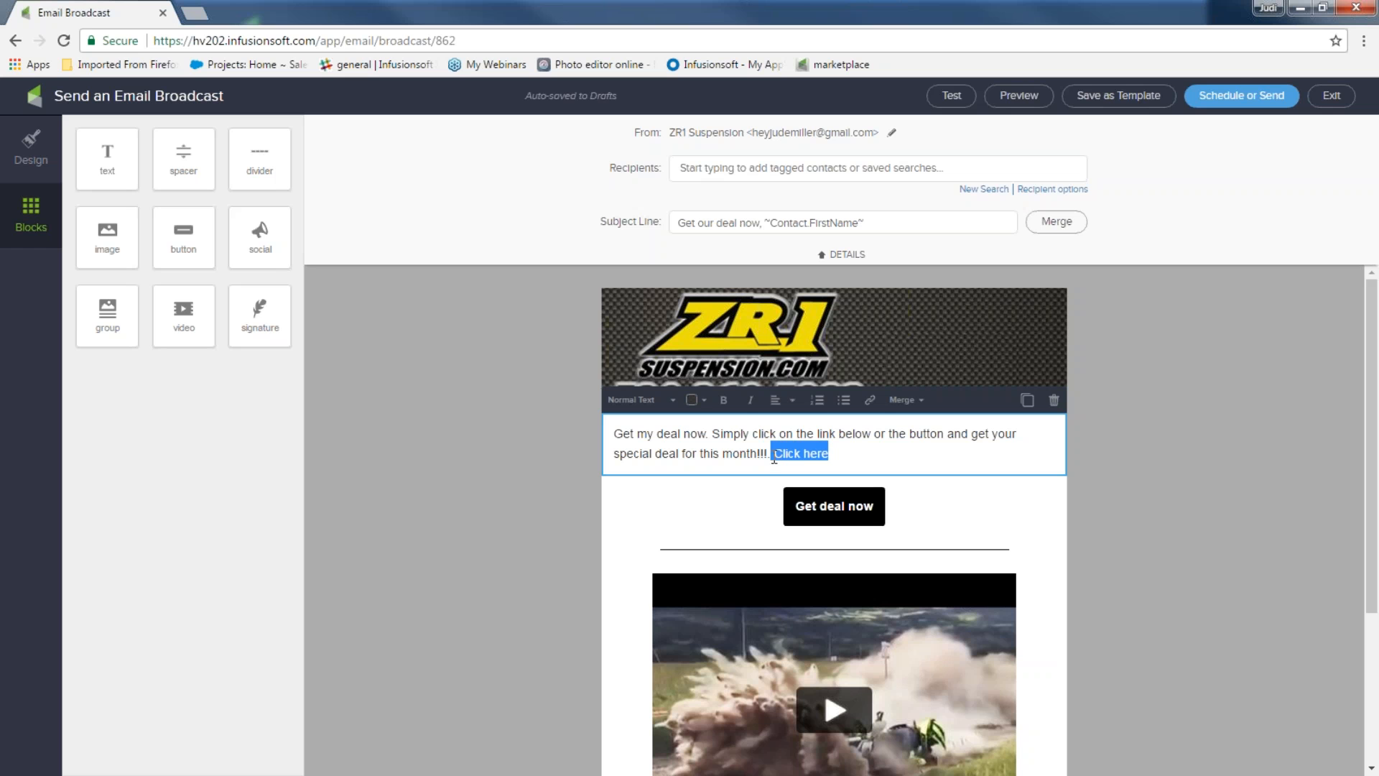
pyautogui.click(871, 401)
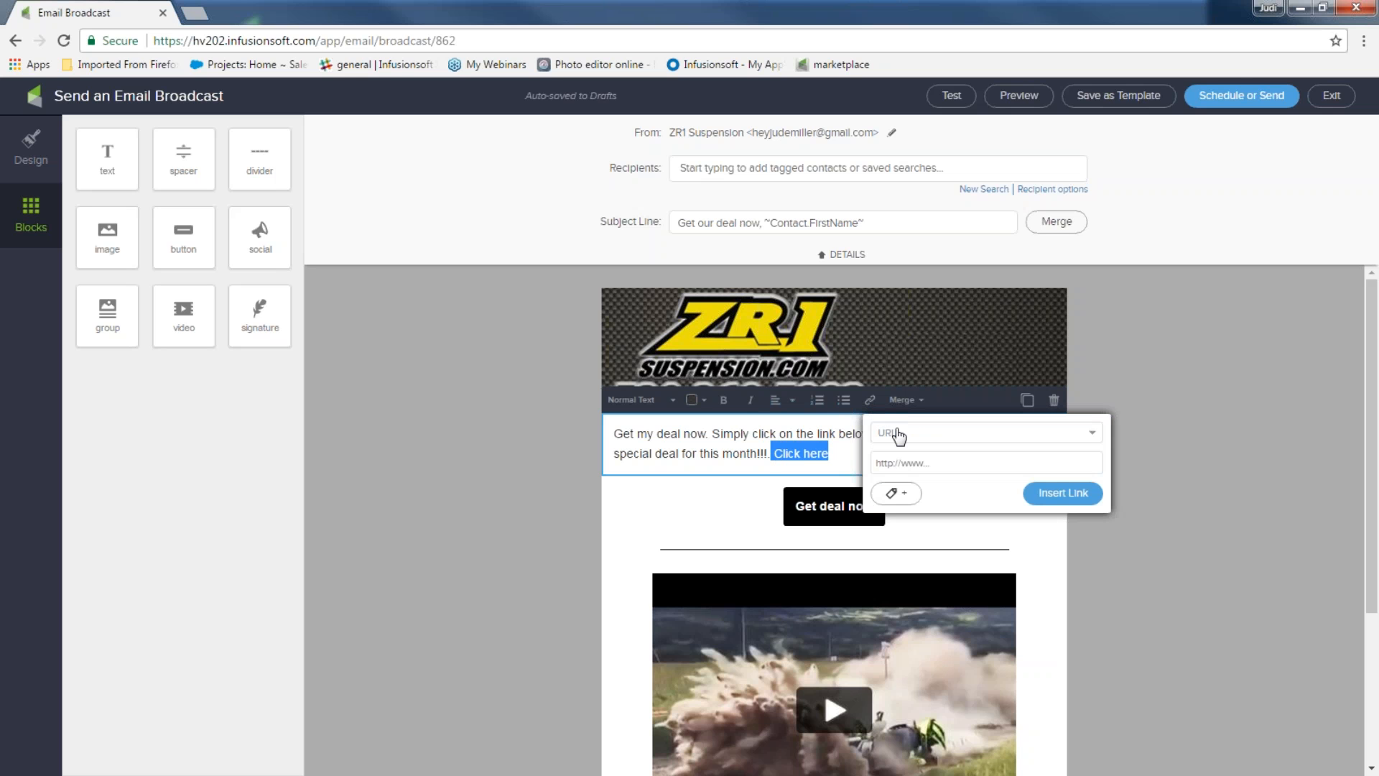
pyautogui.click(1090, 433)
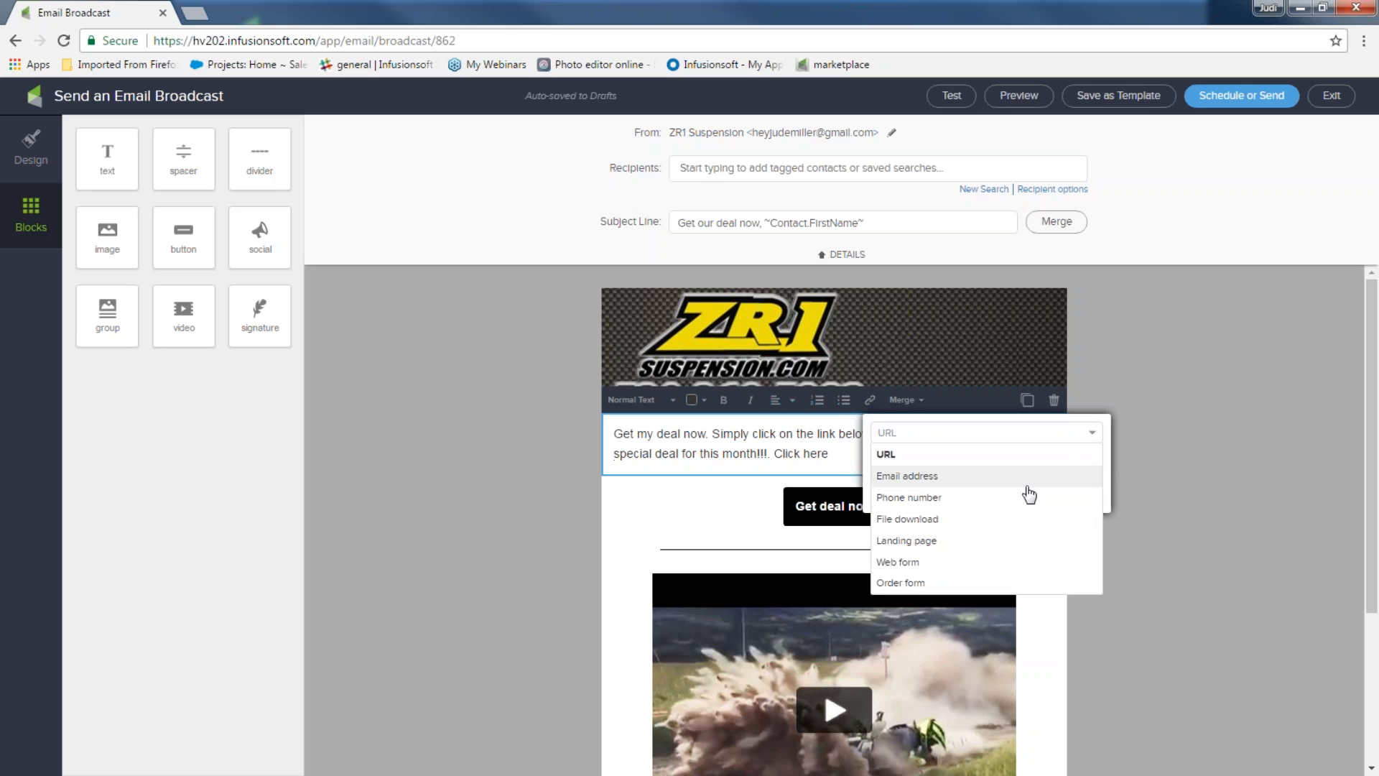
pyautogui.click(1009, 521)
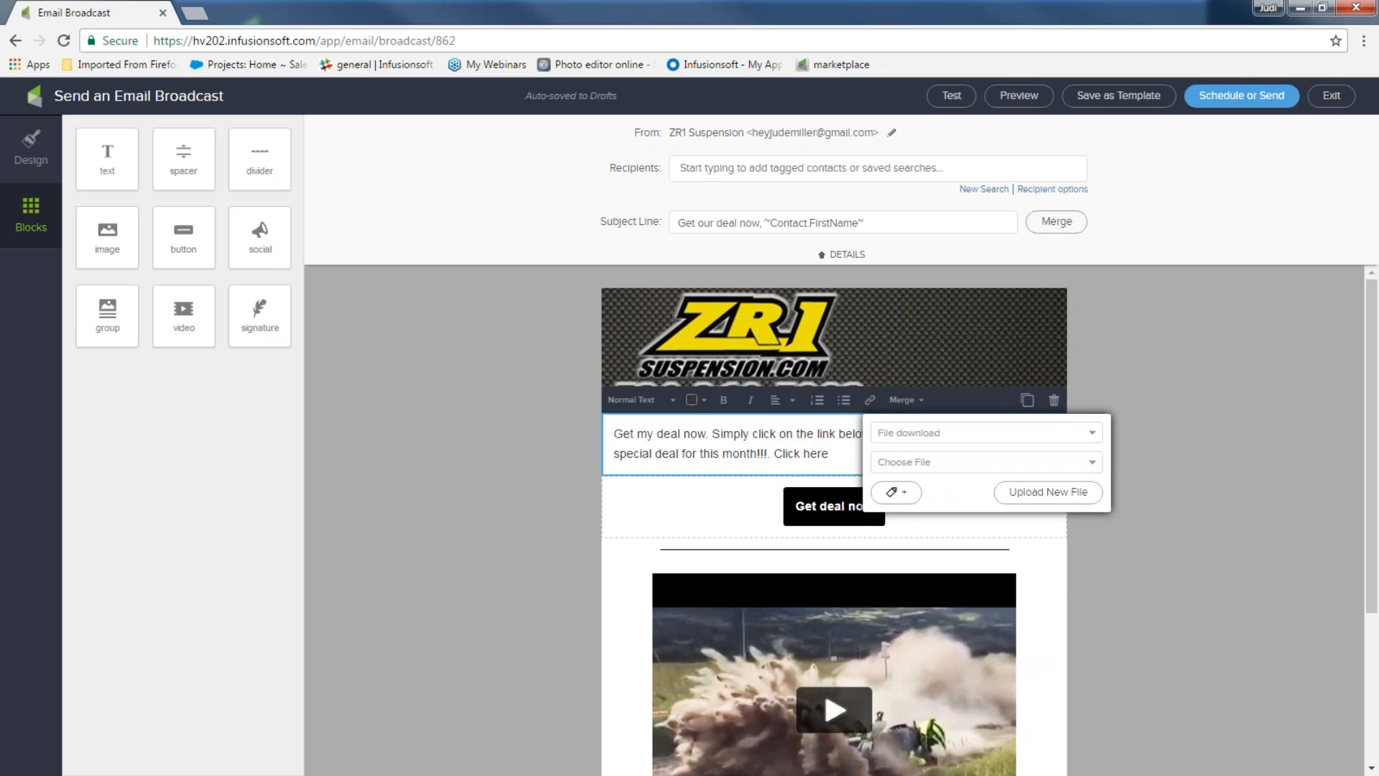
pyautogui.click(1094, 463)
pyautogui.click(1048, 486)
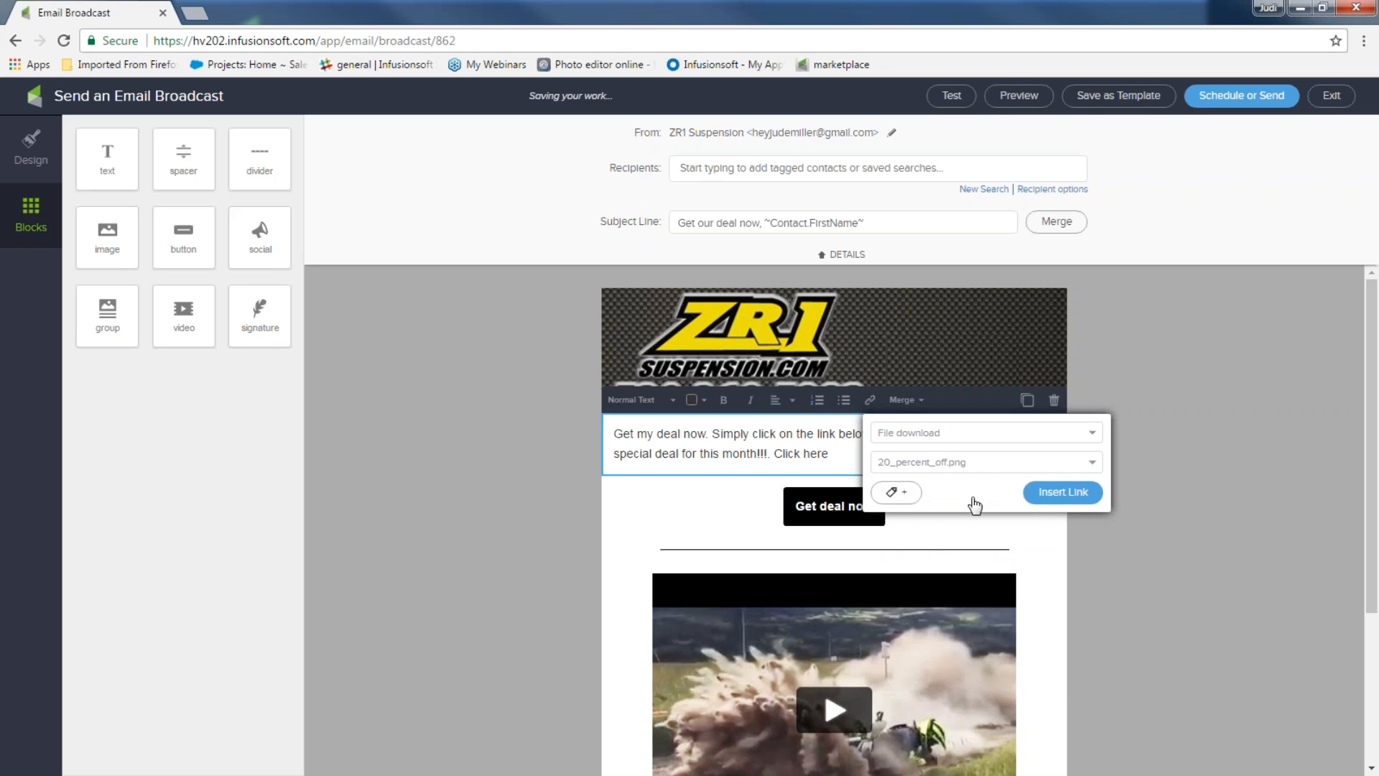
# Tag 'Click here' clickers with 'clicked on 20% off coupon' and insert the link
pyautogui.click(914, 501)
pyautogui.click(907, 502)
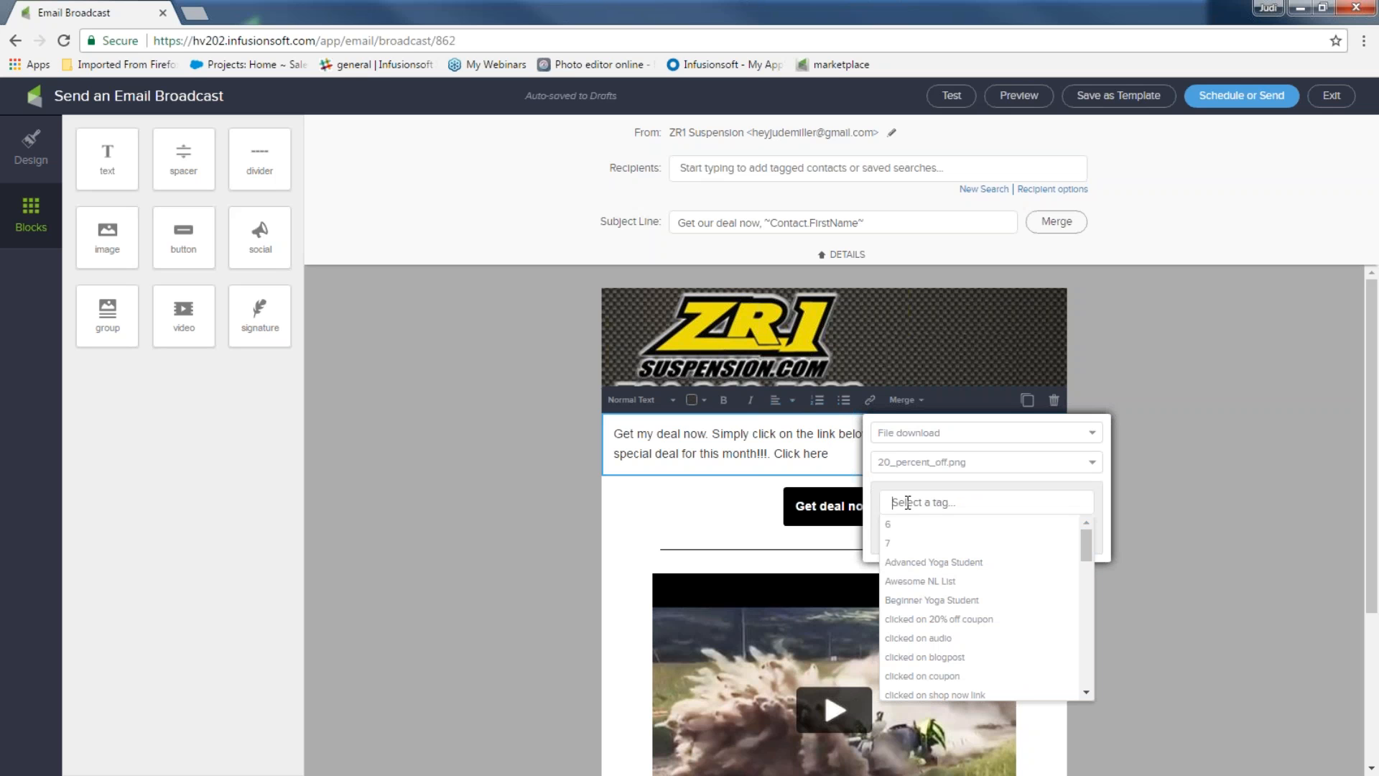
pyautogui.write('cl')
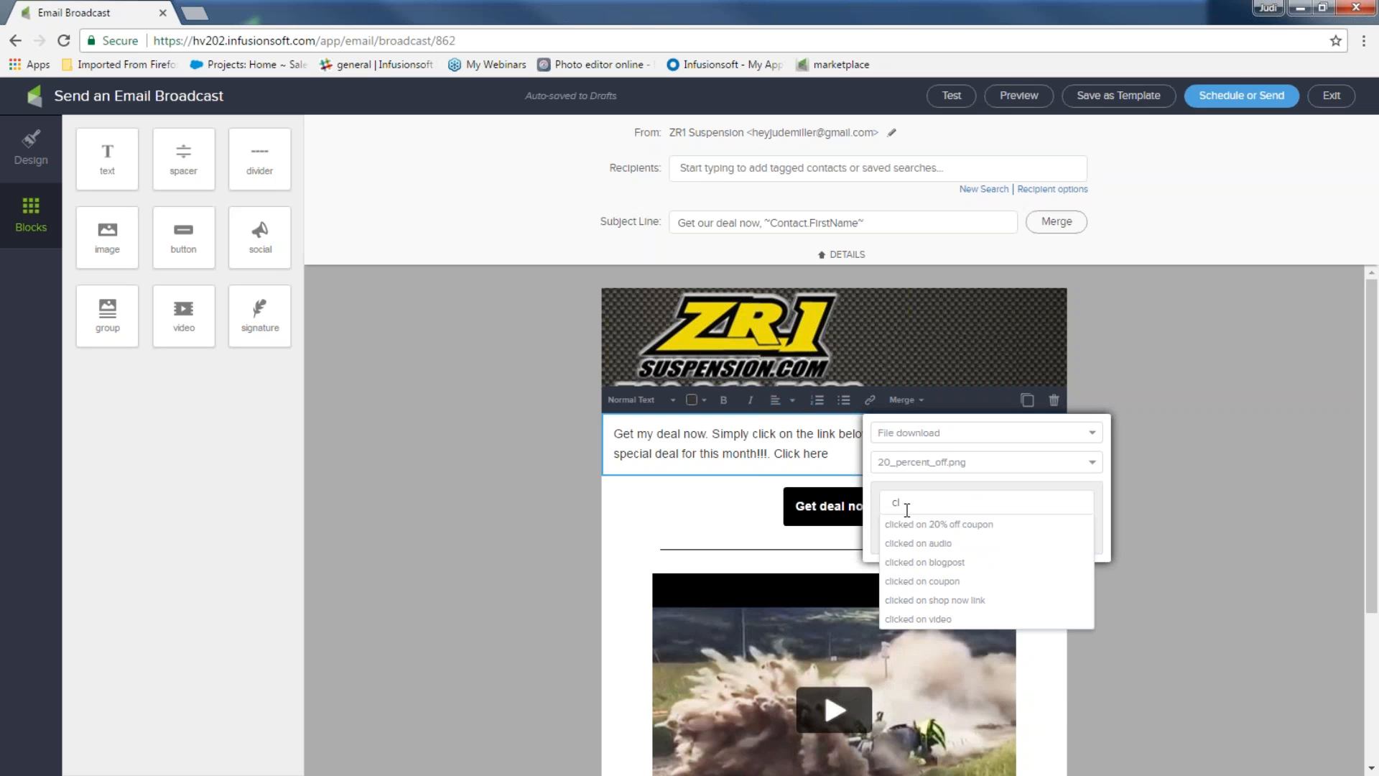
pyautogui.click(915, 529)
pyautogui.click(1062, 532)
pyautogui.click(1078, 496)
pyautogui.hotkey('ctrl', '+')
pyautogui.hotkey('ctrl', '+')
pyautogui.hotkey('ctrl', '+')
pyautogui.hotkey('ctrl', '-')
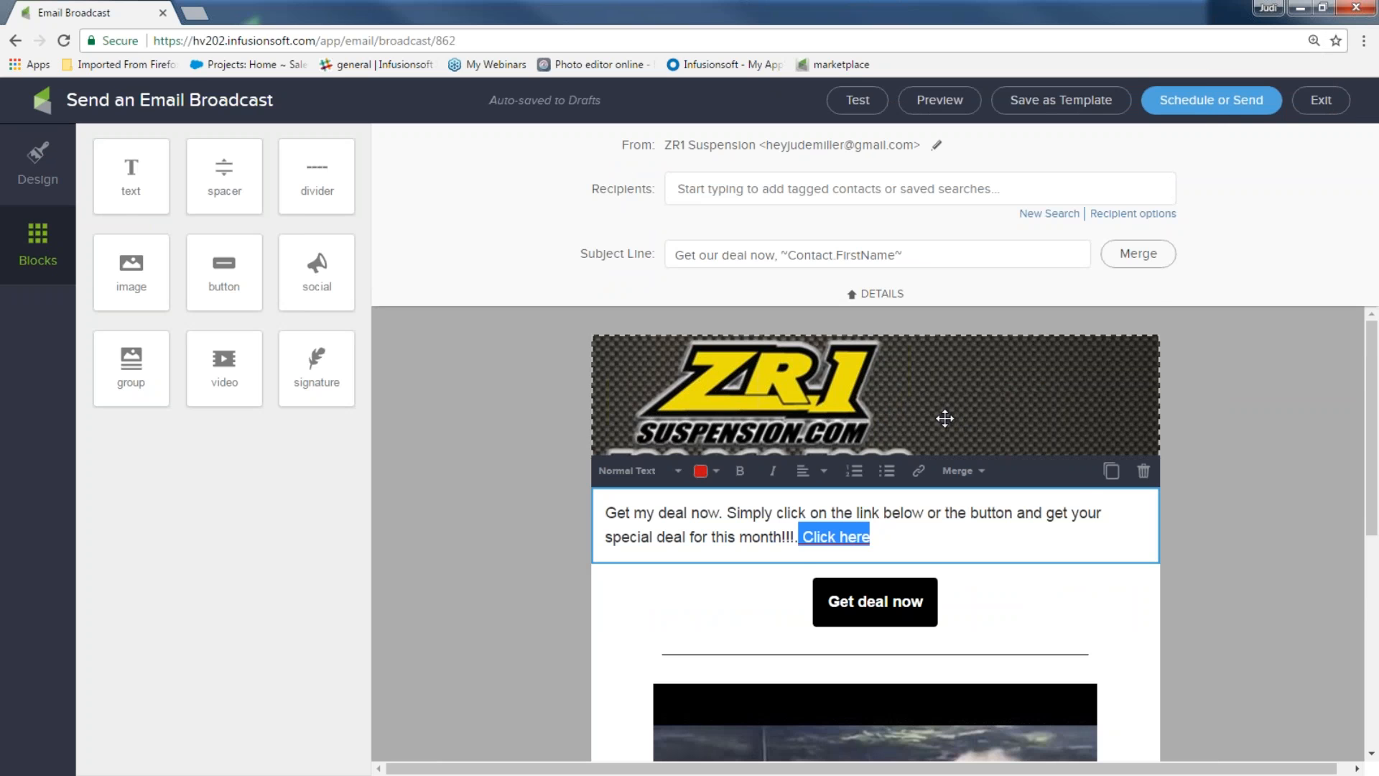
pyautogui.scroll(-2, 984, 404)
pyautogui.scroll(-1, 940, 436)
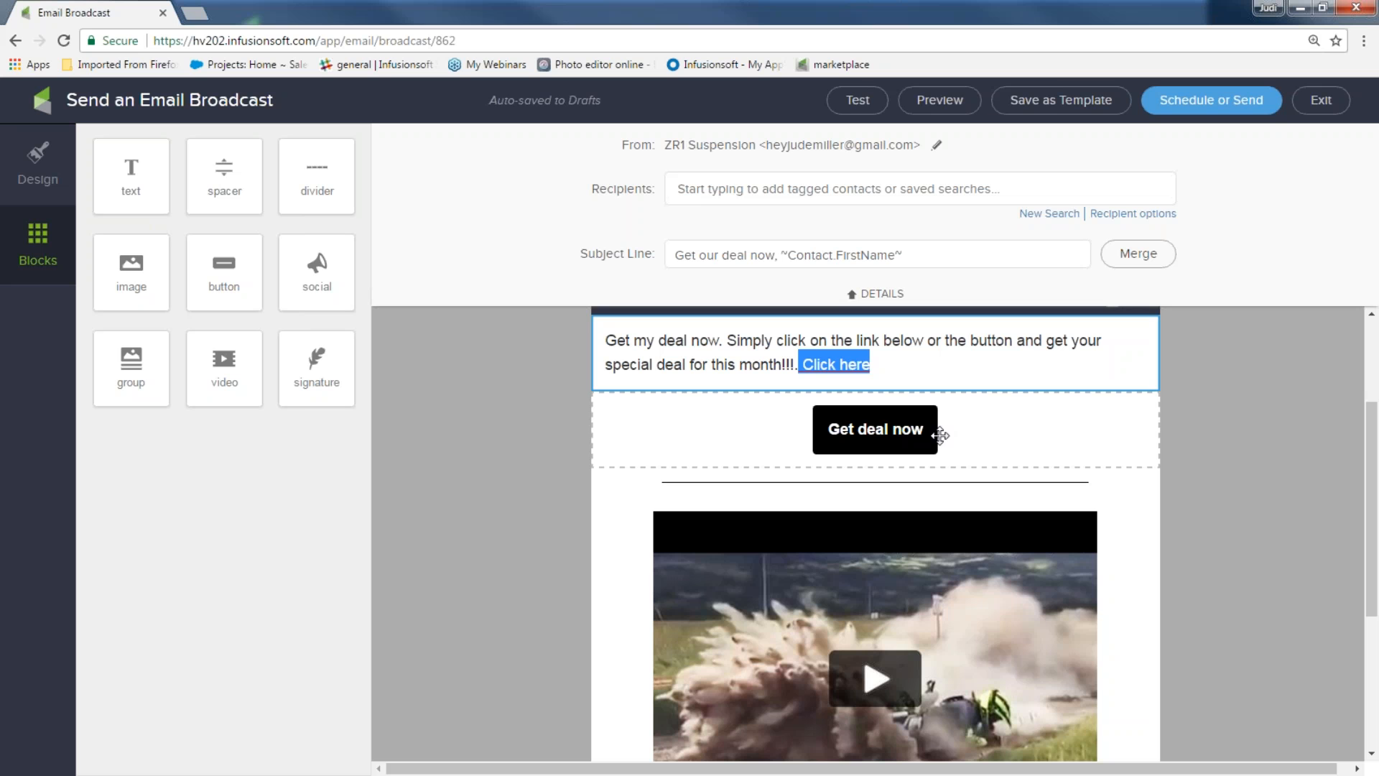
pyautogui.scroll(-2, 871, 483)
pyautogui.scroll(-4, 955, 536)
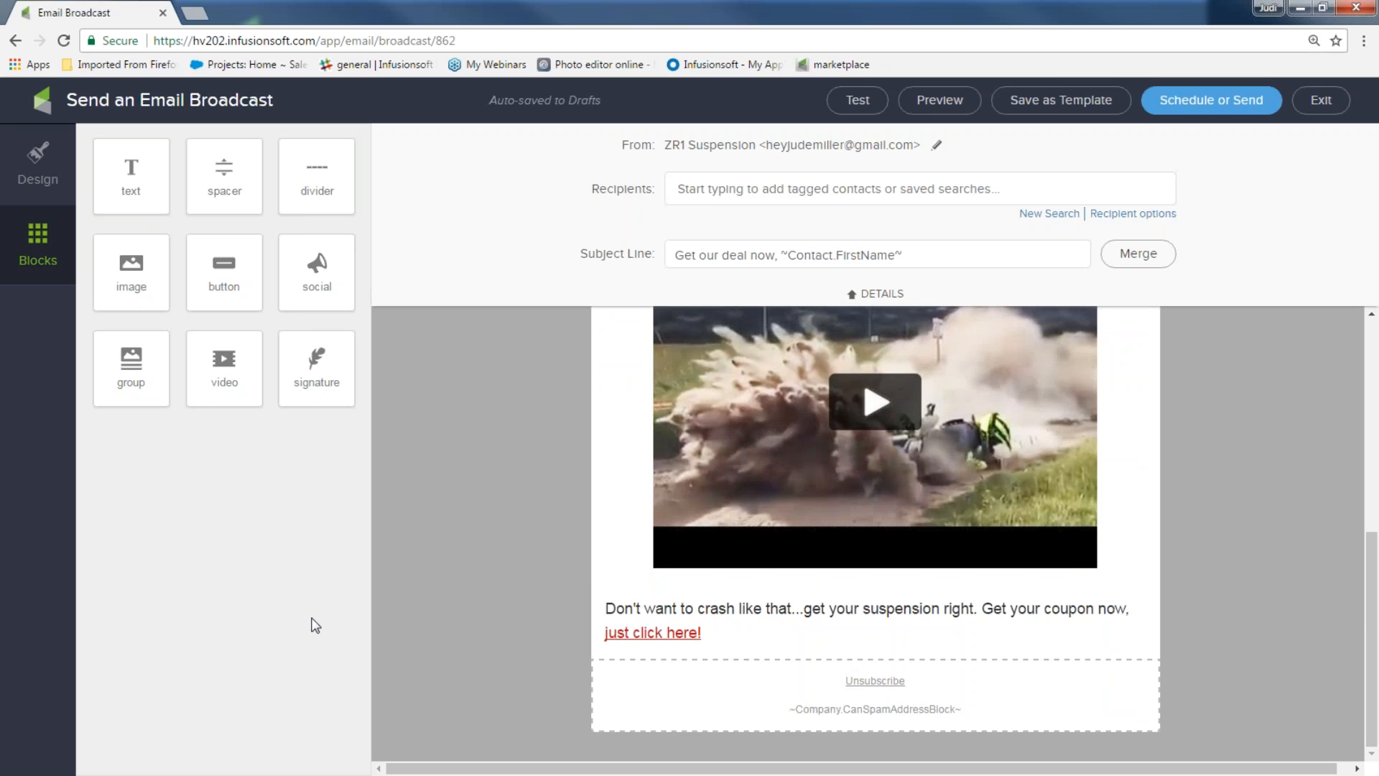
pyautogui.moveTo(313, 361)
pyautogui.mouseDown()
pyautogui.moveTo(616, 667)
pyautogui.moveTo(722, 678)
pyautogui.moveTo(923, 618)
pyautogui.moveTo(806, 639)
pyautogui.mouseUp()
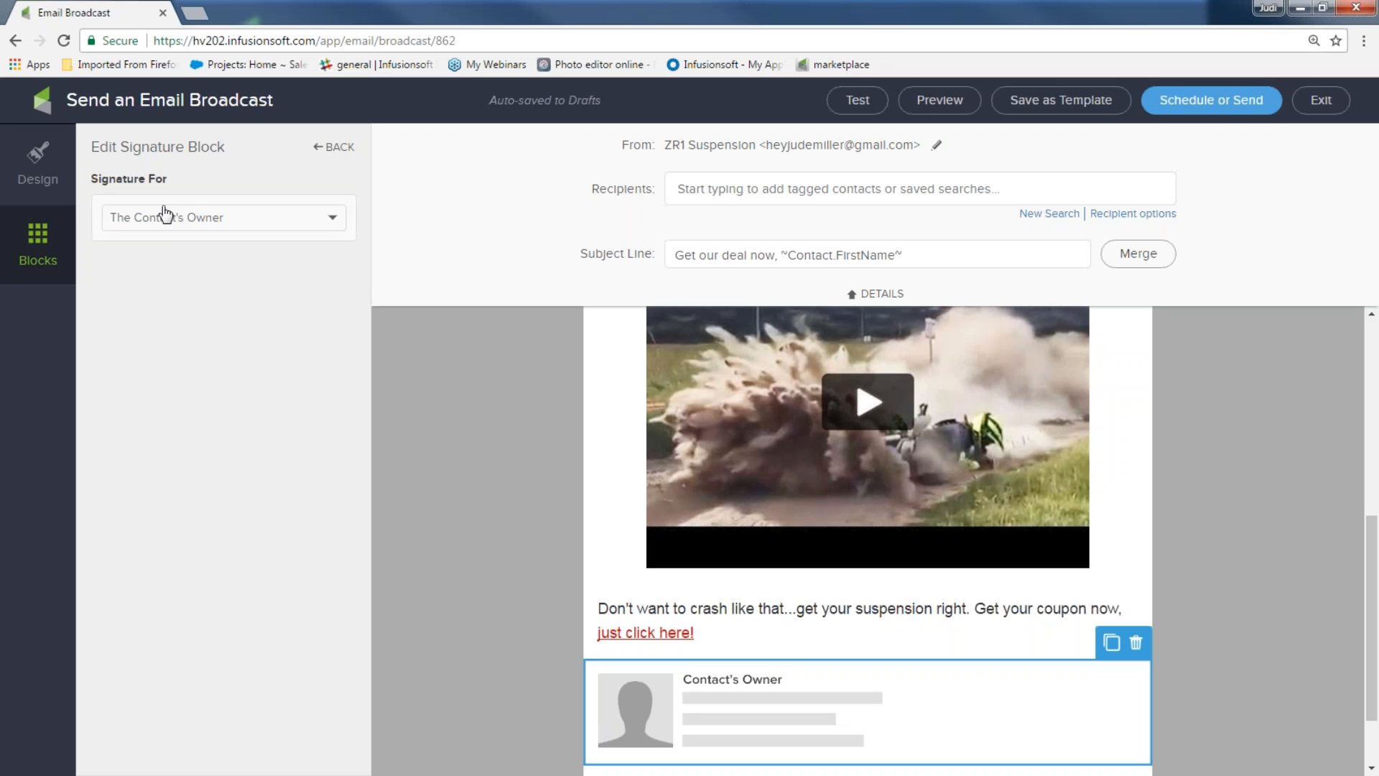
pyautogui.click(311, 227)
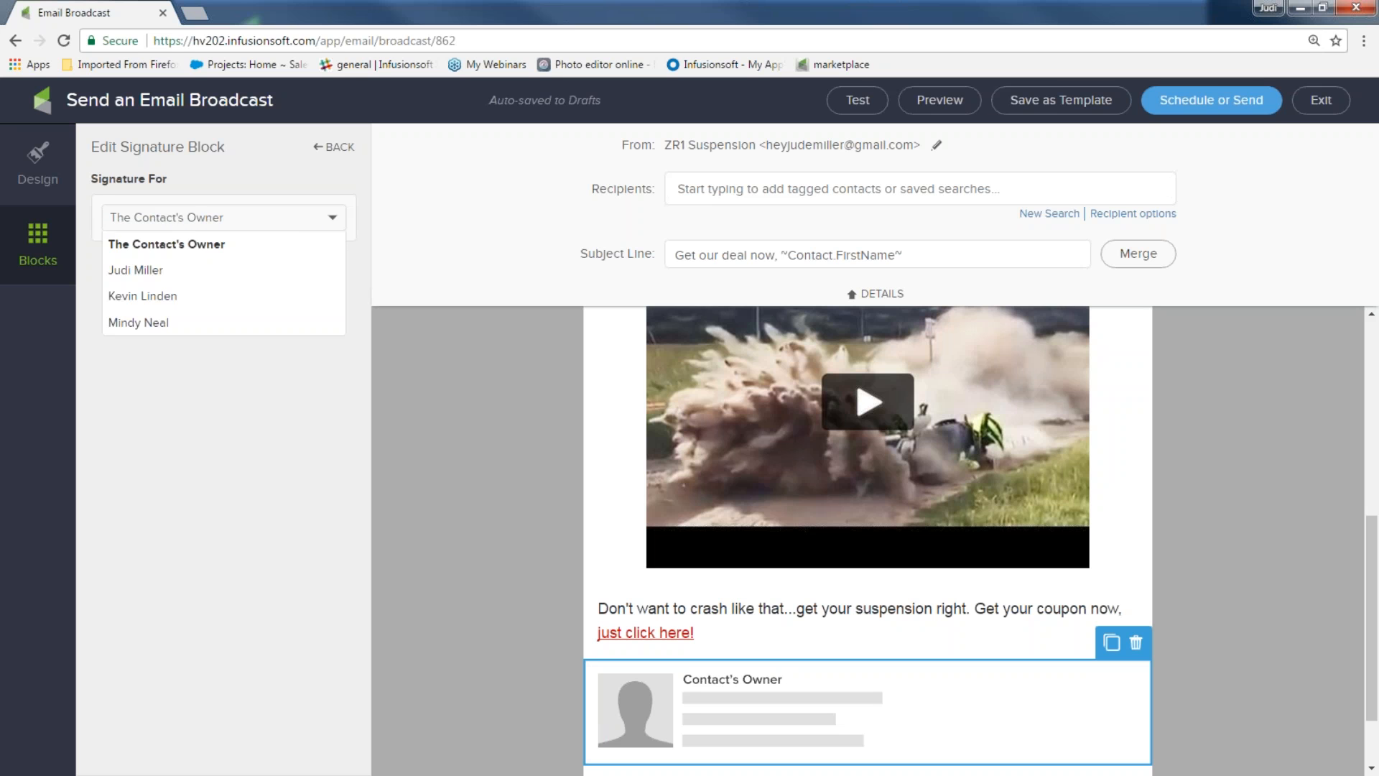
pyautogui.click(265, 271)
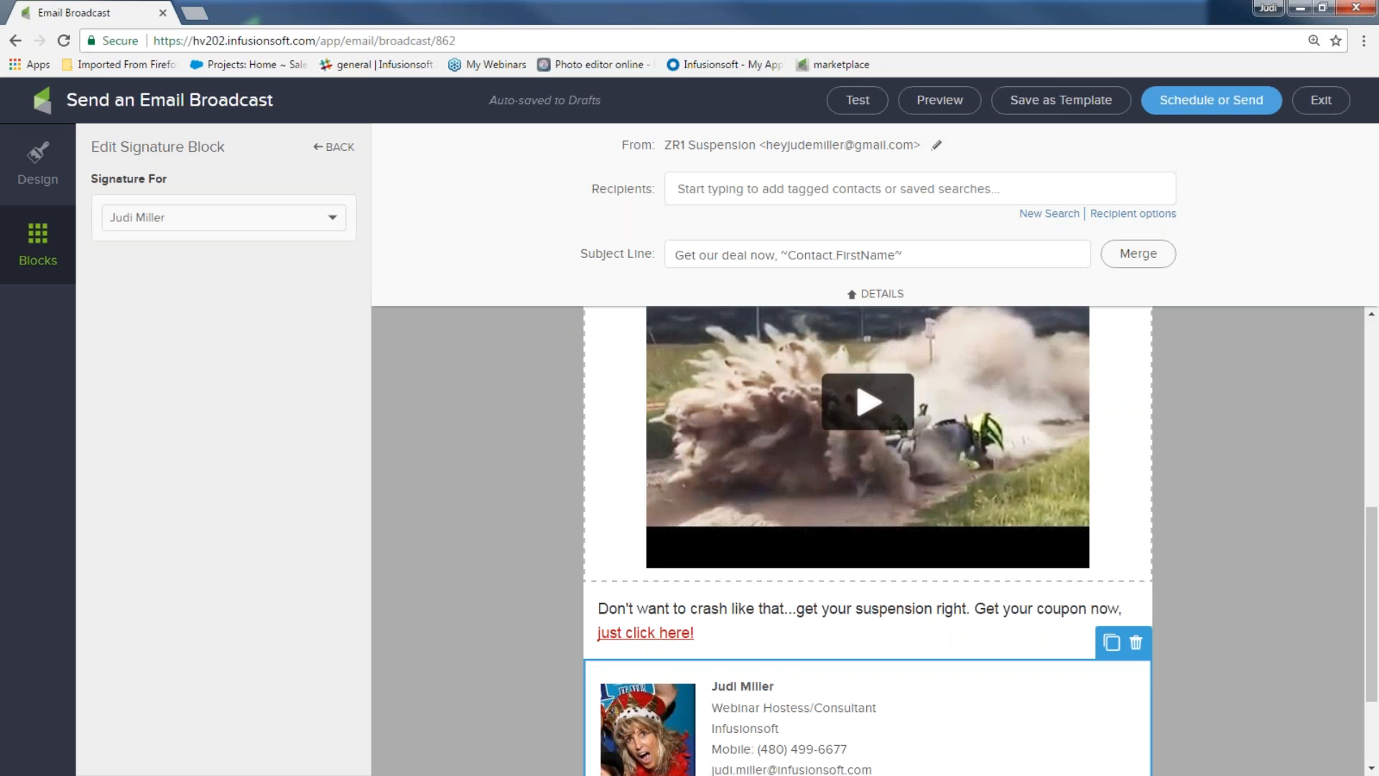
pyautogui.click(1136, 642)
pyautogui.click(1128, 675)
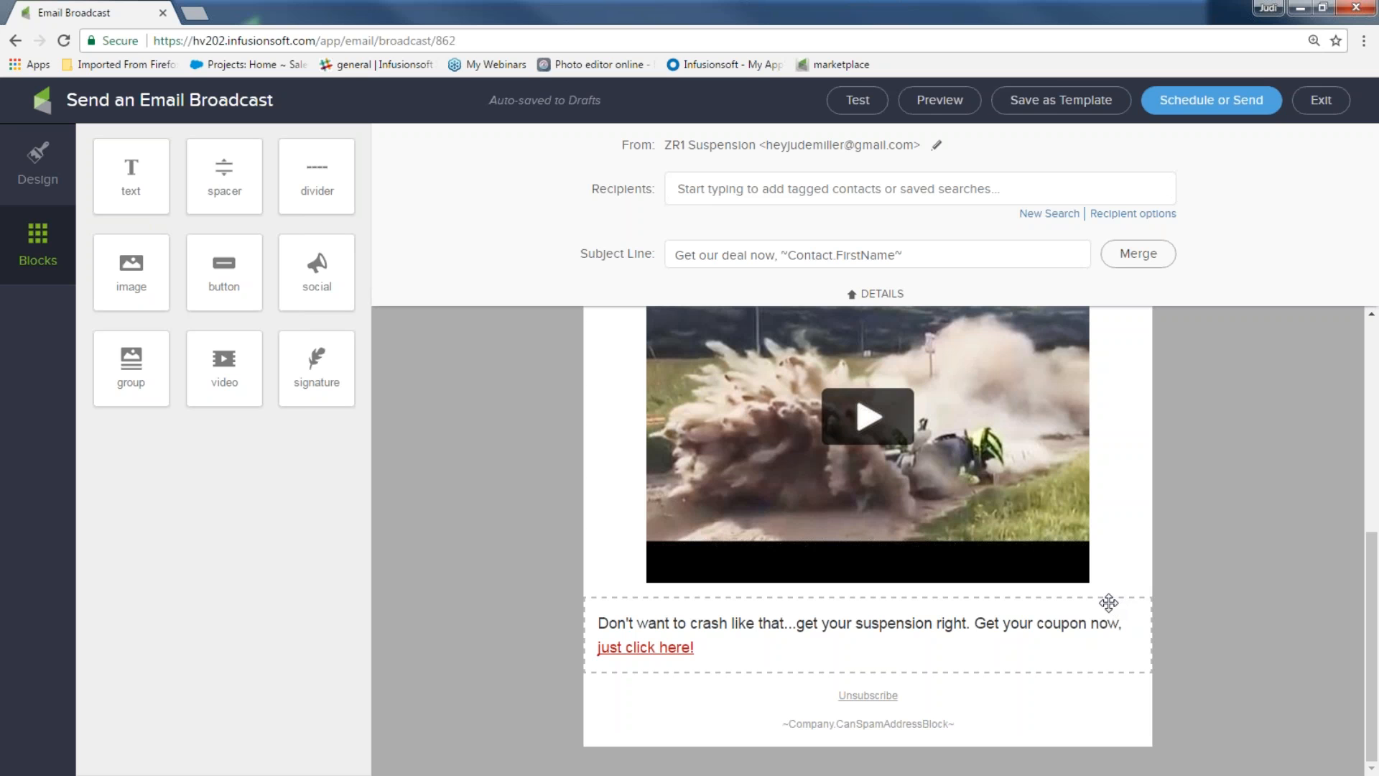
# Add a text block under the coupon line reading 'THanks for your biz...we love our customers,'
pyautogui.moveTo(136, 176); pyautogui.dragTo(876, 618)
pyautogui.moveTo(1063, 648); pyautogui.dragTo(592, 595)
pyautogui.write('THanks for your ')
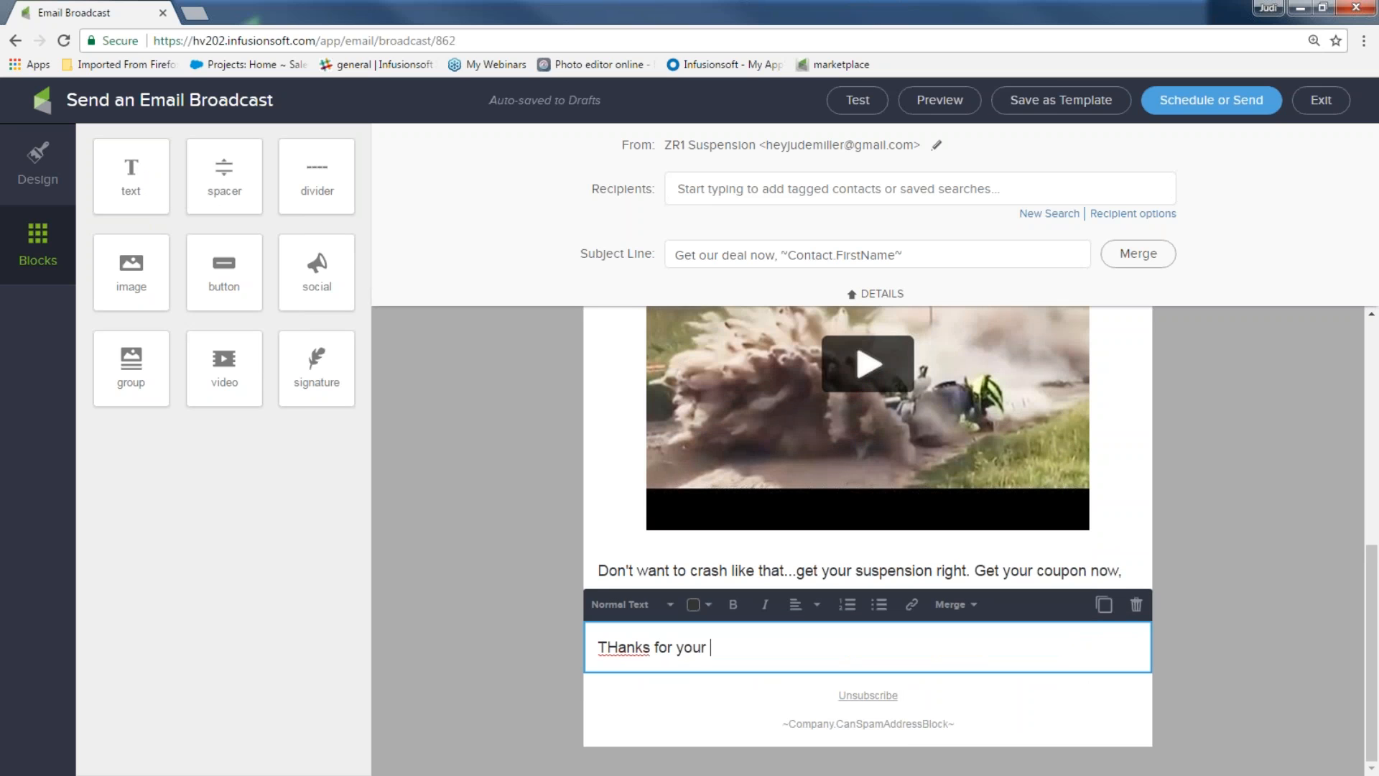
pyautogui.write('biz...we love our customers,')
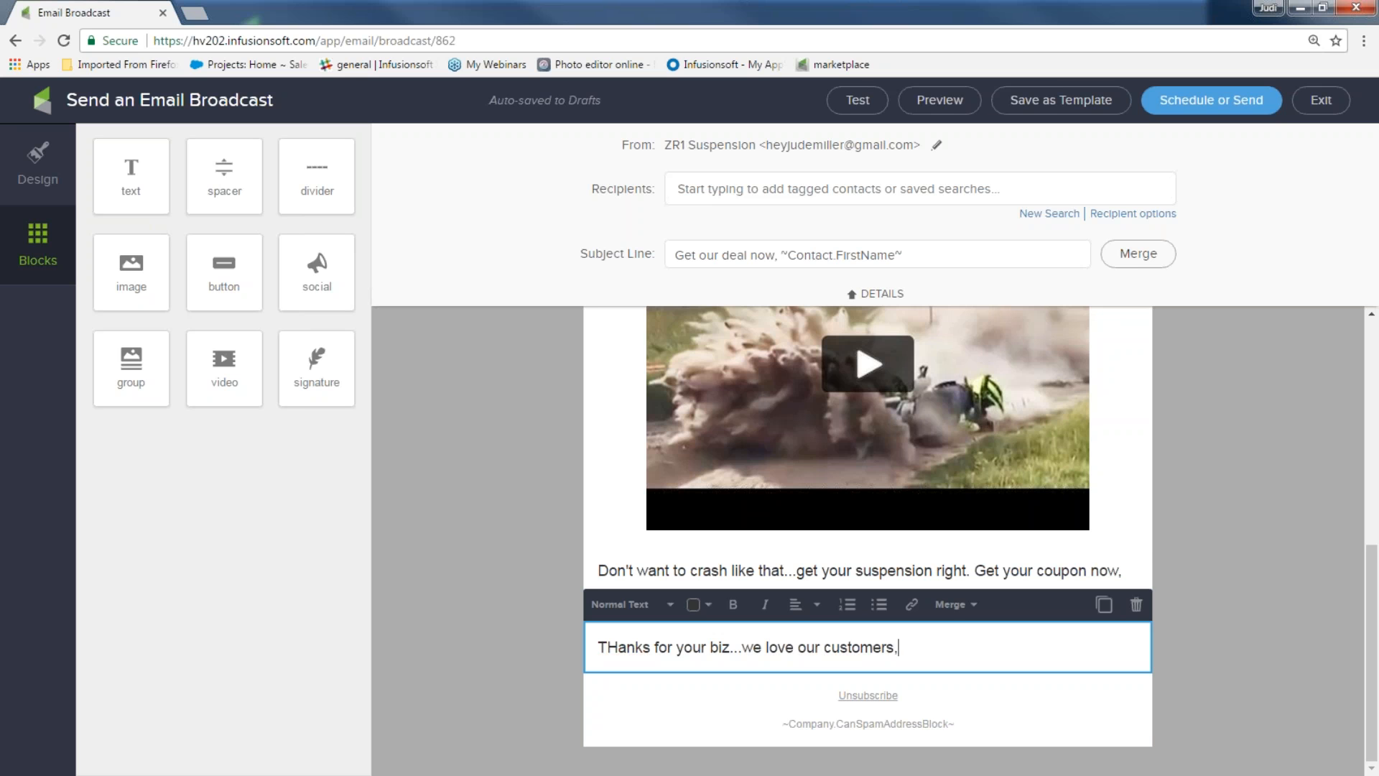
# Add the team sign-off on a new line, then drop an image block beside the text
pyautogui.press('Return')
pyautogui.write('Don')
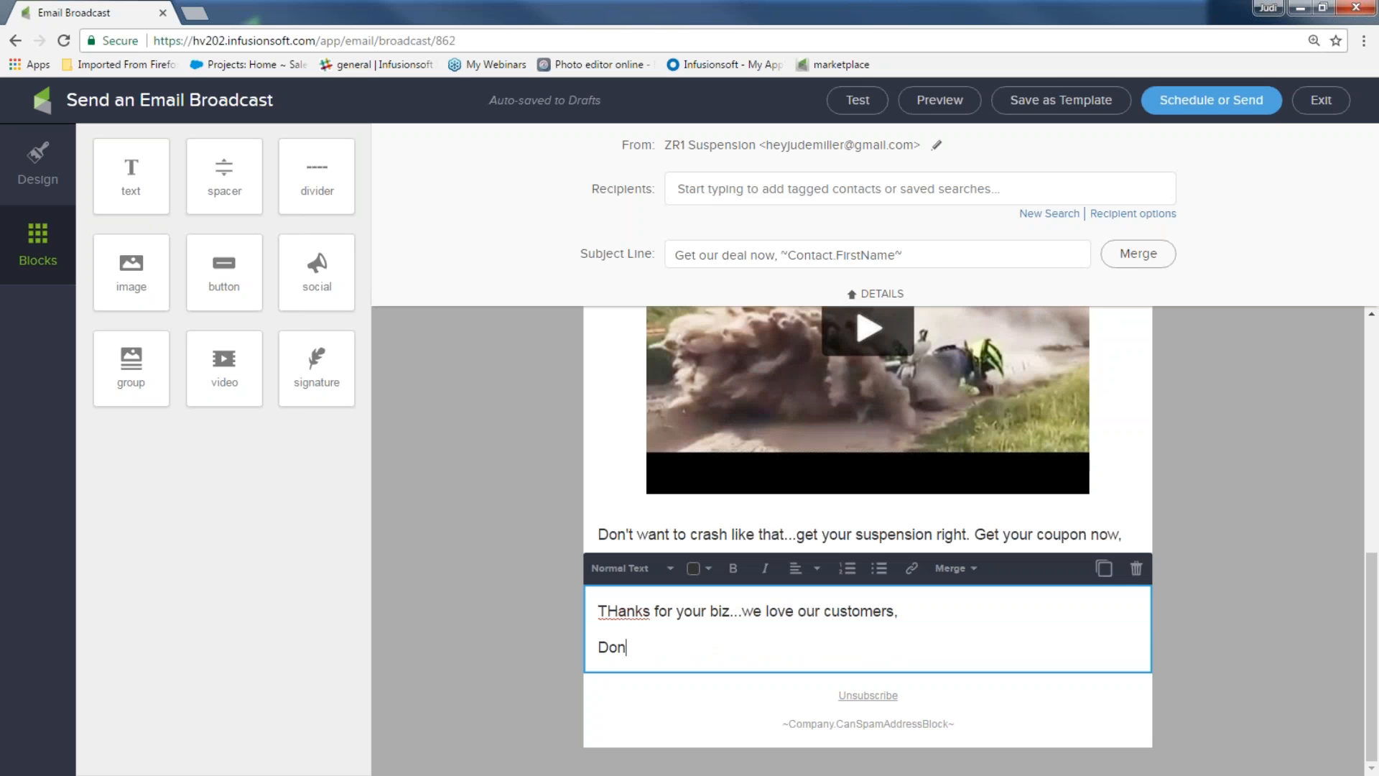
pyautogui.write('nie and Team!!')
pyautogui.click(1235, 550)
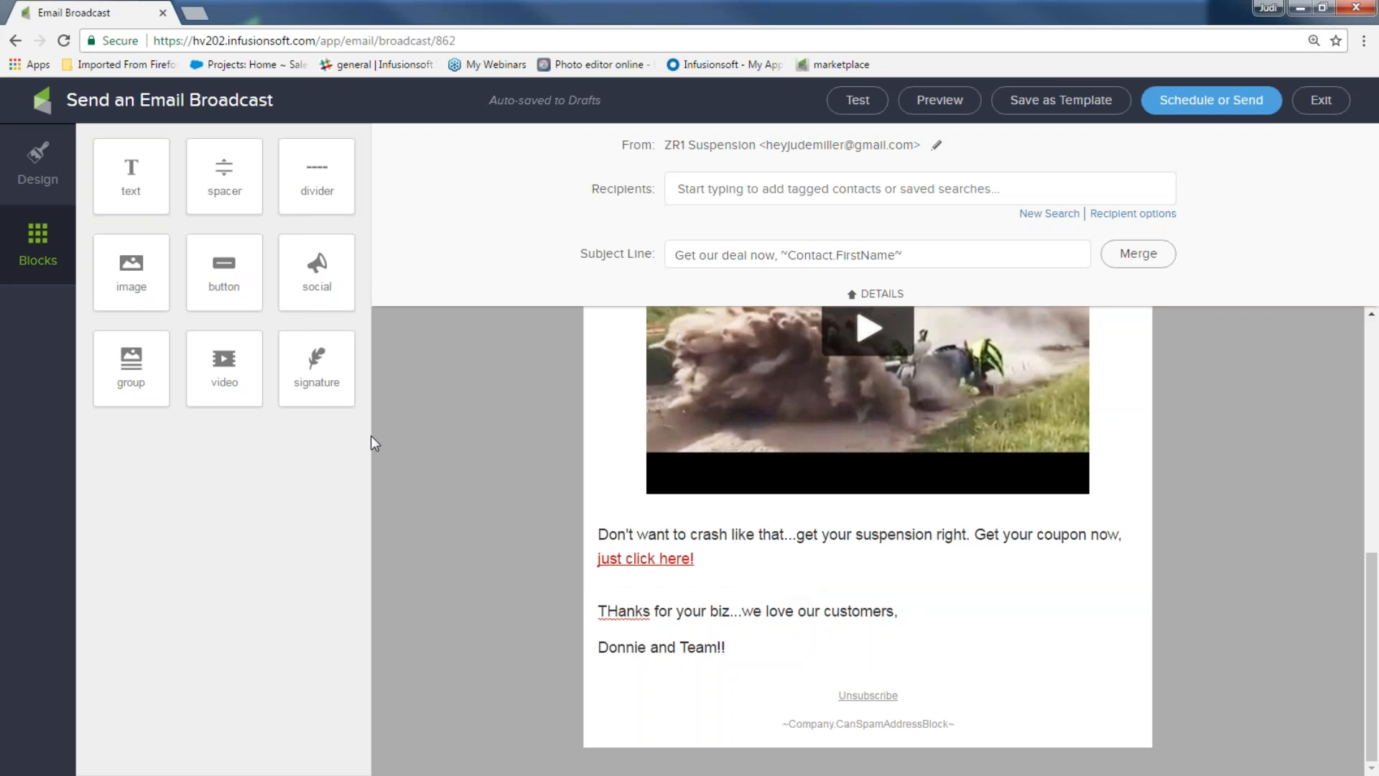
pyautogui.moveTo(136, 263); pyautogui.dragTo(852, 687)
# Insert the bikes_row_up.png riders image and add a divider block to the email
pyautogui.click(220, 316)
pyautogui.click(1324, 580)
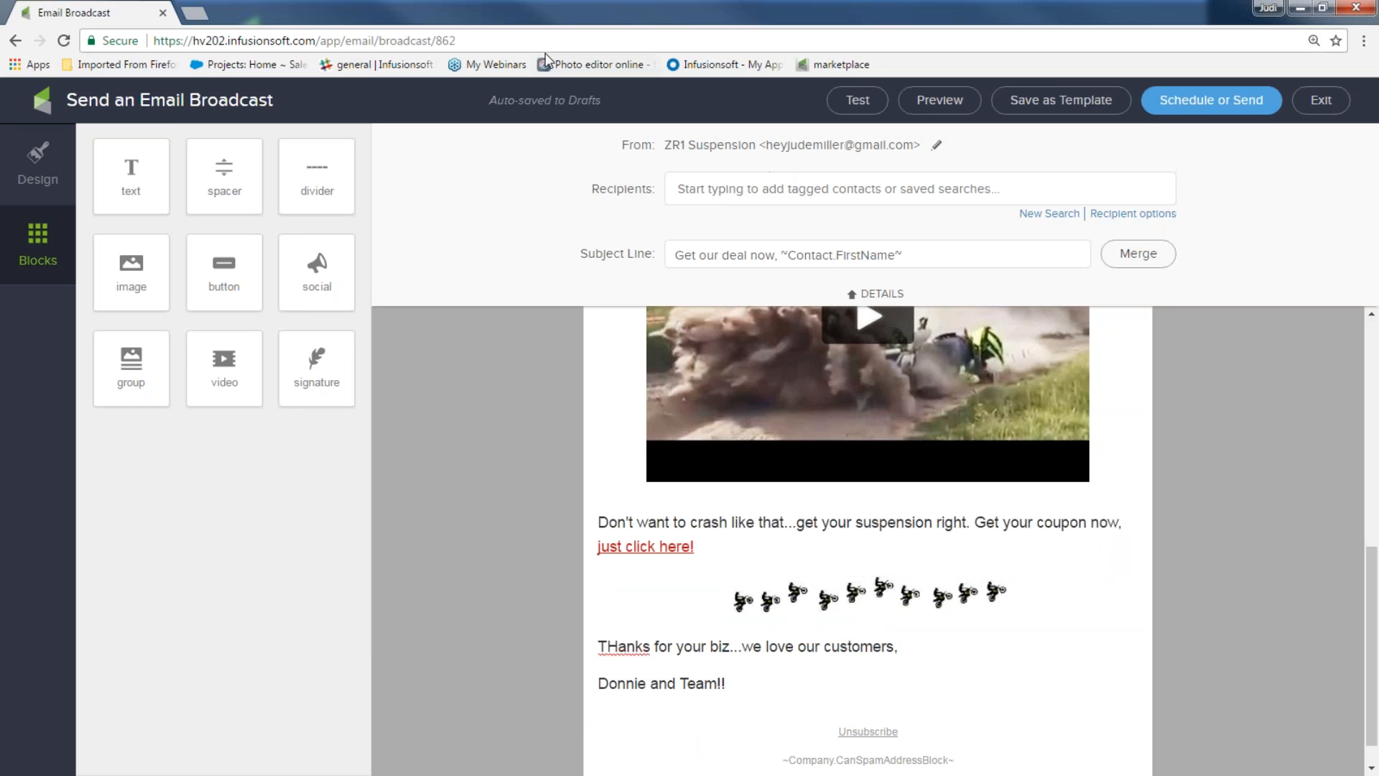
pyautogui.moveTo(310, 169); pyautogui.dragTo(477, 376)
pyautogui.moveTo(719, 553); pyautogui.dragTo(719, 554)
pyautogui.click(516, 416)
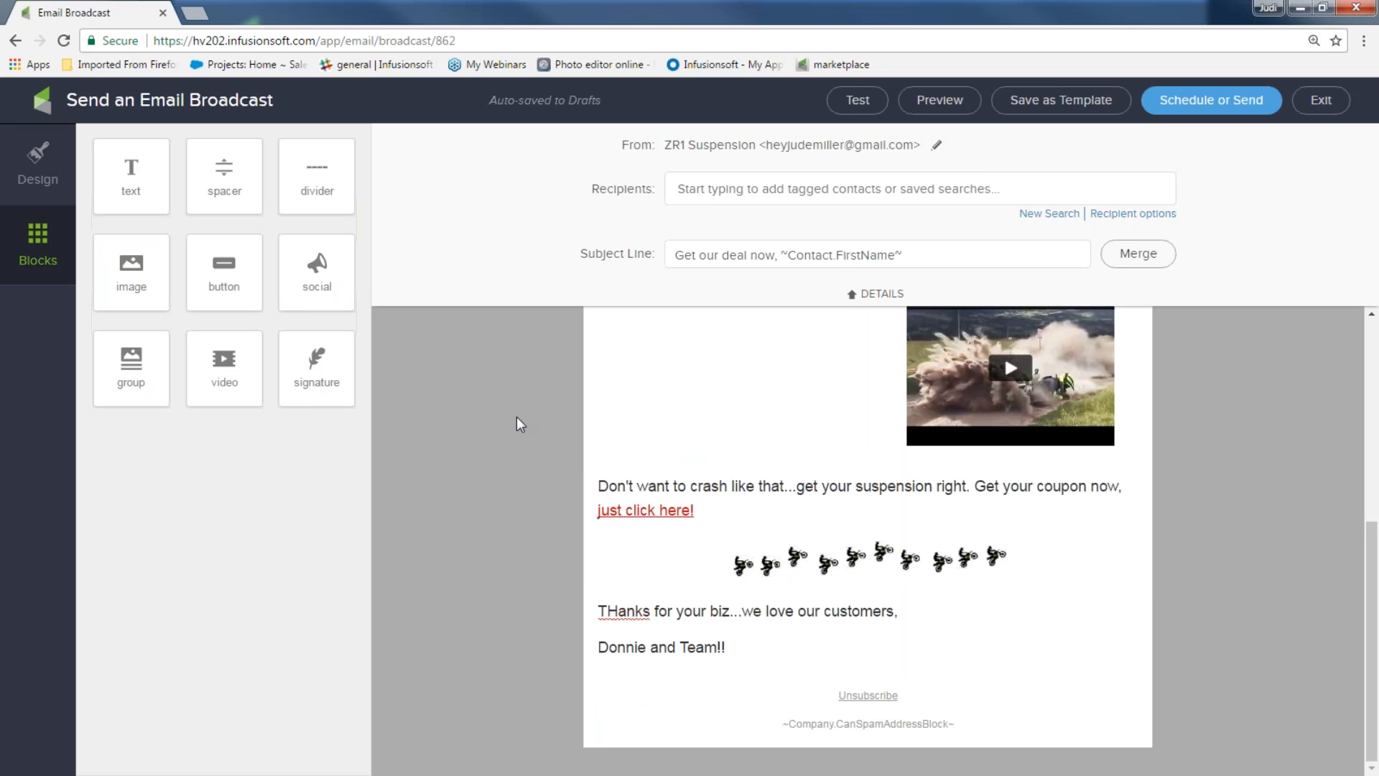
# Delete the column block containing the small divider
pyautogui.scroll(3, 520, 418)
pyautogui.click(833, 547)
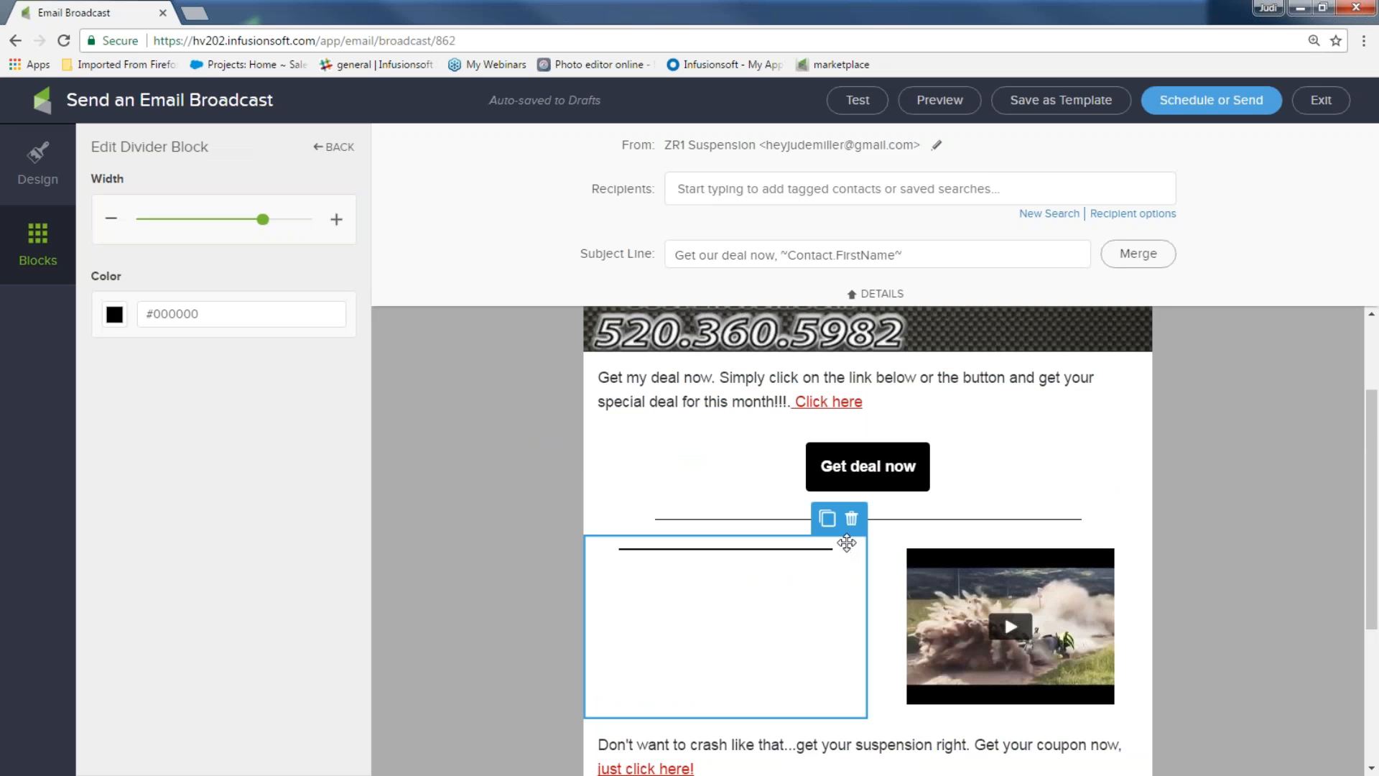
pyautogui.click(851, 522)
pyautogui.click(843, 550)
# Make the main divider slightly wider and yellow
pyautogui.click(836, 520)
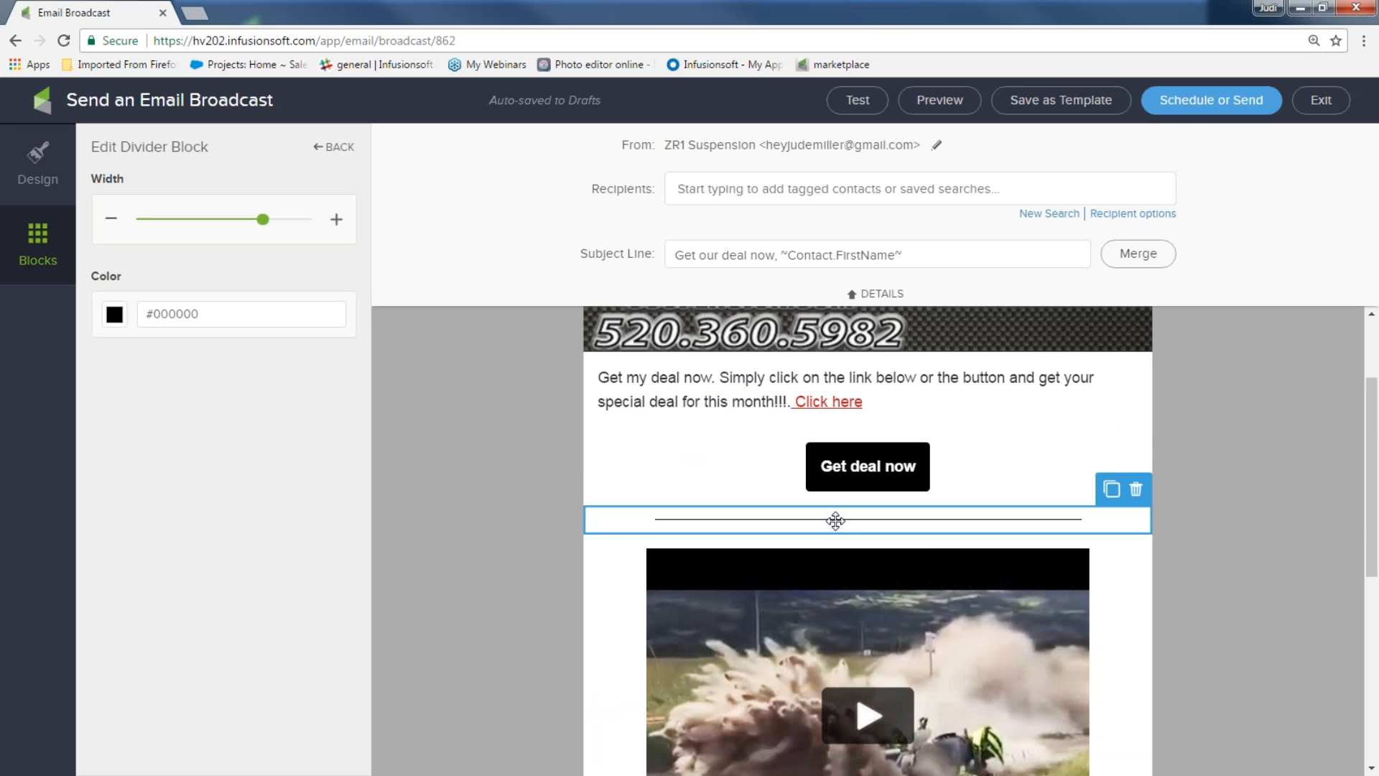
pyautogui.moveTo(262, 220); pyautogui.dragTo(306, 230)
pyautogui.click(114, 315)
pyautogui.click(181, 424)
pyautogui.click(425, 540)
# Enlarge the motorbike row image to size 91
pyautogui.scroll(-6, 460, 538)
pyautogui.click(753, 563)
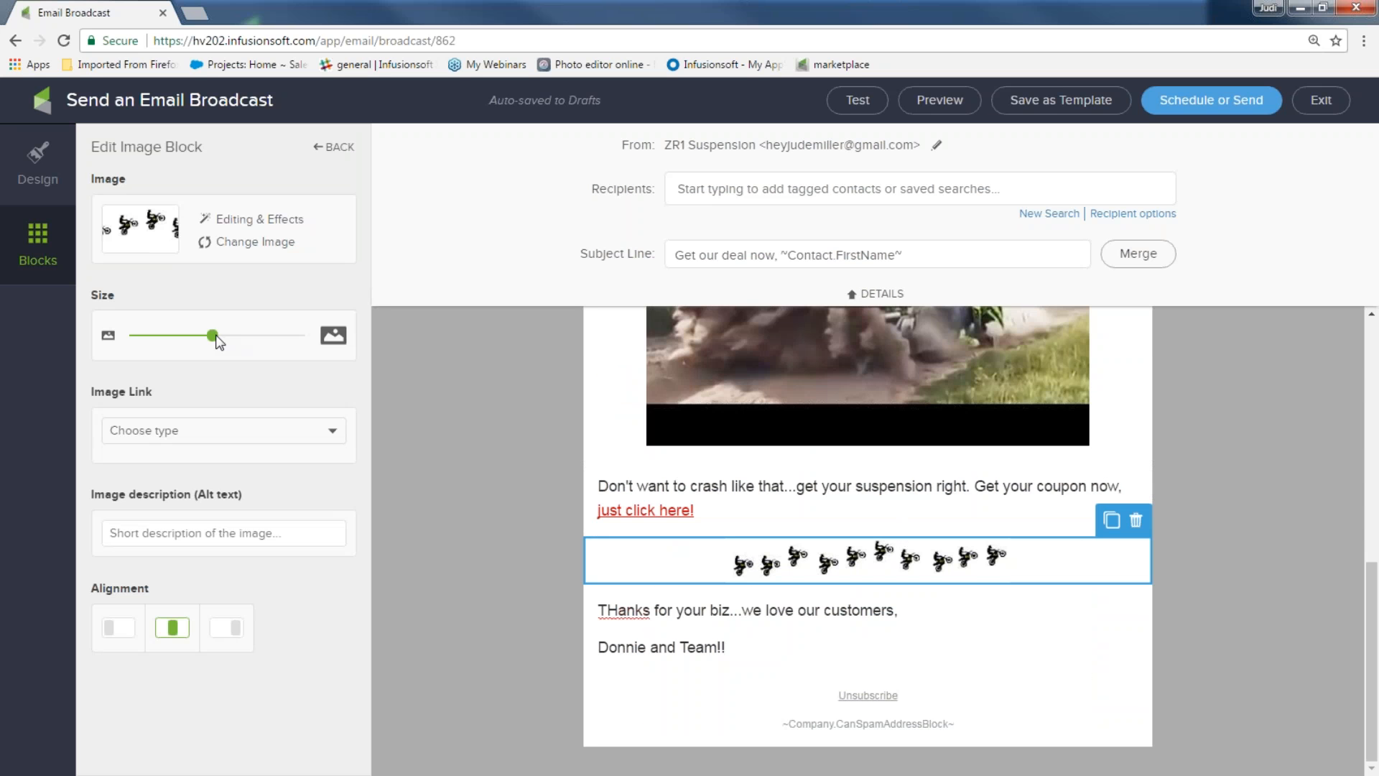
pyautogui.moveTo(216, 337); pyautogui.dragTo(259, 350)
pyautogui.click(382, 429)
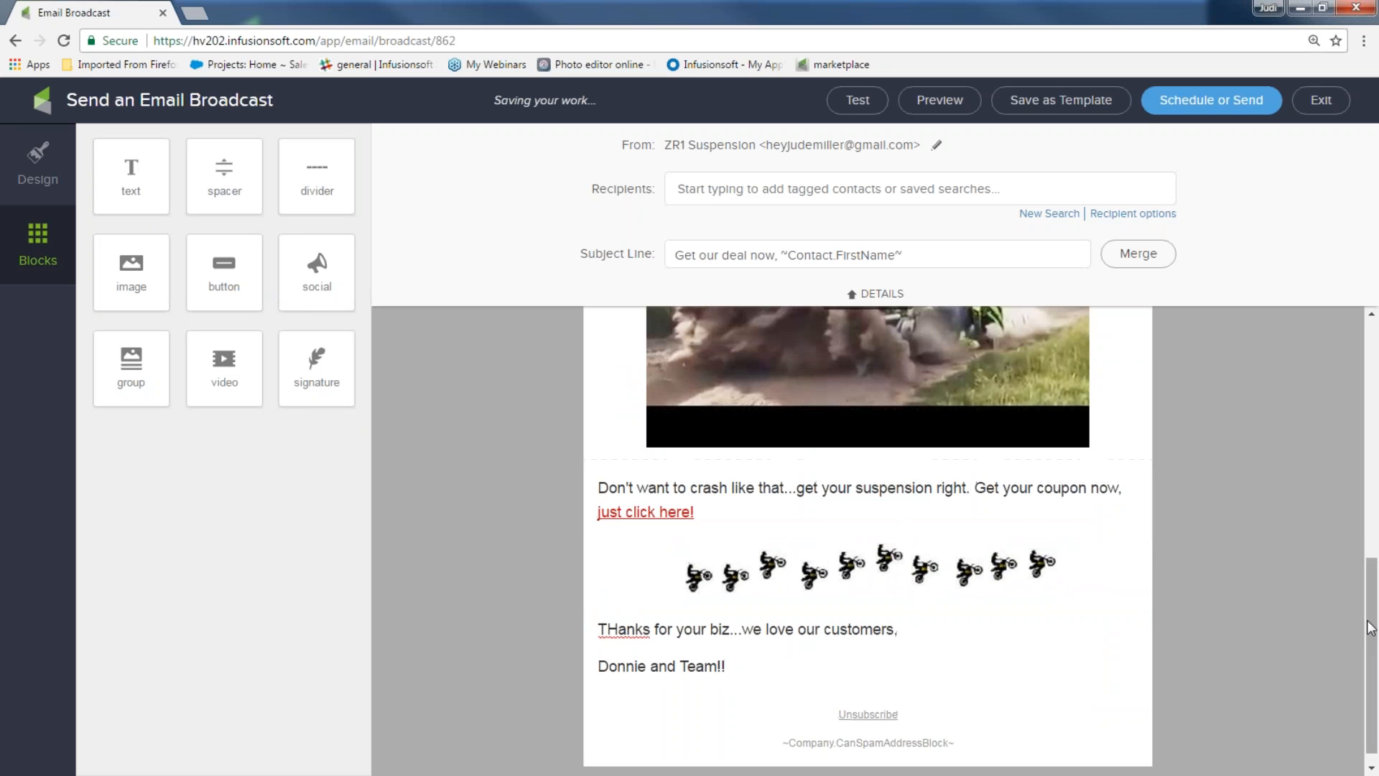
pyautogui.scroll(5, 1370, 627)
pyautogui.scroll(3, 1371, 627)
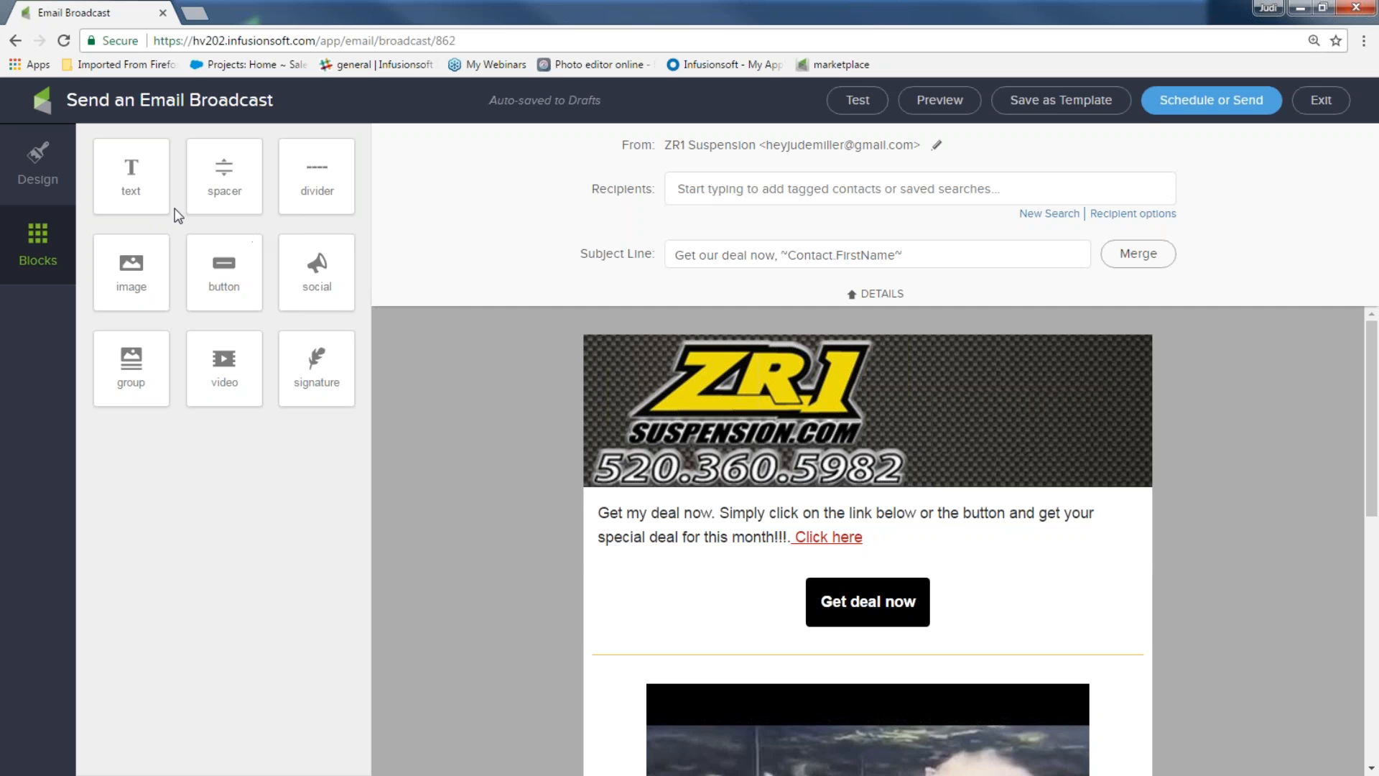
# Add a social icons block below the ZR1 header with Facebook and Twitter links
pyautogui.moveTo(316, 267); pyautogui.dragTo(787, 503)
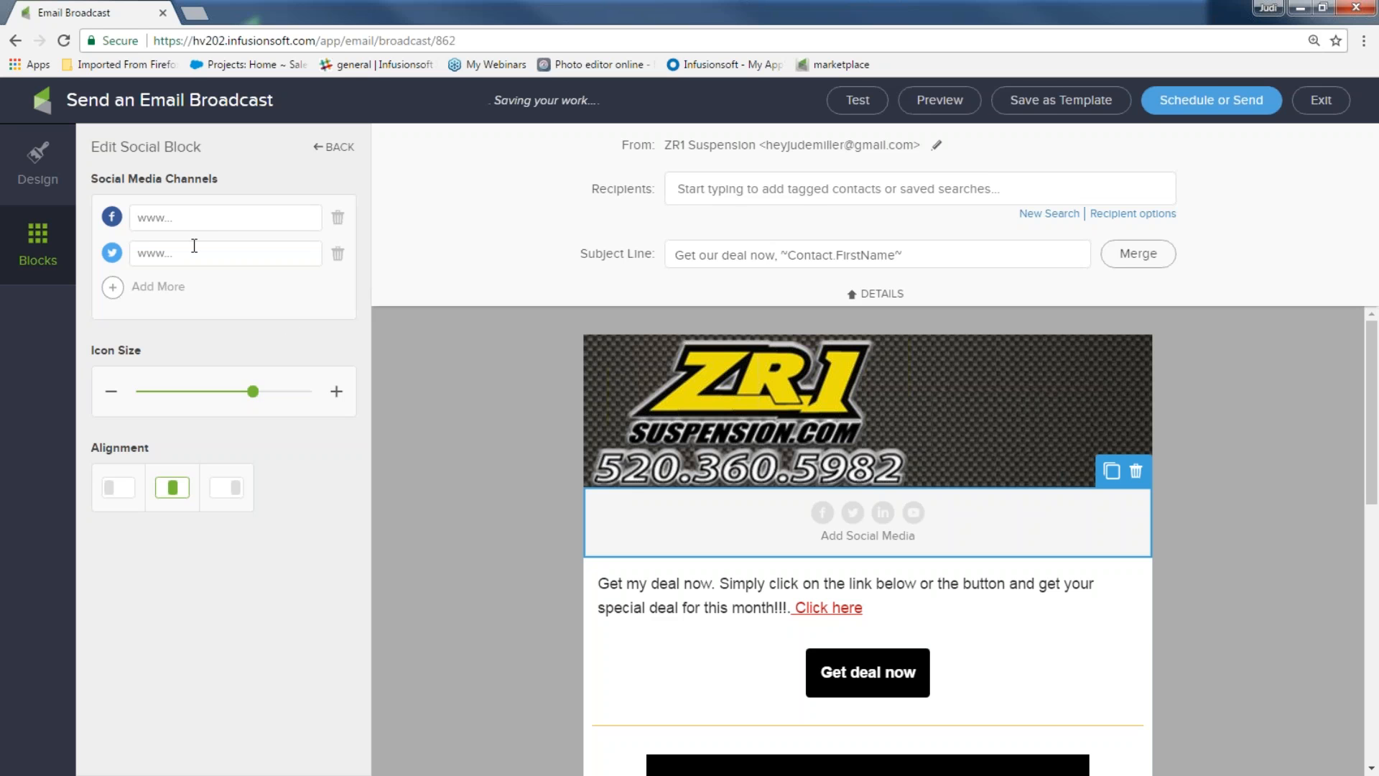
pyautogui.click(181, 218)
pyautogui.write('www')
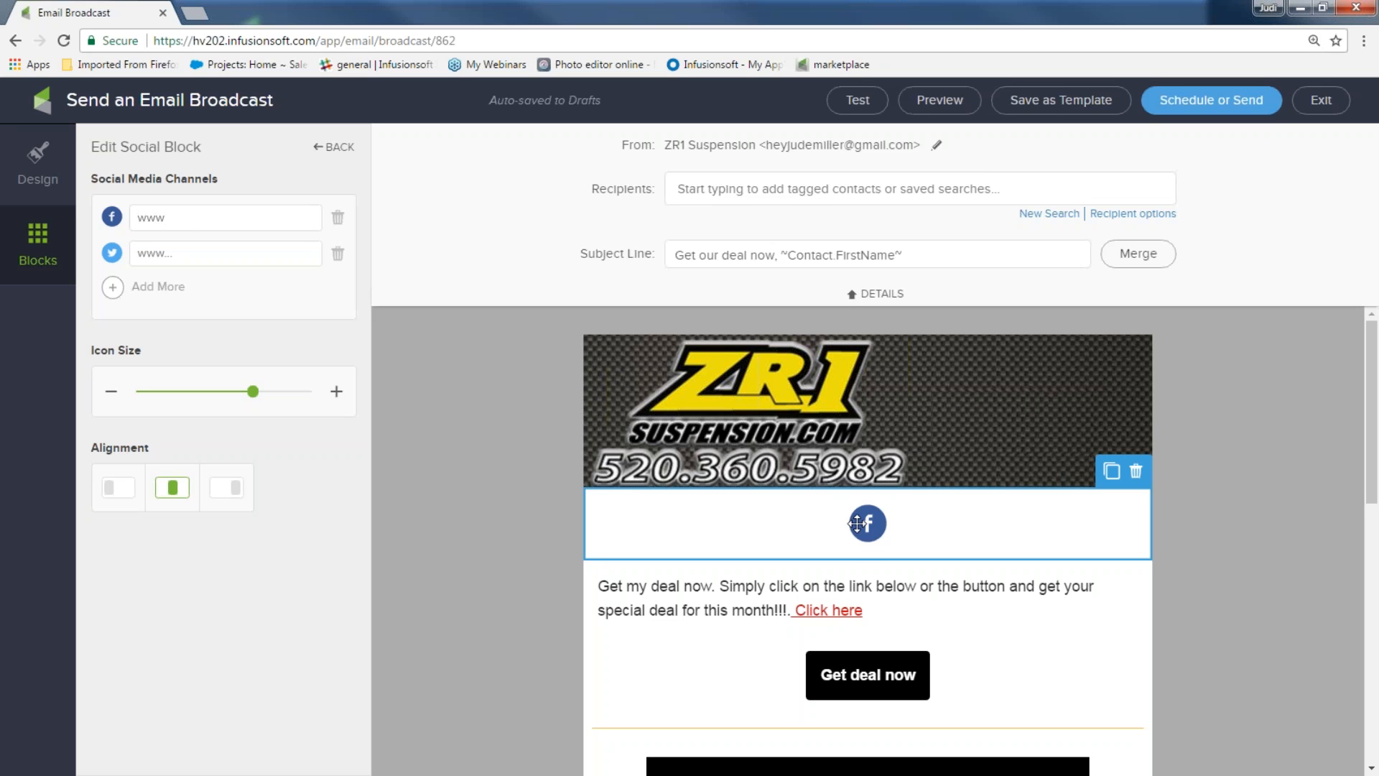
pyautogui.click(217, 263)
pyautogui.write('ww')
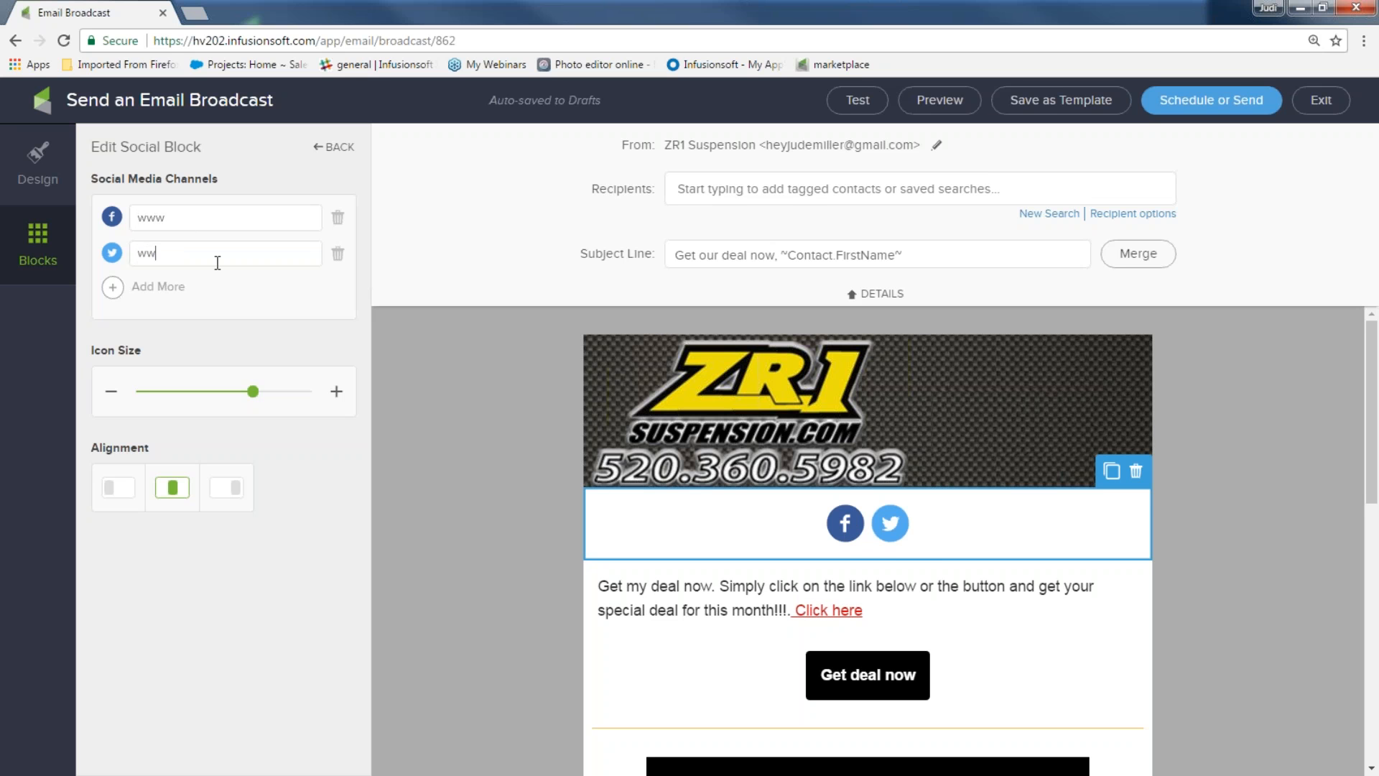
# Add LinkedIn and YouTube links to the social block
pyautogui.click(112, 292)
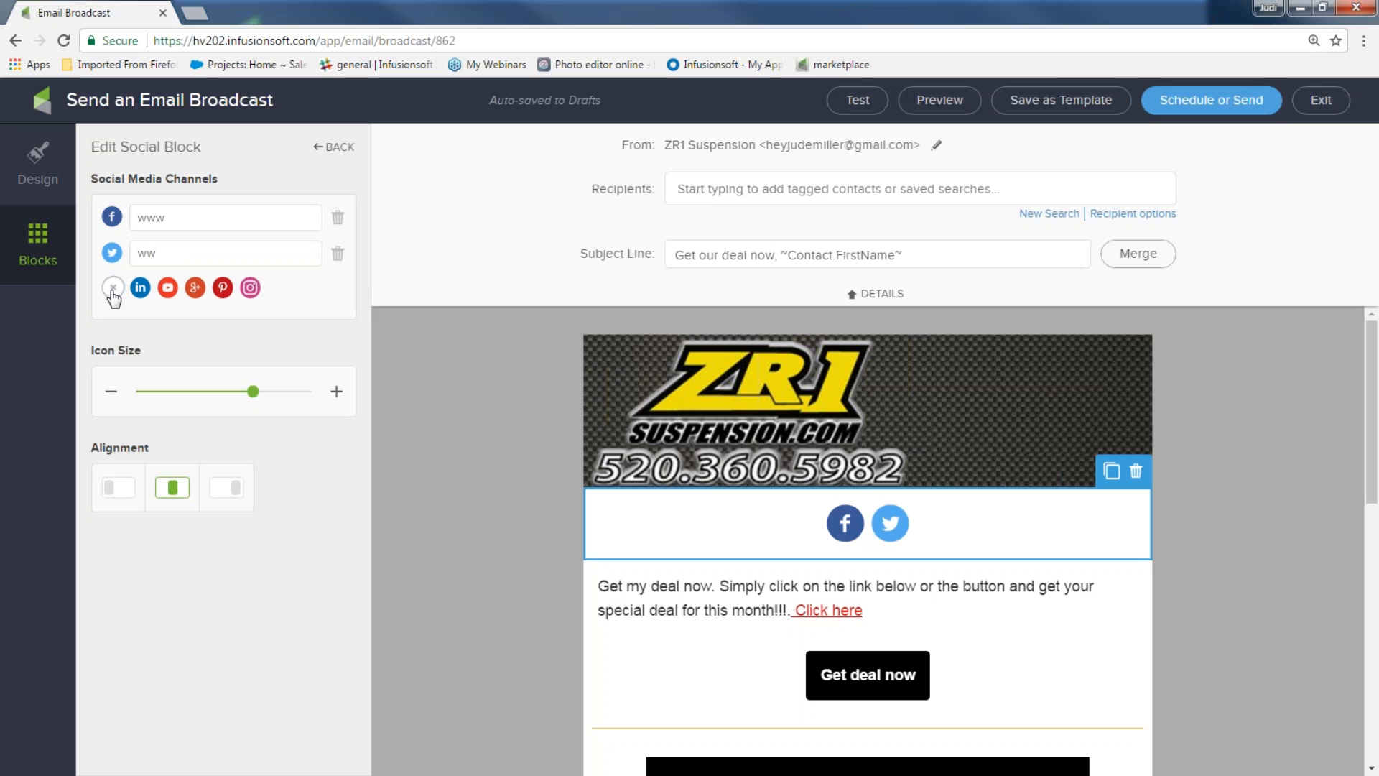
pyautogui.click(142, 290)
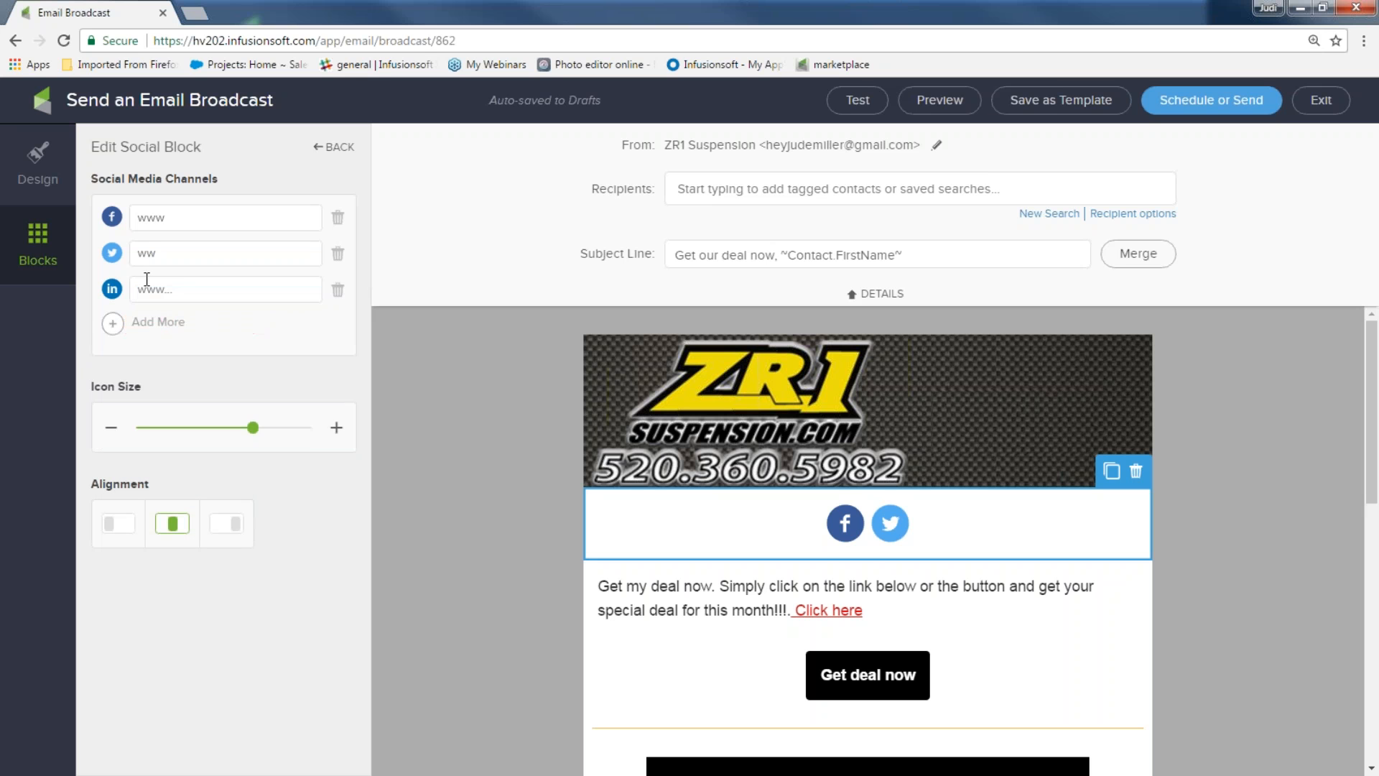
pyautogui.write('ww')
pyautogui.click(113, 322)
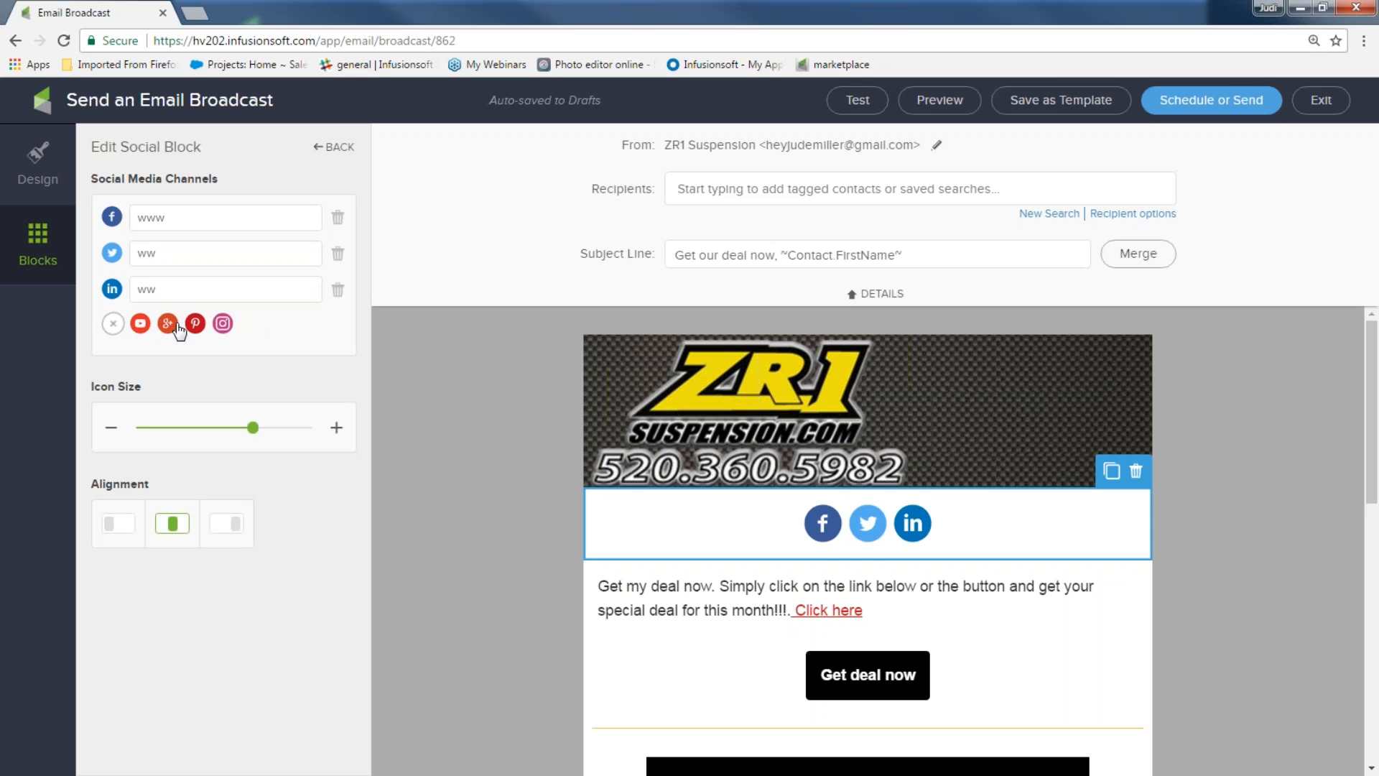
pyautogui.click(140, 323)
pyautogui.write('ww')
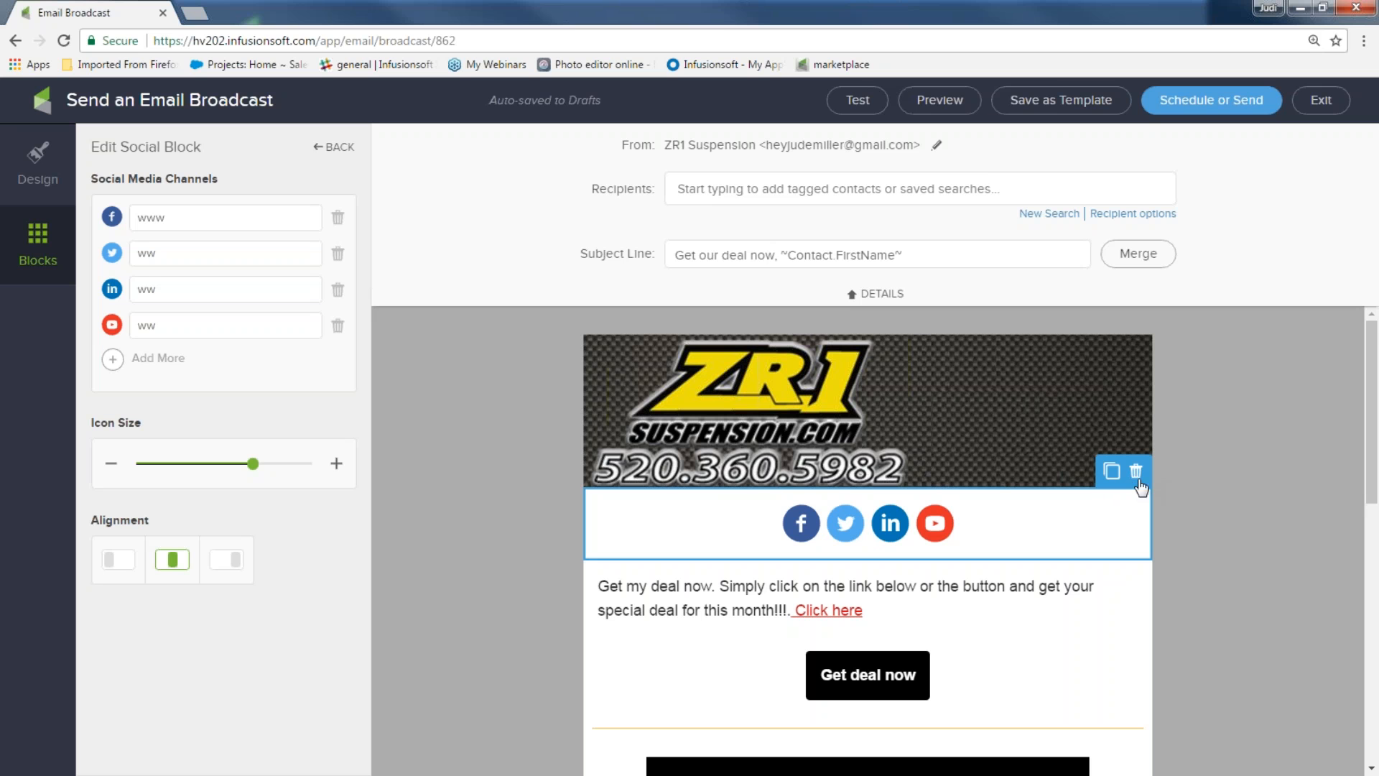
# Duplicate the social icons block for the bottom of the email
pyautogui.click(1111, 472)
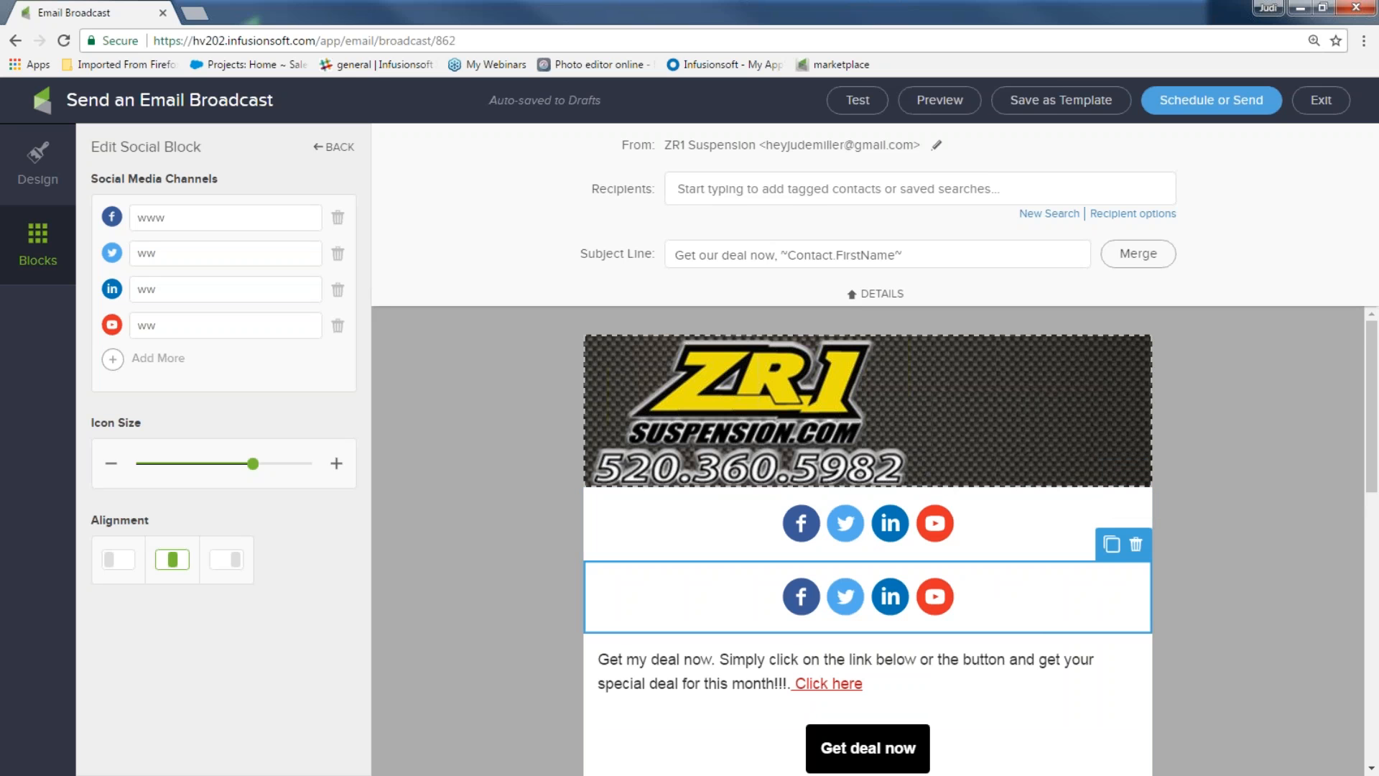
pyautogui.scroll(-4, 1026, 603)
pyautogui.scroll(-5, 1006, 713)
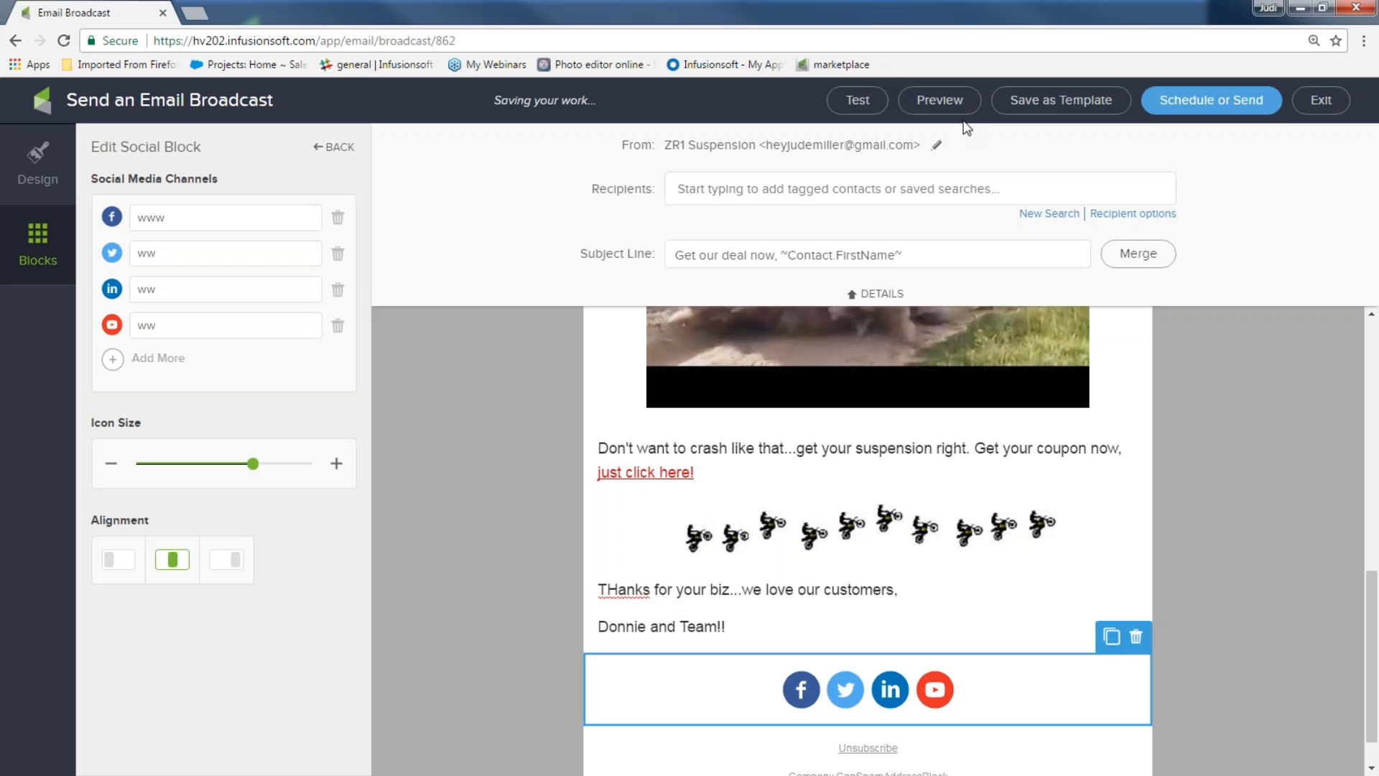
pyautogui.click(942, 101)
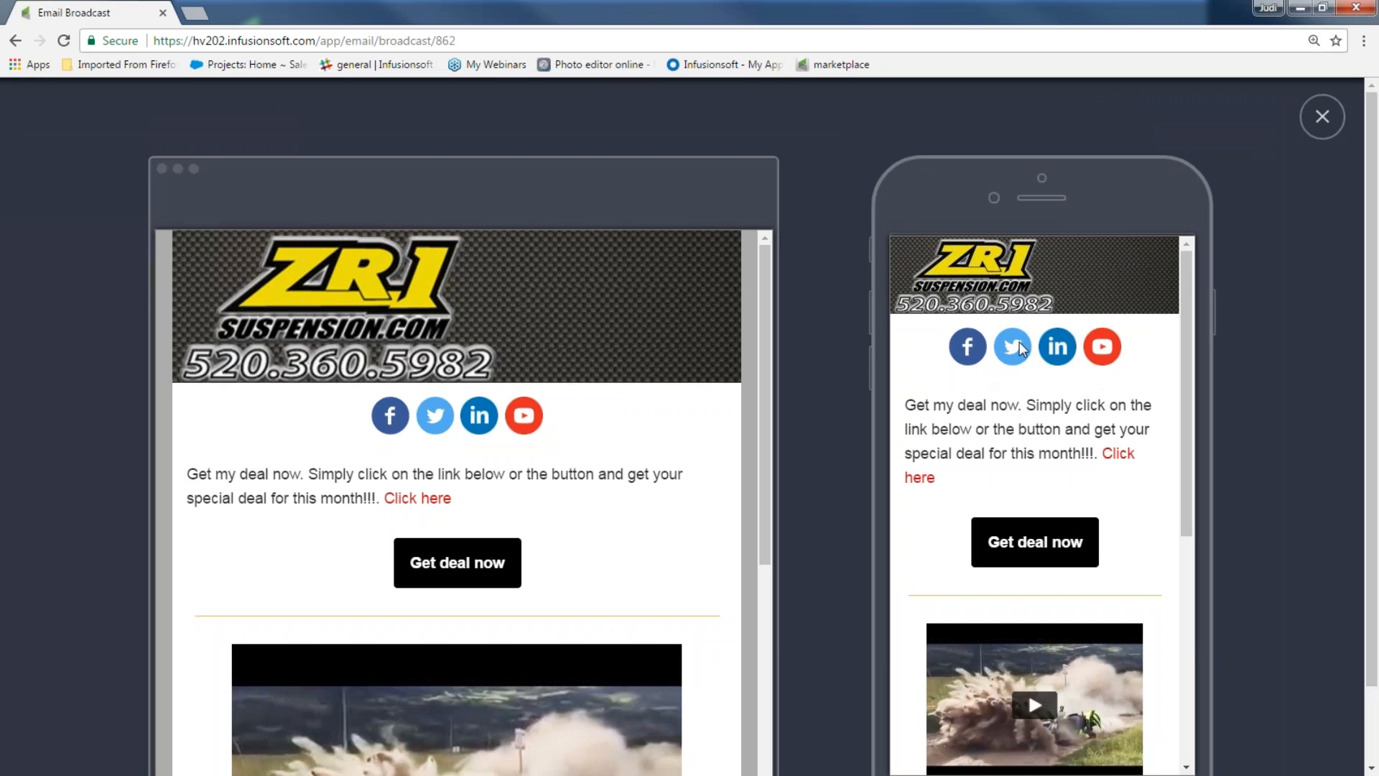
pyautogui.scroll(-1, 990, 352)
pyautogui.scroll(-7, 998, 355)
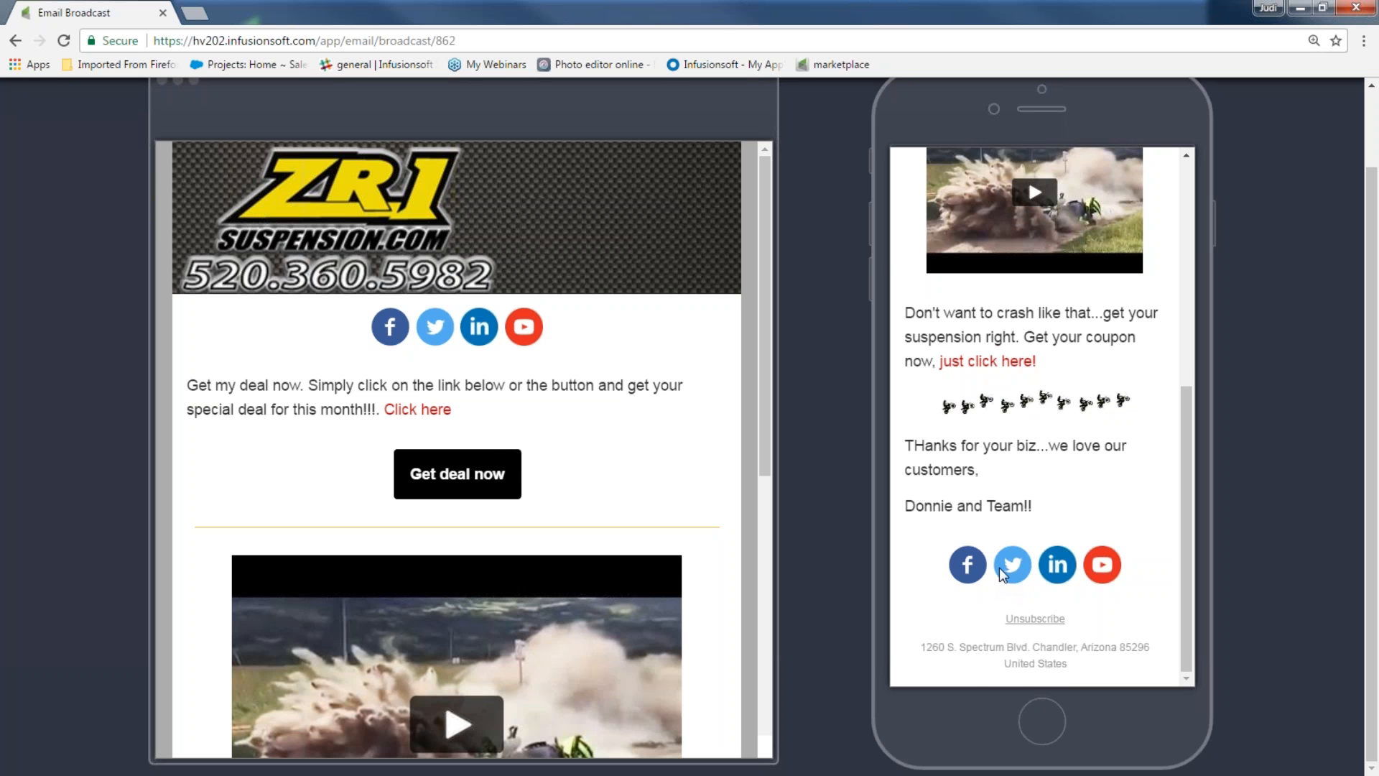
pyautogui.scroll(3, 998, 567)
pyautogui.scroll(-8, 628, 564)
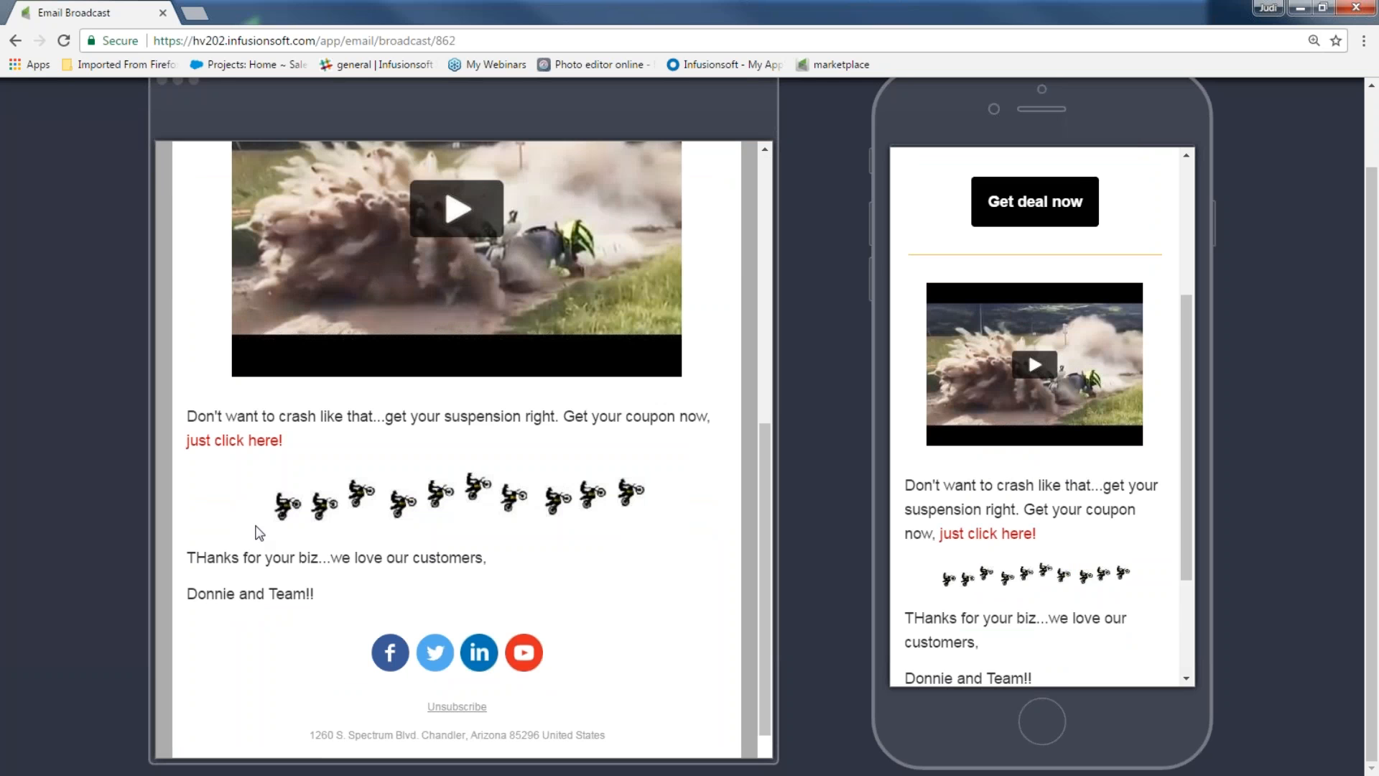
pyautogui.scroll(6, 342, 486)
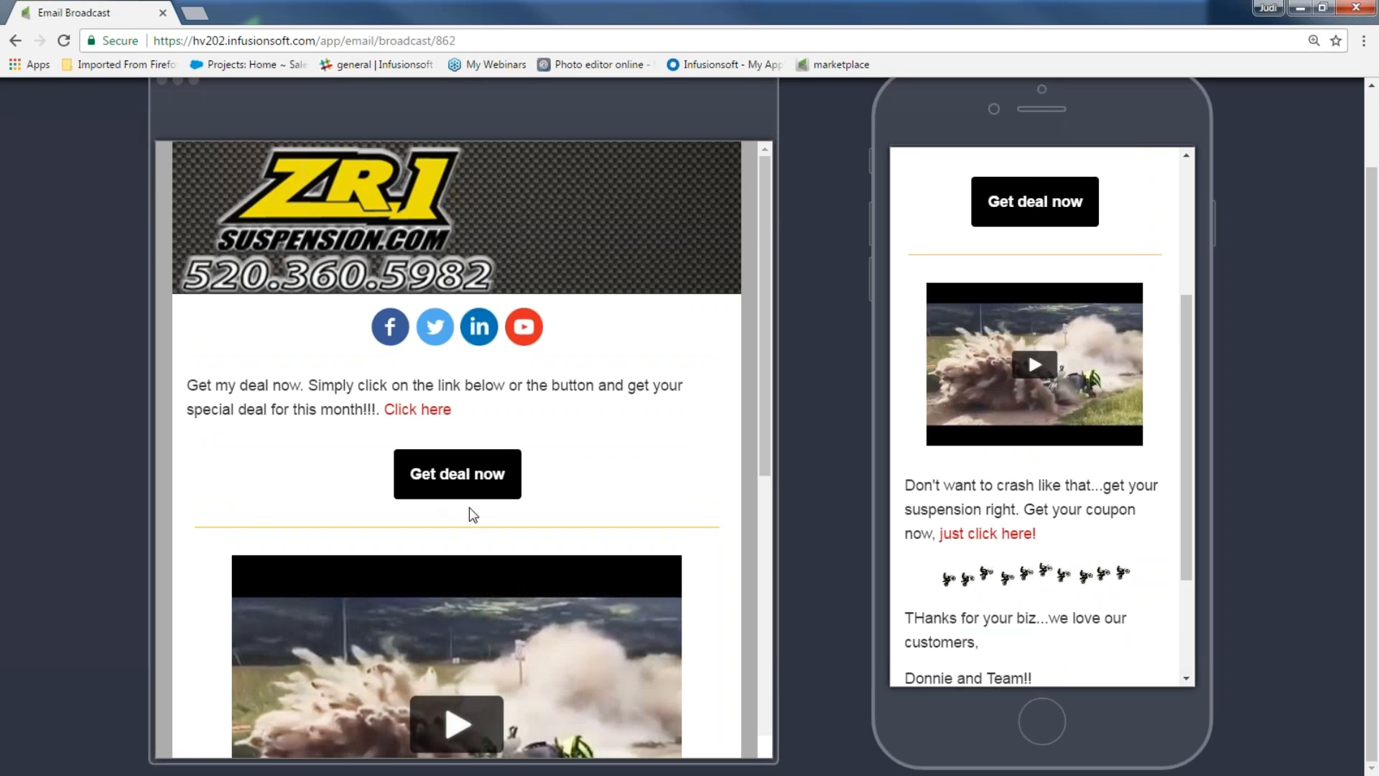
pyautogui.scroll(2, 1227, 320)
pyautogui.click(1322, 116)
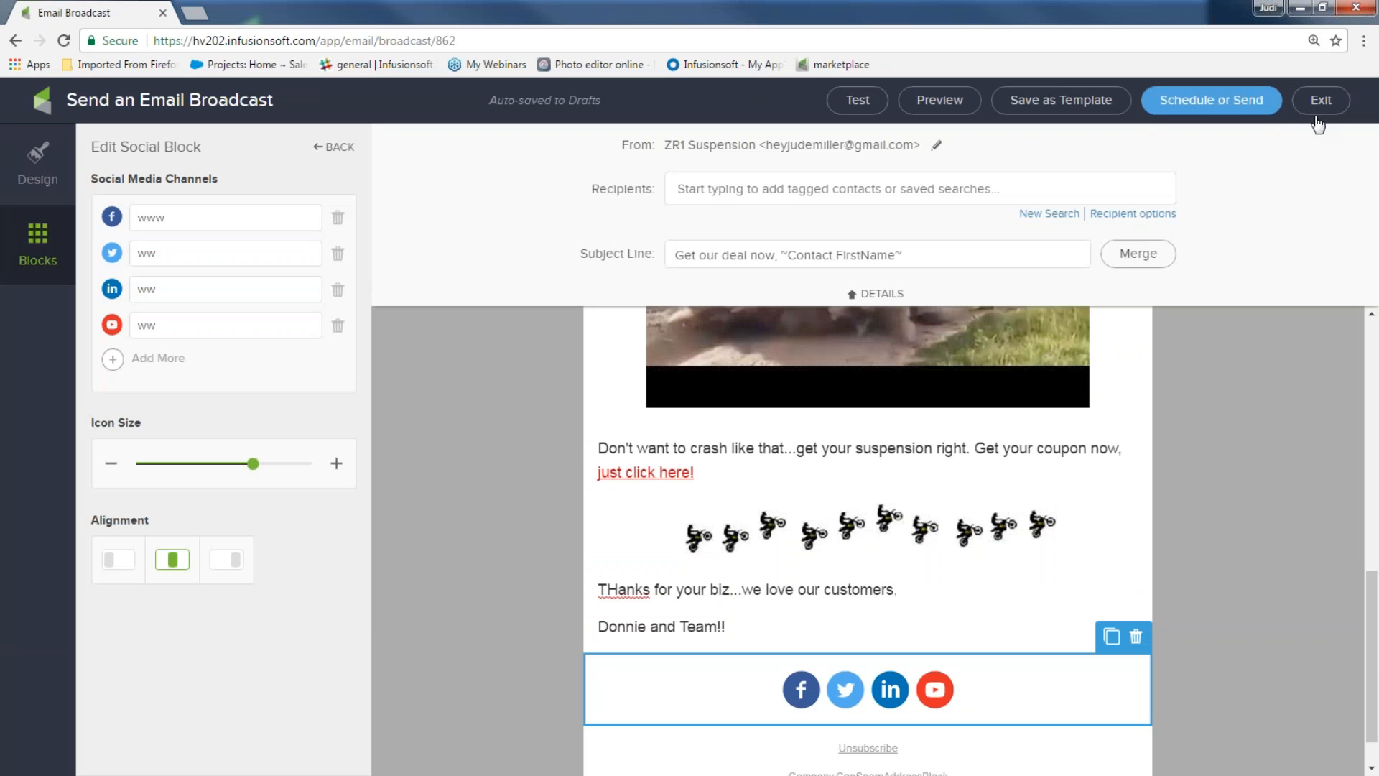
pyautogui.click(1218, 459)
# Save the finished email as a template named 'zr1 coupon'
pyautogui.scroll(6, 502, 420)
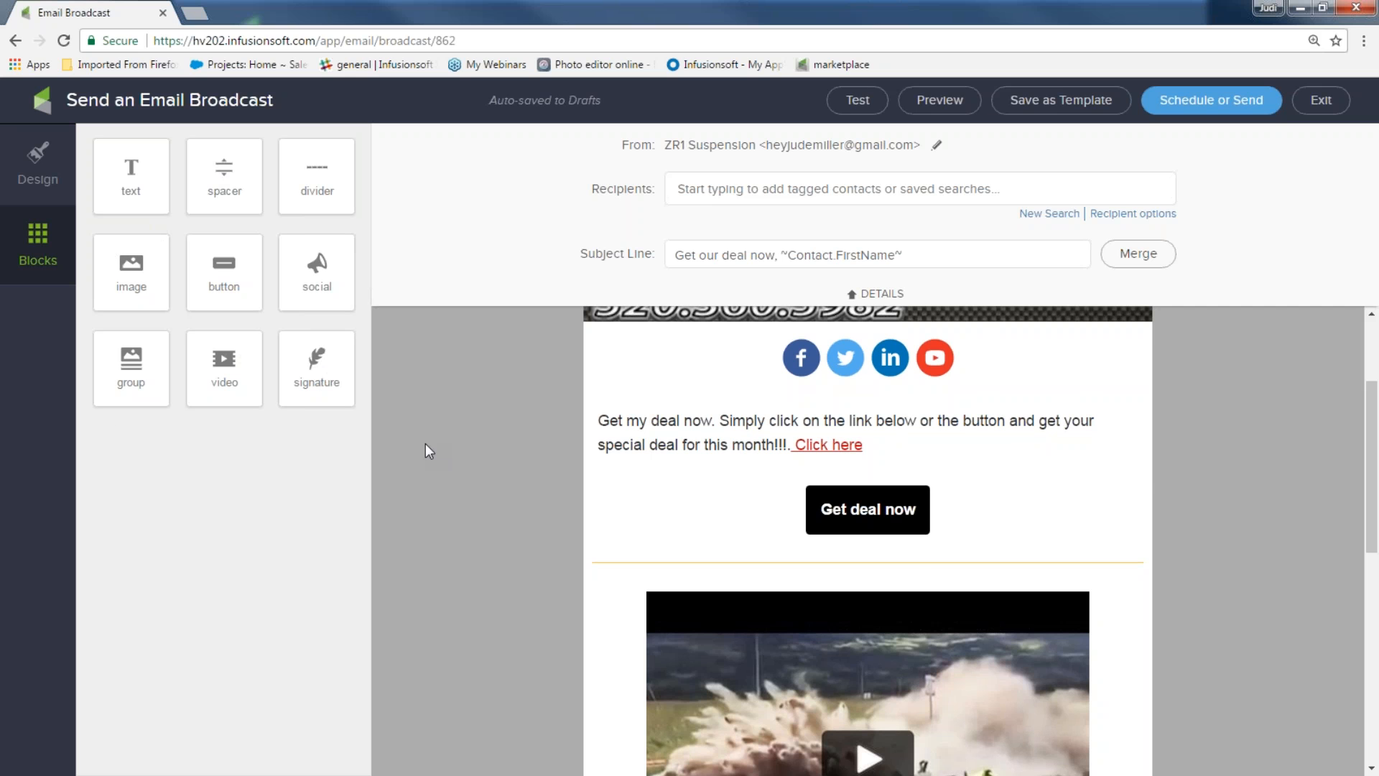
pyautogui.scroll(3, 1217, 476)
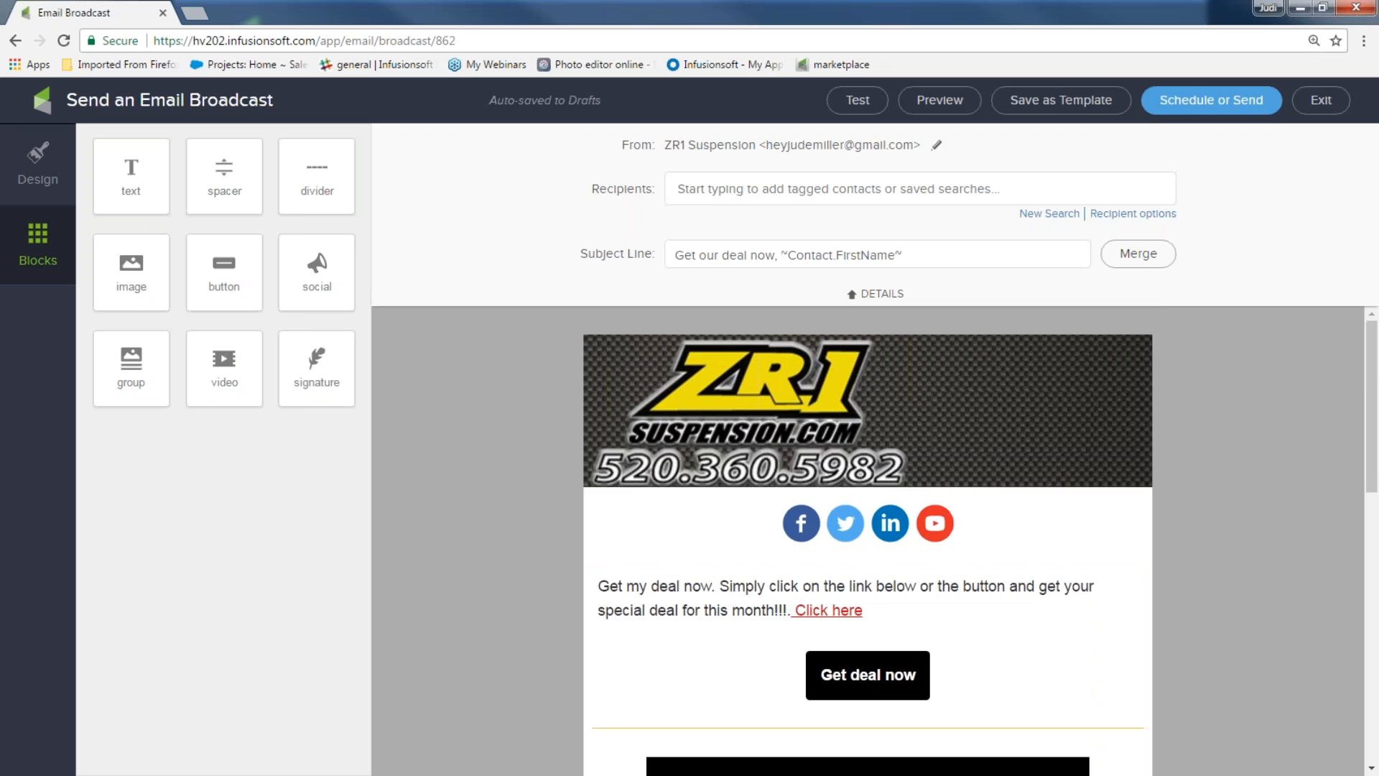
pyautogui.scroll(-9, 1218, 475)
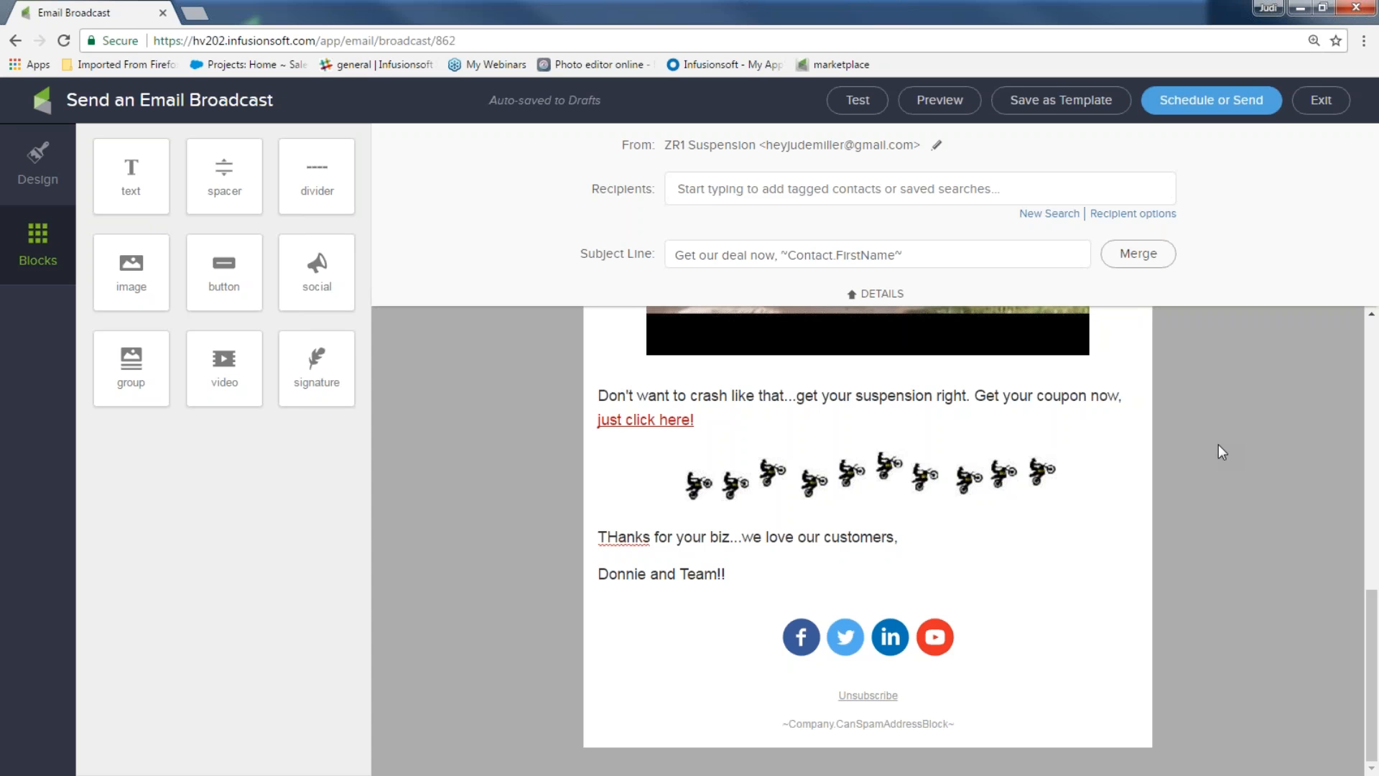
pyautogui.click(1037, 108)
pyautogui.write('zr')
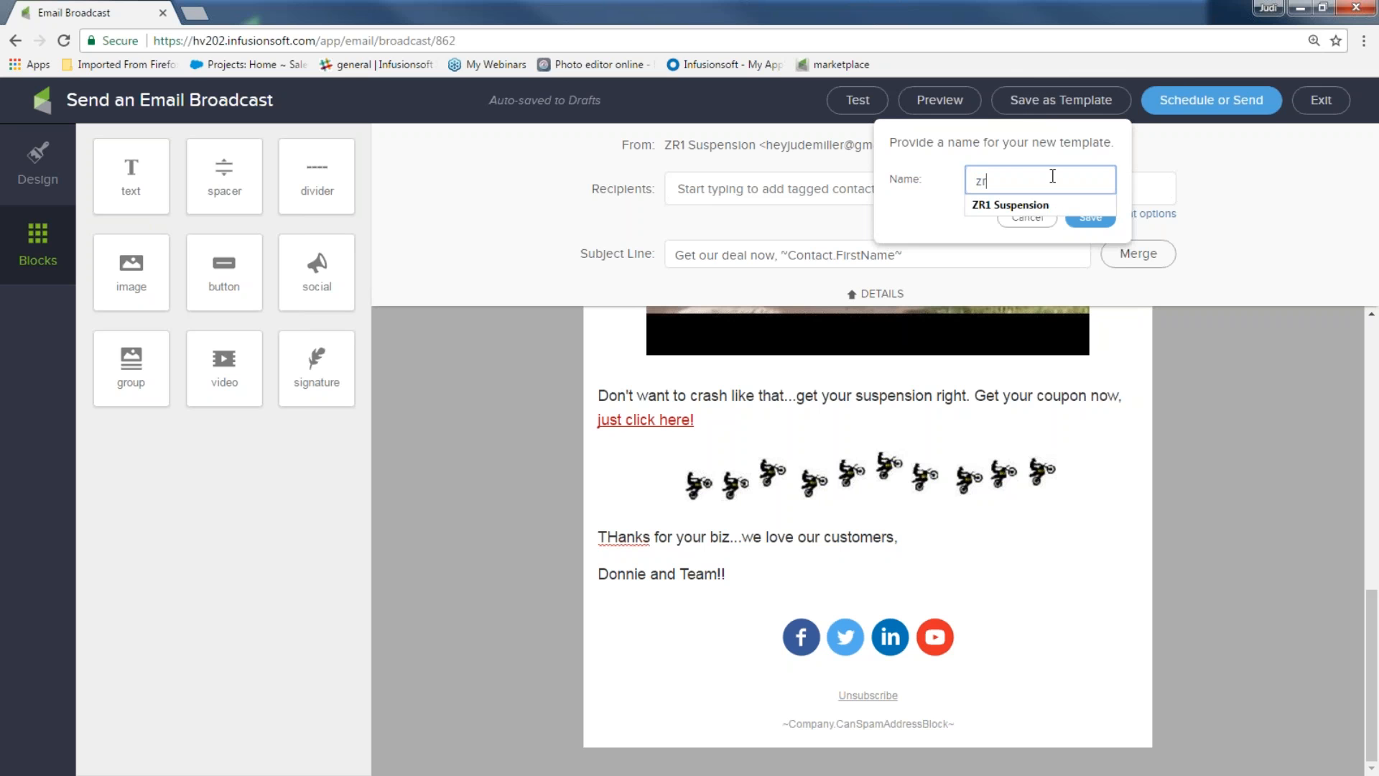
pyautogui.write('1 coupon')
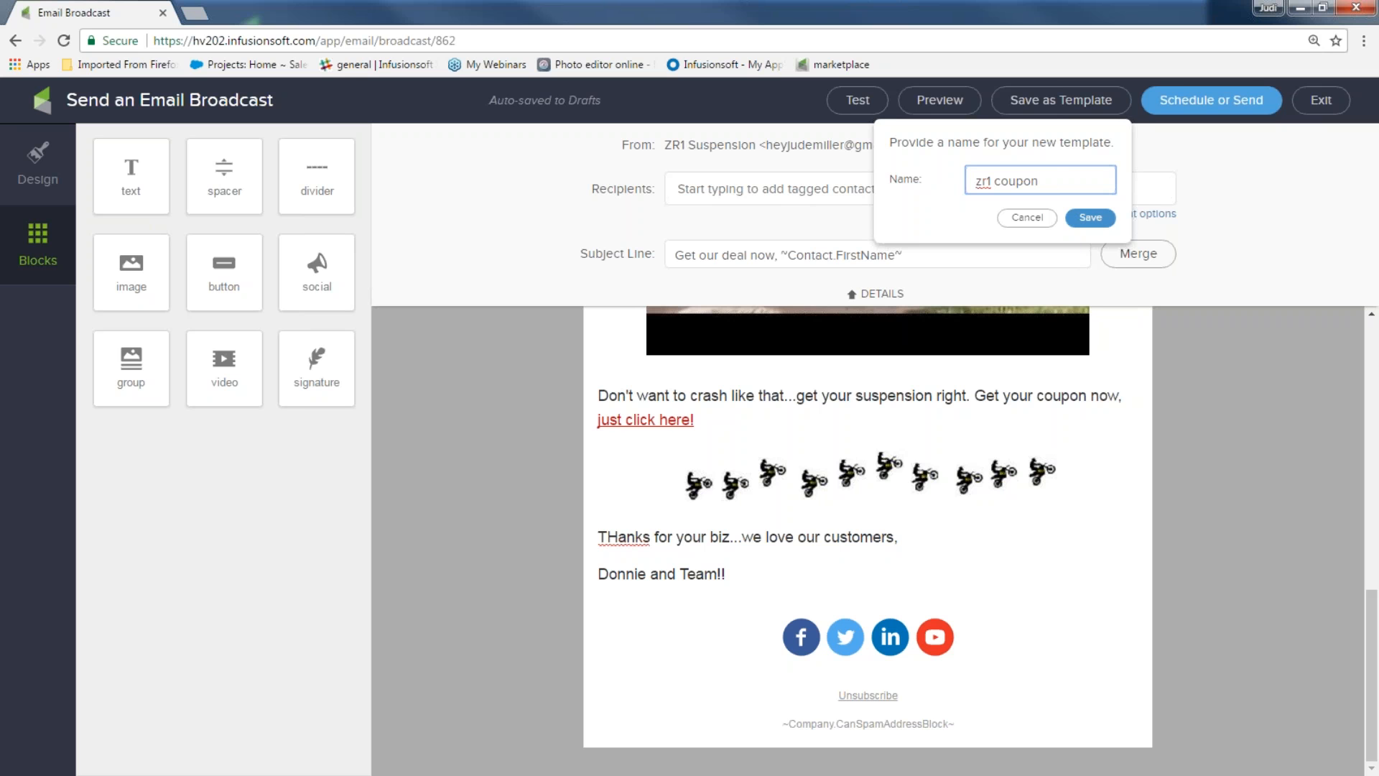
pyautogui.click(1078, 218)
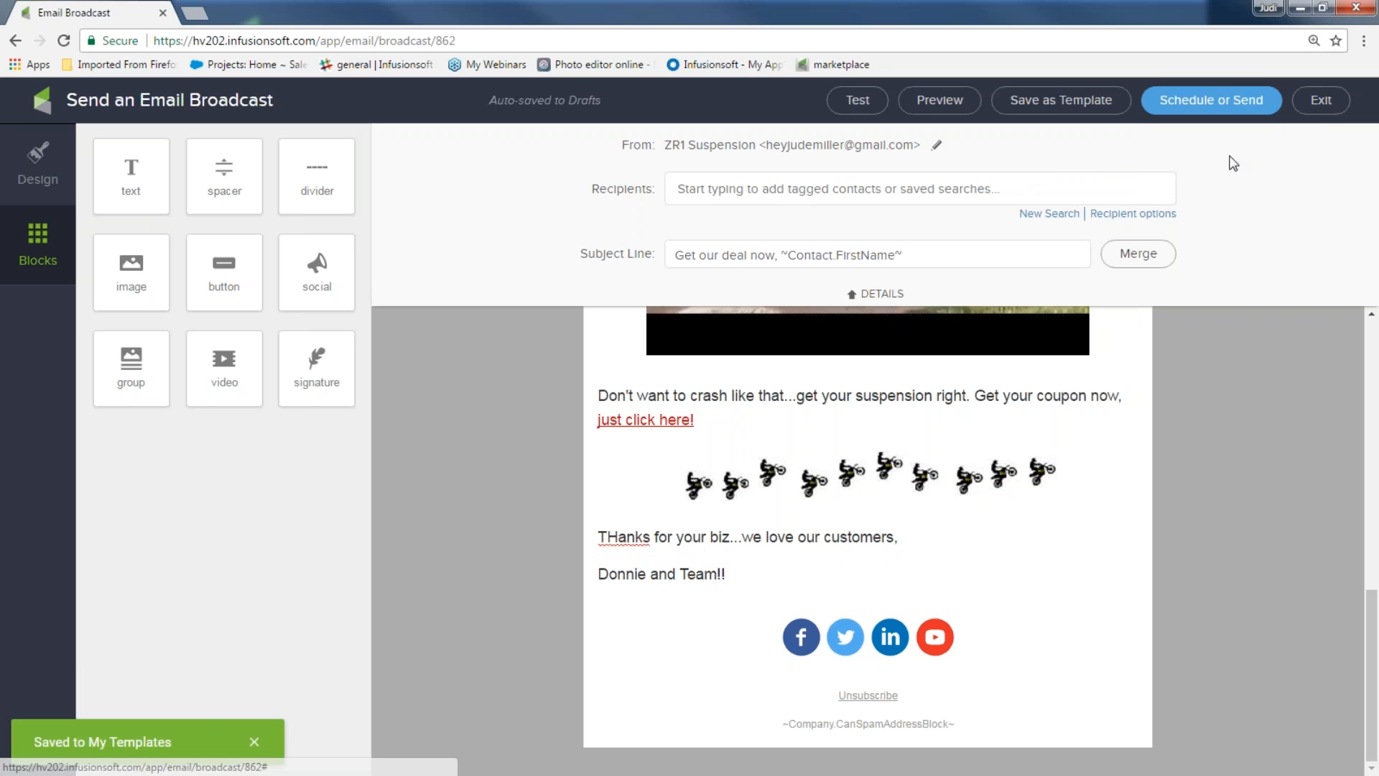
# Leave the editor and go via the dashboard to the Email & Broadcasts page
pyautogui.click(1320, 102)
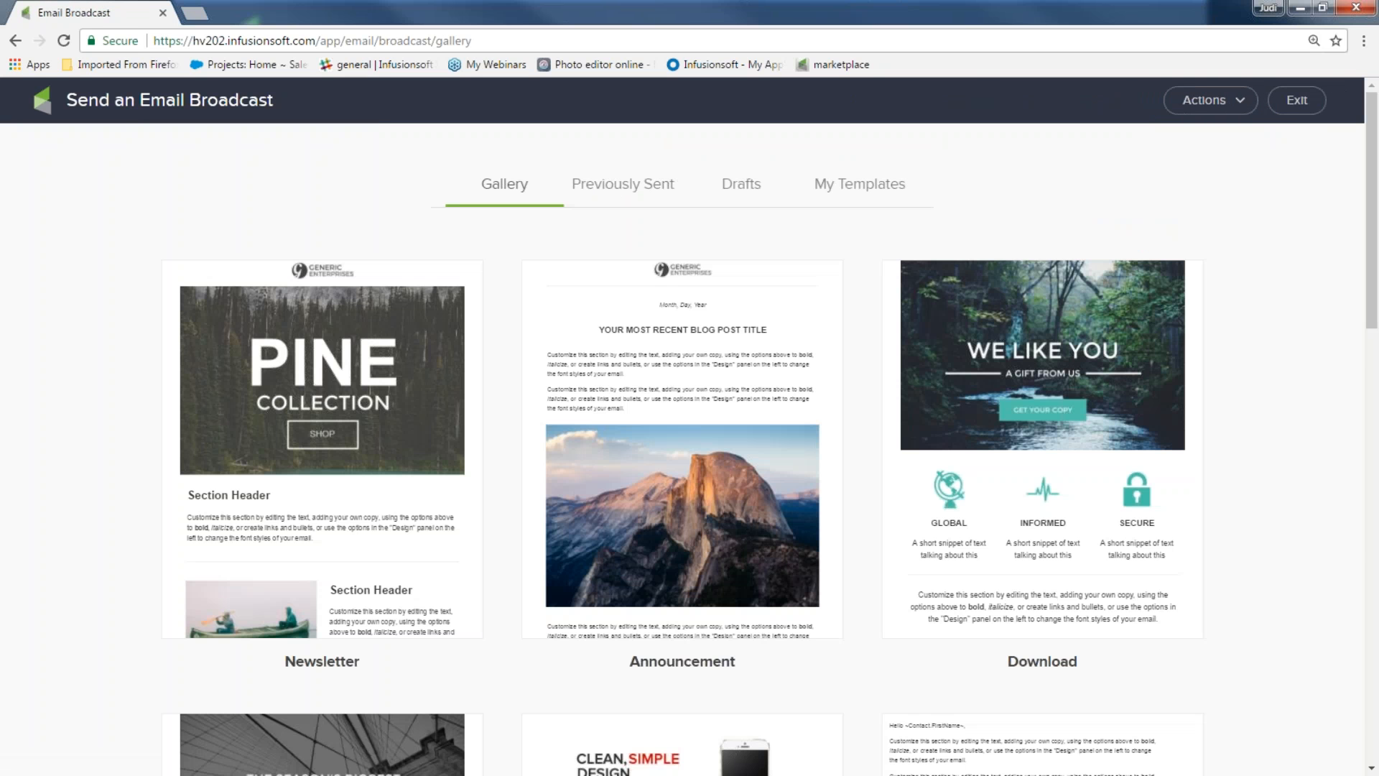
pyautogui.click(1302, 106)
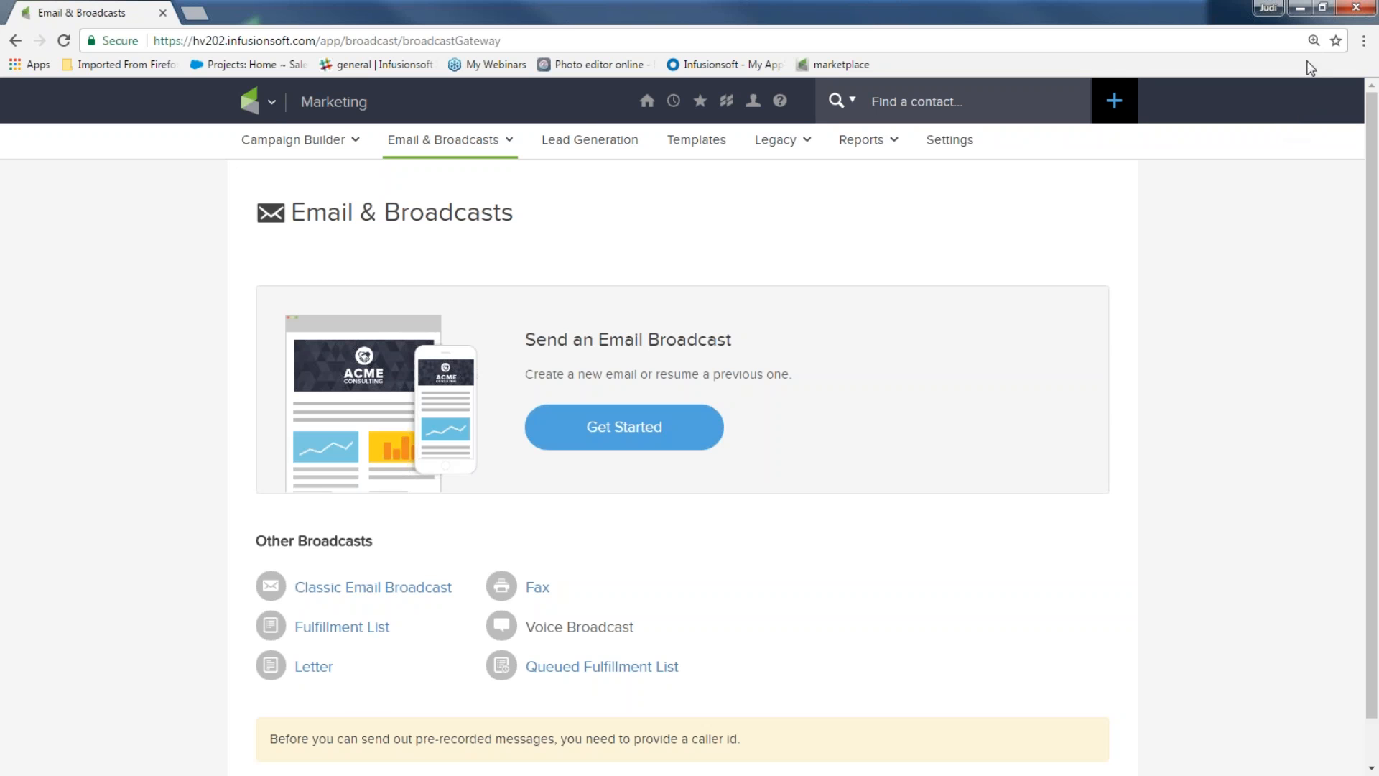
pyautogui.moveTo(646, 102)
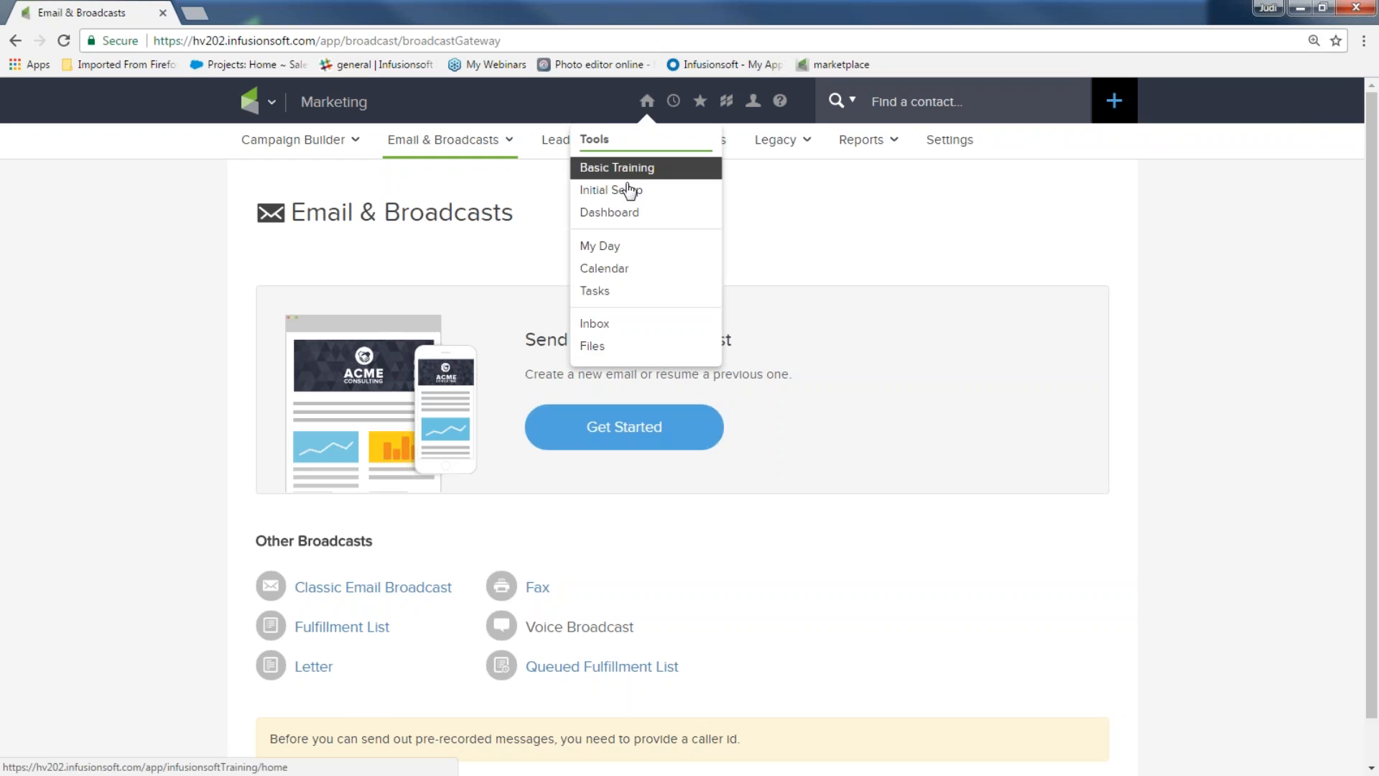
pyautogui.click(622, 213)
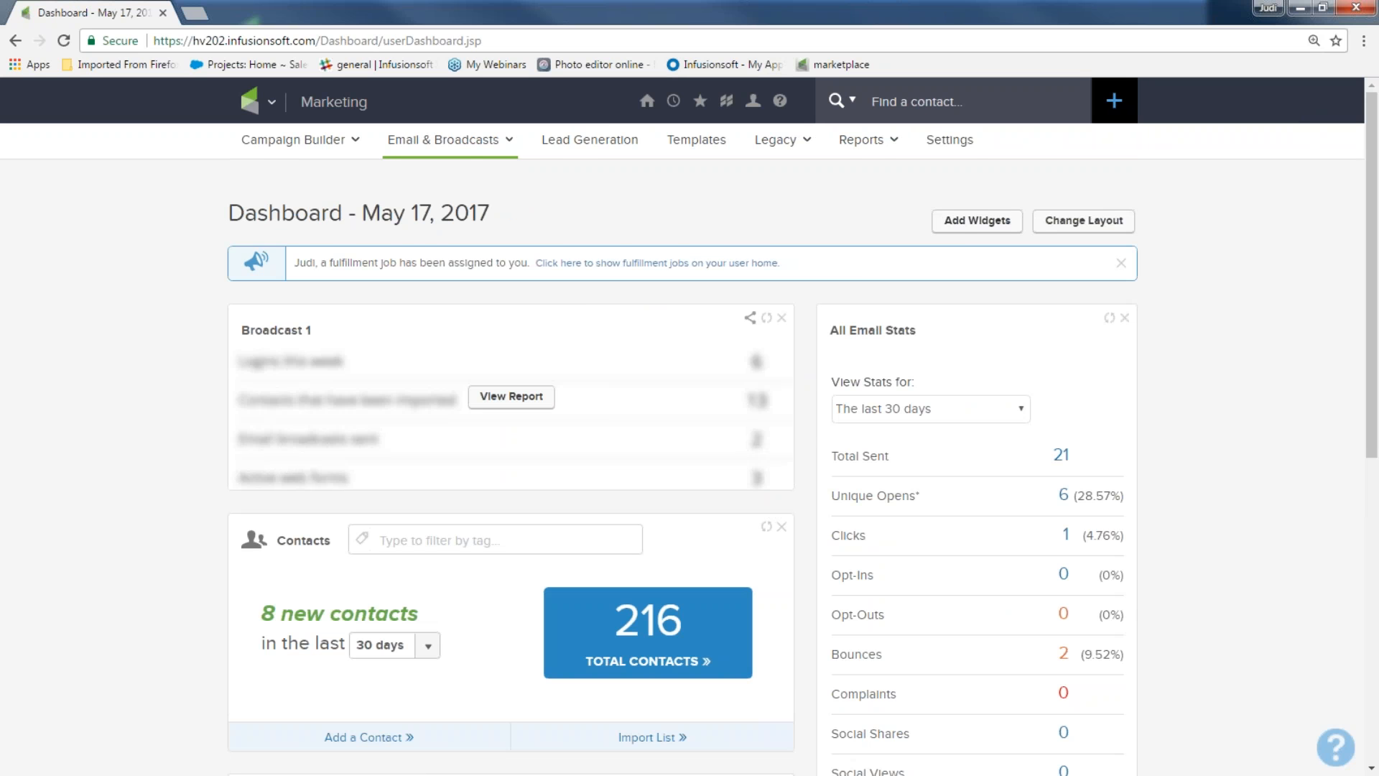
pyautogui.click(275, 102)
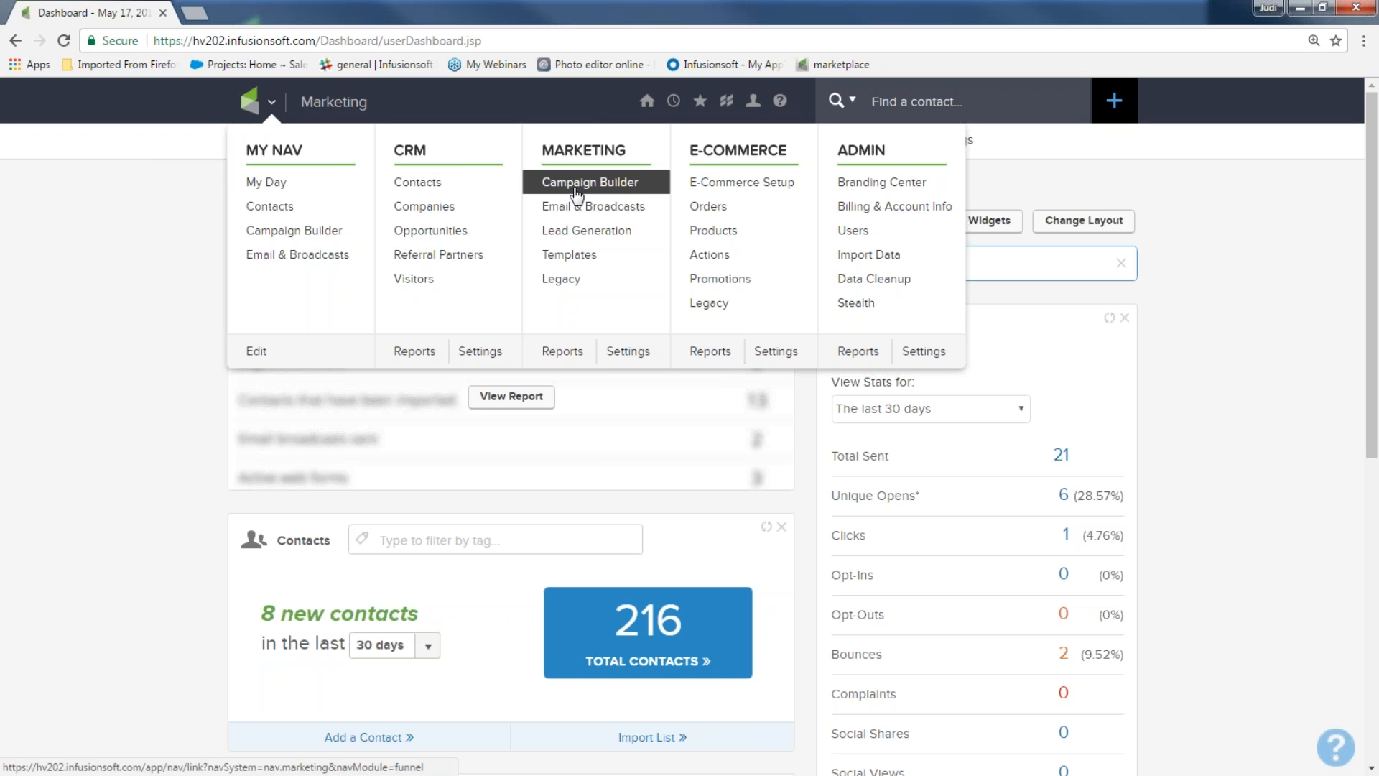
pyautogui.click(583, 208)
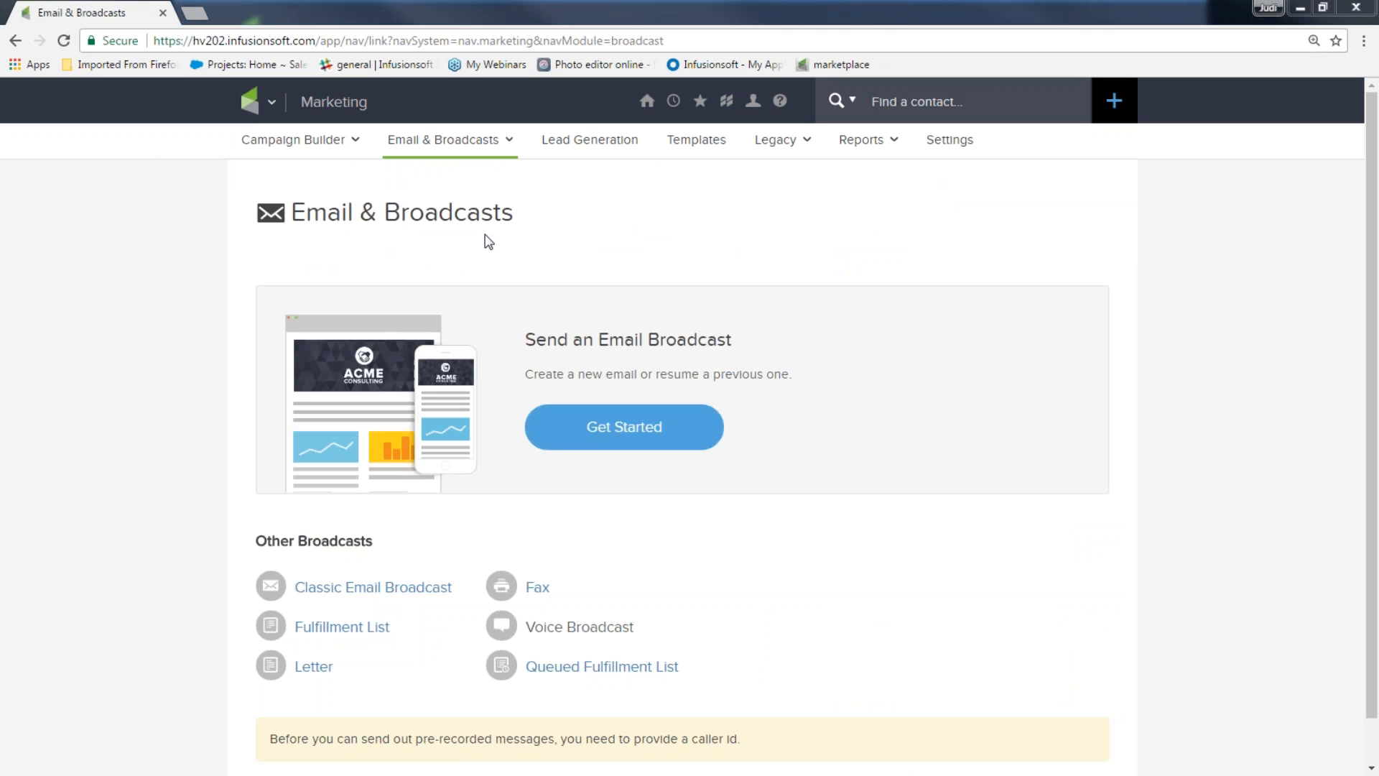
# Start a new broadcast from the saved Moto template in My Templates
pyautogui.click(625, 427)
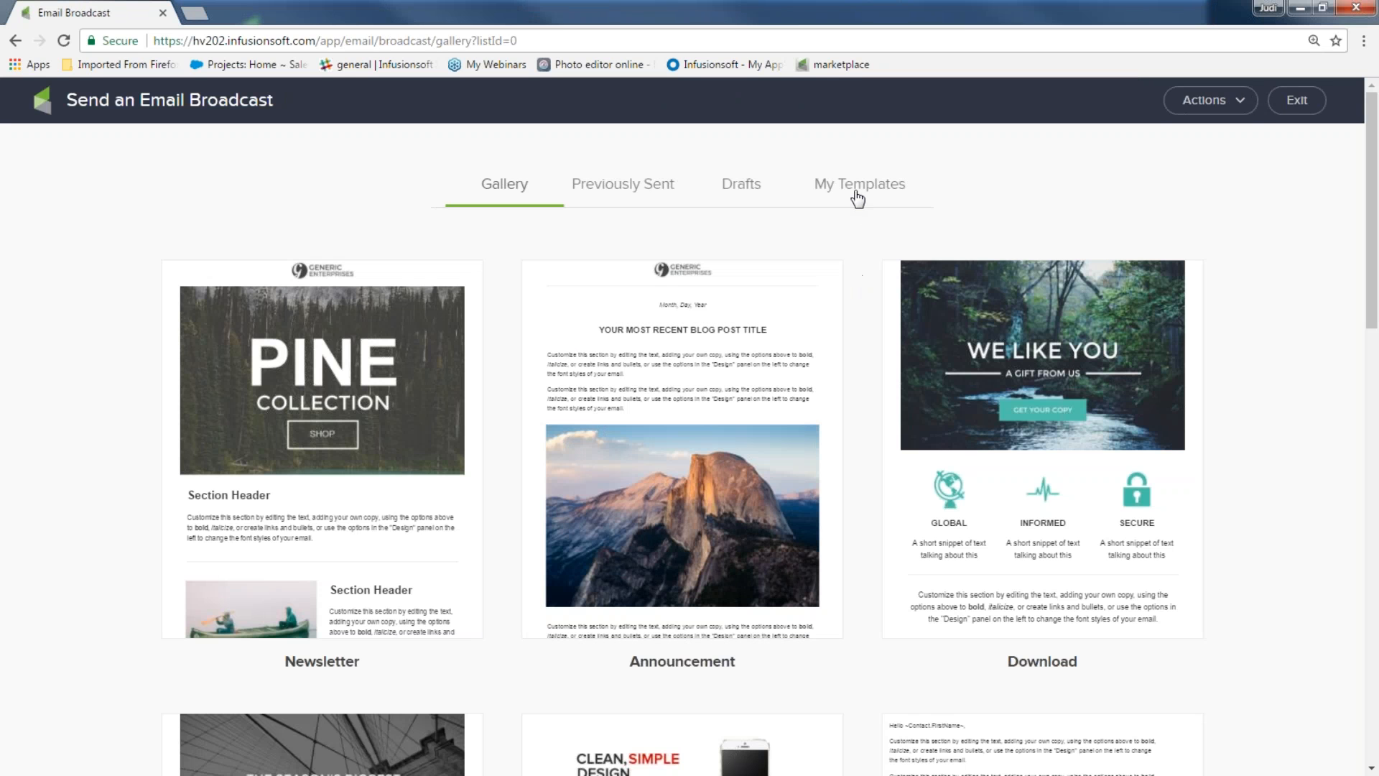
pyautogui.click(857, 194)
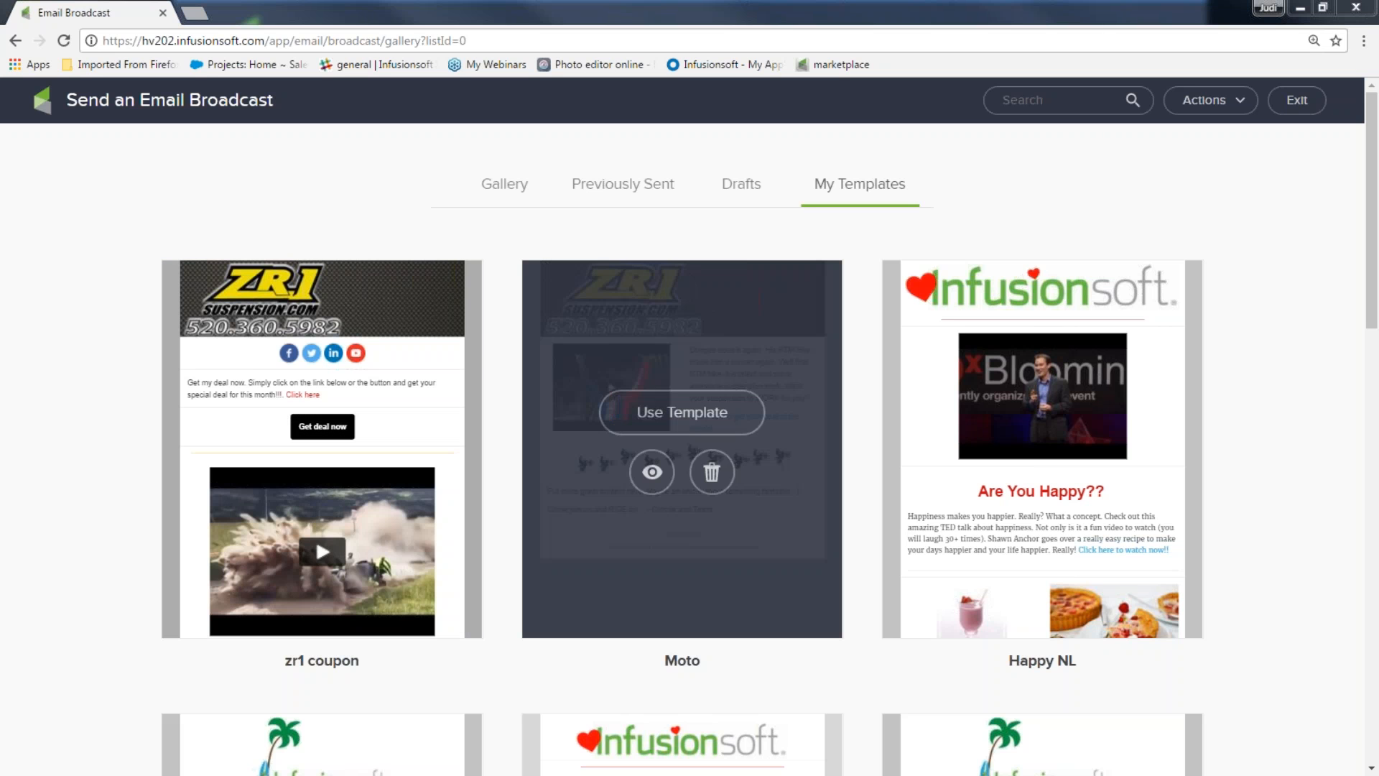
pyautogui.click(662, 412)
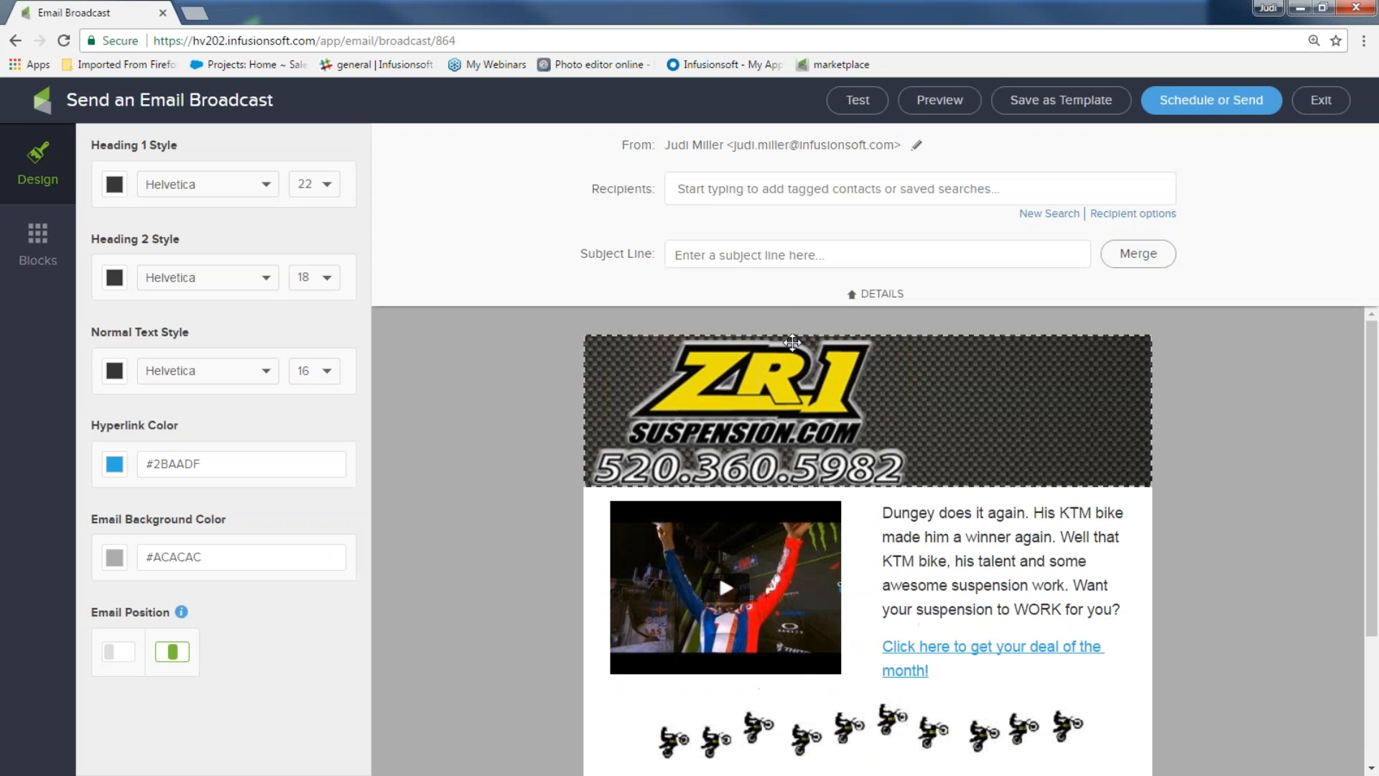
# Enter the subject 'Here is your monthly deal, ~Contact.FirstName~' using the First Name merge field
pyautogui.scroll(-3, 814, 392)
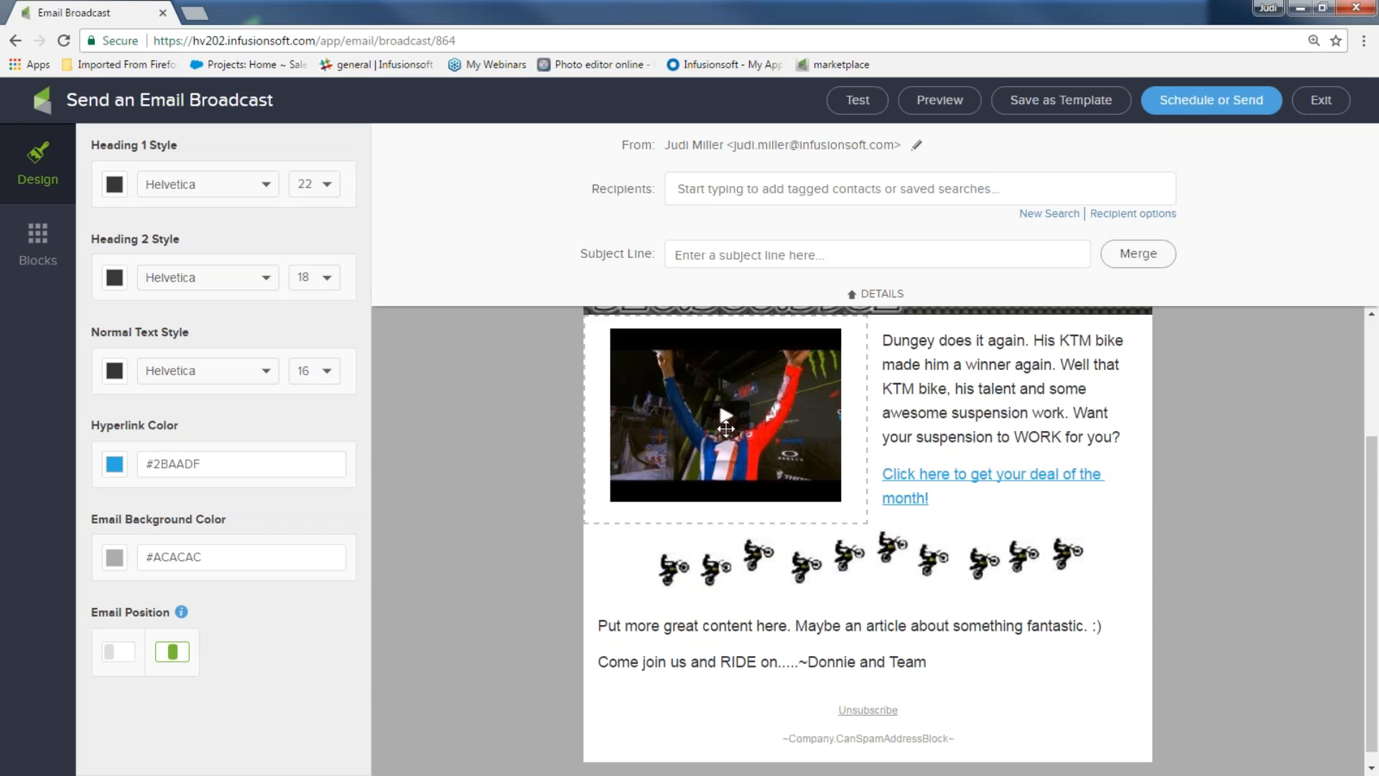
pyautogui.moveTo(953, 500); pyautogui.dragTo(881, 476)
pyautogui.scroll(-1, 801, 708)
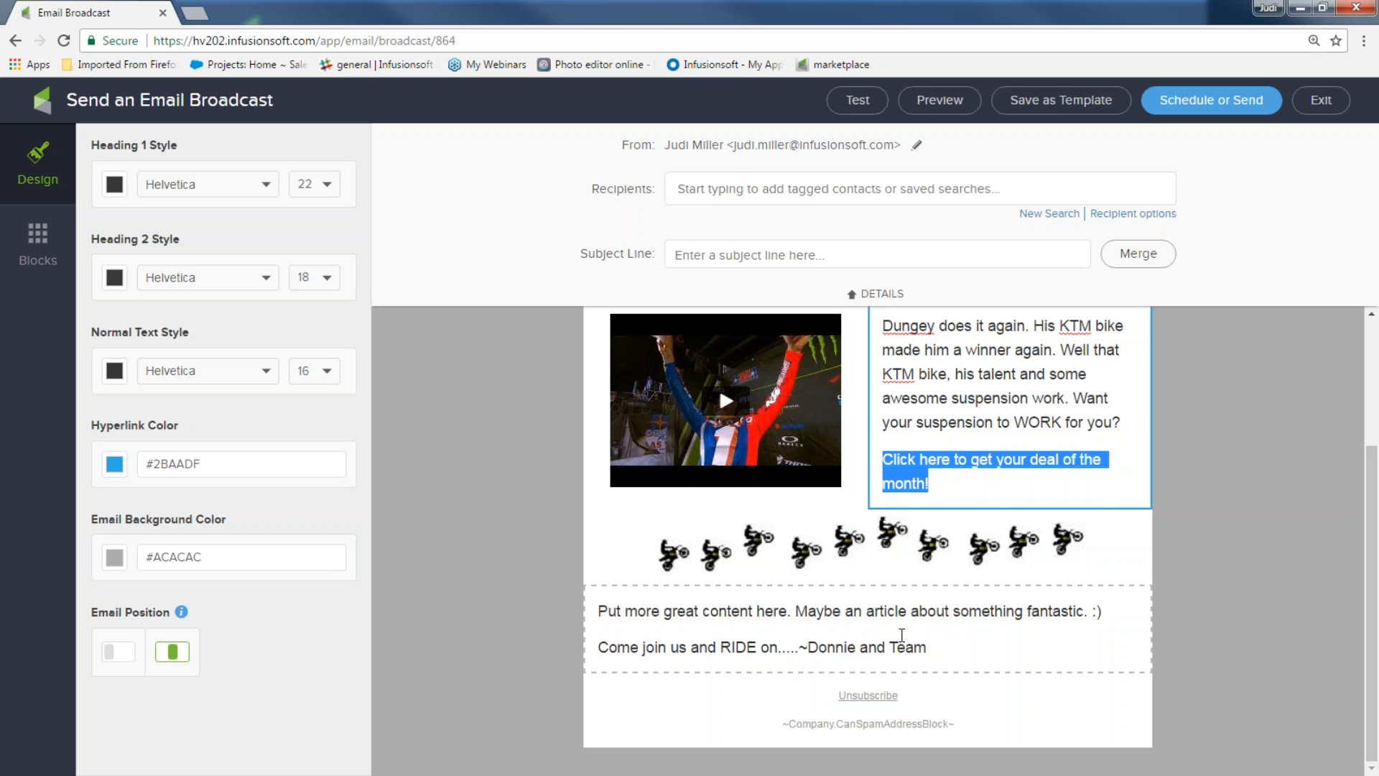
pyautogui.click(703, 263)
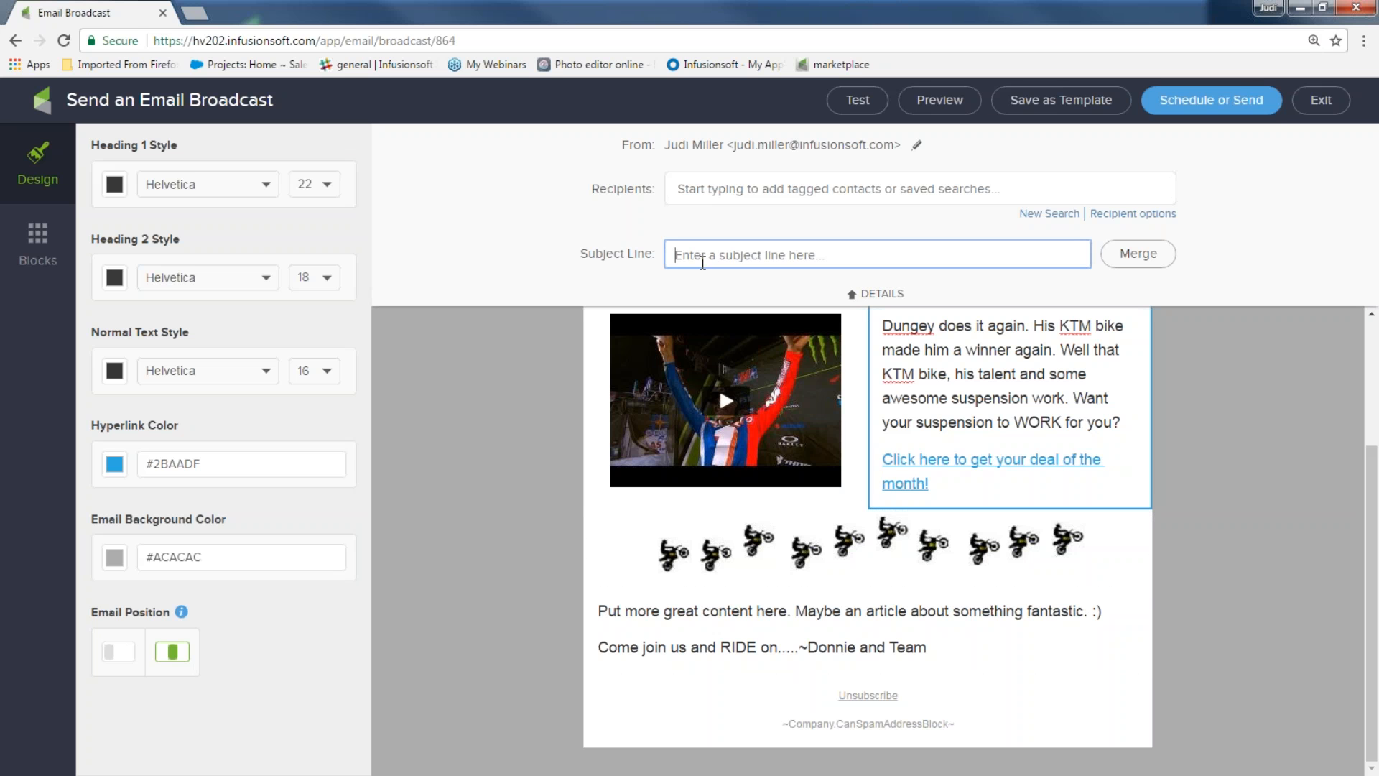
pyautogui.write('Here is your monthly deal')
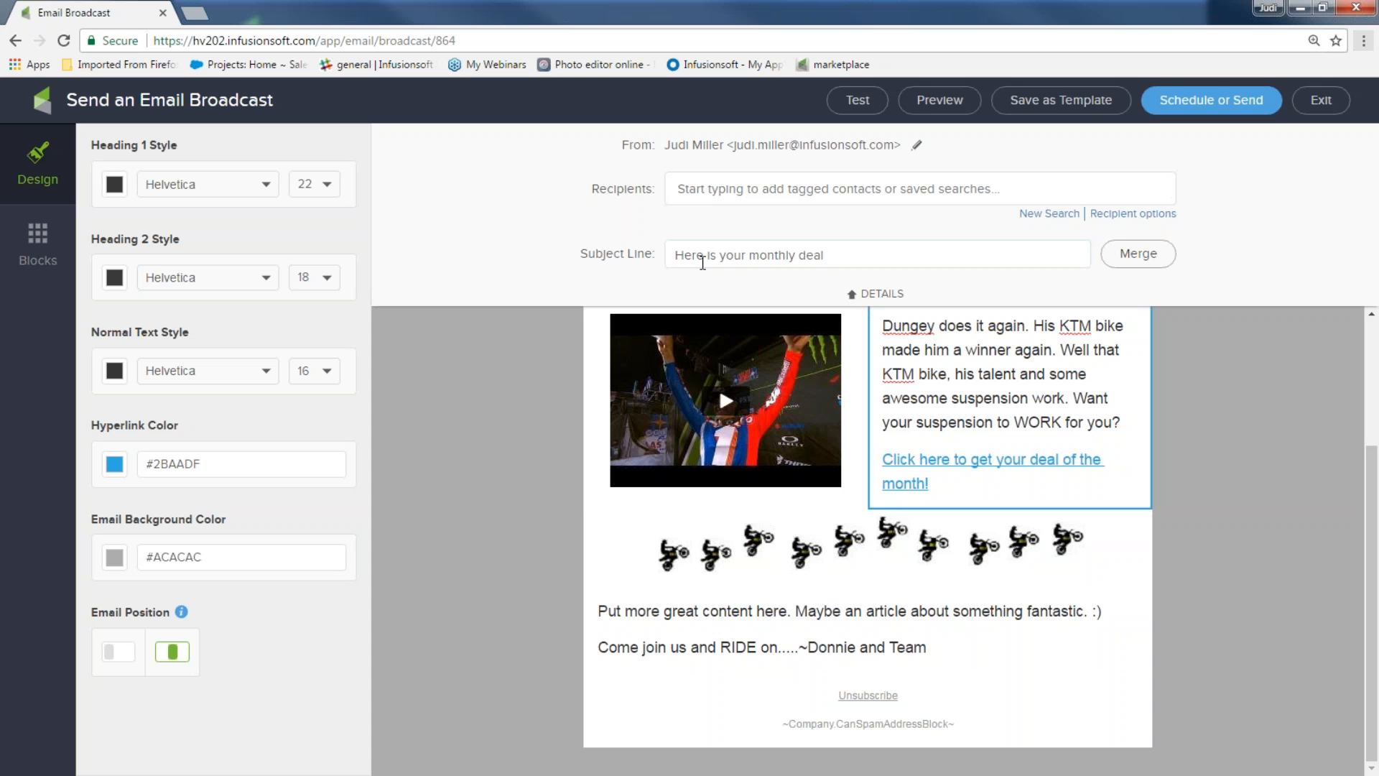
pyautogui.click(850, 253)
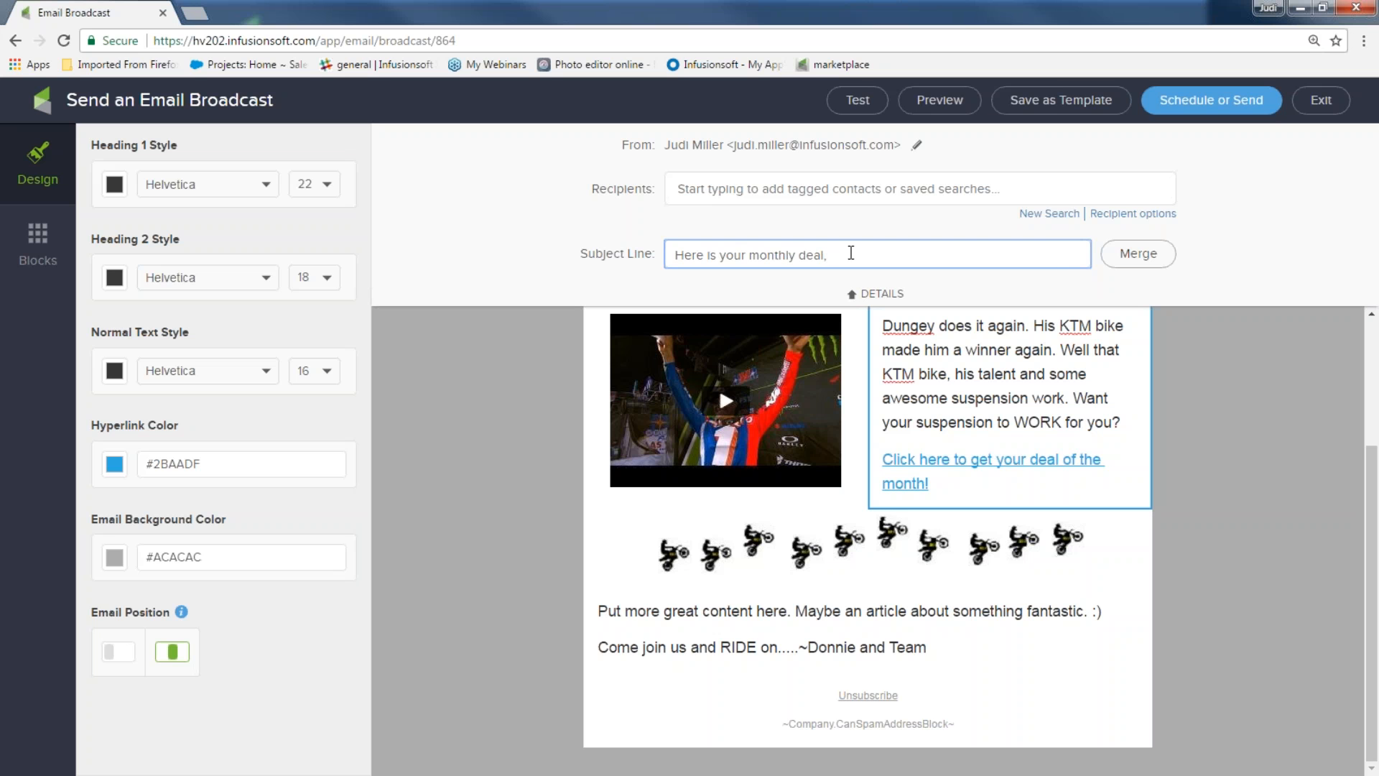
pyautogui.click(1127, 258)
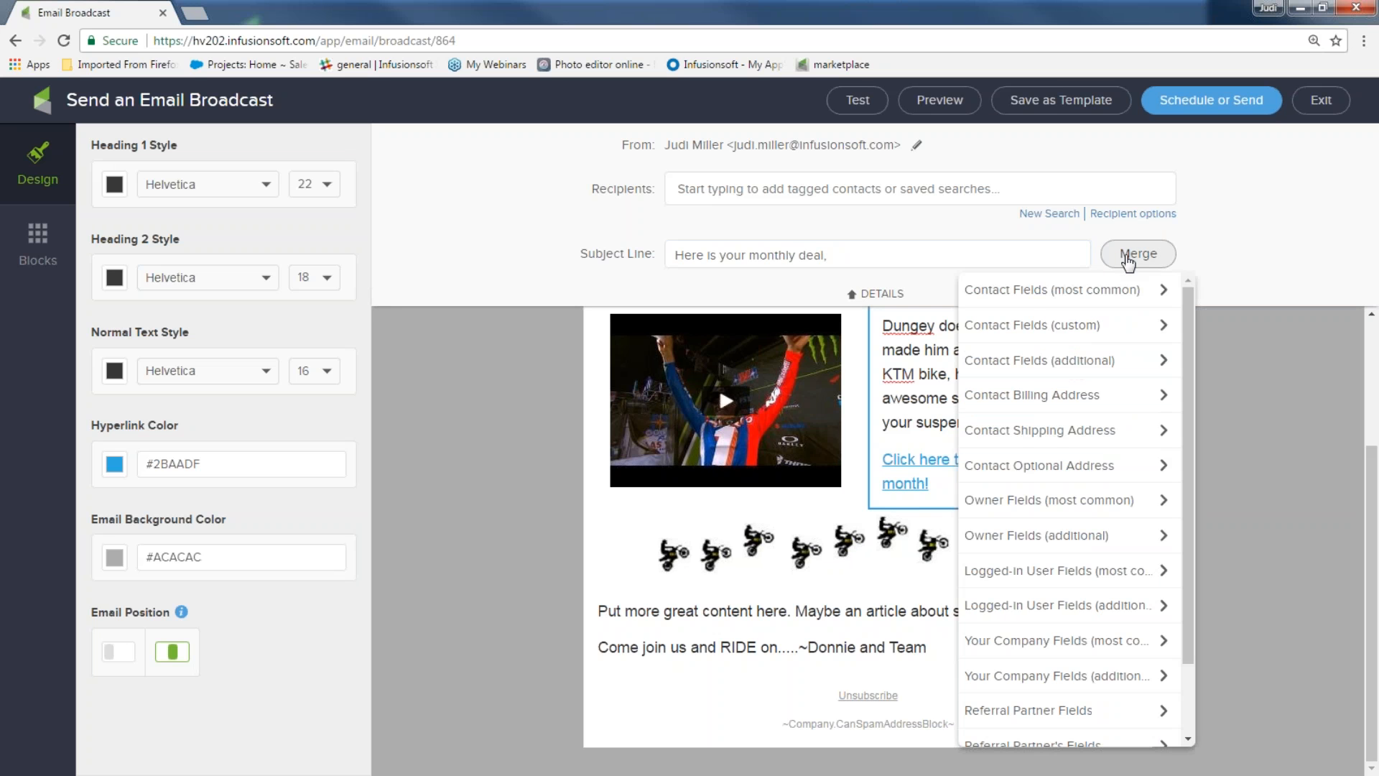
pyautogui.click(1073, 300)
pyautogui.click(1032, 321)
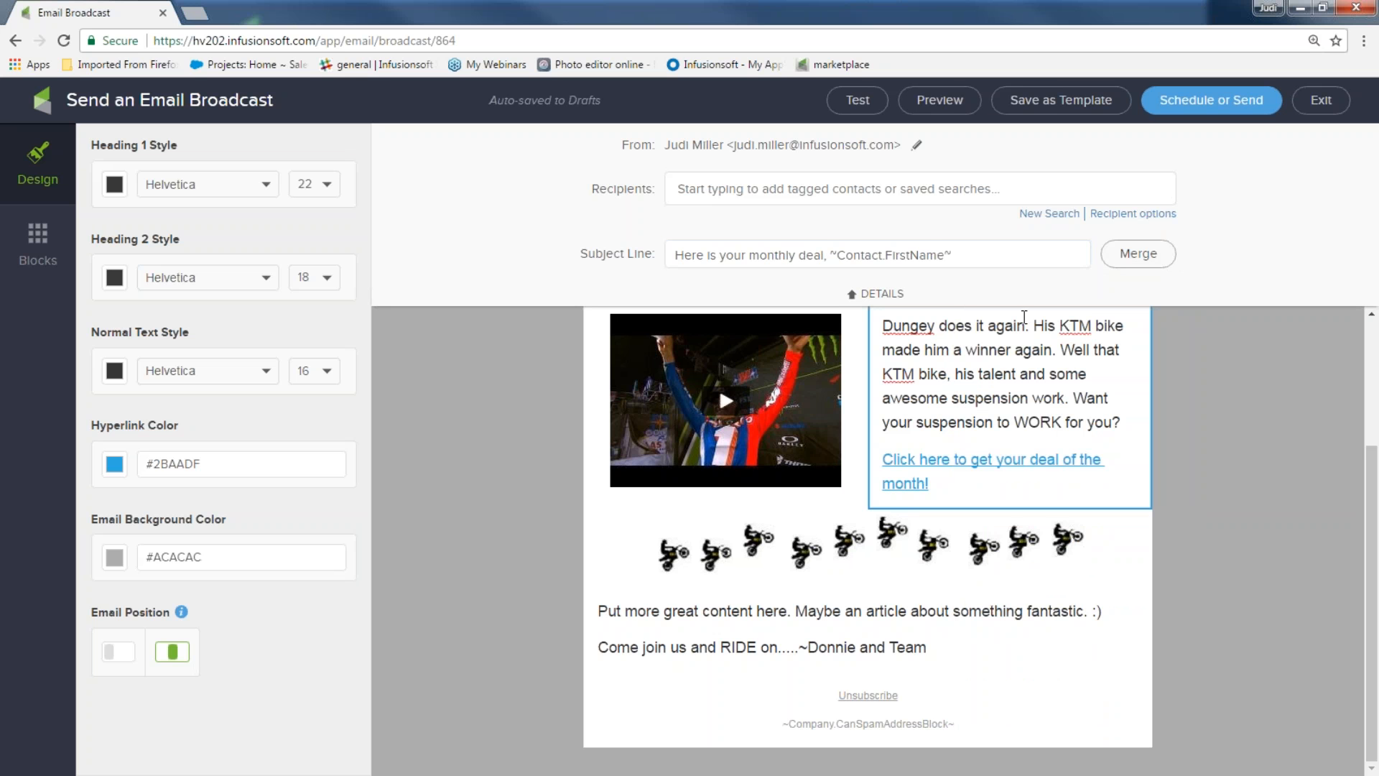
pyautogui.click(917, 146)
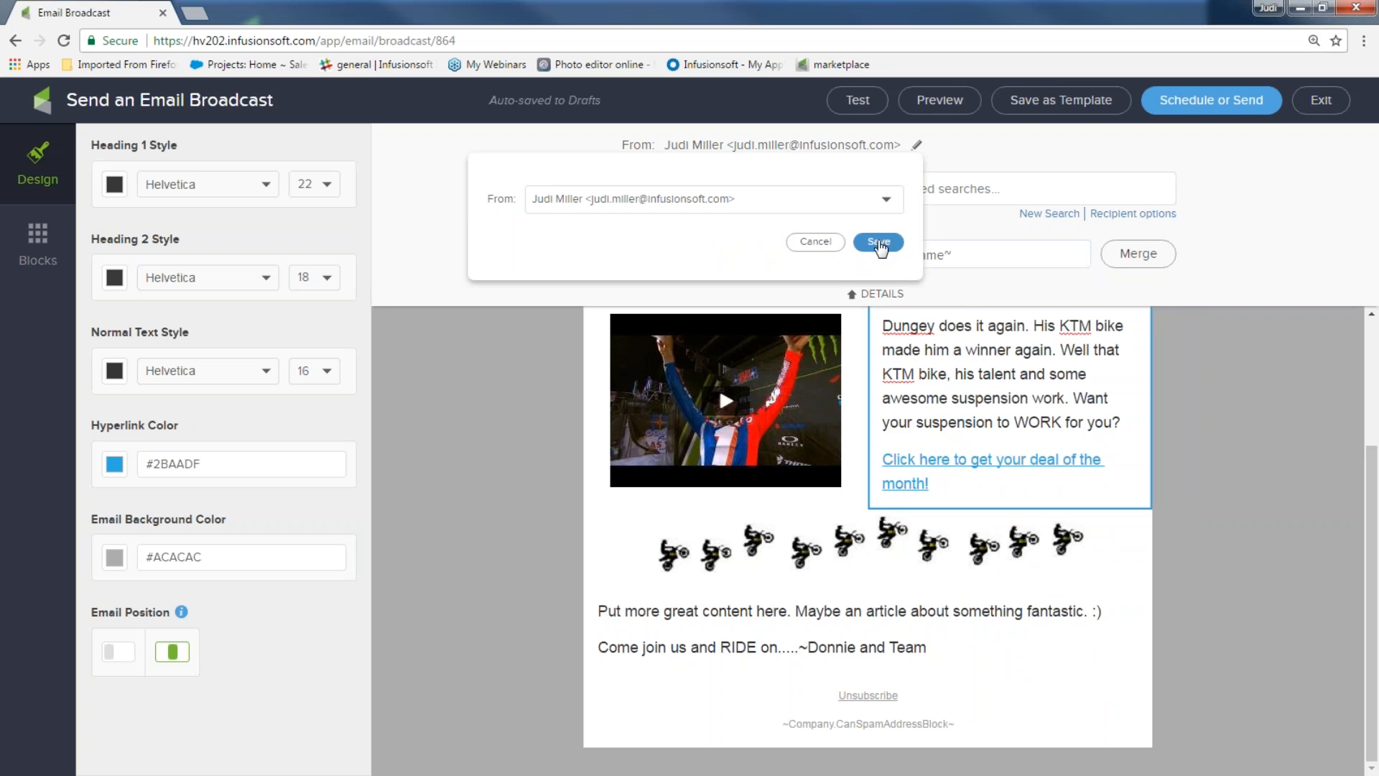
# Change the sender to Other... with name ZR1 and a custom e-mail address, and save
pyautogui.click(887, 201)
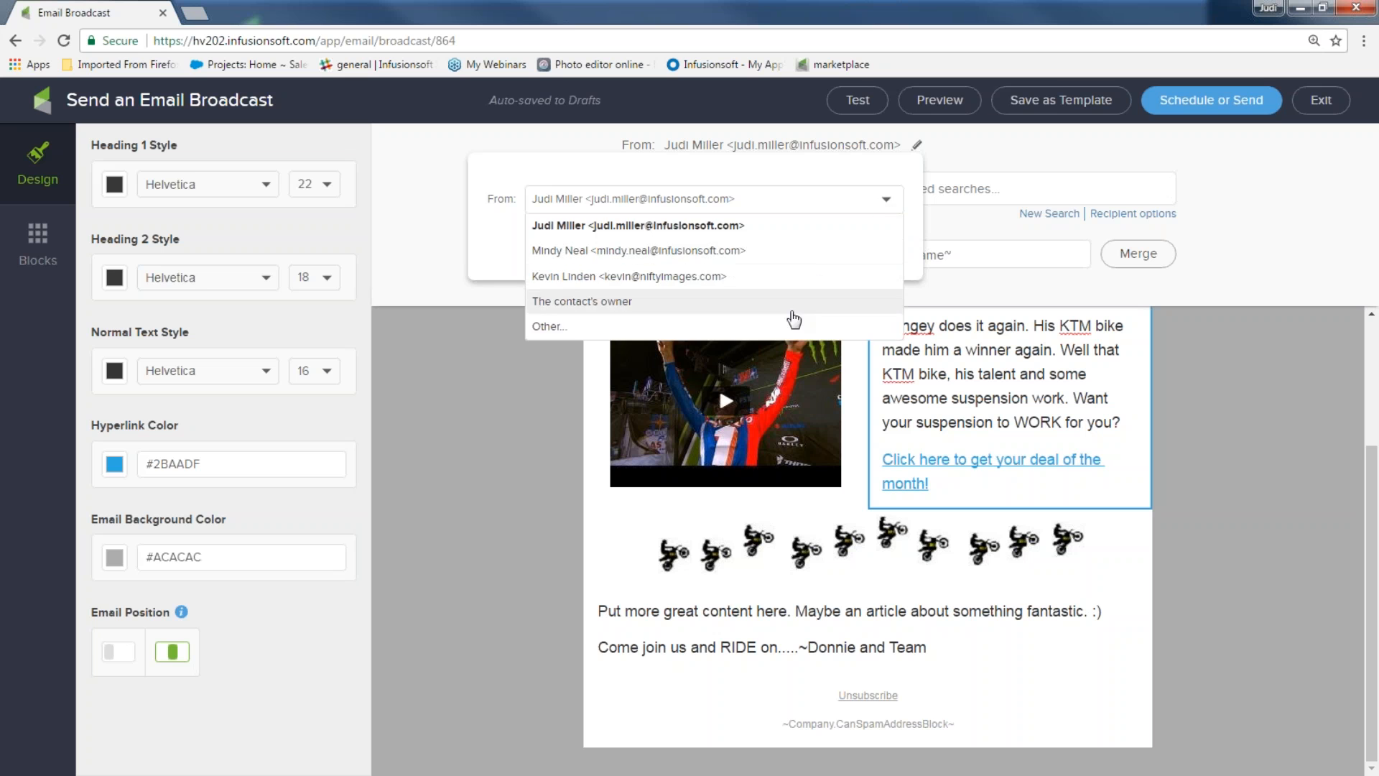
pyautogui.click(788, 327)
pyautogui.click(637, 240)
pyautogui.write('ZR1')
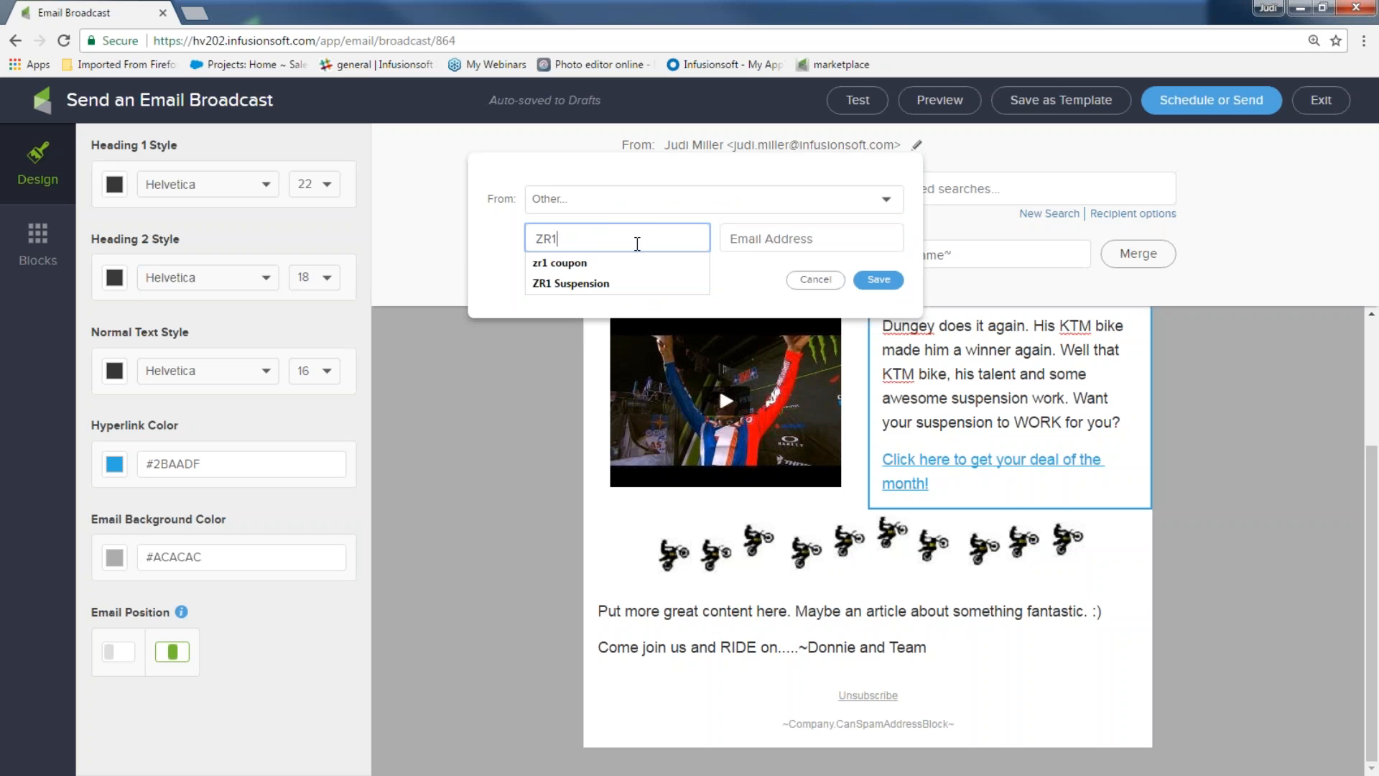
pyautogui.click(783, 237)
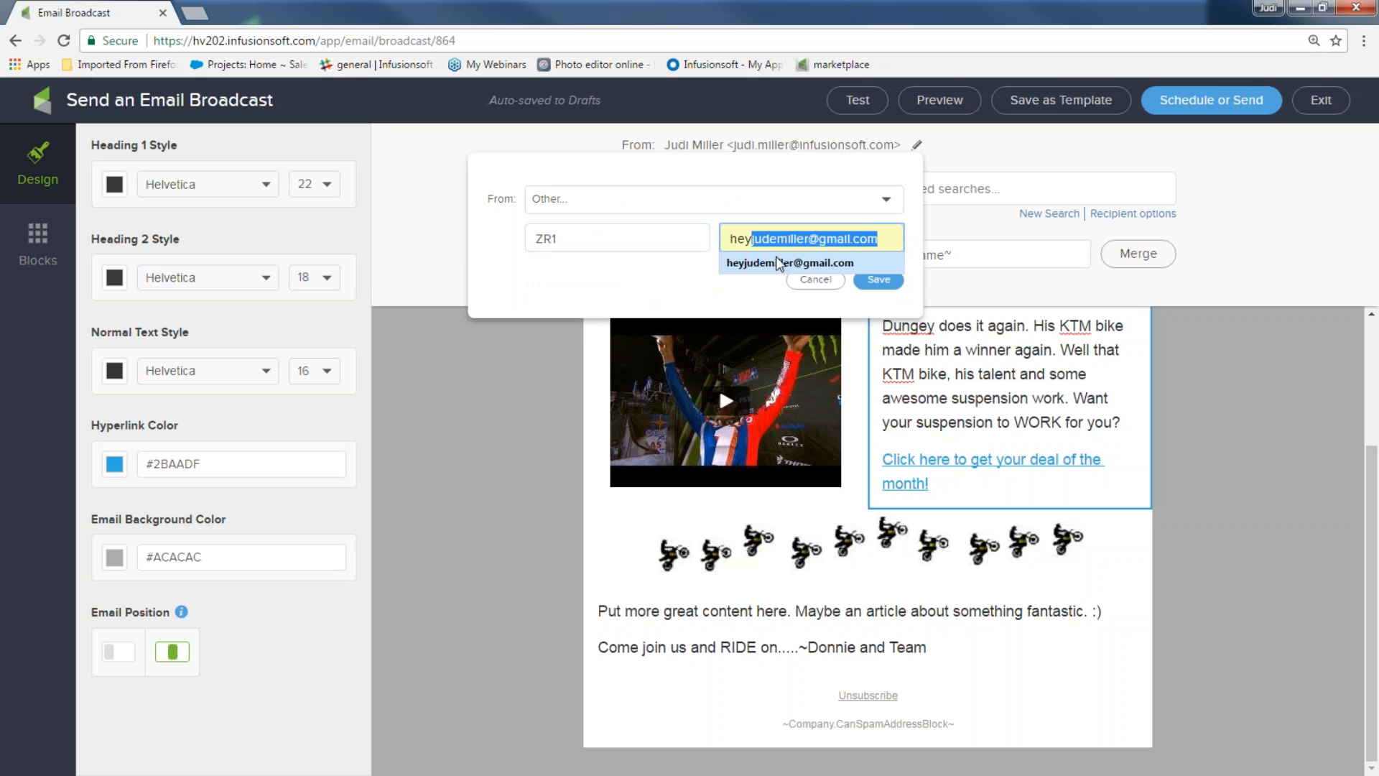
pyautogui.click(779, 263)
pyautogui.click(878, 279)
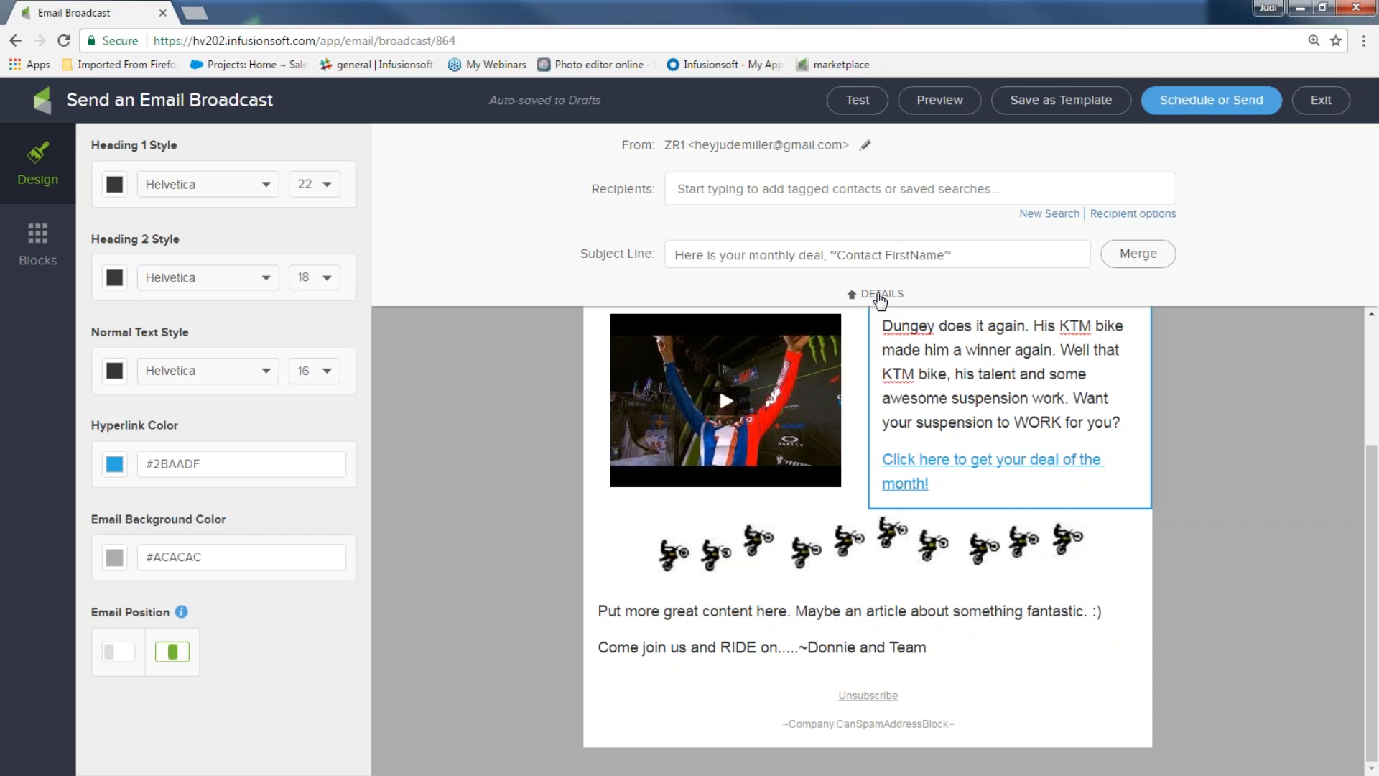
# Add then remove the 2017 newsletter list as recipients, and start a New Search
pyautogui.click(767, 194)
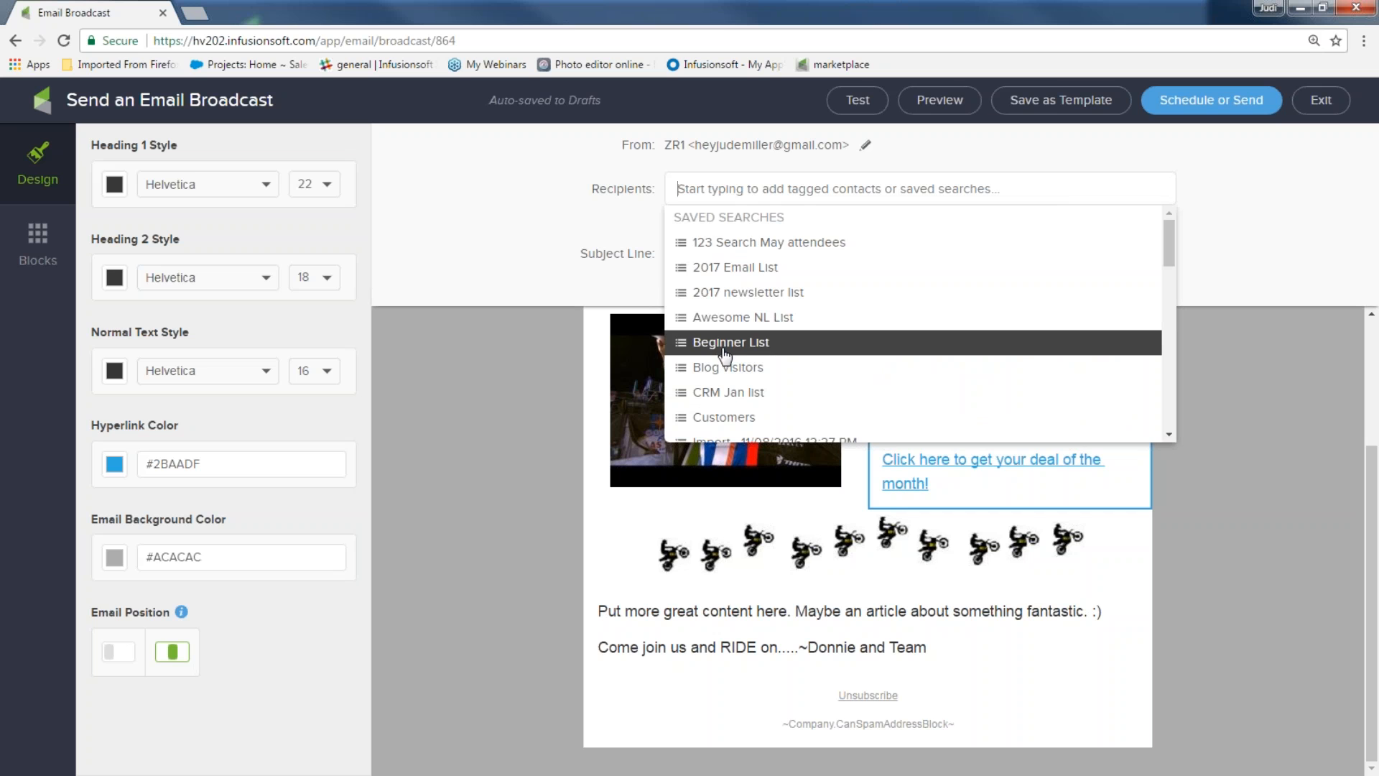
pyautogui.click(739, 295)
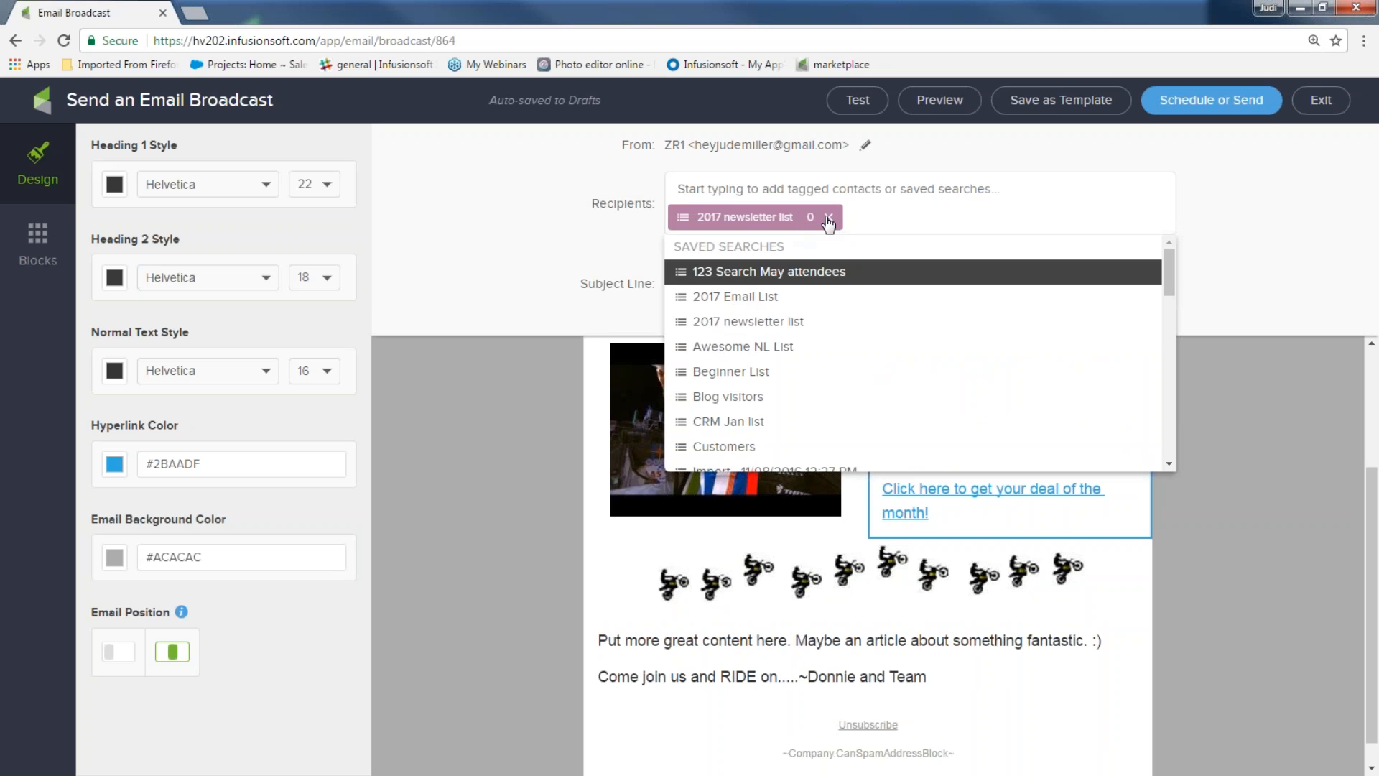
pyautogui.click(828, 218)
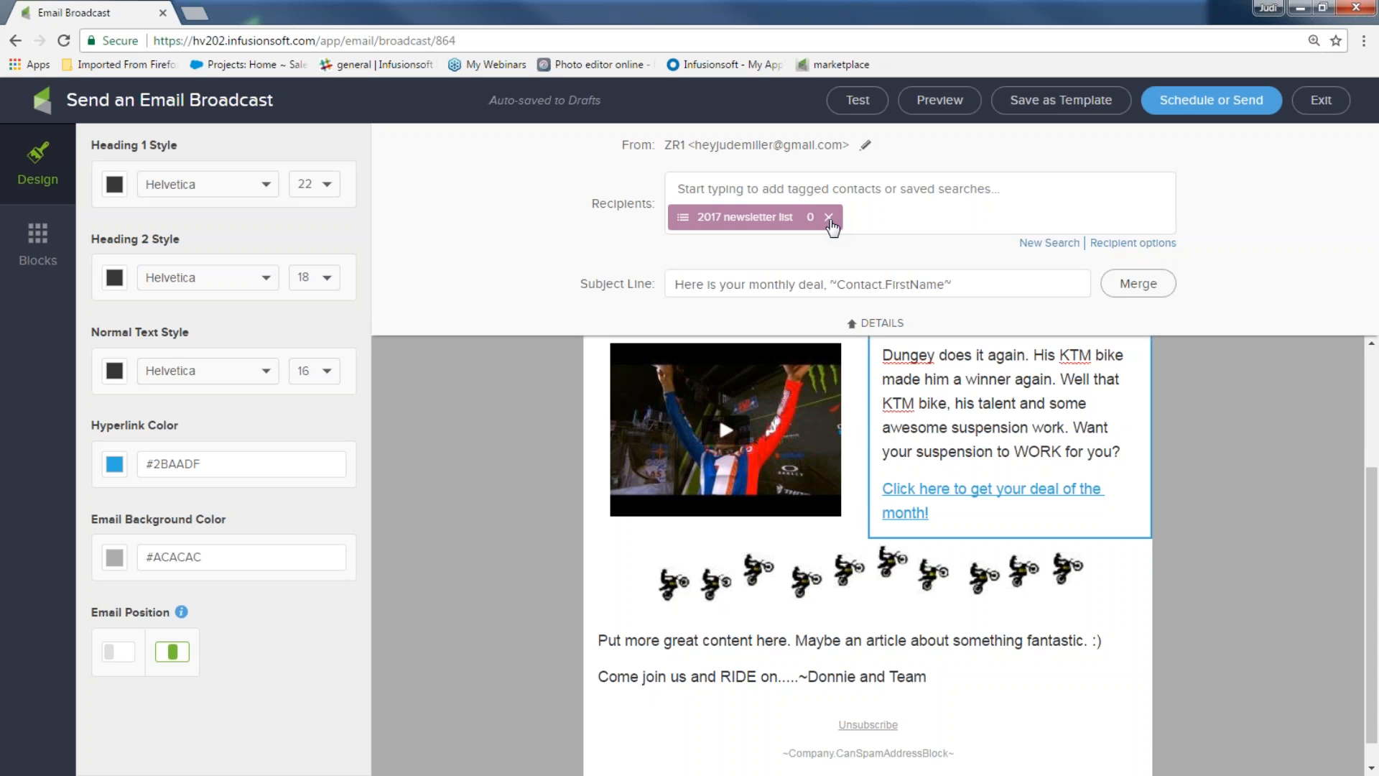
pyautogui.click(829, 217)
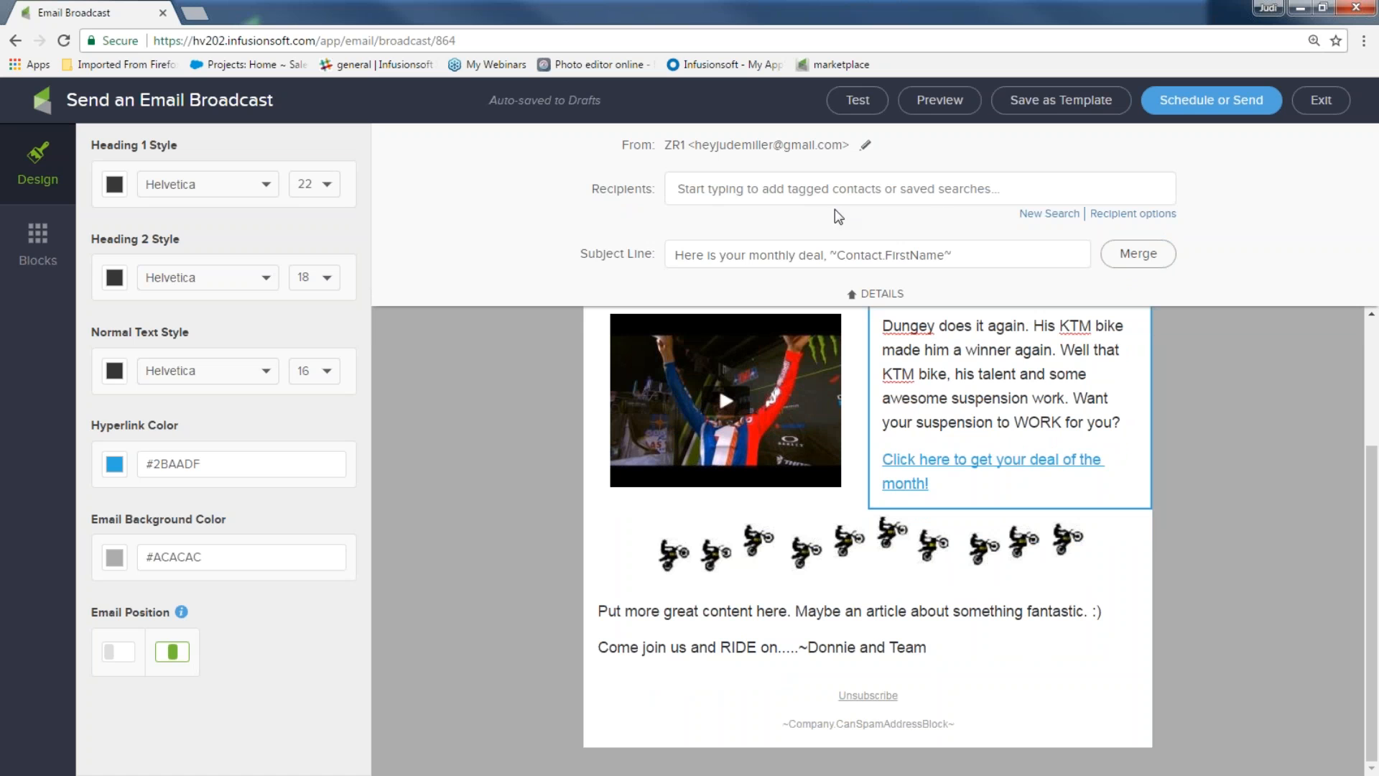
pyautogui.click(1047, 215)
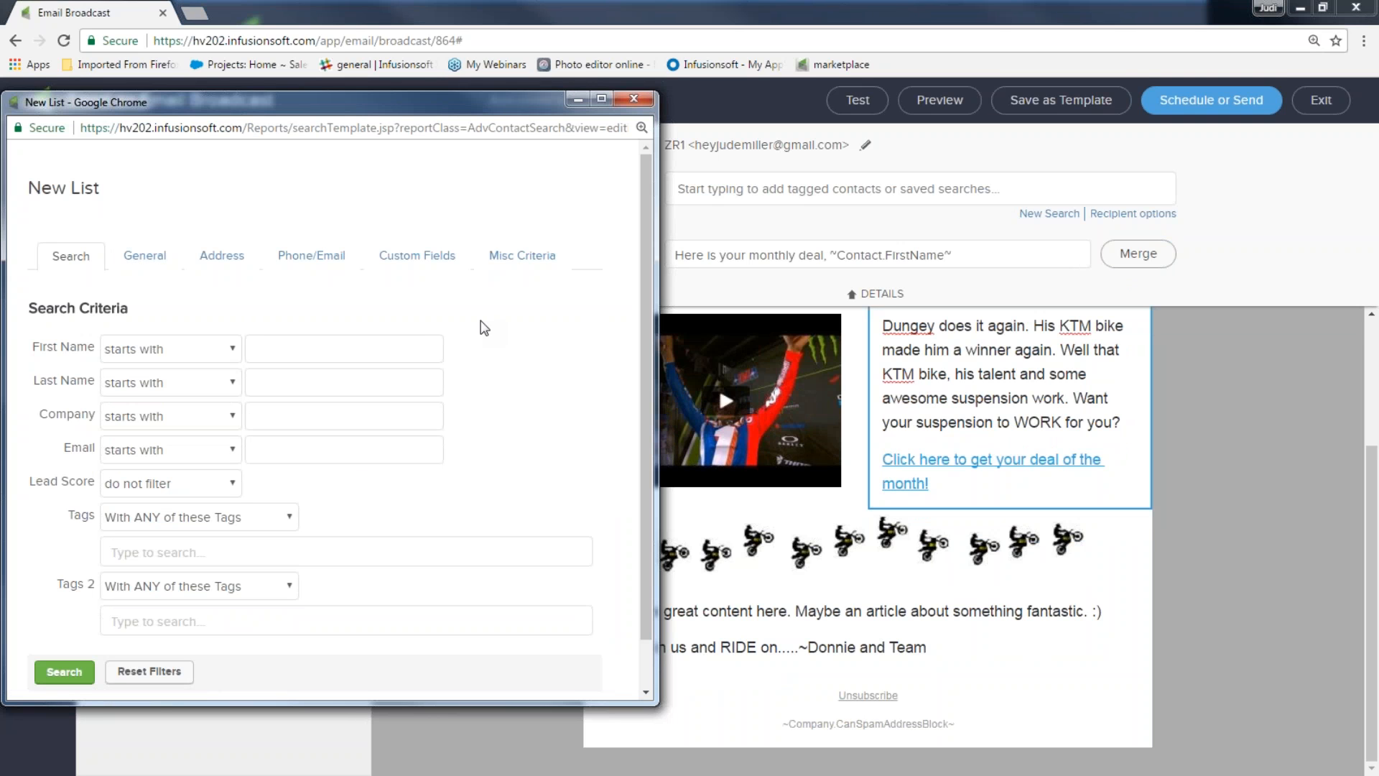
# Run an unfiltered search, then remove the resulting 216-contact list from recipients
pyautogui.click(64, 671)
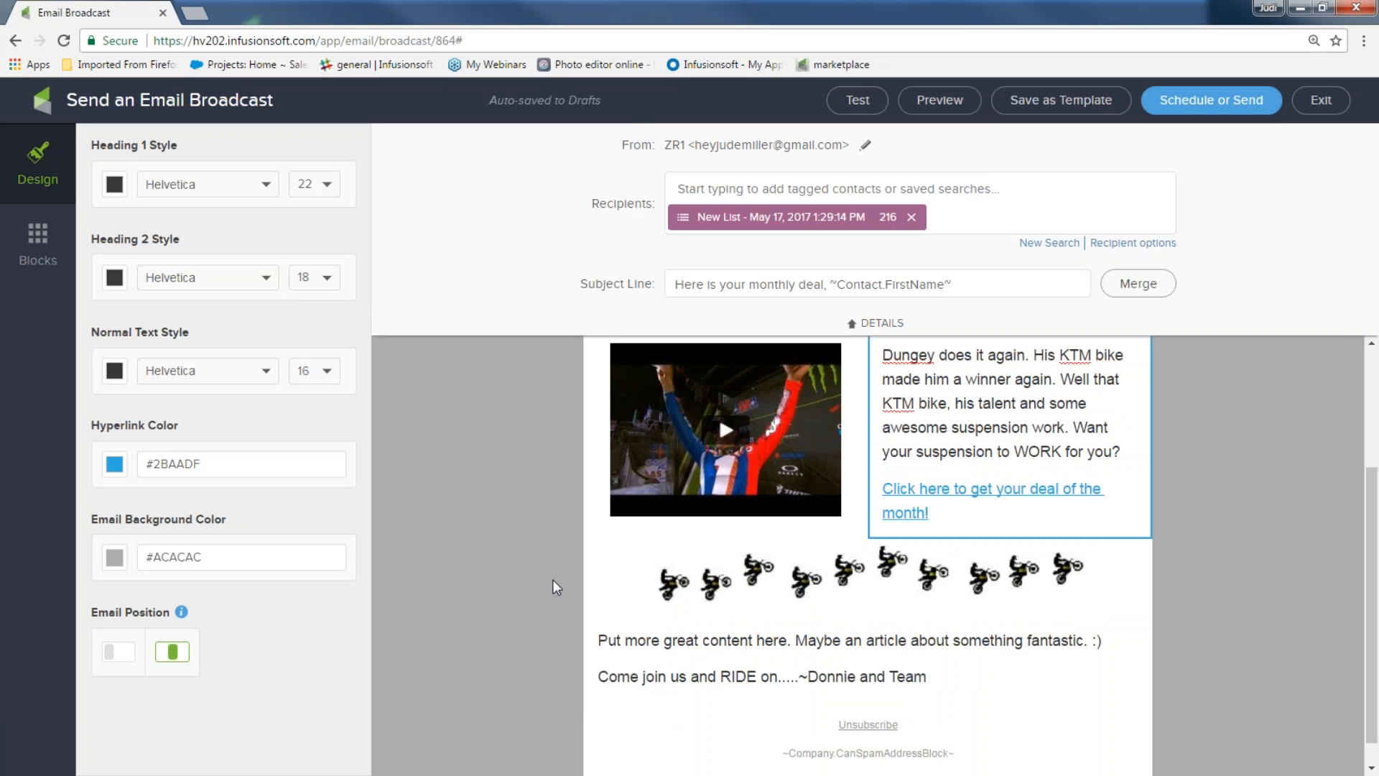
pyautogui.click(911, 217)
pyautogui.click(1043, 214)
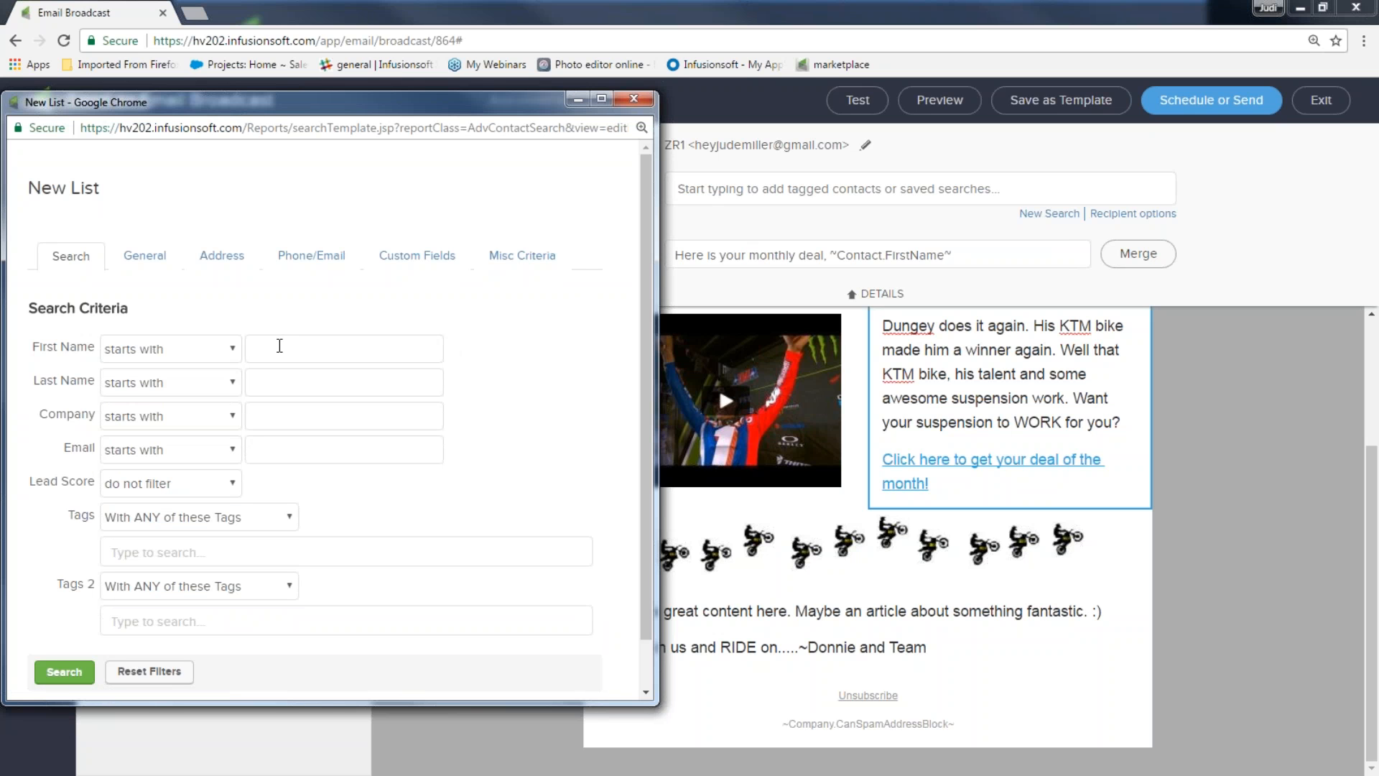
# Search contacts by a first name to create a one-contact recipient list
pyautogui.click(280, 345)
pyautogui.write('Abe')
pyautogui.click(529, 386)
pyautogui.click(64, 672)
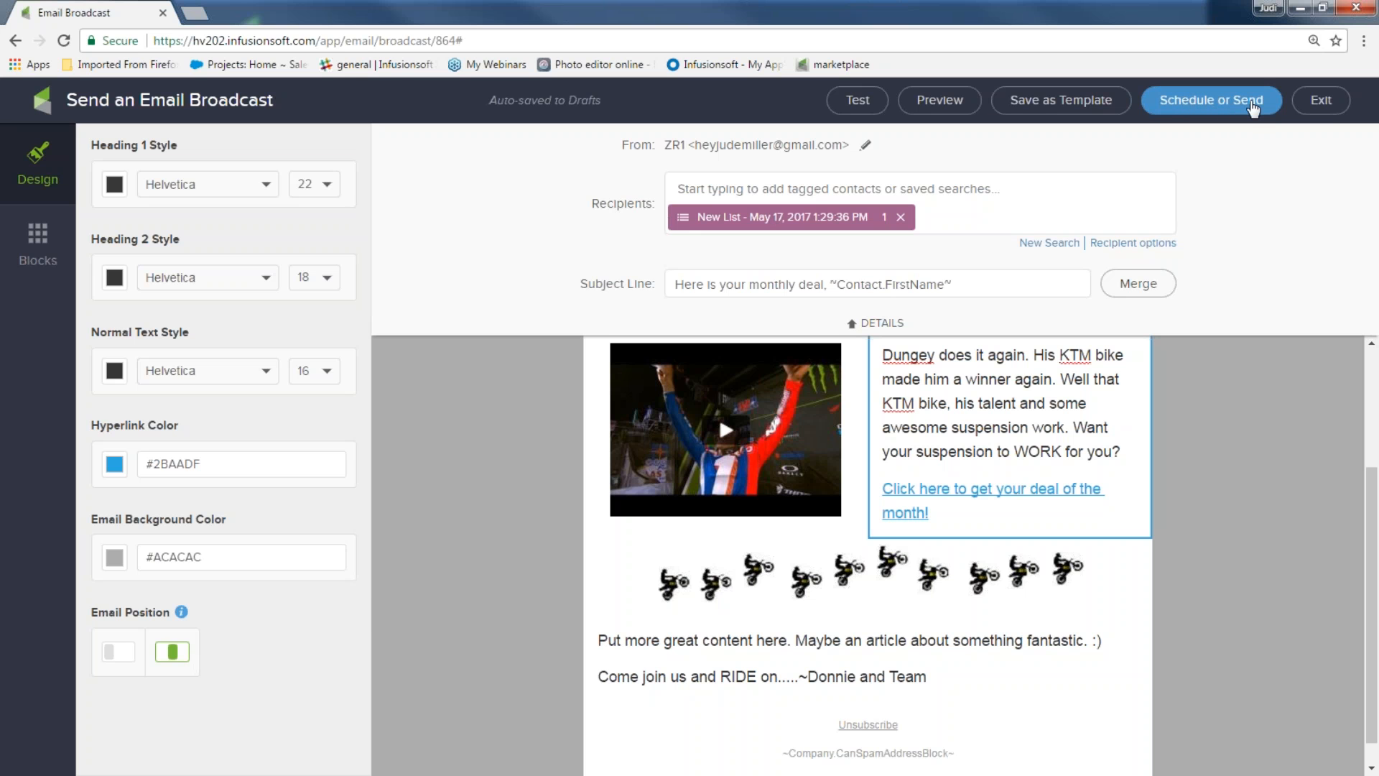
# Send the Moto broadcast immediately using Send Now
pyautogui.click(1221, 106)
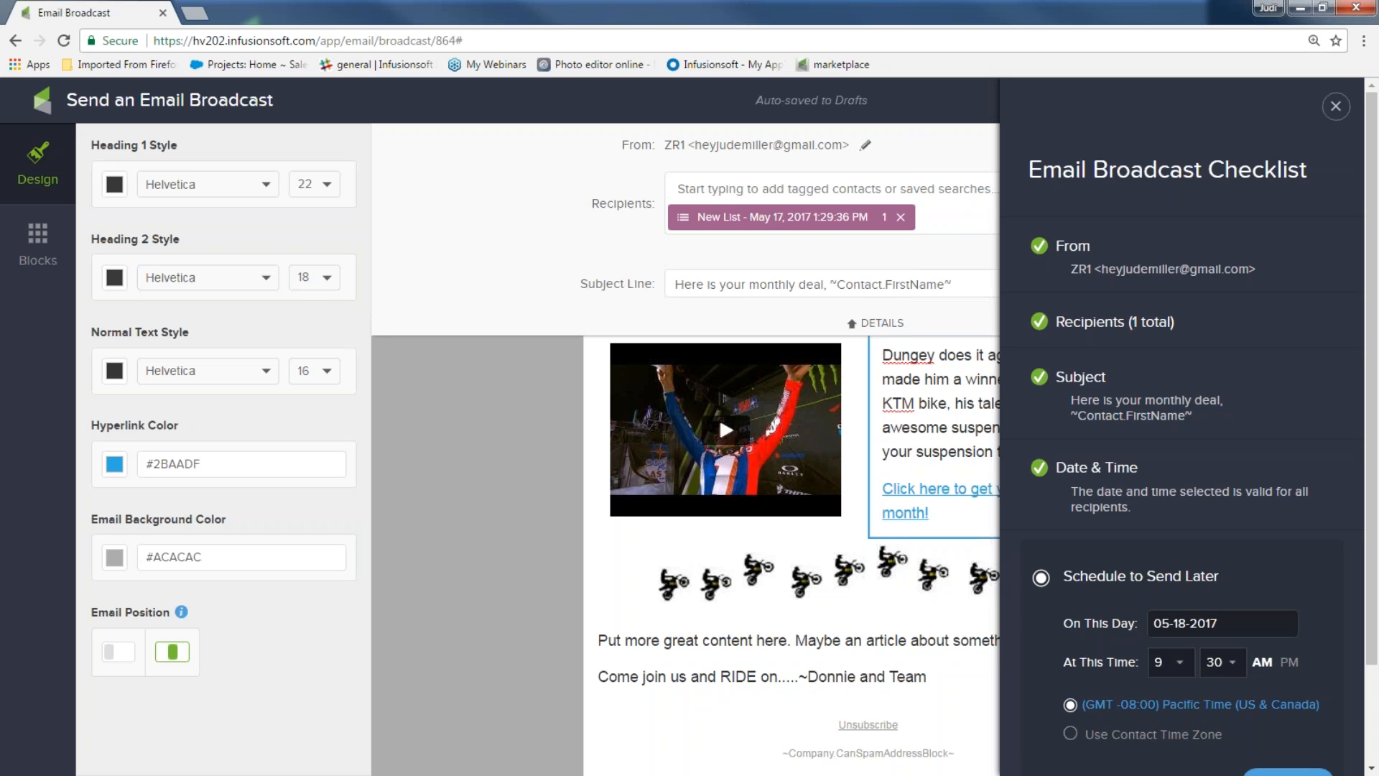
pyautogui.scroll(-2, 1121, 198)
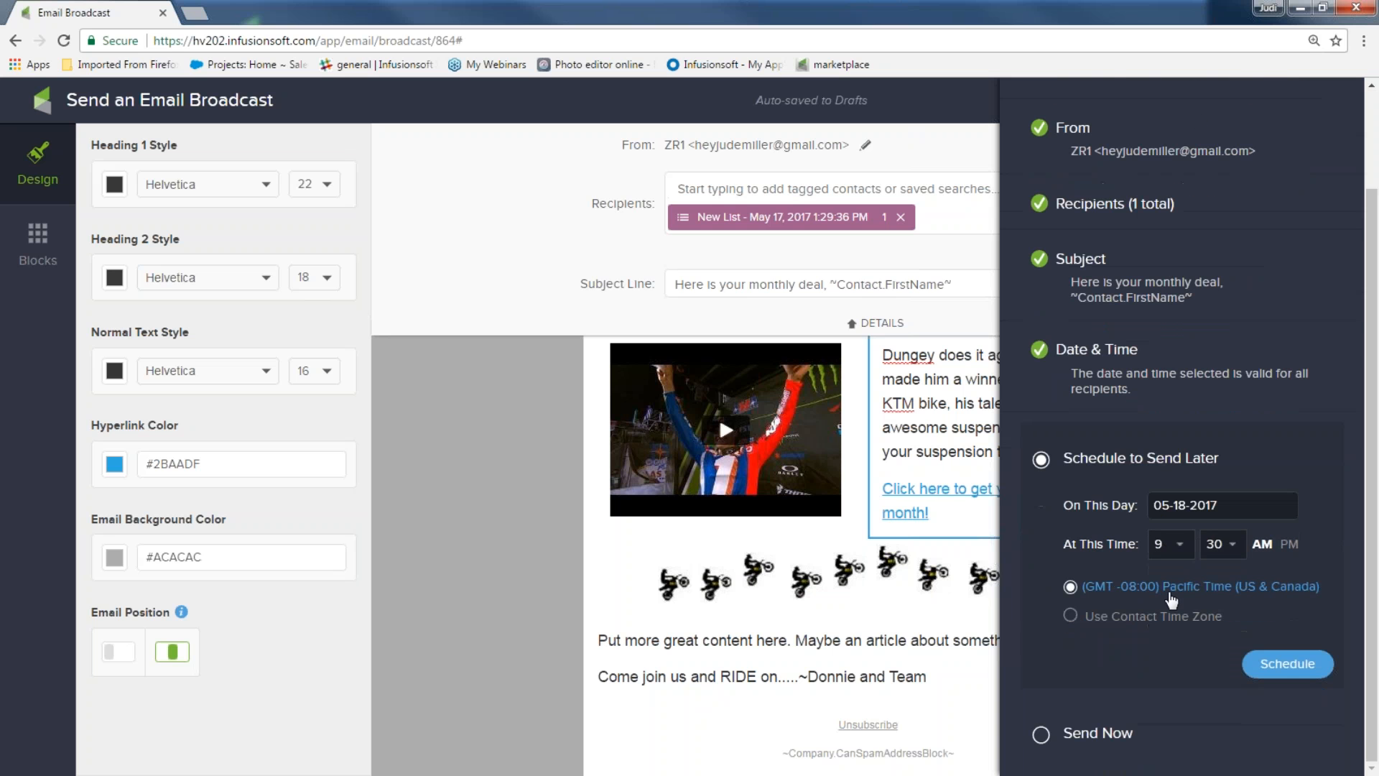
pyautogui.click(1040, 734)
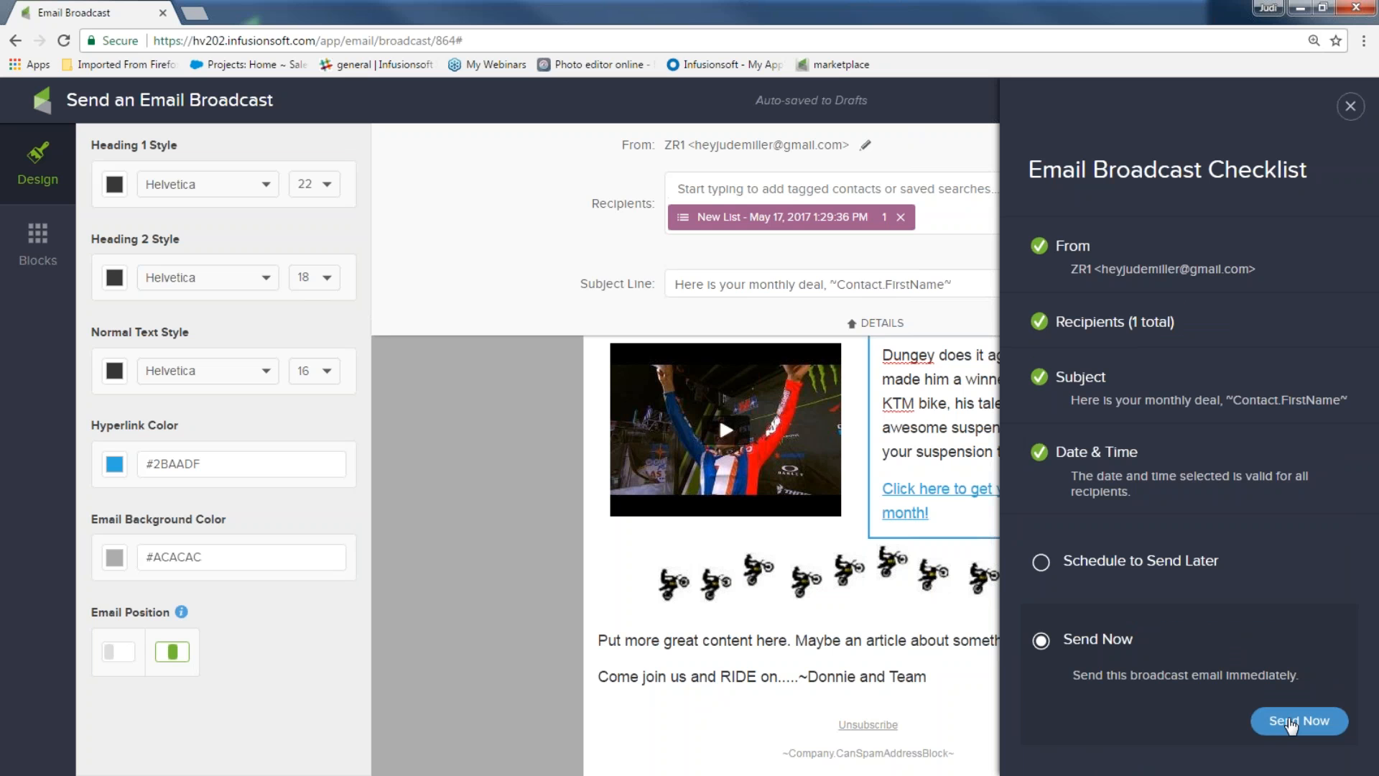
pyautogui.click(1289, 726)
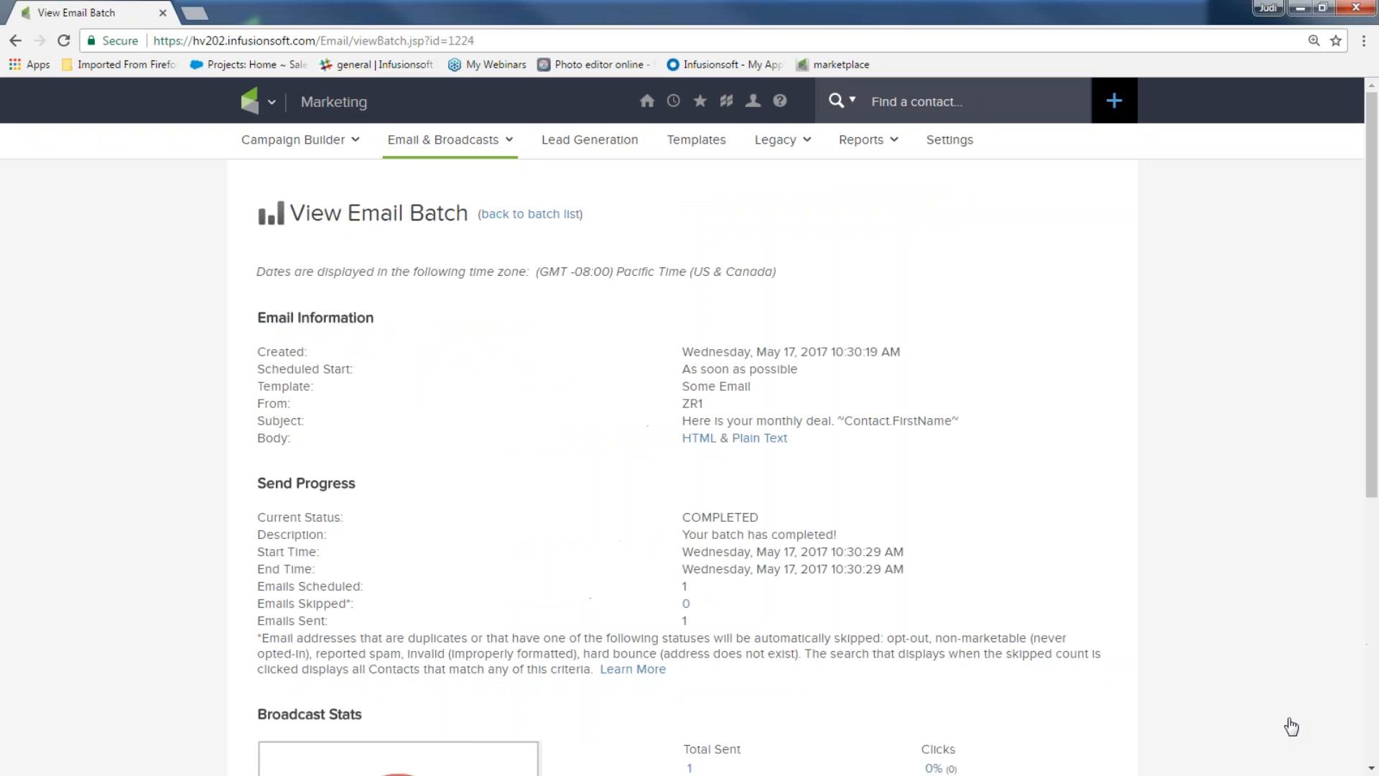
# Review the Moto batch stats, then return to the Email & Broadcasts page
pyautogui.scroll(-6, 1291, 727)
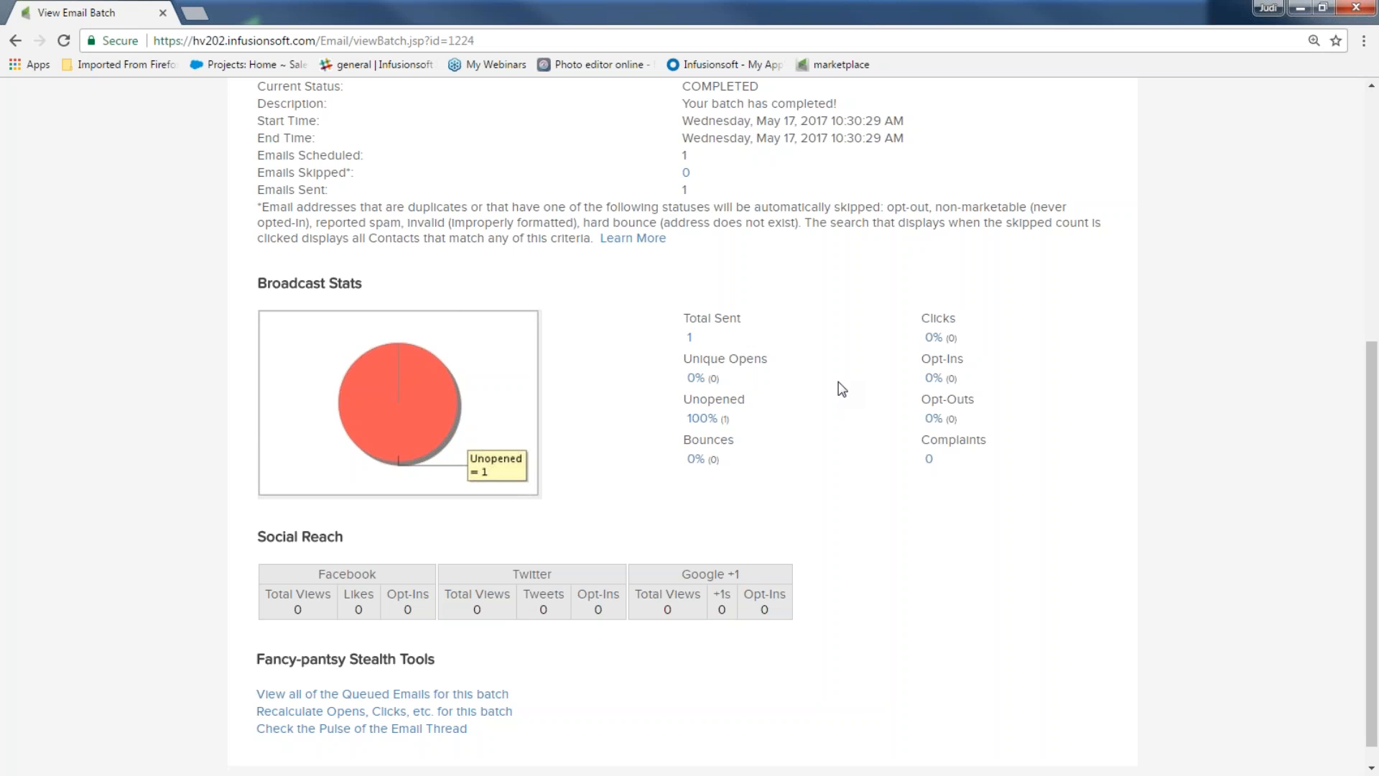
pyautogui.scroll(5, 557, 477)
pyautogui.click(271, 101)
pyautogui.click(607, 209)
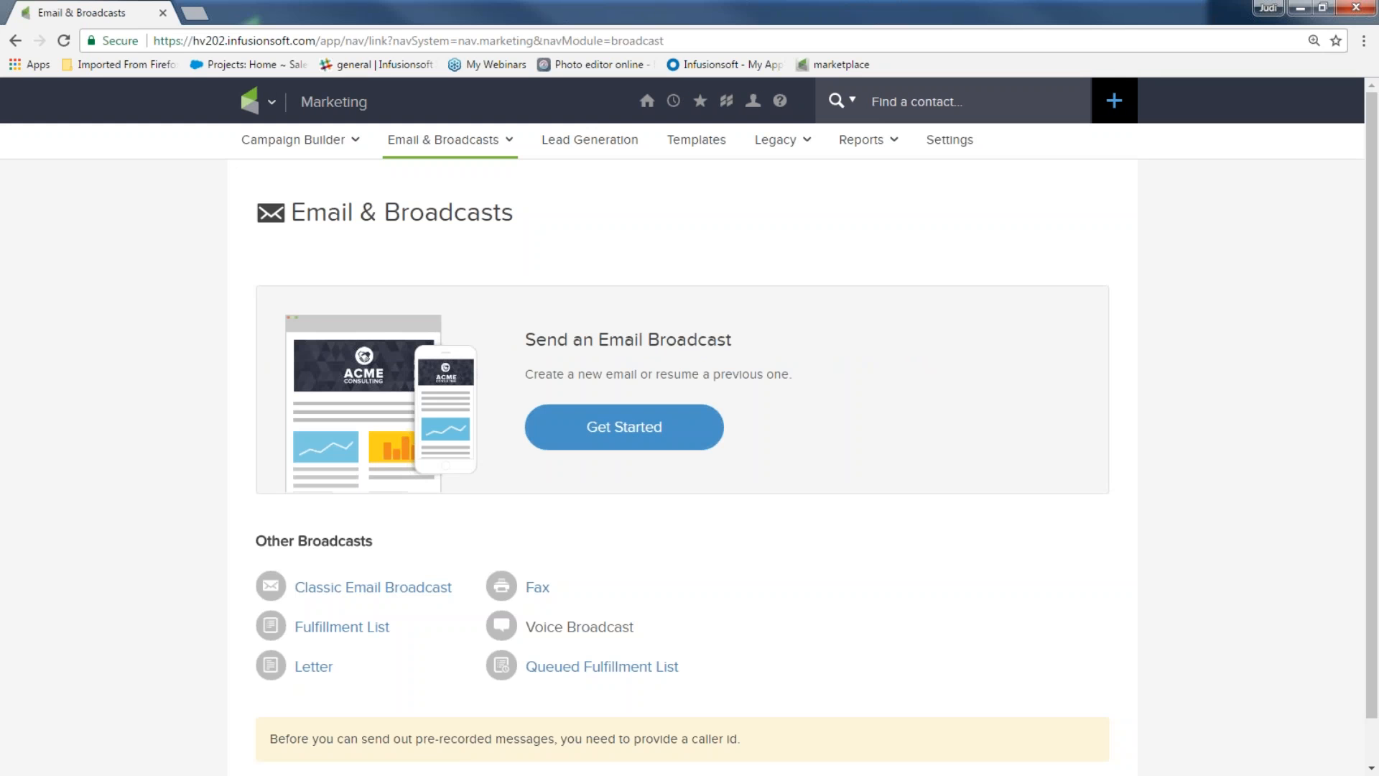
# Start a new broadcast from the saved ZR1 coupon template
pyautogui.click(628, 428)
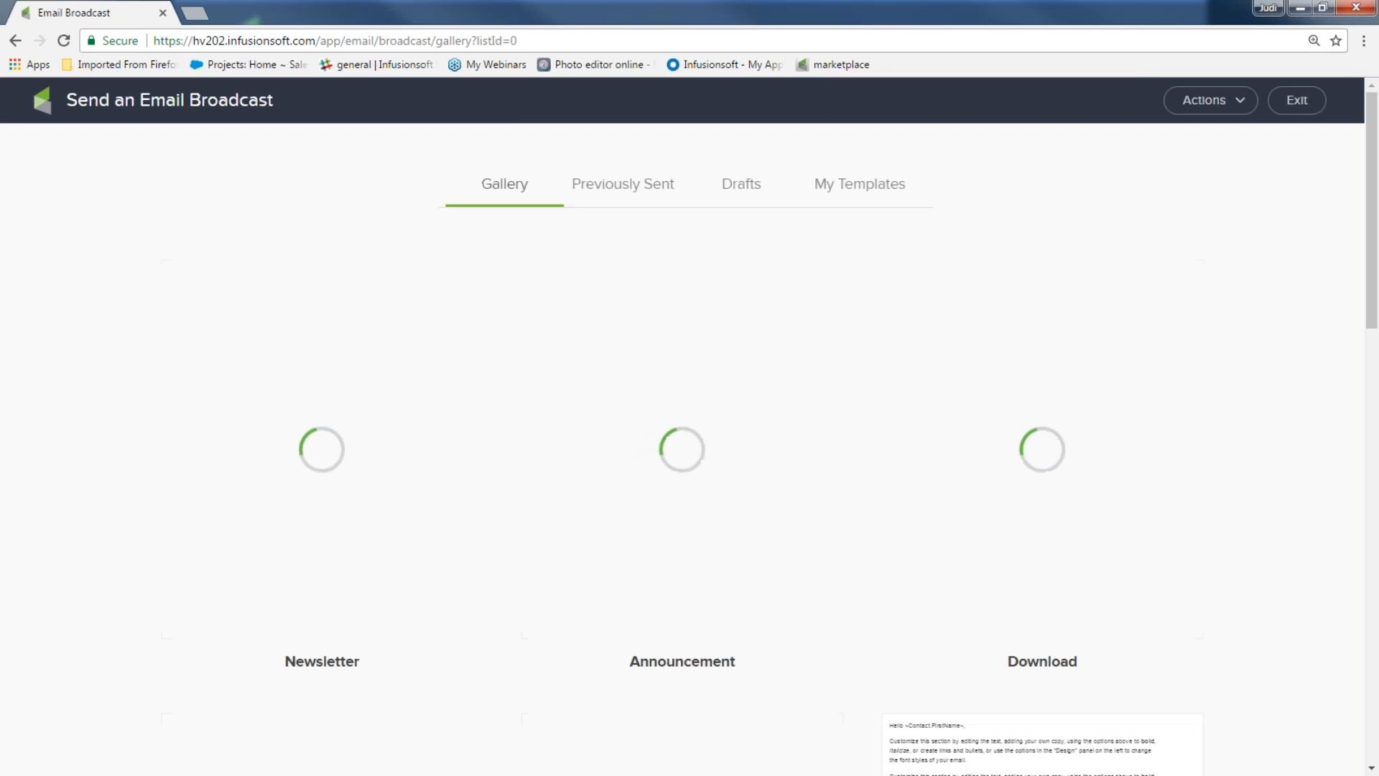
pyautogui.click(859, 195)
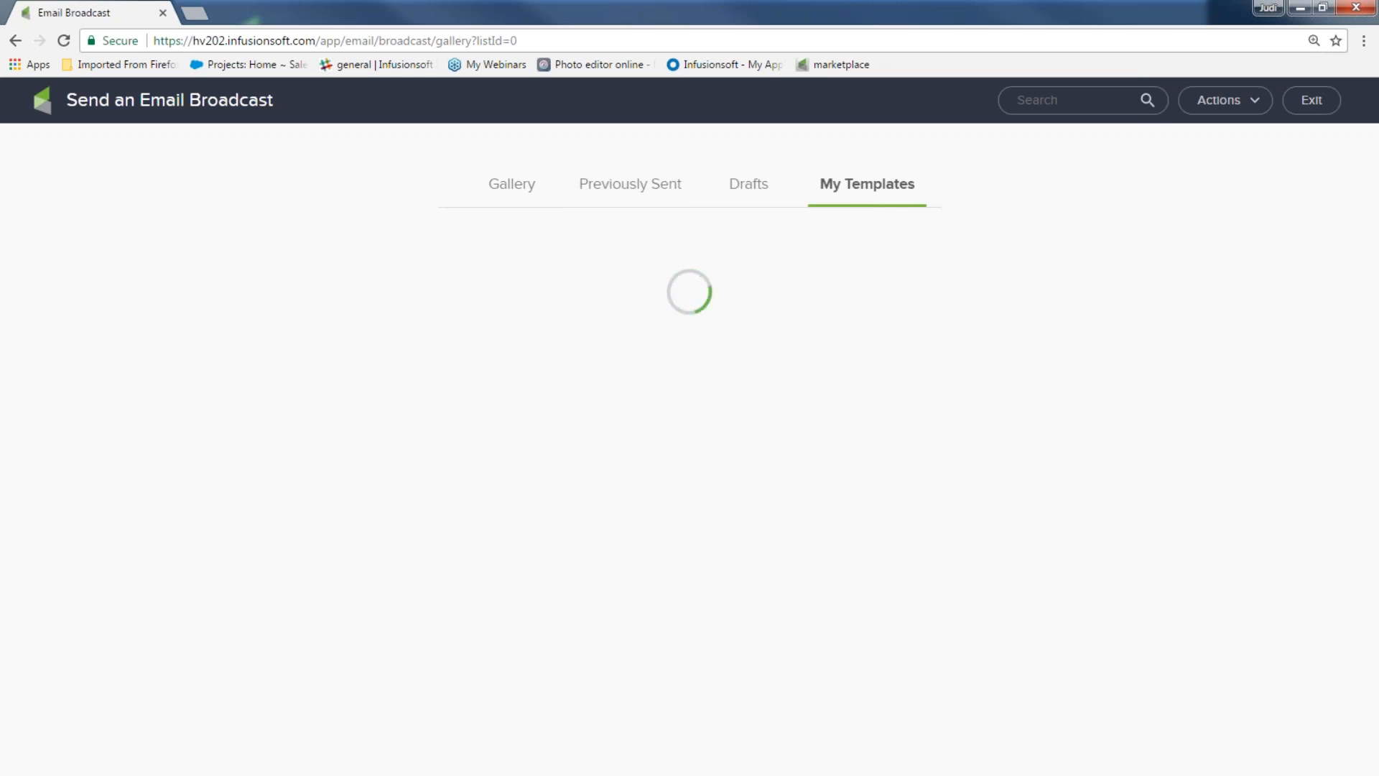
pyautogui.moveTo(354, 394)
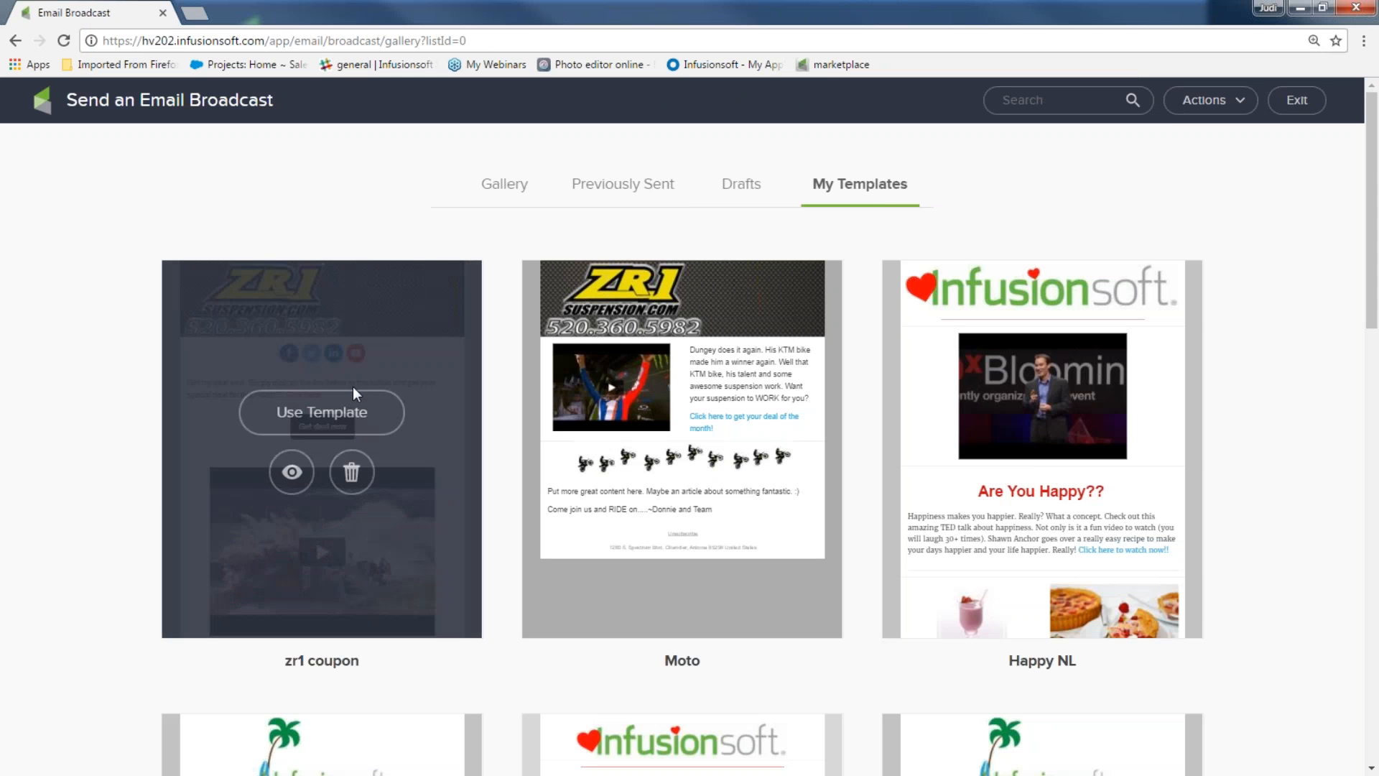
pyautogui.click(323, 414)
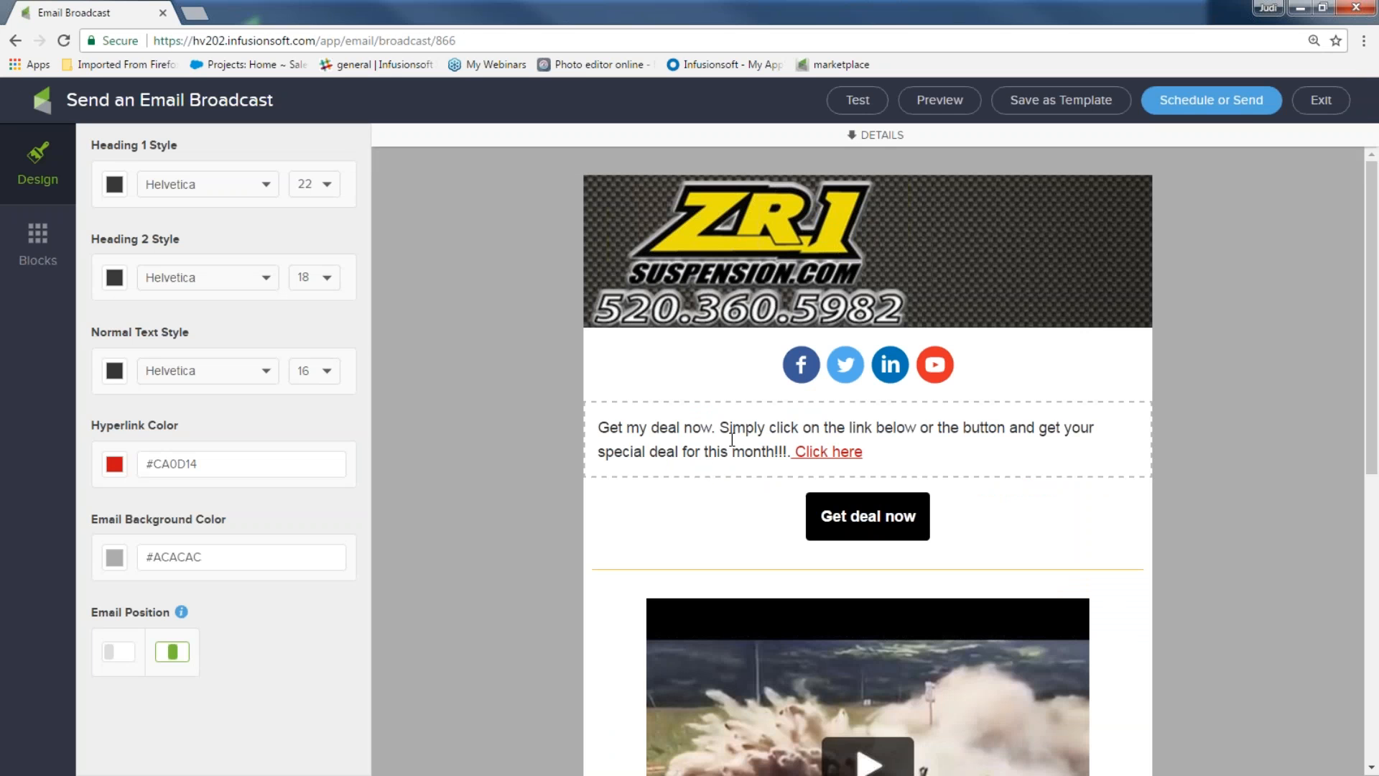
# Check send readiness, note recipients are missing, and begin a new recipient contact search
pyautogui.click(1221, 100)
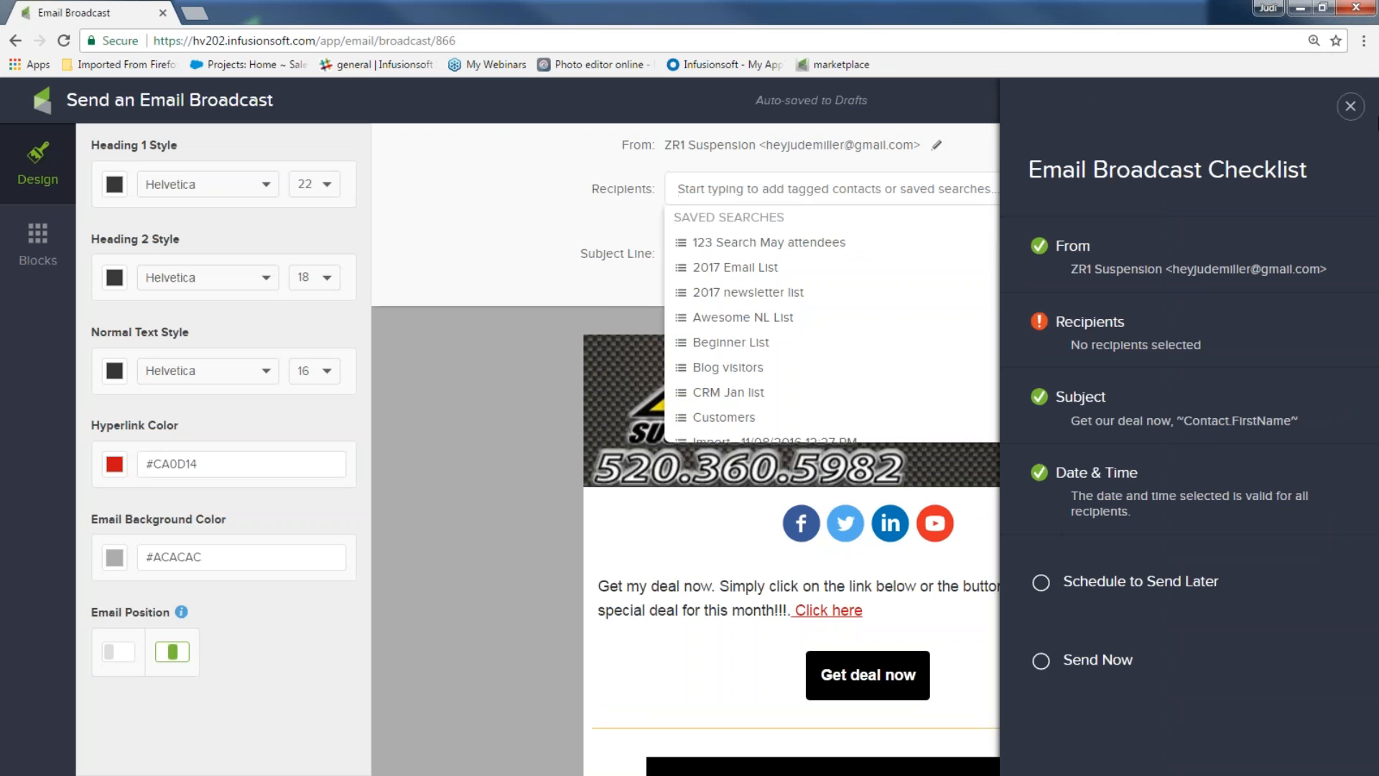
pyautogui.click(1351, 111)
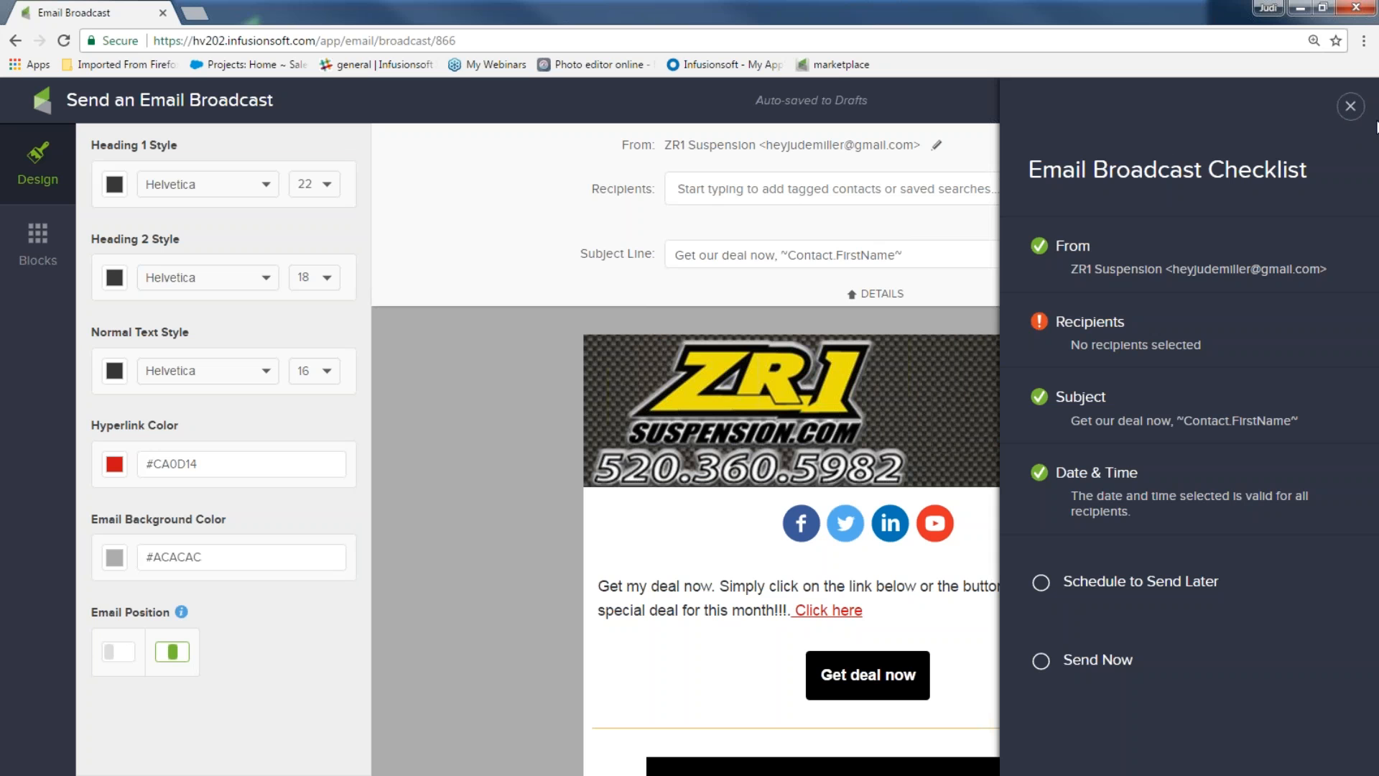
pyautogui.click(1351, 106)
pyautogui.click(1046, 215)
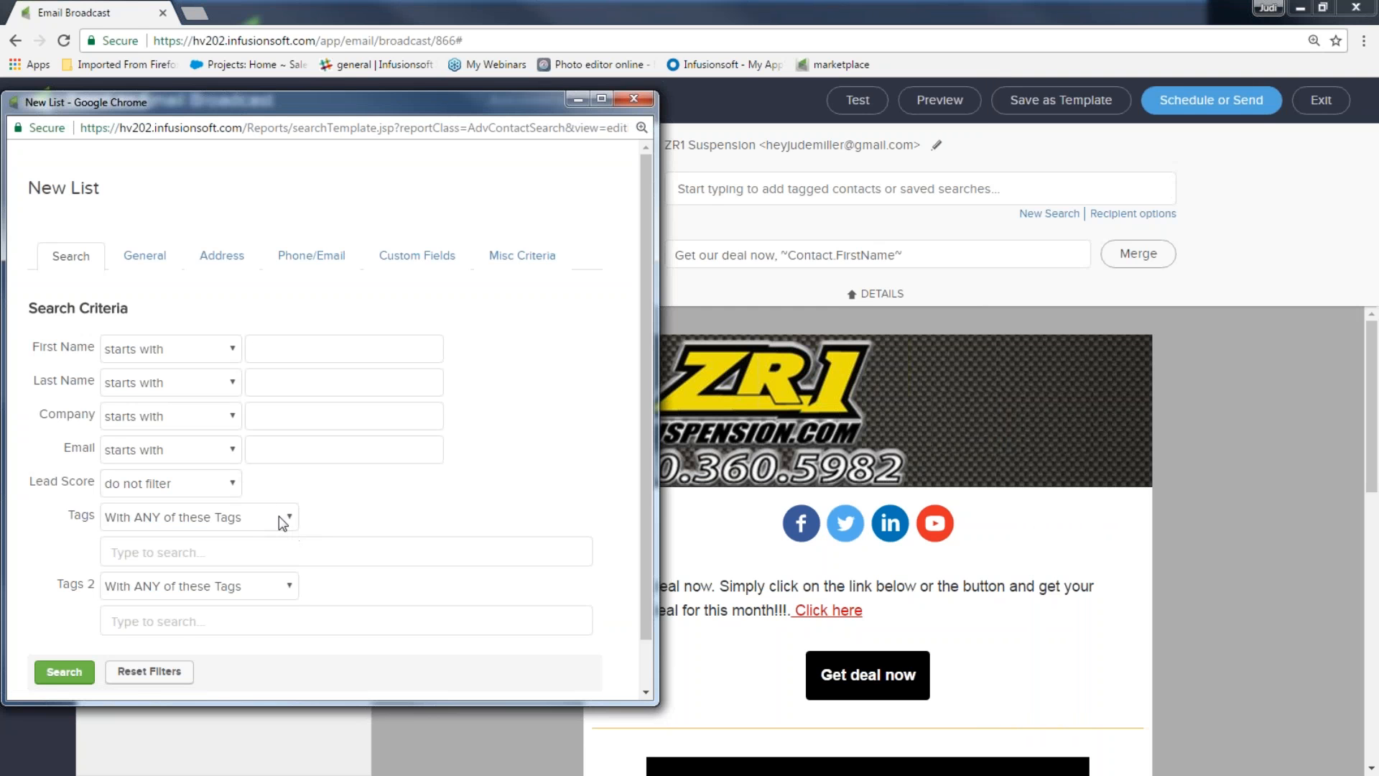
pyautogui.click(228, 547)
pyautogui.write('pros')
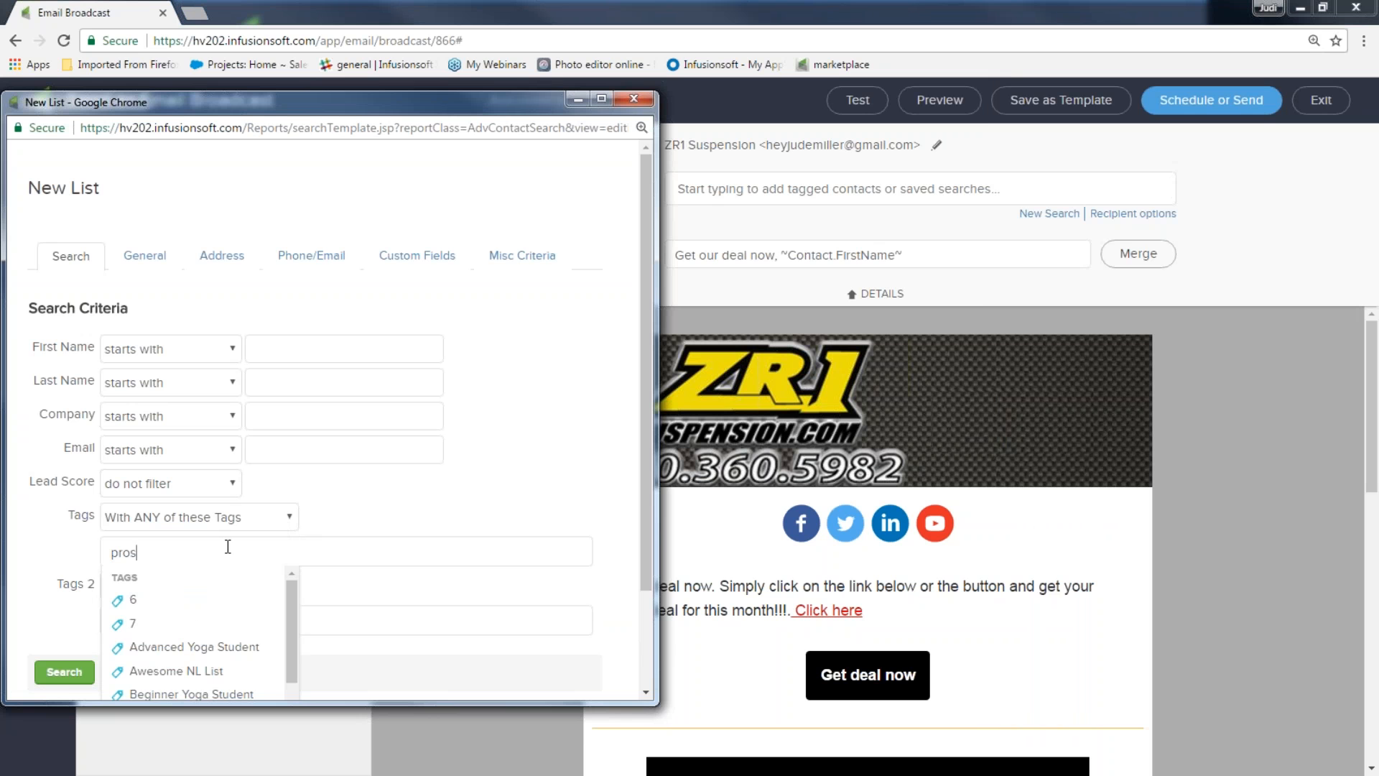
pyautogui.write('pect')
pyautogui.scroll(-2, 236, 547)
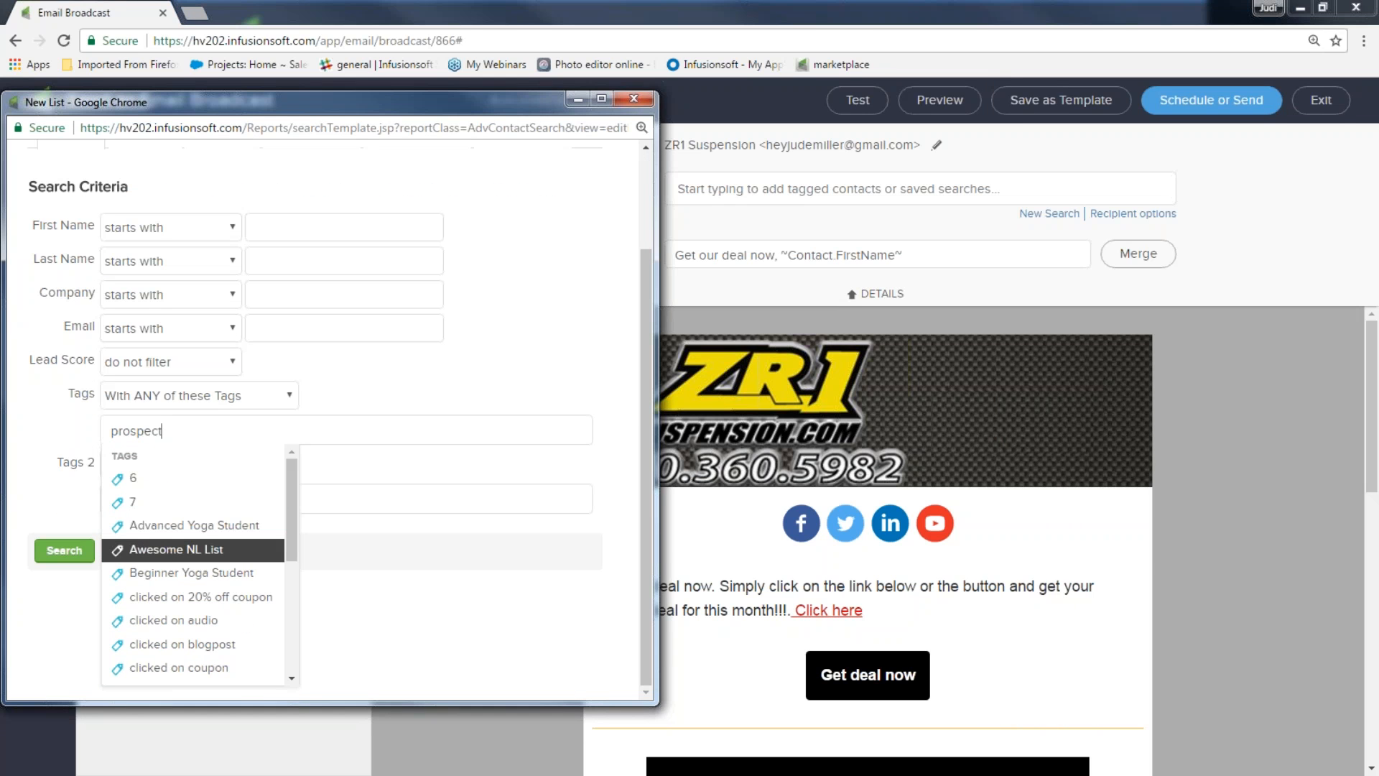
pyautogui.click(230, 574)
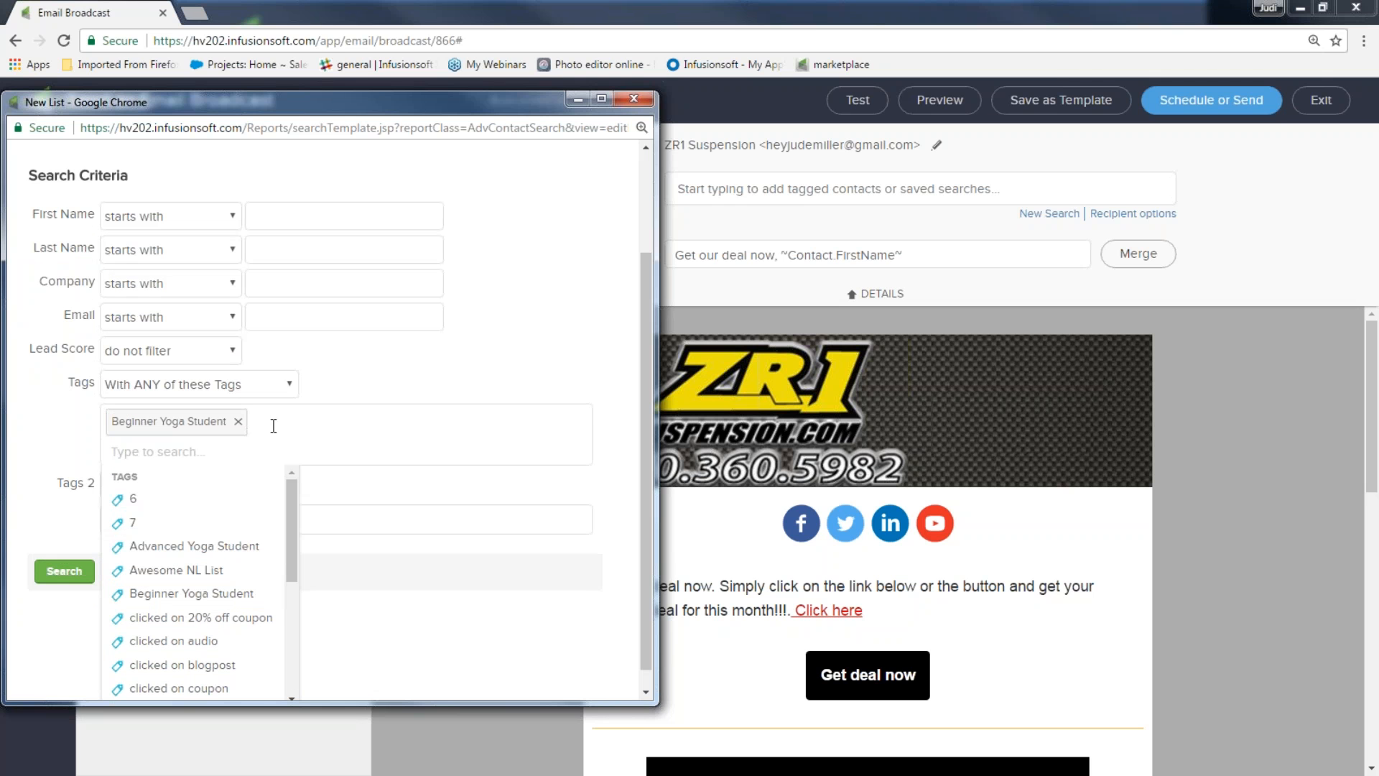
pyautogui.click(219, 641)
pyautogui.click(267, 654)
pyautogui.press('Escape')
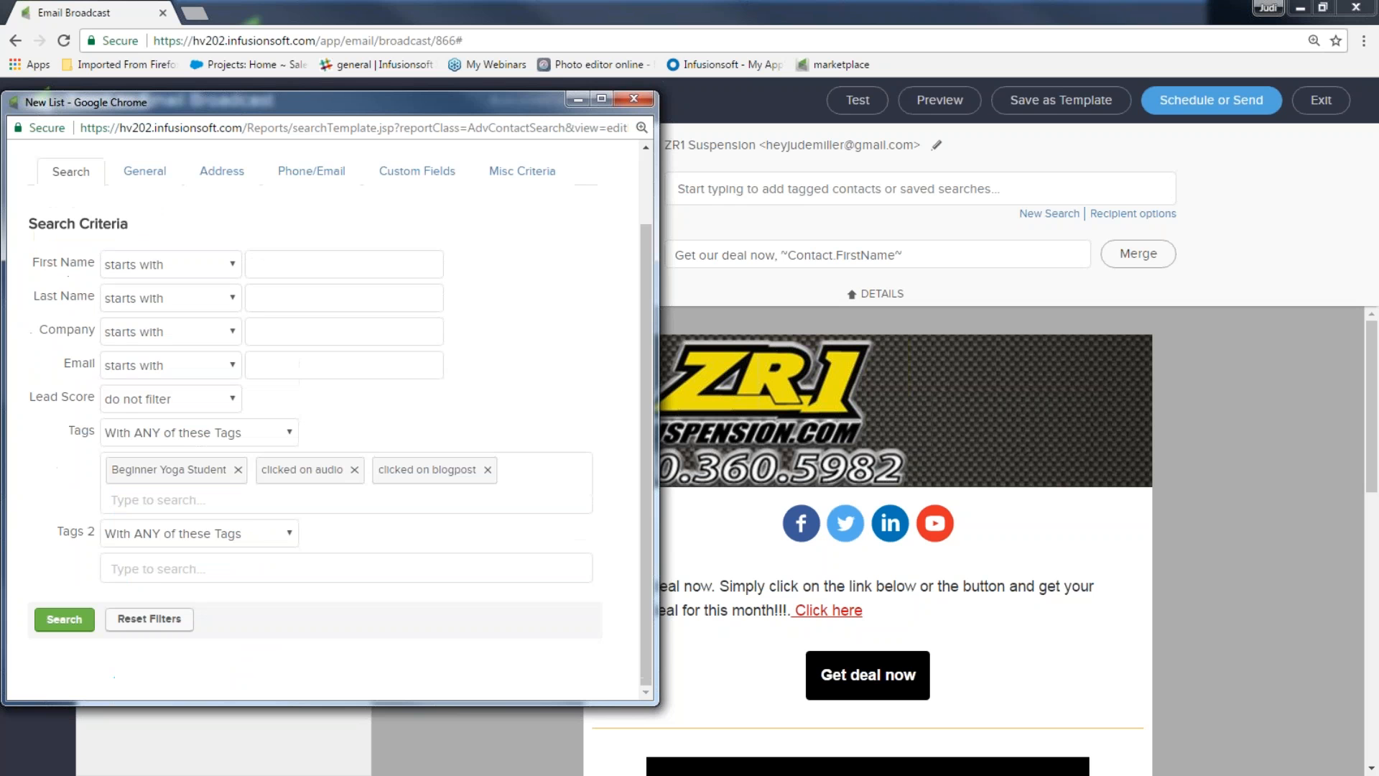
pyautogui.click(288, 537)
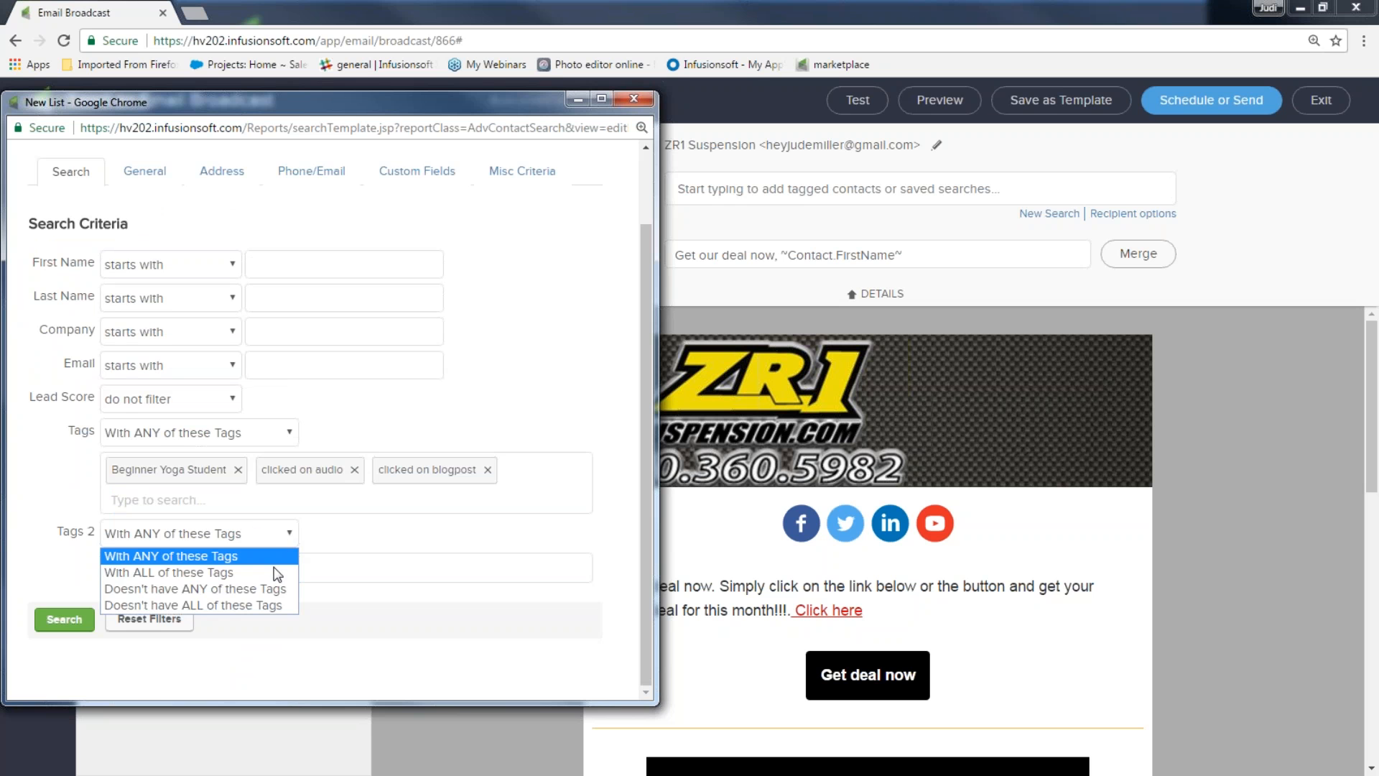
pyautogui.click(267, 588)
pyautogui.click(271, 565)
pyautogui.write('cust')
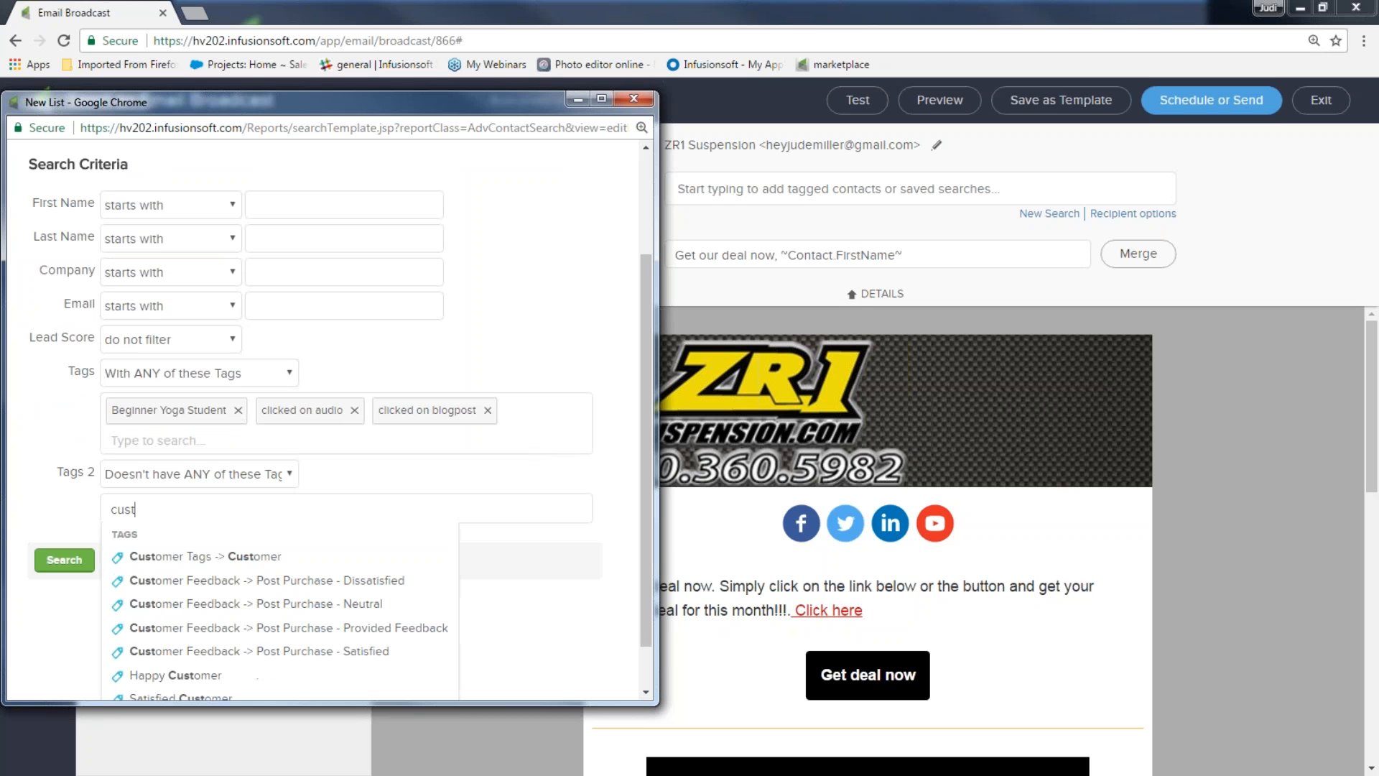
pyautogui.click(201, 557)
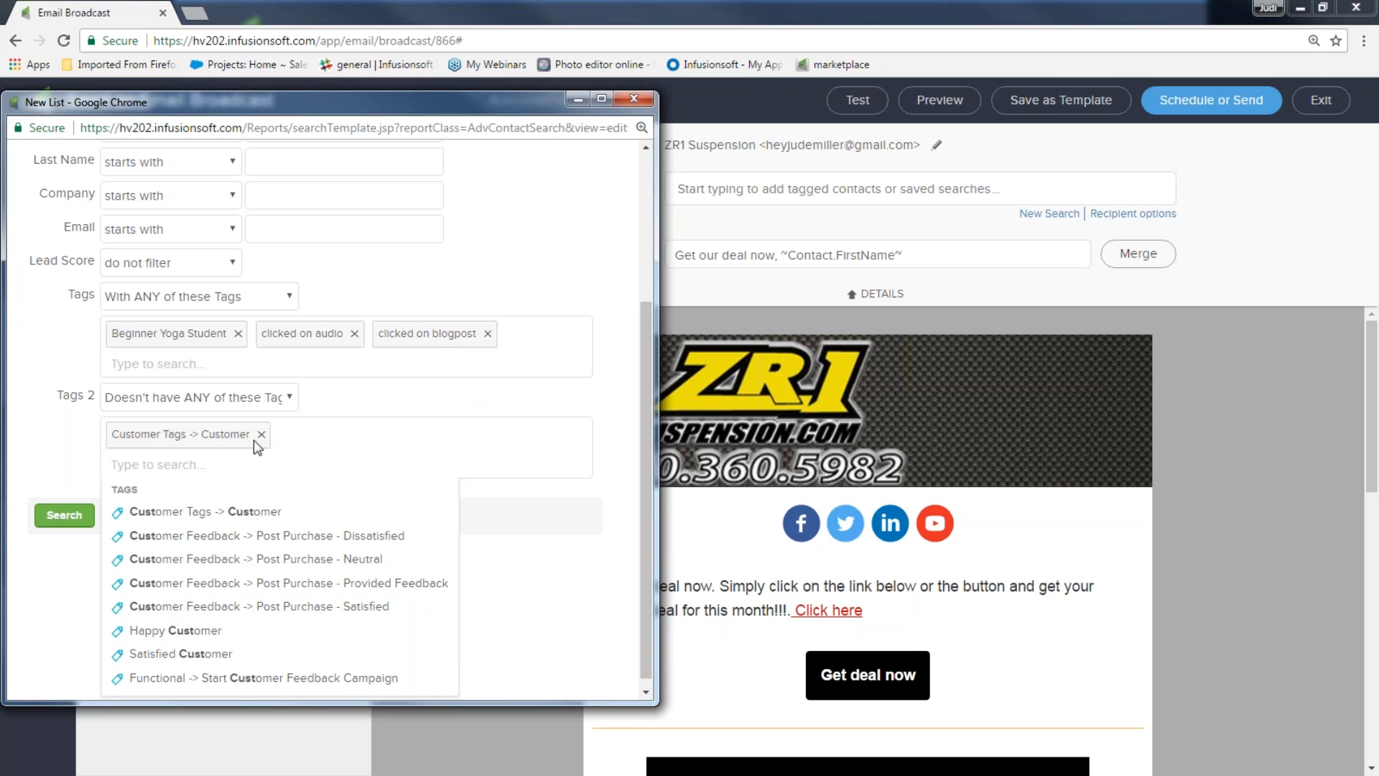
pyautogui.click(38, 450)
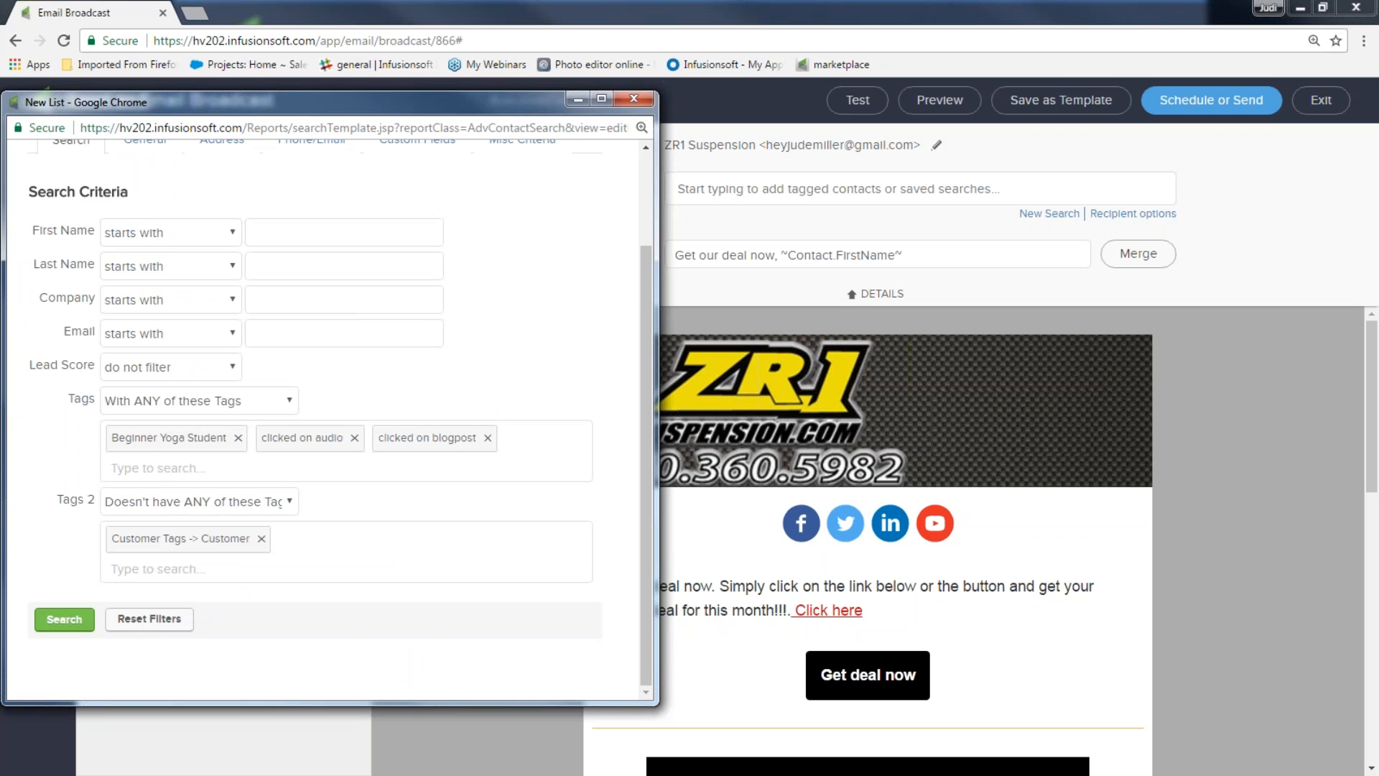
pyautogui.click(144, 619)
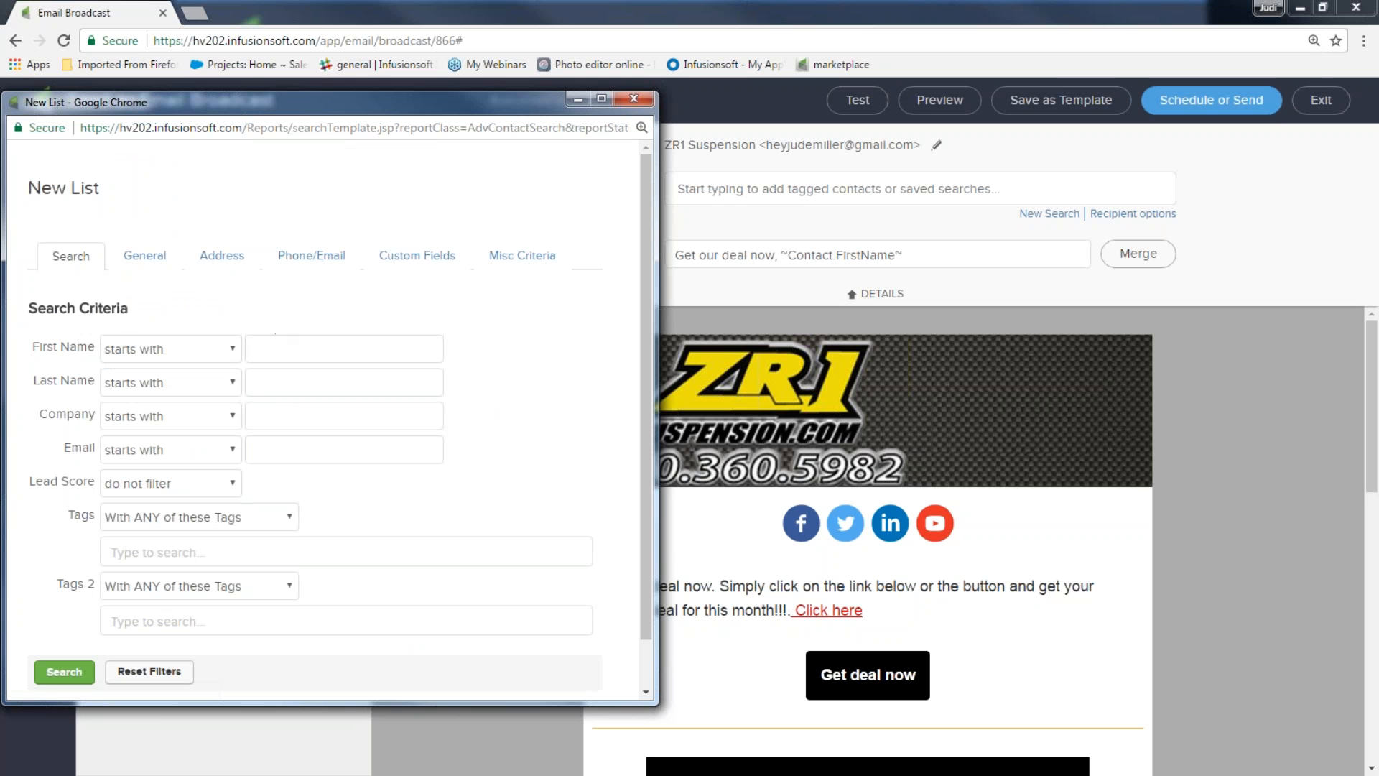
# Search contacts by the contact's first name to make a one-contact recipient list
pyautogui.write('Heath')
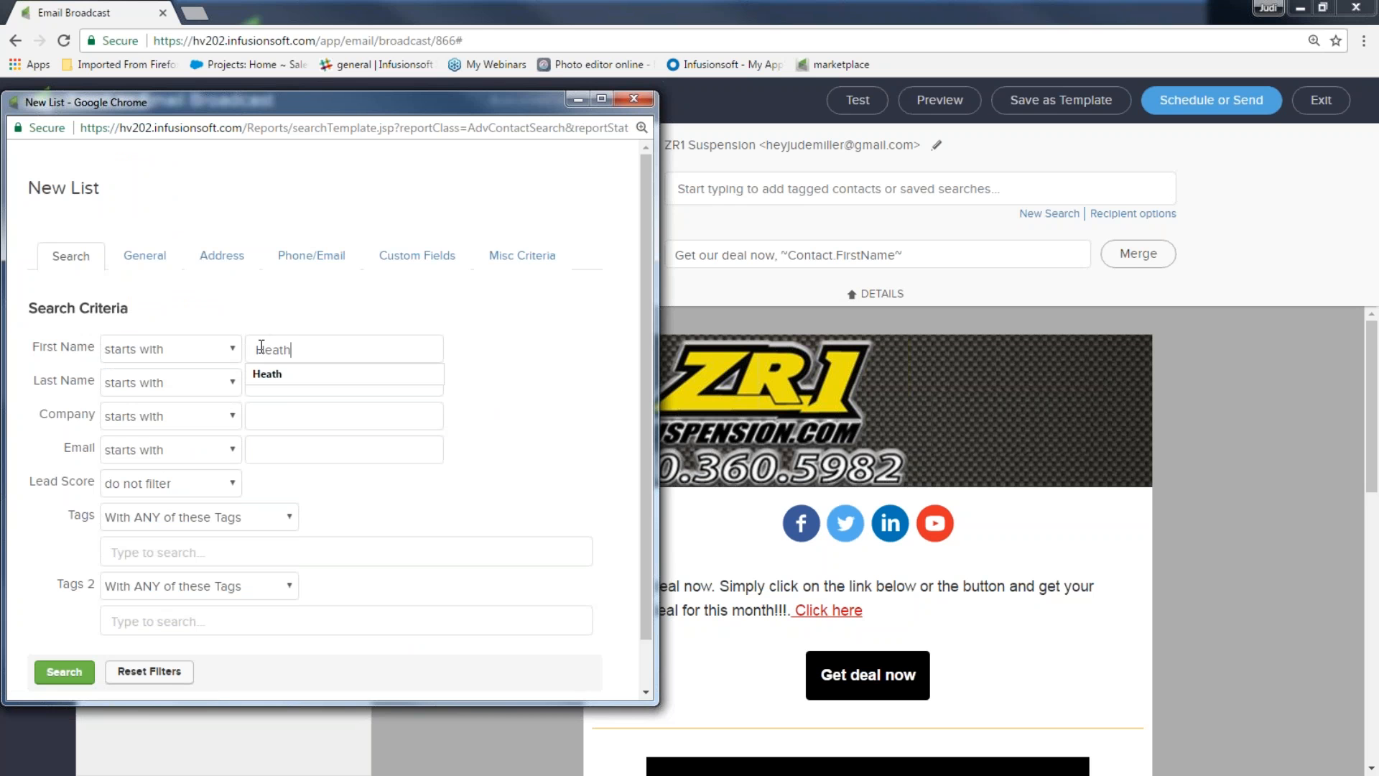
pyautogui.click(724, 340)
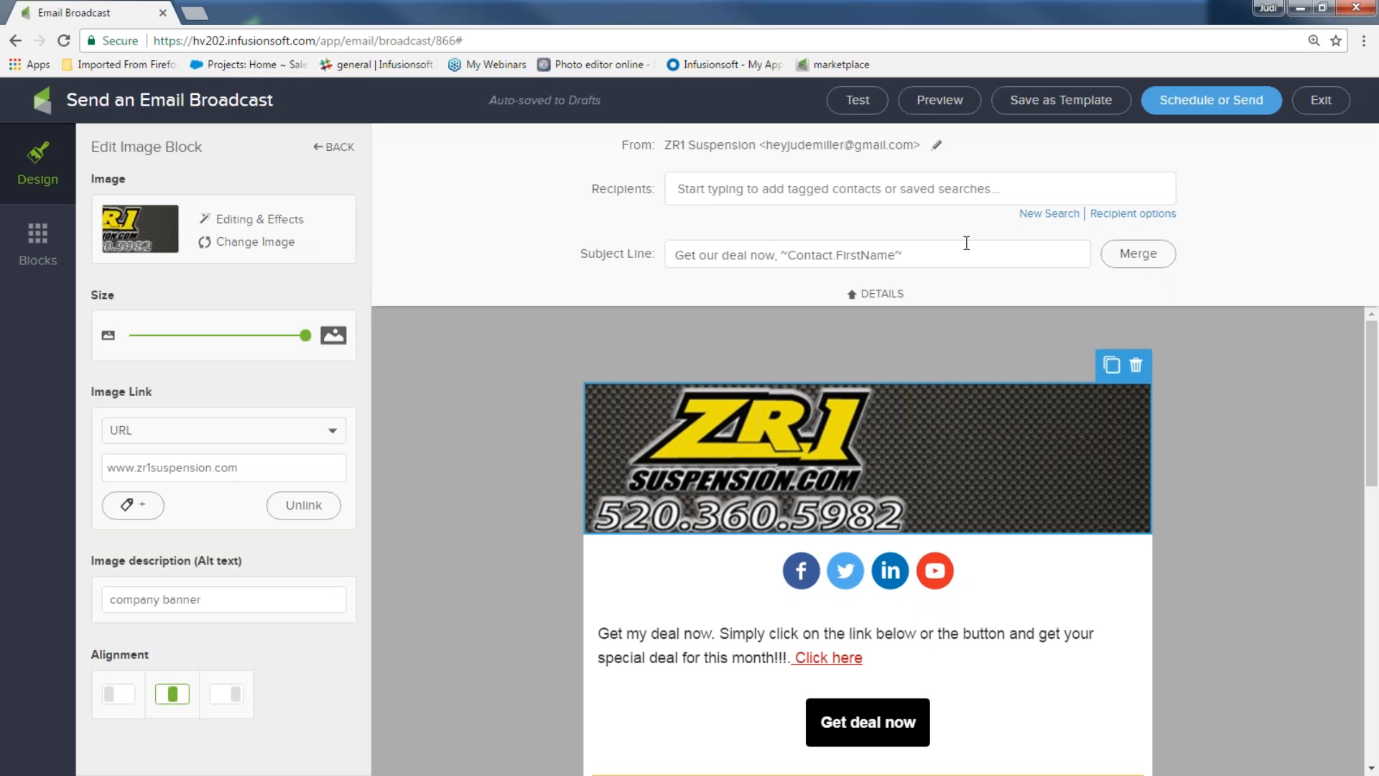
pyautogui.click(785, 195)
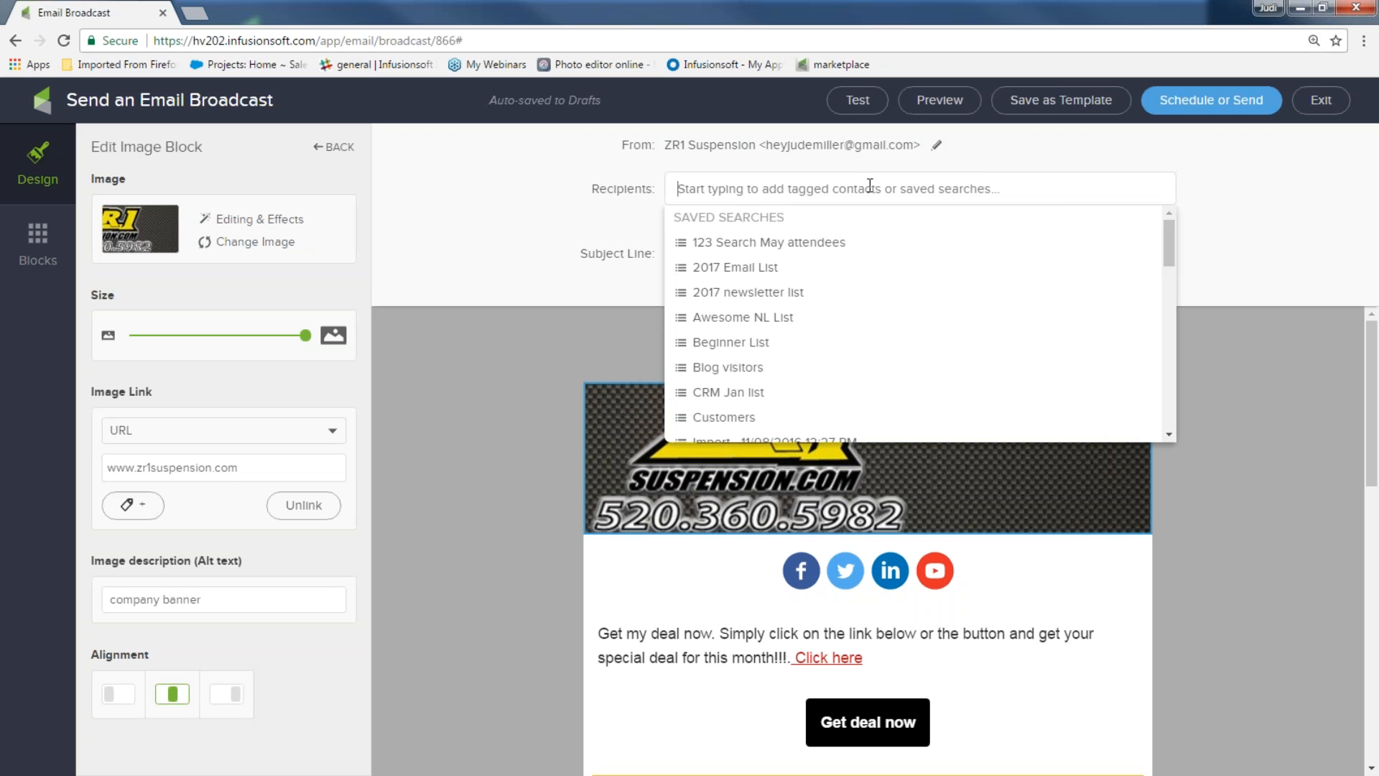
pyautogui.click(1252, 237)
pyautogui.click(1055, 218)
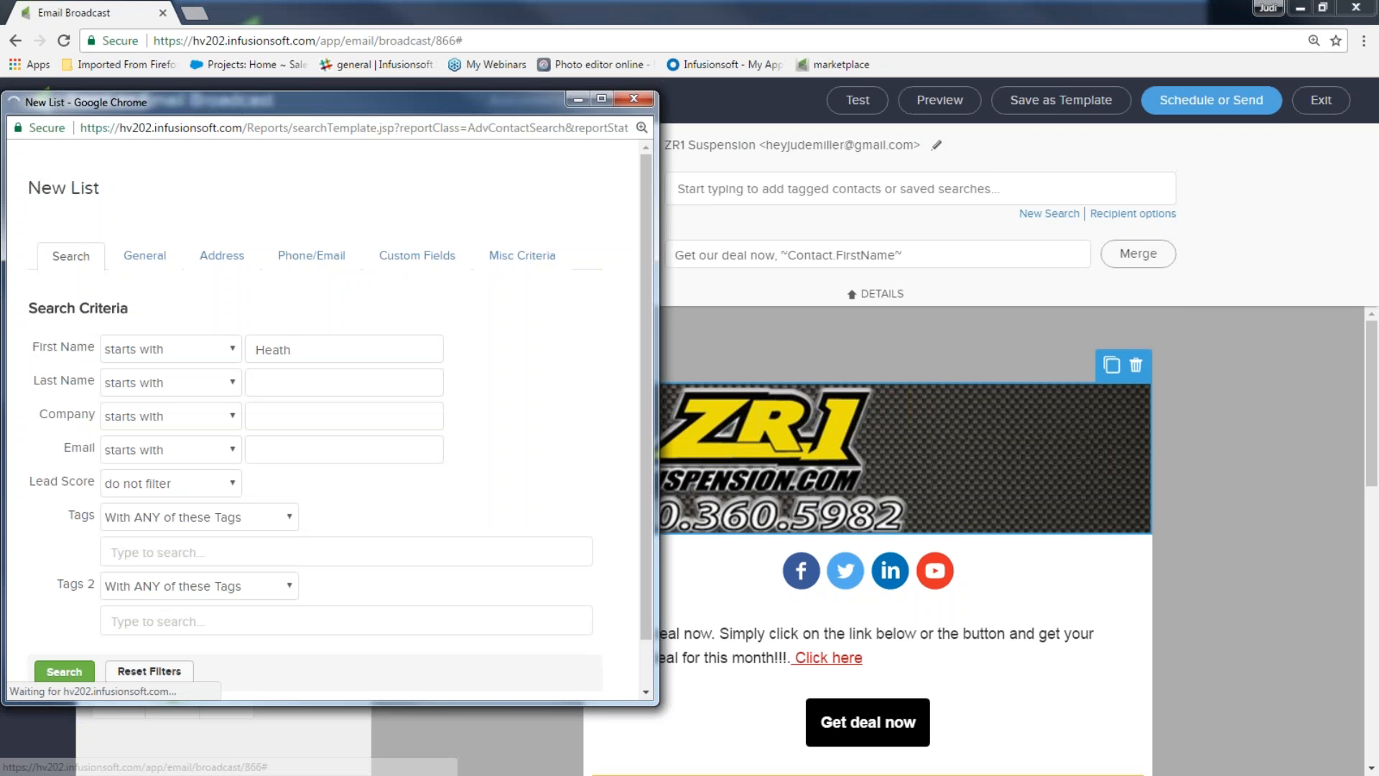
pyautogui.write('Heath')
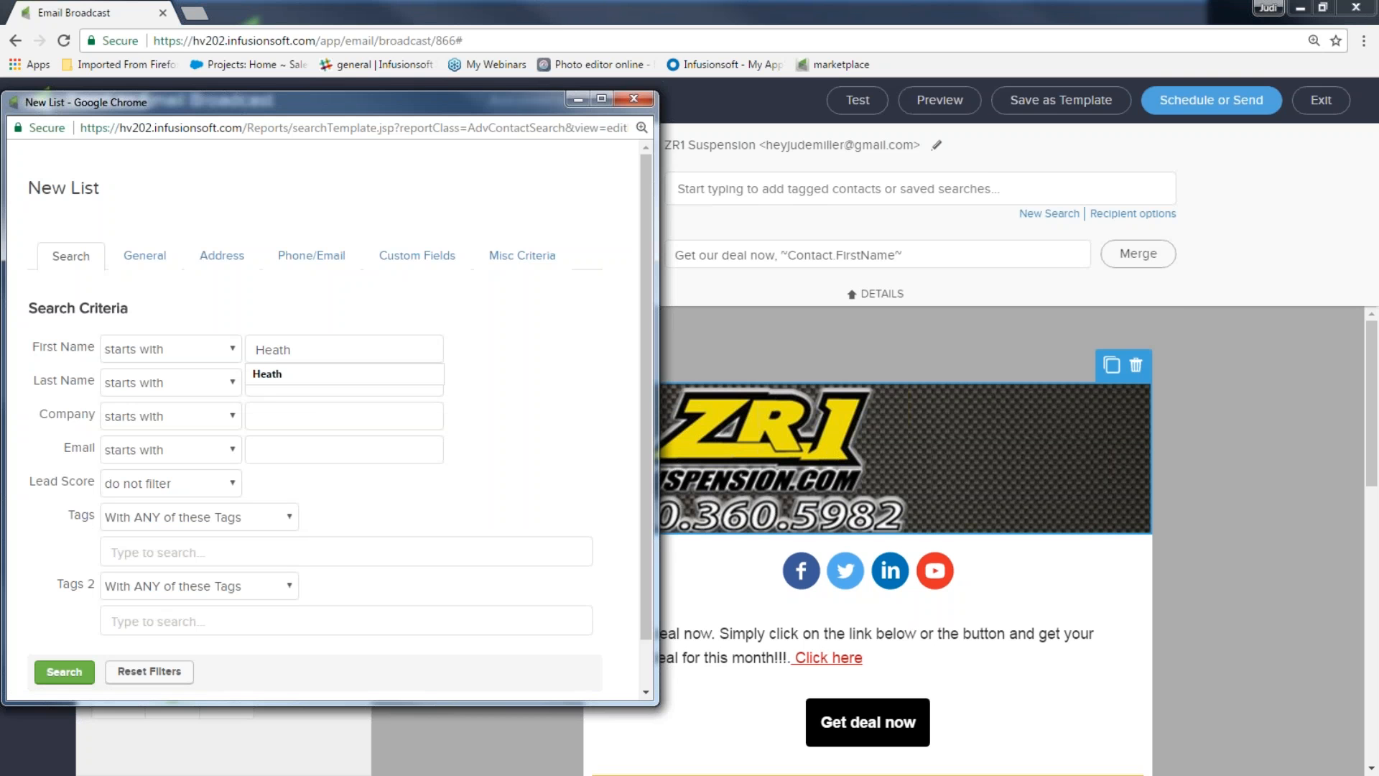
pyautogui.click(64, 673)
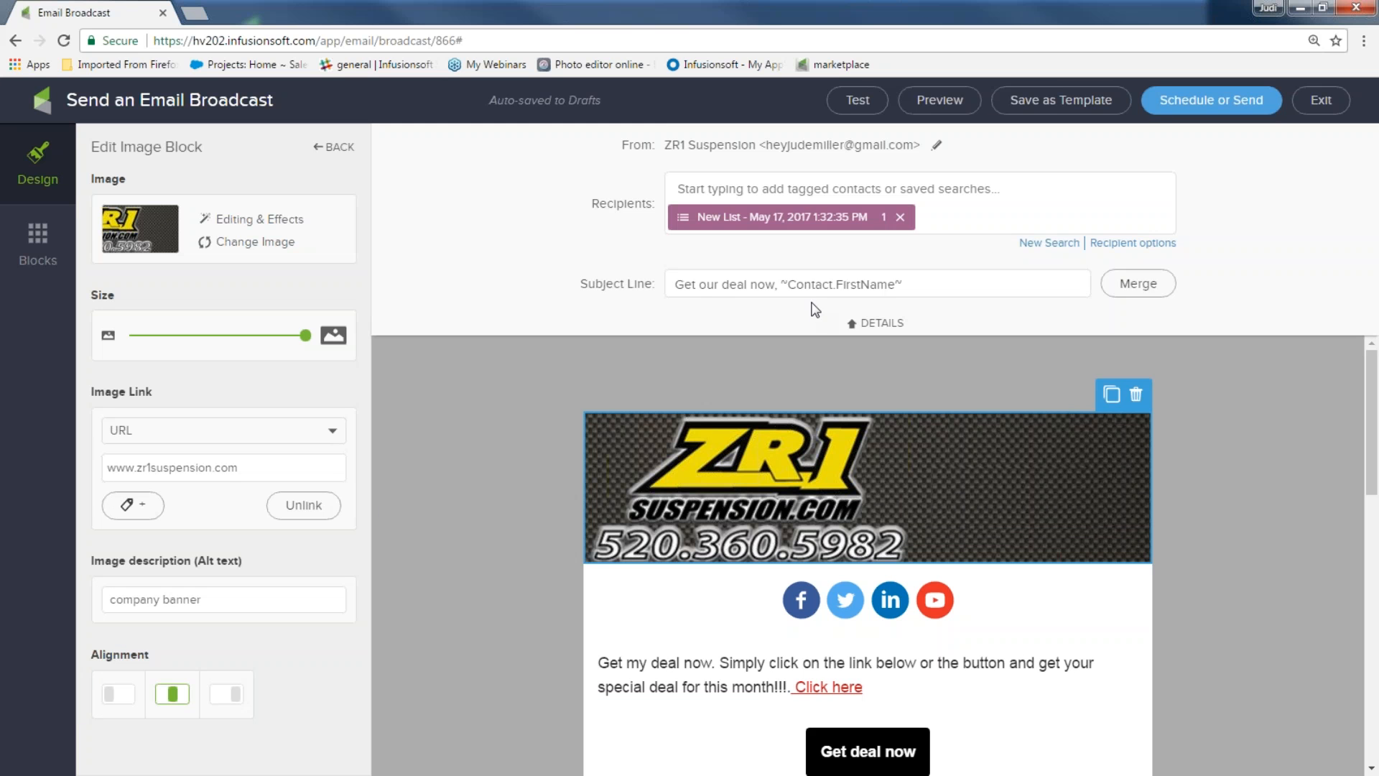
# Confirm all send checklist items pass with 1 recipient and choose Send Now
pyautogui.click(1219, 95)
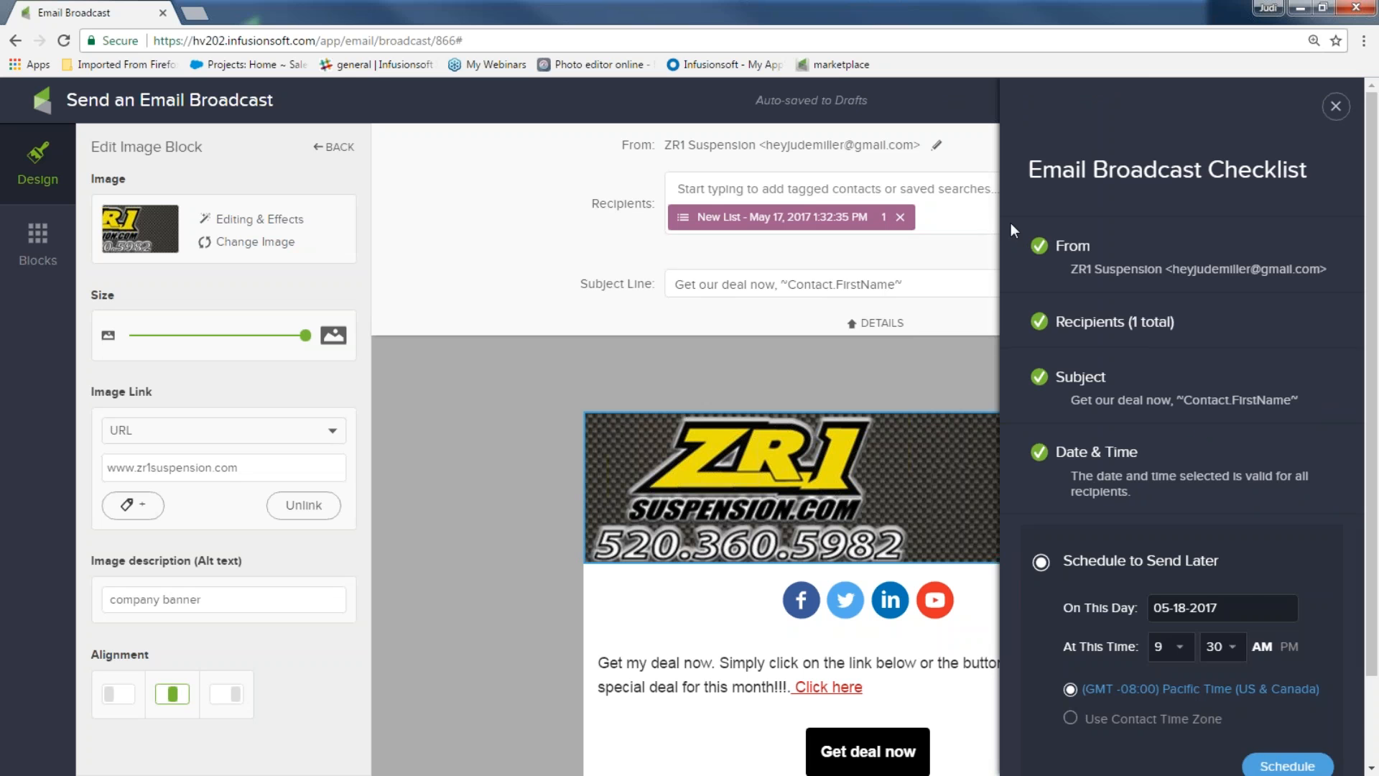
pyautogui.scroll(-2, 1079, 511)
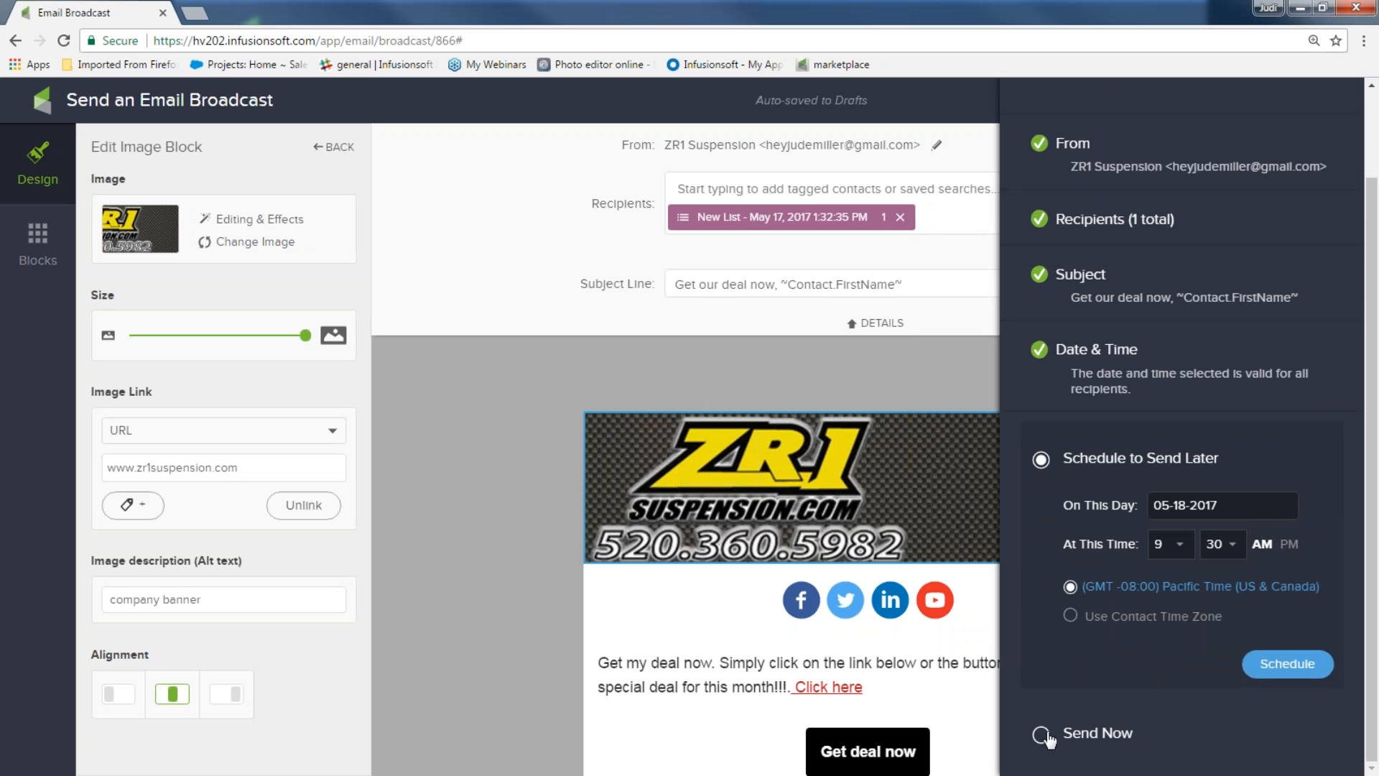
pyautogui.click(1040, 740)
# Send the zr1 coupon broadcast, review its completed batch report, and return to Email & Broadcasts
pyautogui.click(1304, 722)
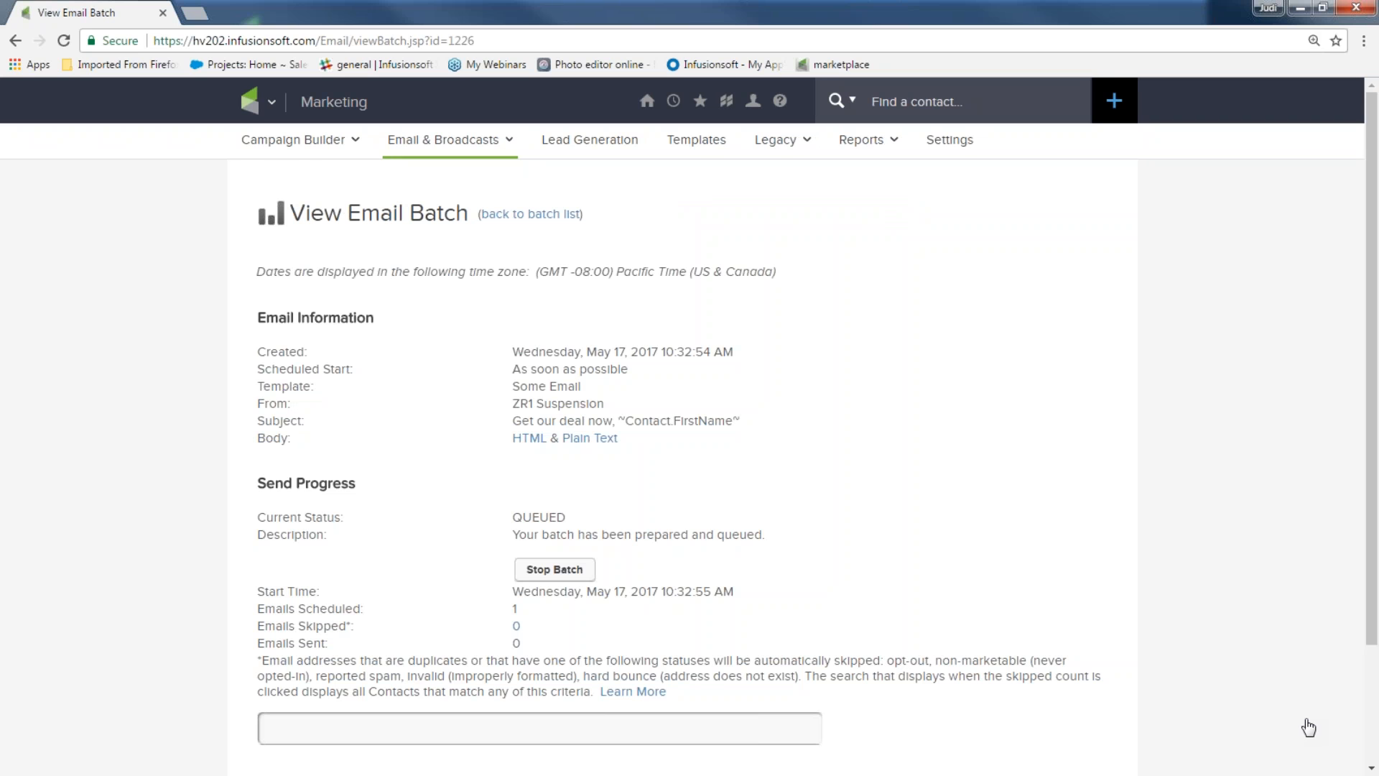
pyautogui.scroll(-2, 1309, 728)
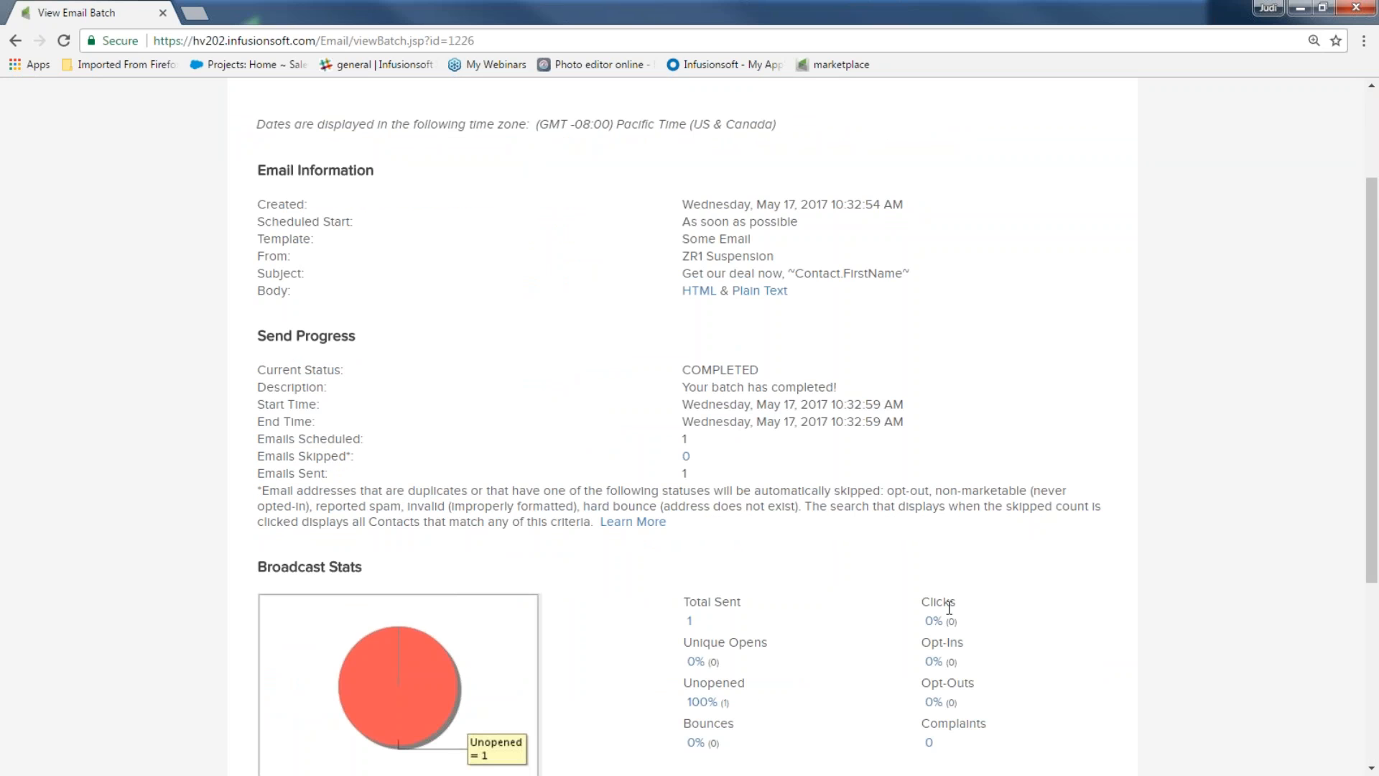
pyautogui.scroll(3, 954, 603)
pyautogui.moveTo(431, 136)
pyautogui.click(432, 173)
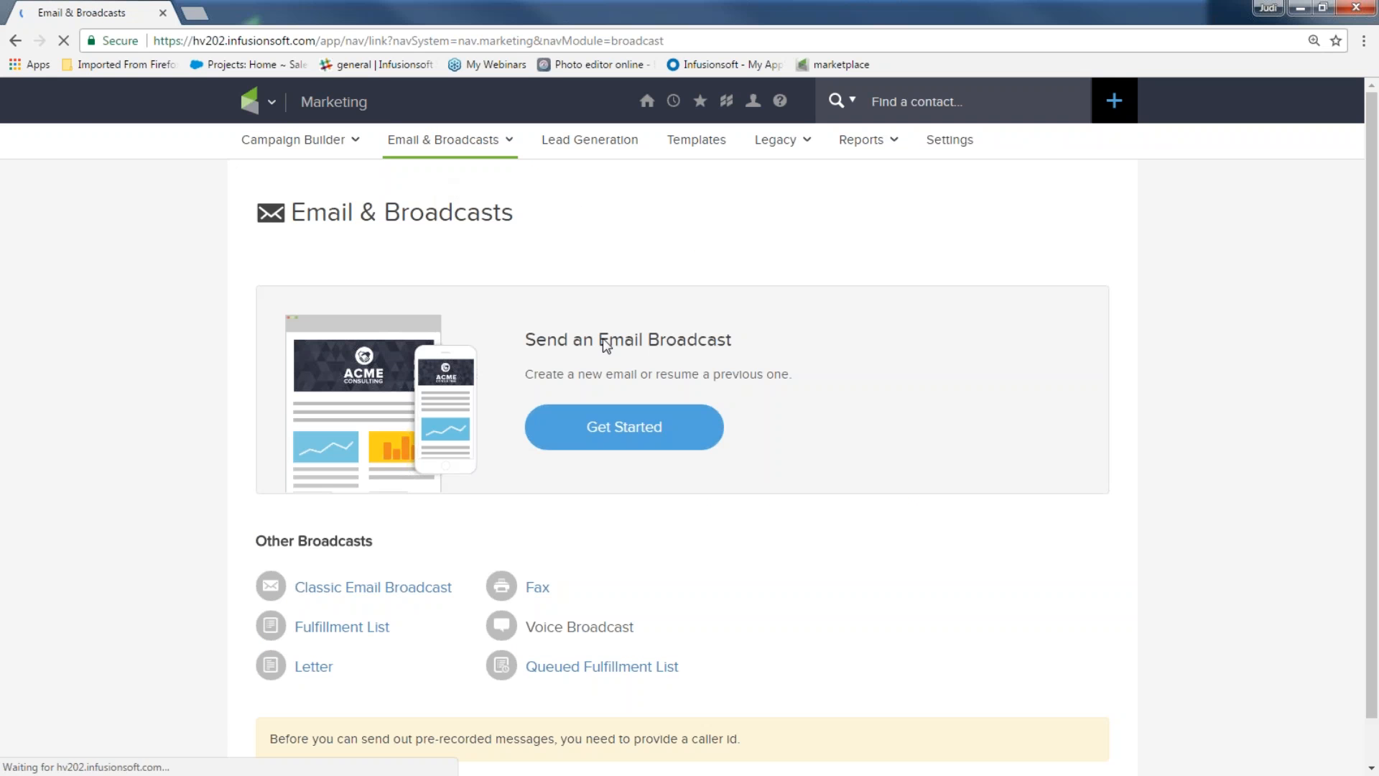
# Start a new broadcast using the Newsletter gallery template
pyautogui.click(612, 424)
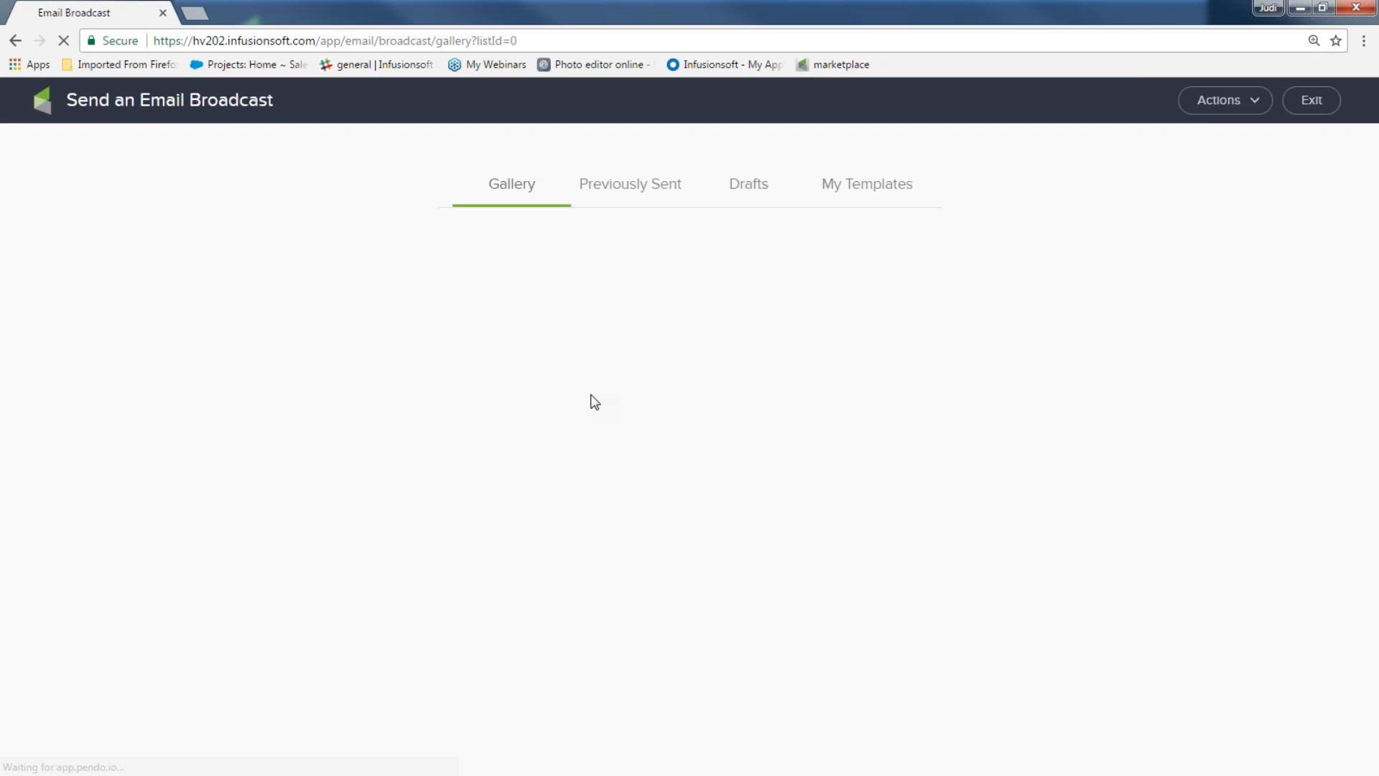
pyautogui.moveTo(330, 410)
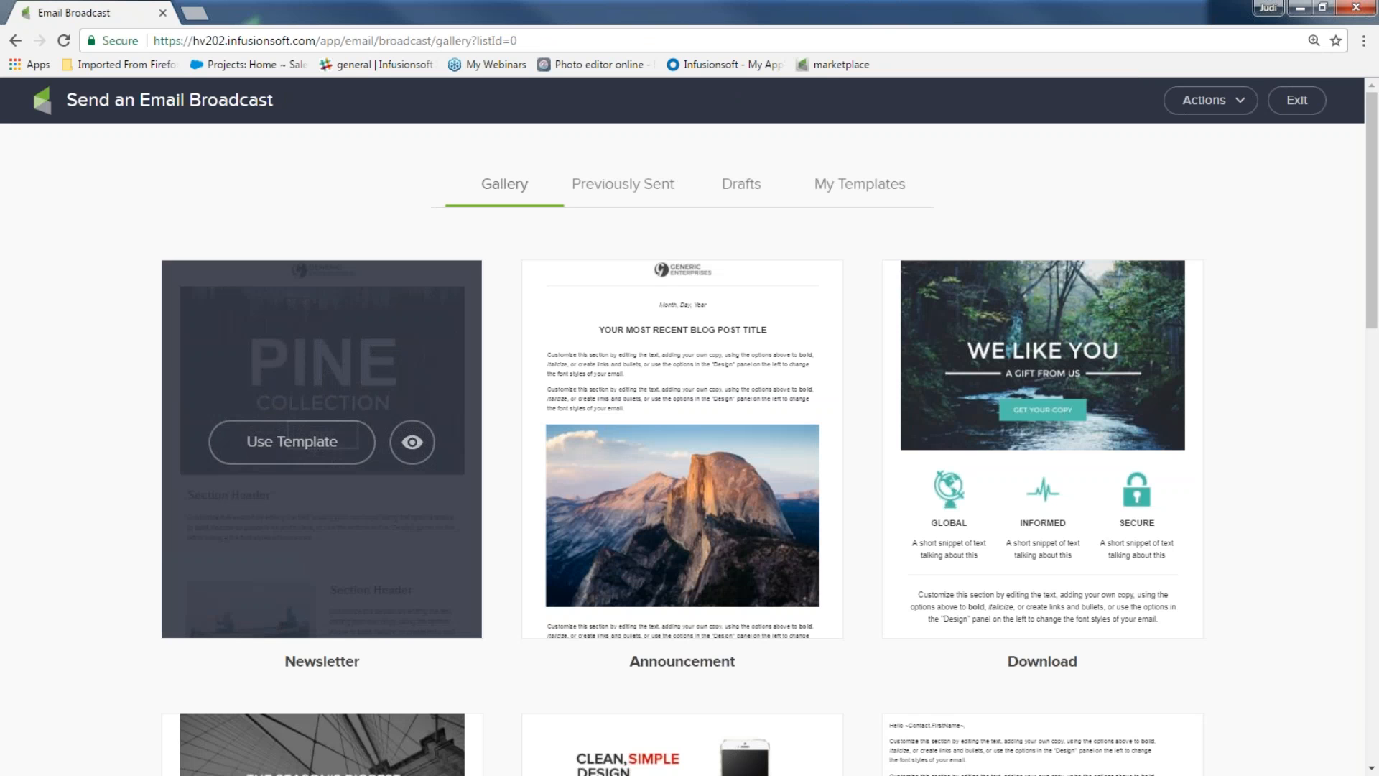
pyautogui.click(309, 441)
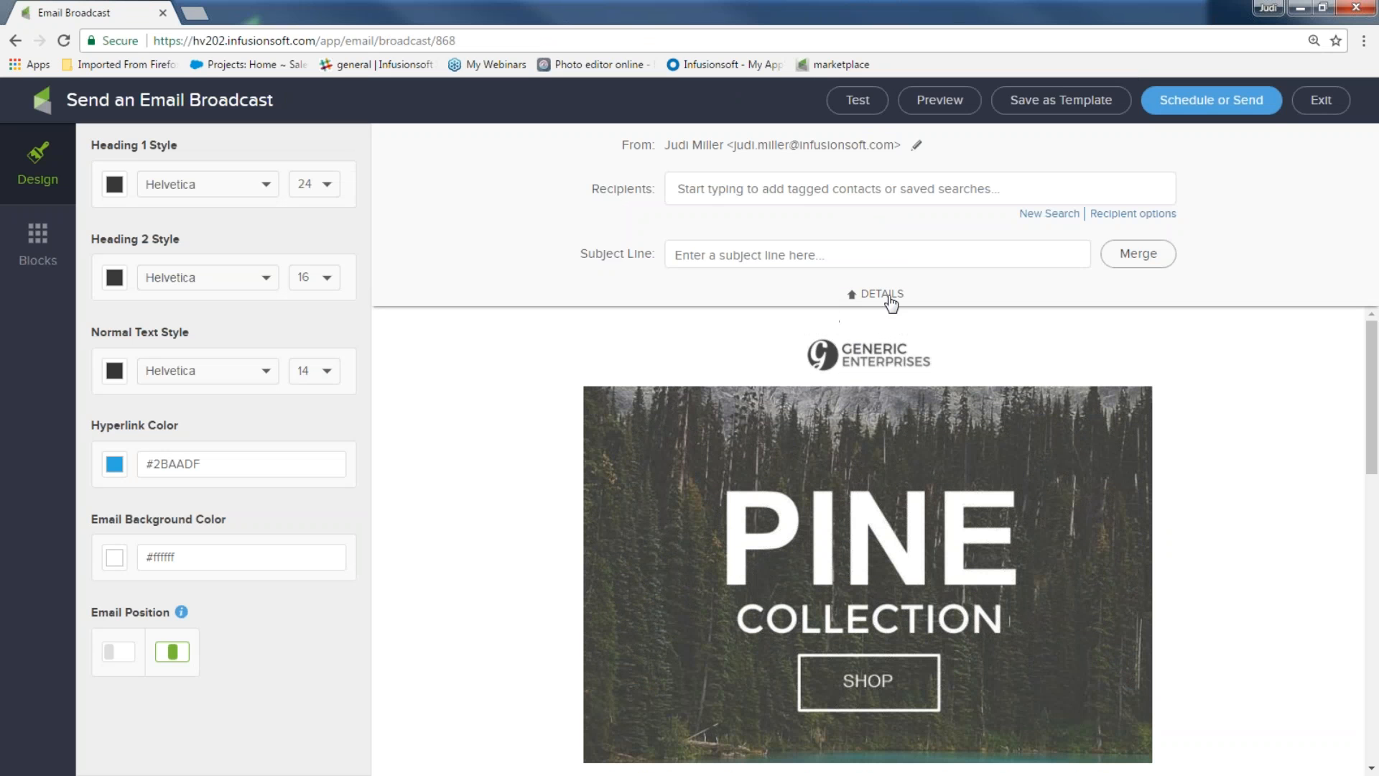
# Collapse the sender and recipient details and delete the top logo block
pyautogui.click(853, 297)
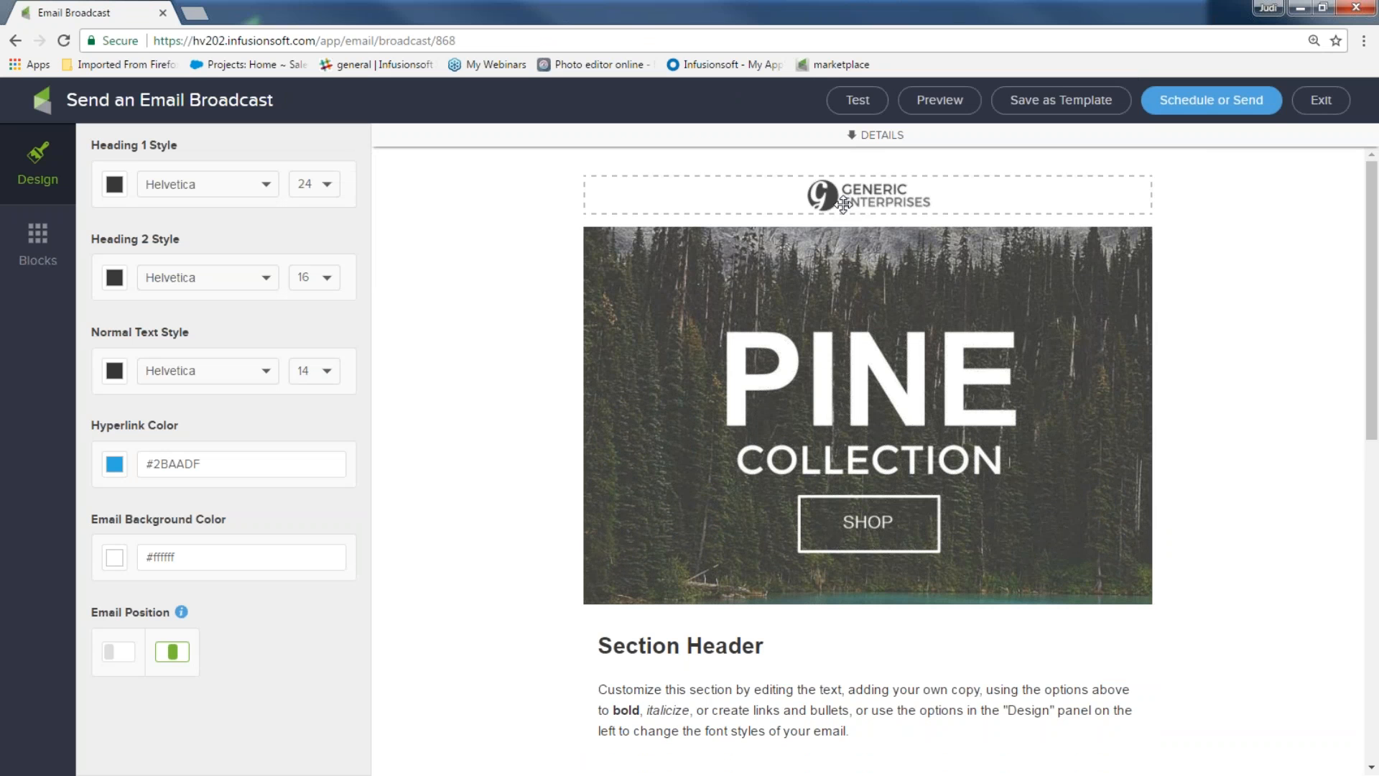
pyautogui.click(905, 205)
pyautogui.click(1135, 207)
pyautogui.click(1135, 233)
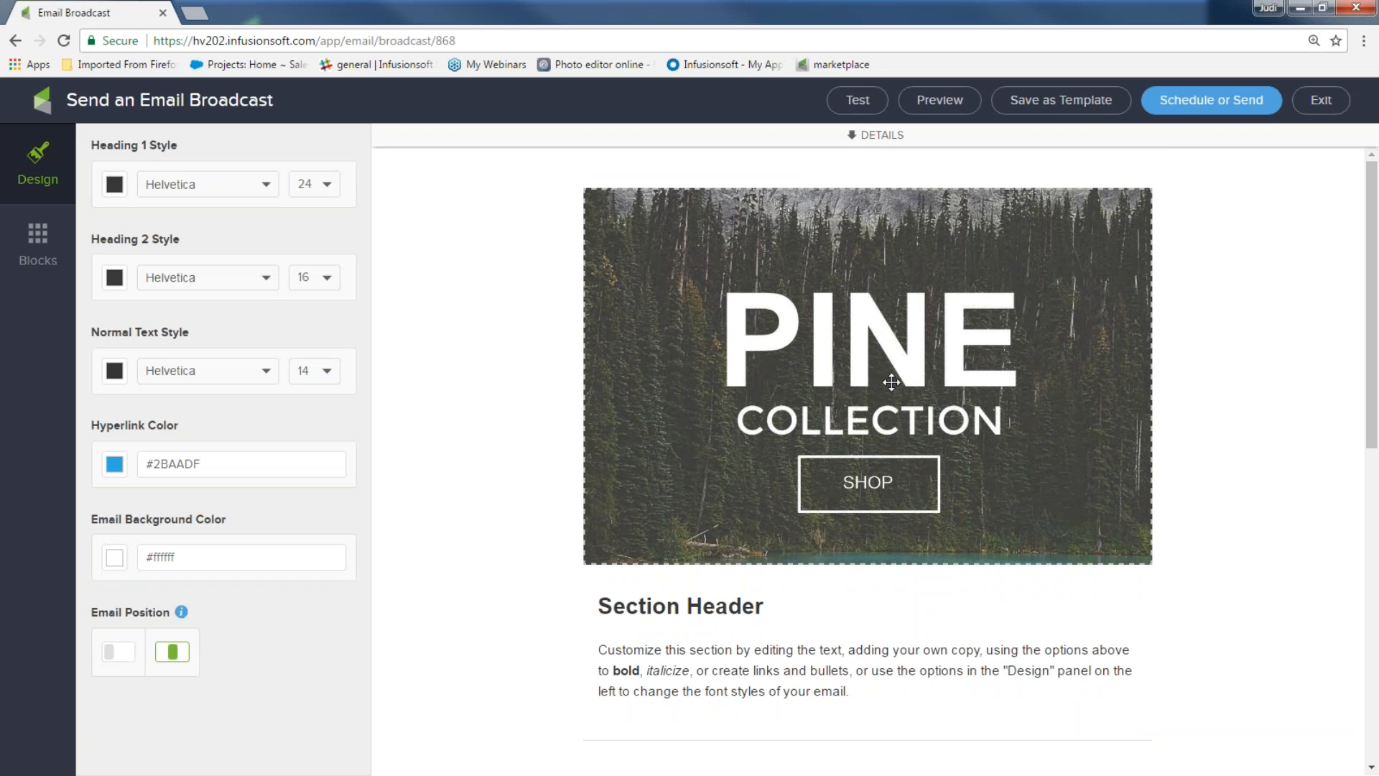
# Replace the PINE COLLECTION hero image with infusionsoft_hearts.png from the image library
pyautogui.click(865, 304)
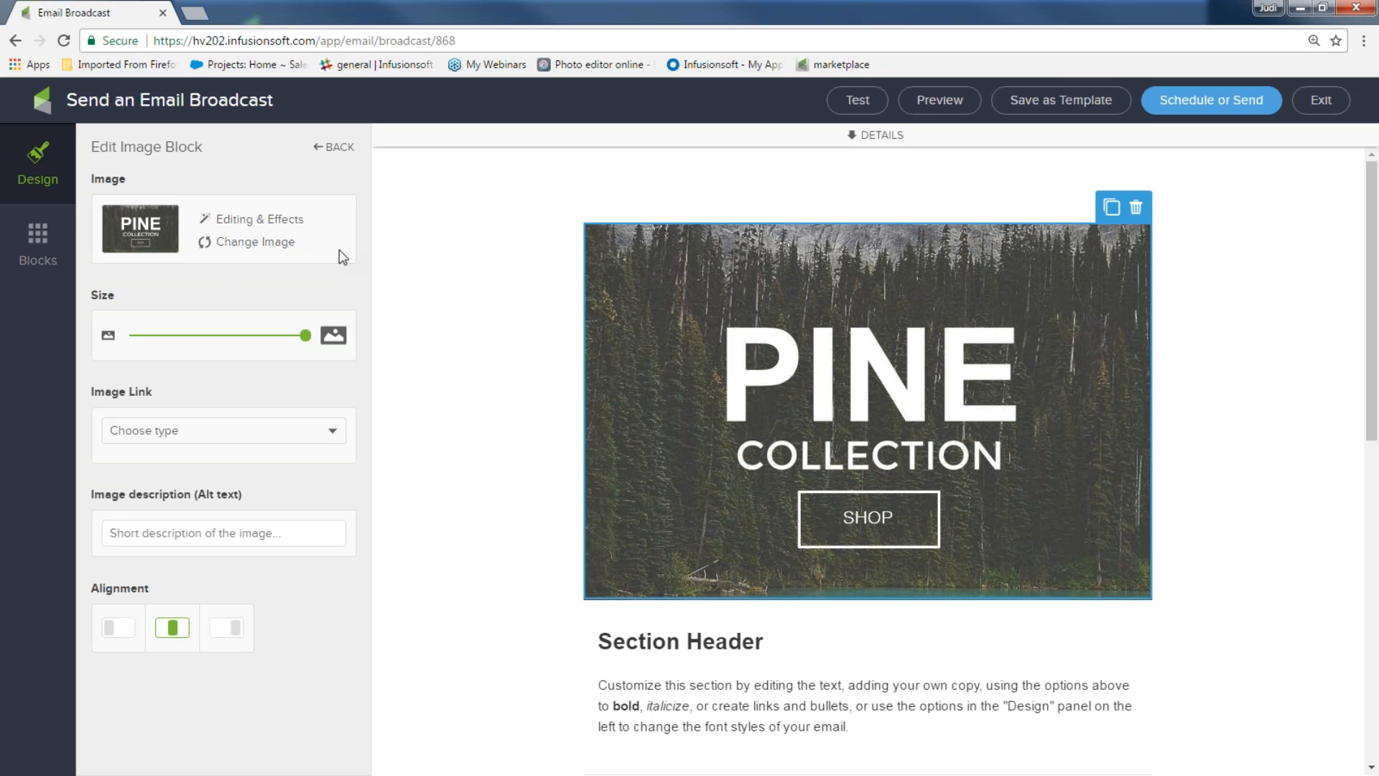
pyautogui.click(277, 244)
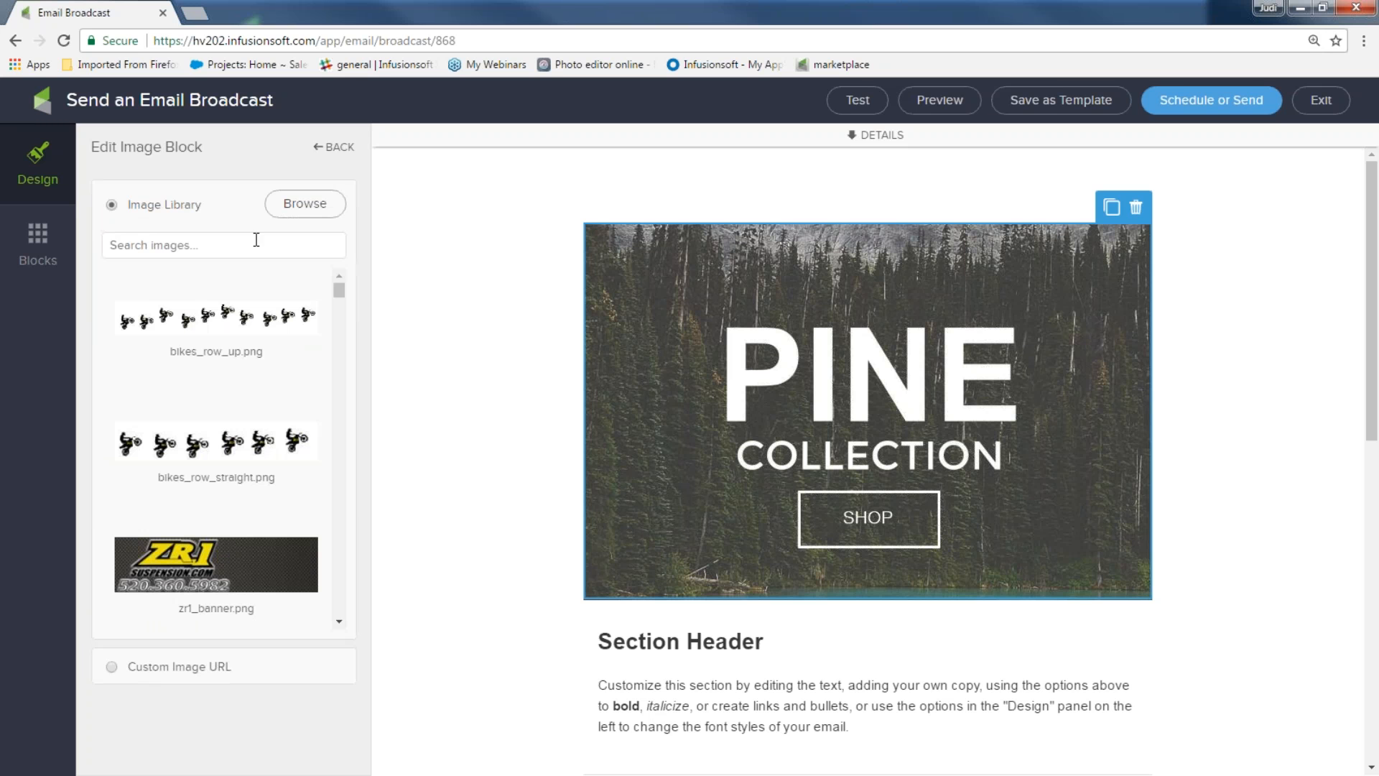
pyautogui.click(202, 244)
pyautogui.write('f')
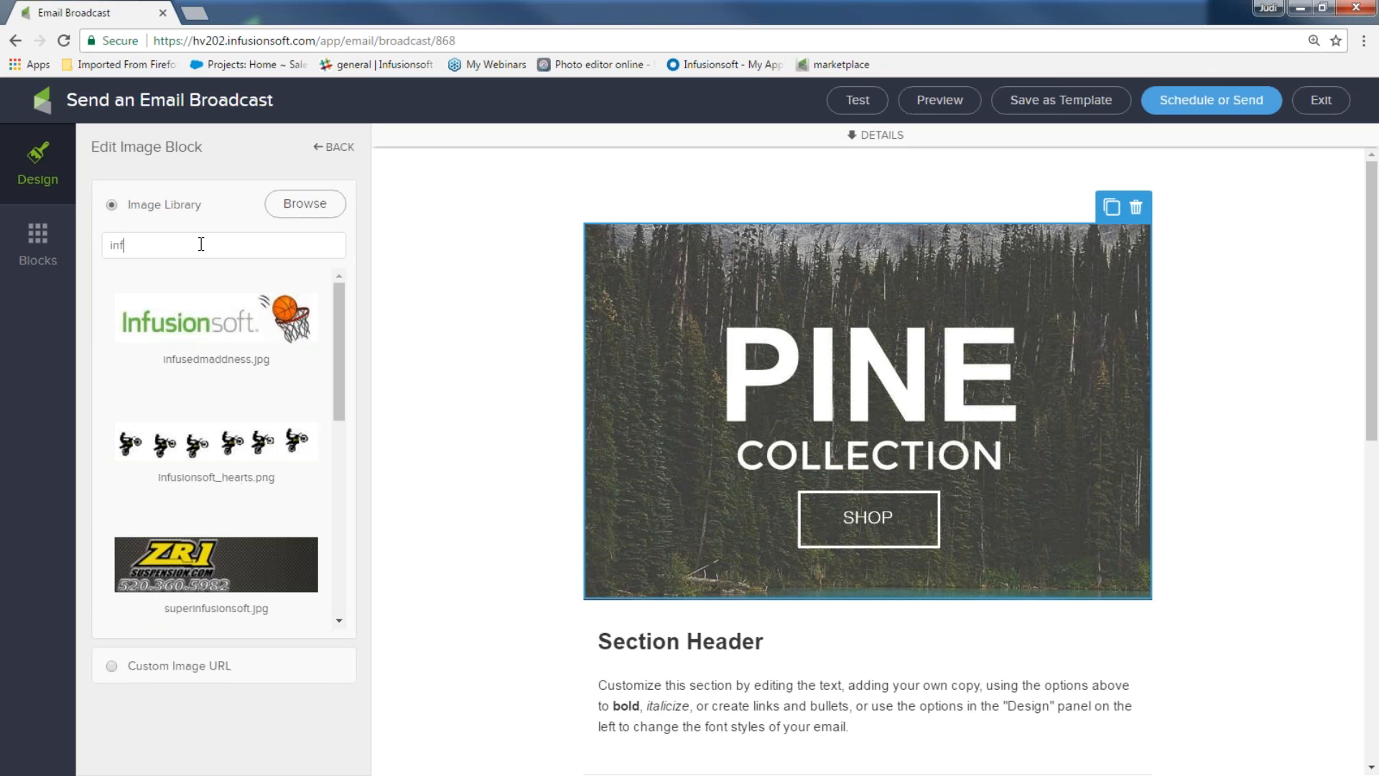
pyautogui.click(224, 445)
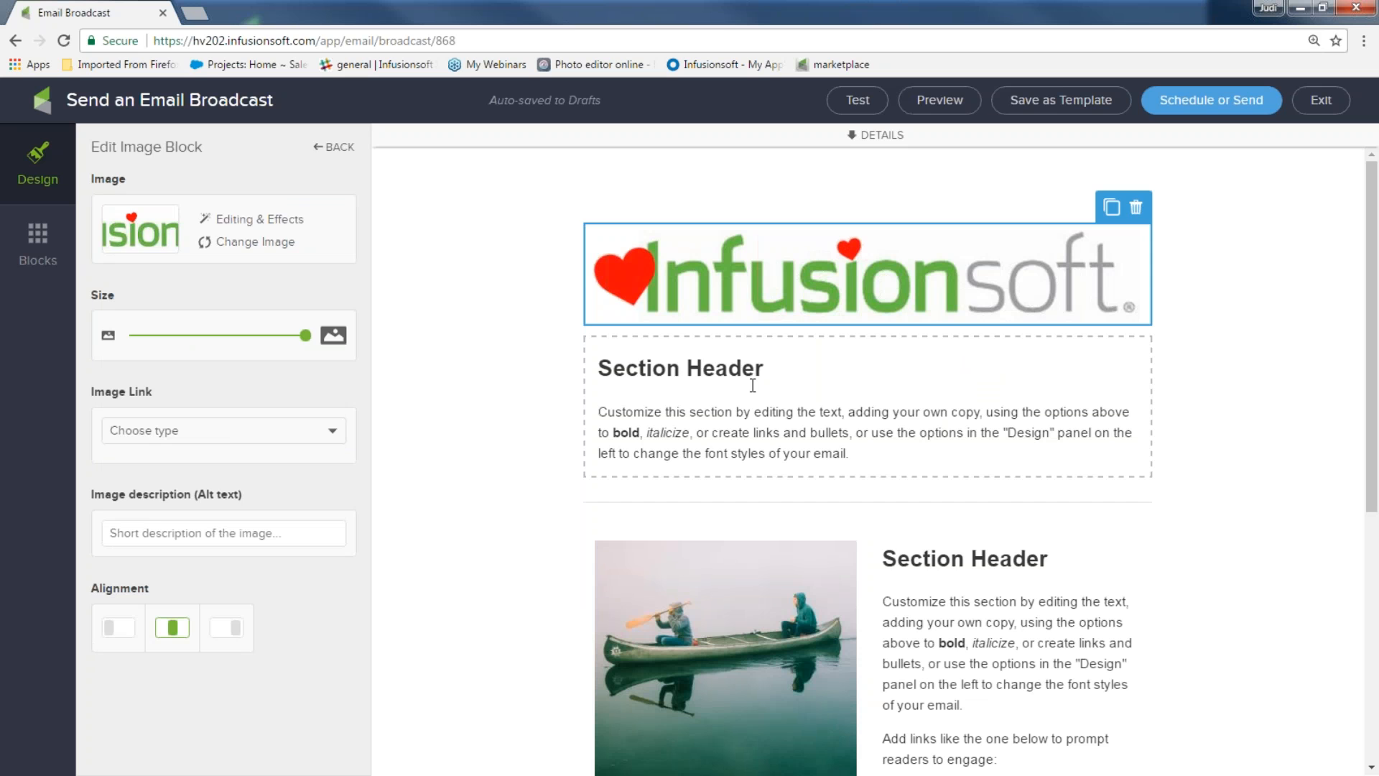
# Change the Section Header heading to 'Get coupon now.'
pyautogui.moveTo(780, 365); pyautogui.dragTo(567, 345)
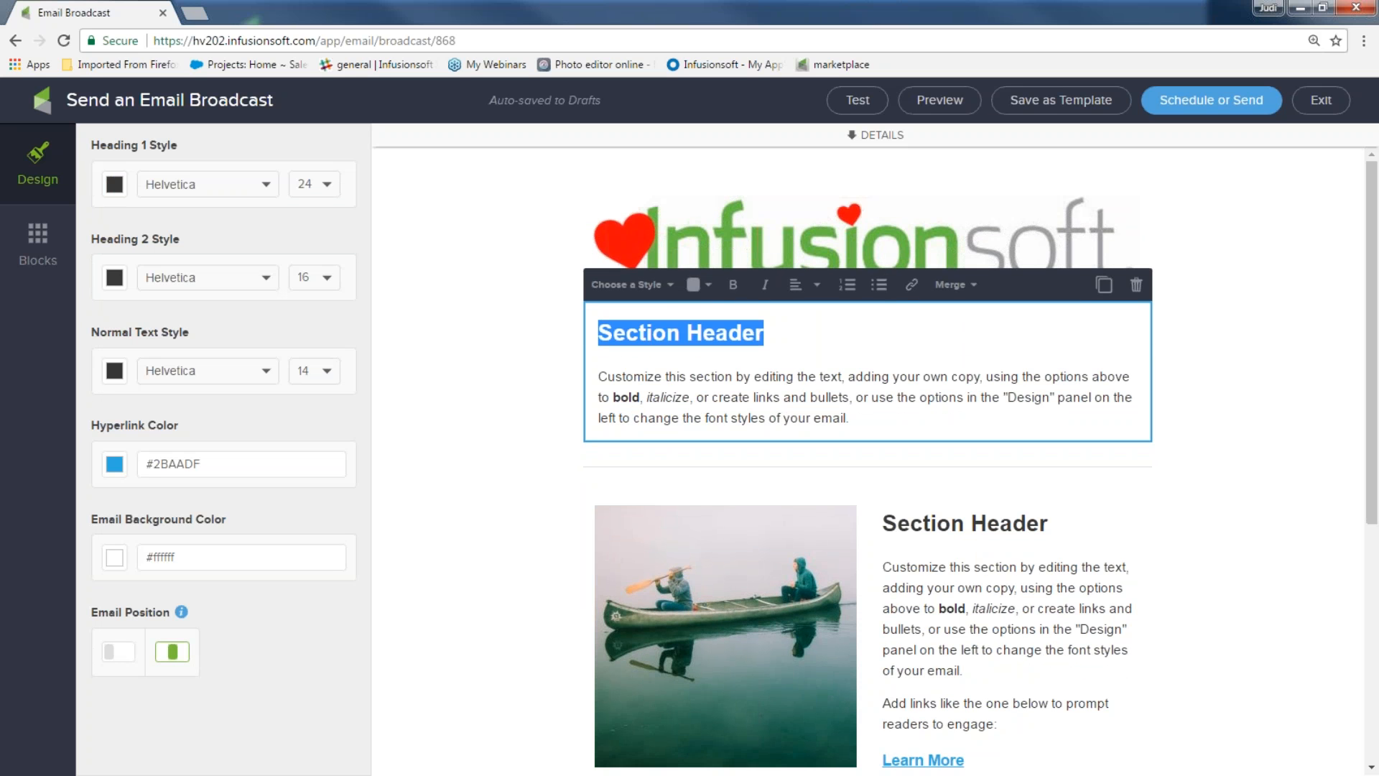
pyautogui.write('Get coupn')
pyautogui.press('BackSpace')
pyautogui.write('on now')
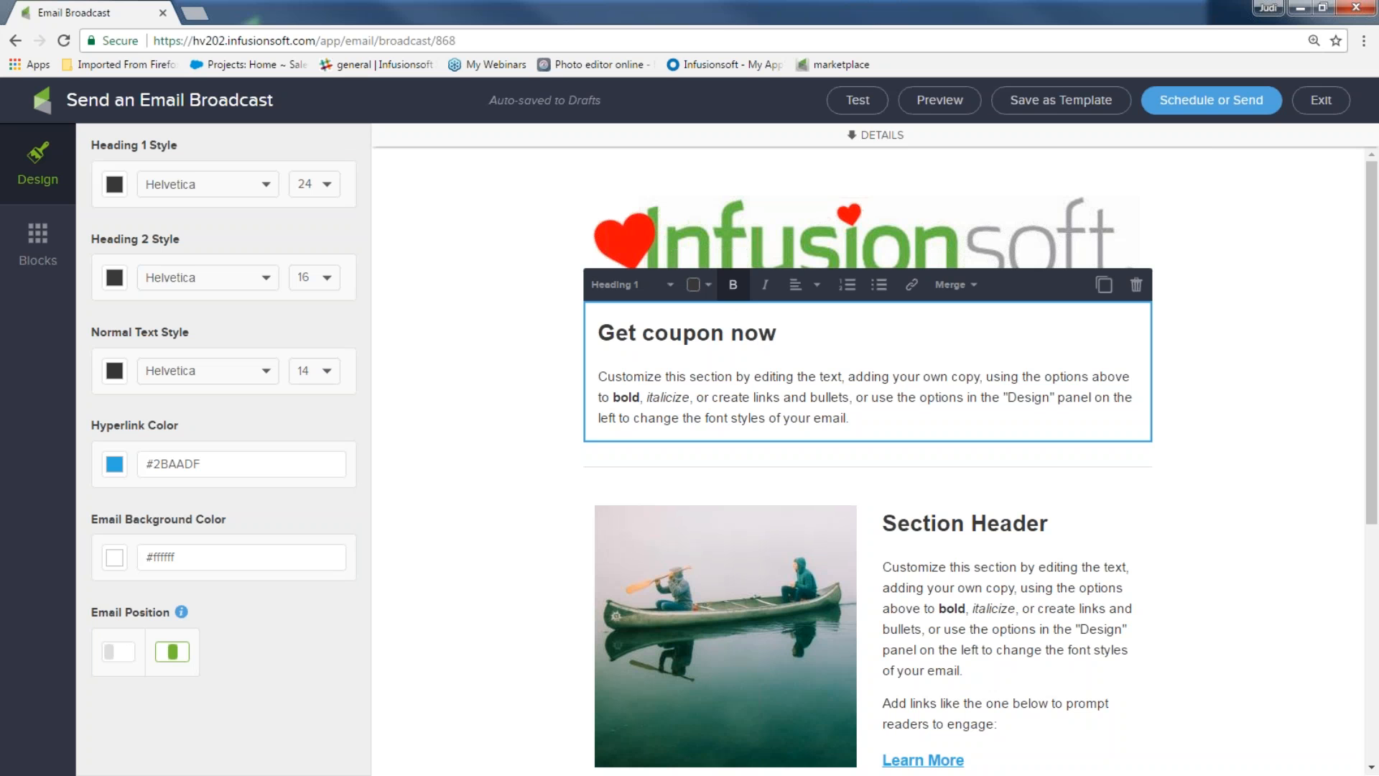
pyautogui.write('.')
# Delete the canoe photo block and exit the editor, saving the draft
pyautogui.scroll(-5, 754, 600)
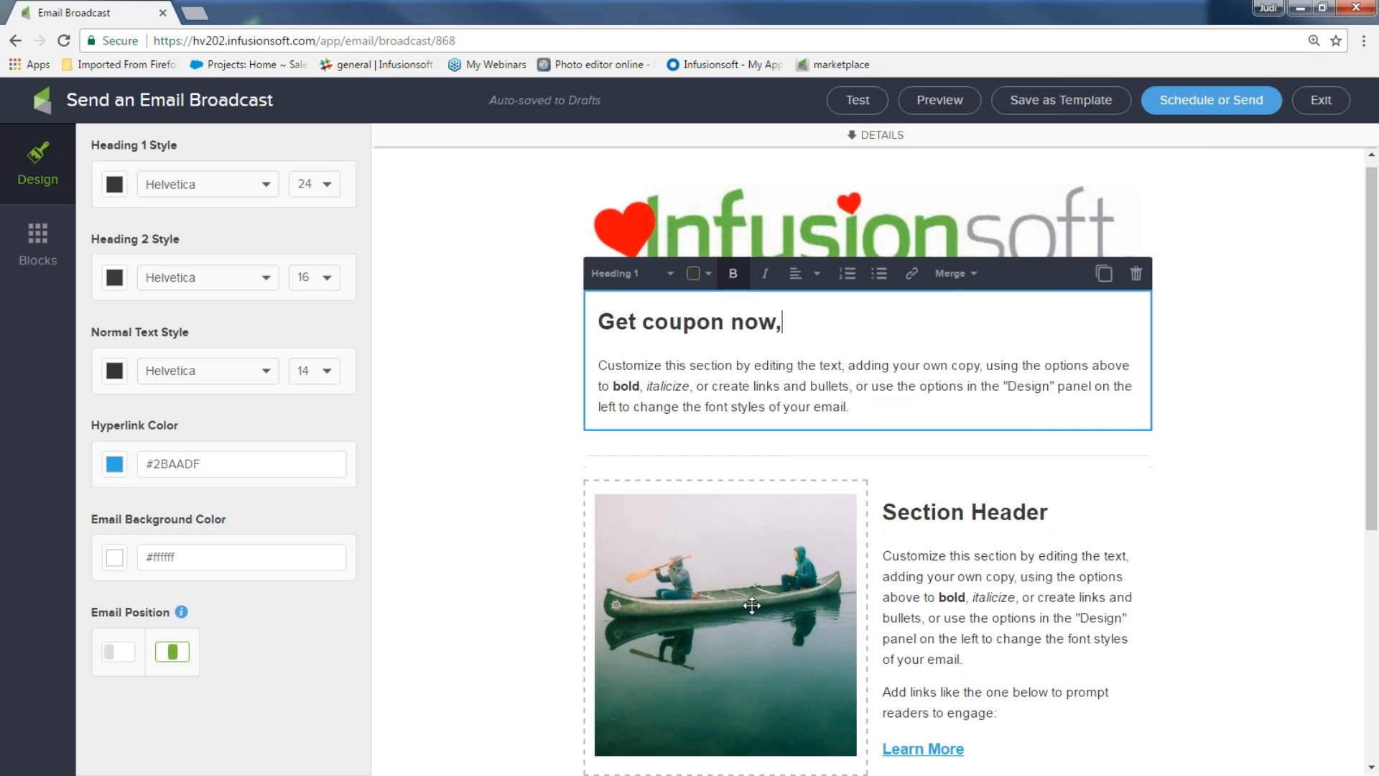
pyautogui.click(744, 377)
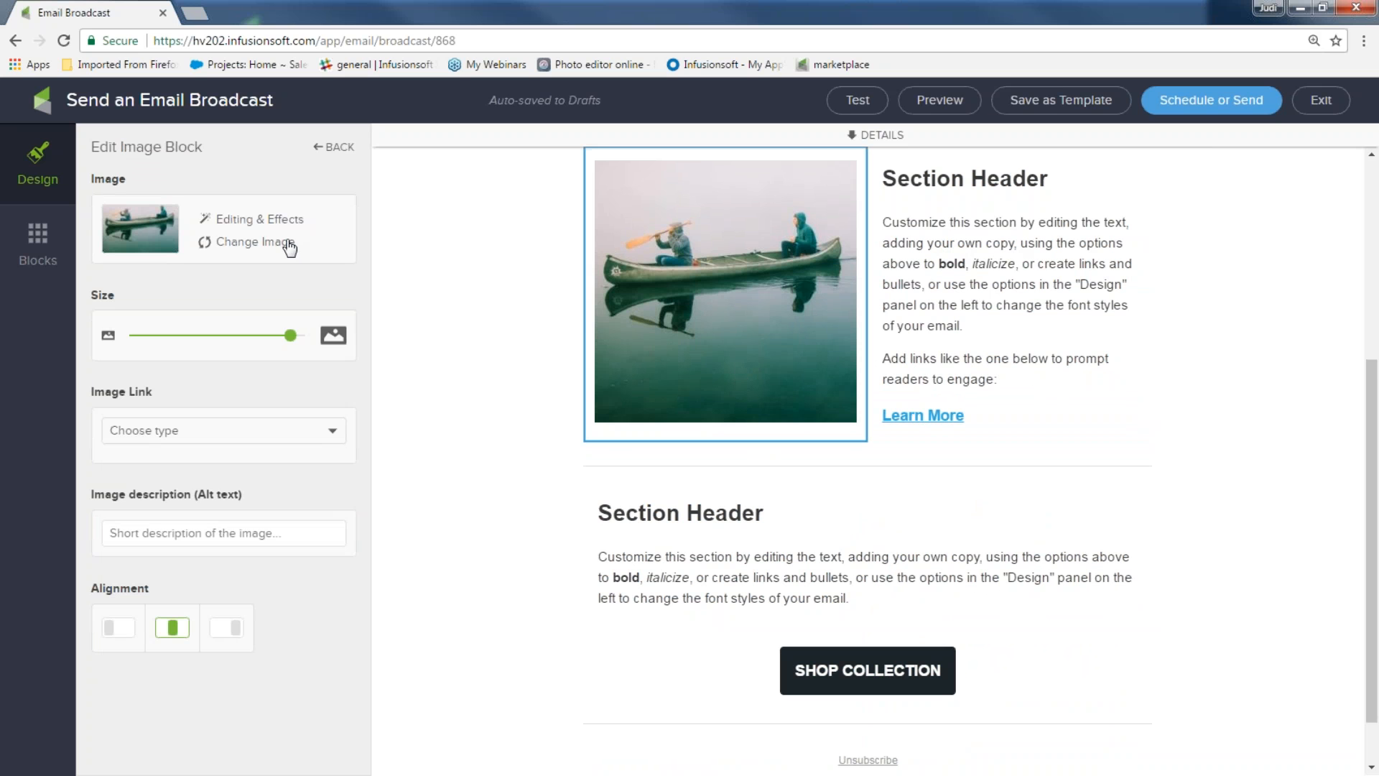
pyautogui.scroll(5, 847, 427)
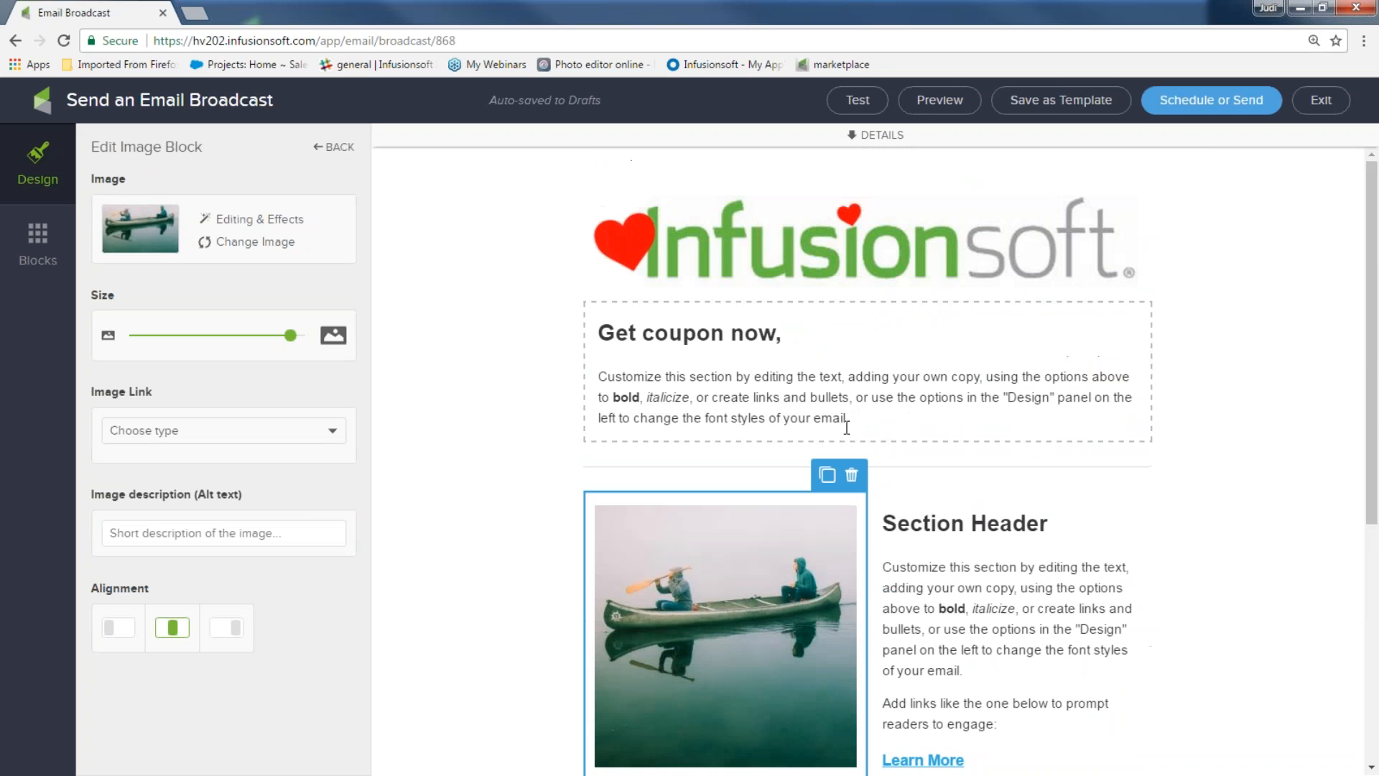
pyautogui.click(851, 475)
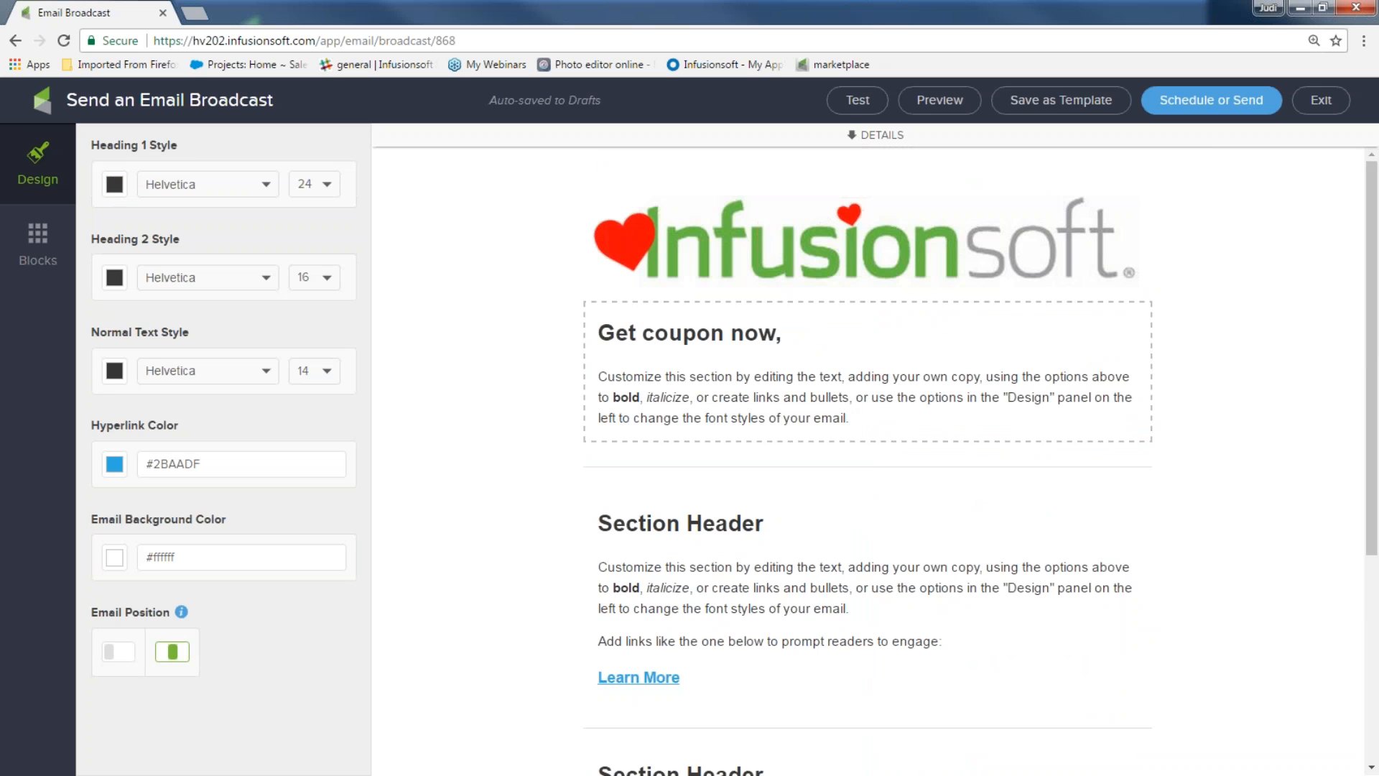
pyautogui.scroll(-5, 945, 541)
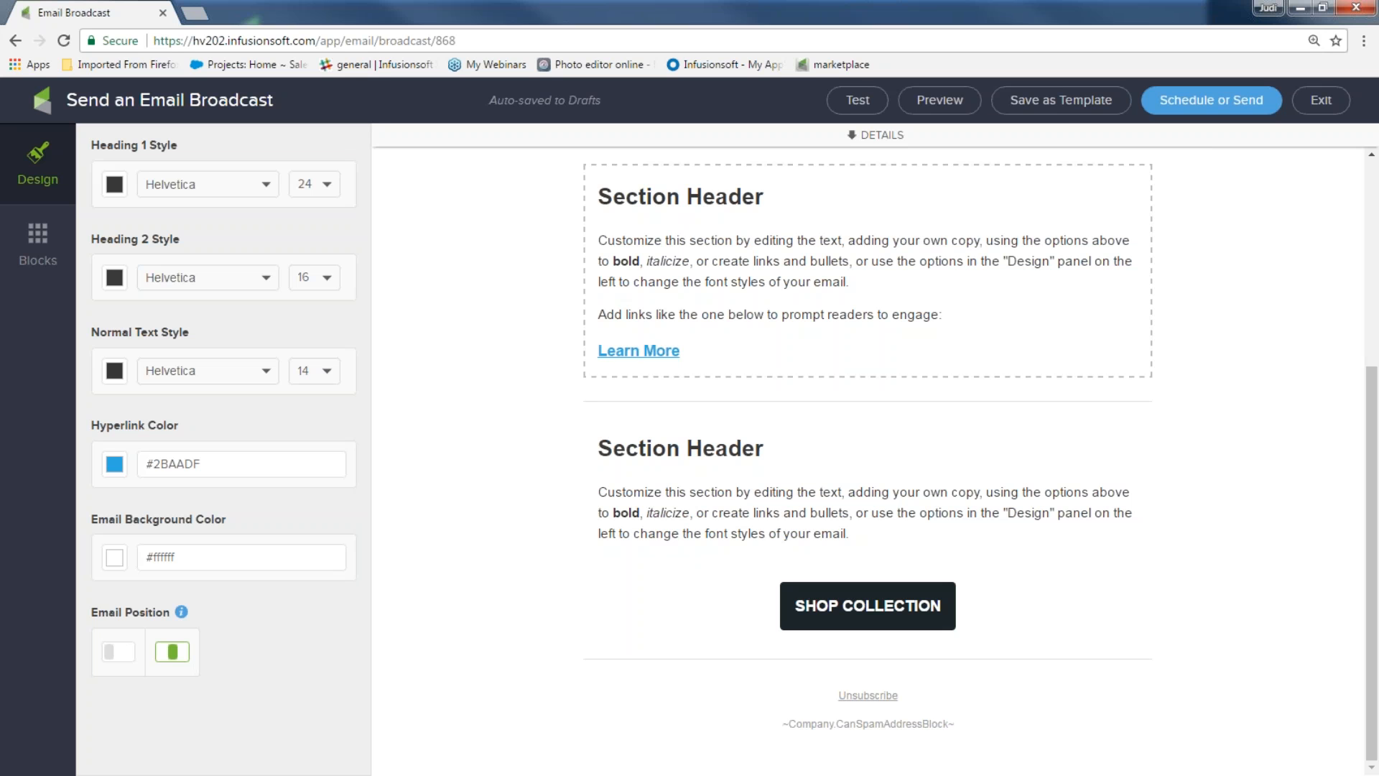
pyautogui.click(1319, 103)
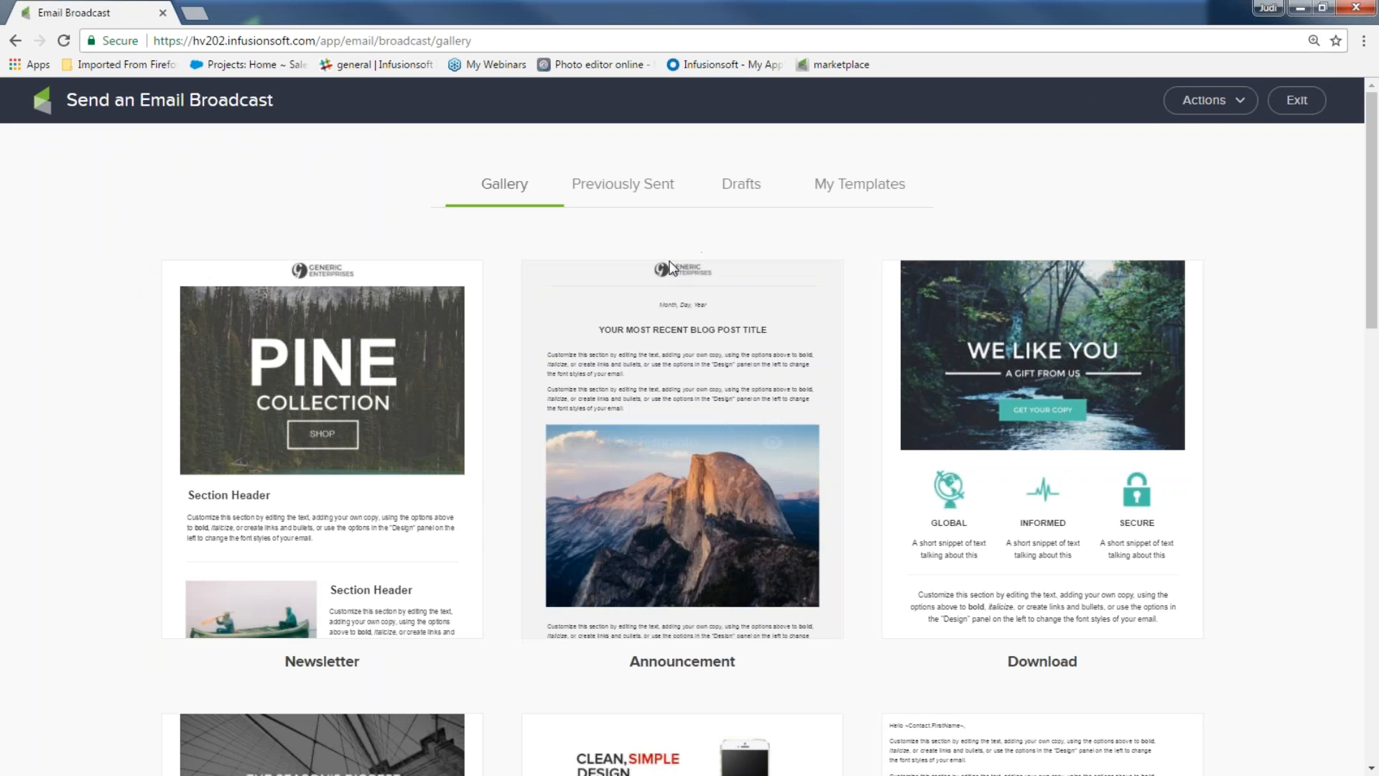
# Start a broadcast from the Announcement template and select its Month, Day, Year date line
pyautogui.click(637, 435)
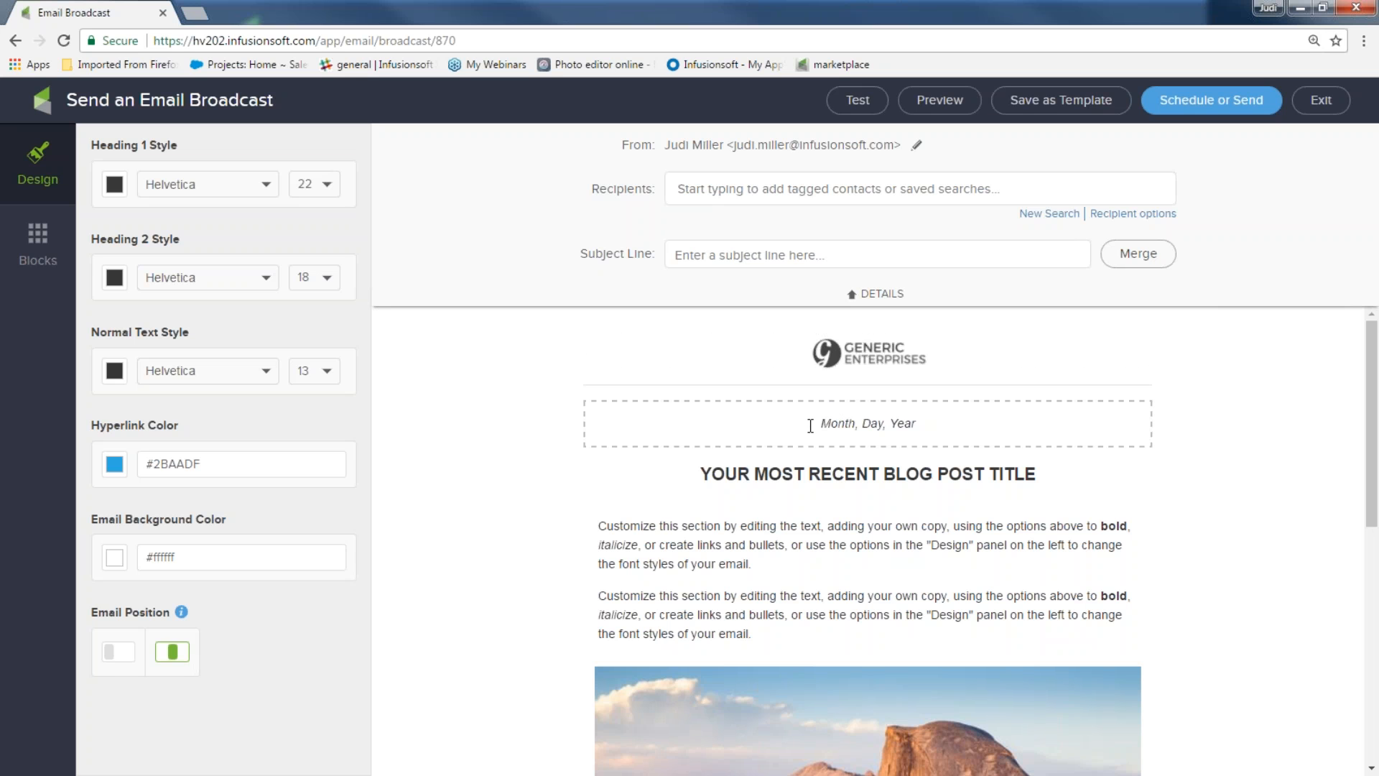
pyautogui.moveTo(810, 425); pyautogui.dragTo(952, 420)
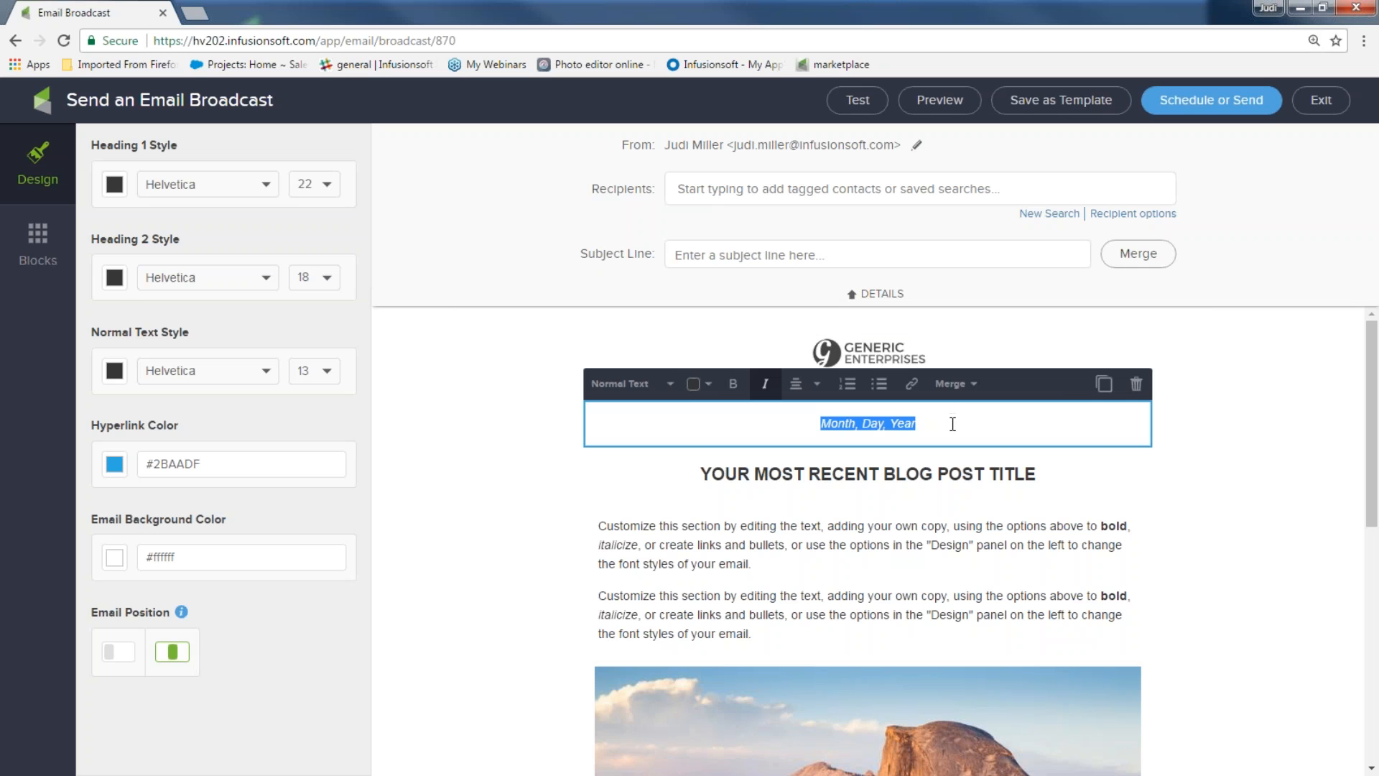
pyautogui.scroll(-5, 936, 490)
pyautogui.scroll(-1, 874, 492)
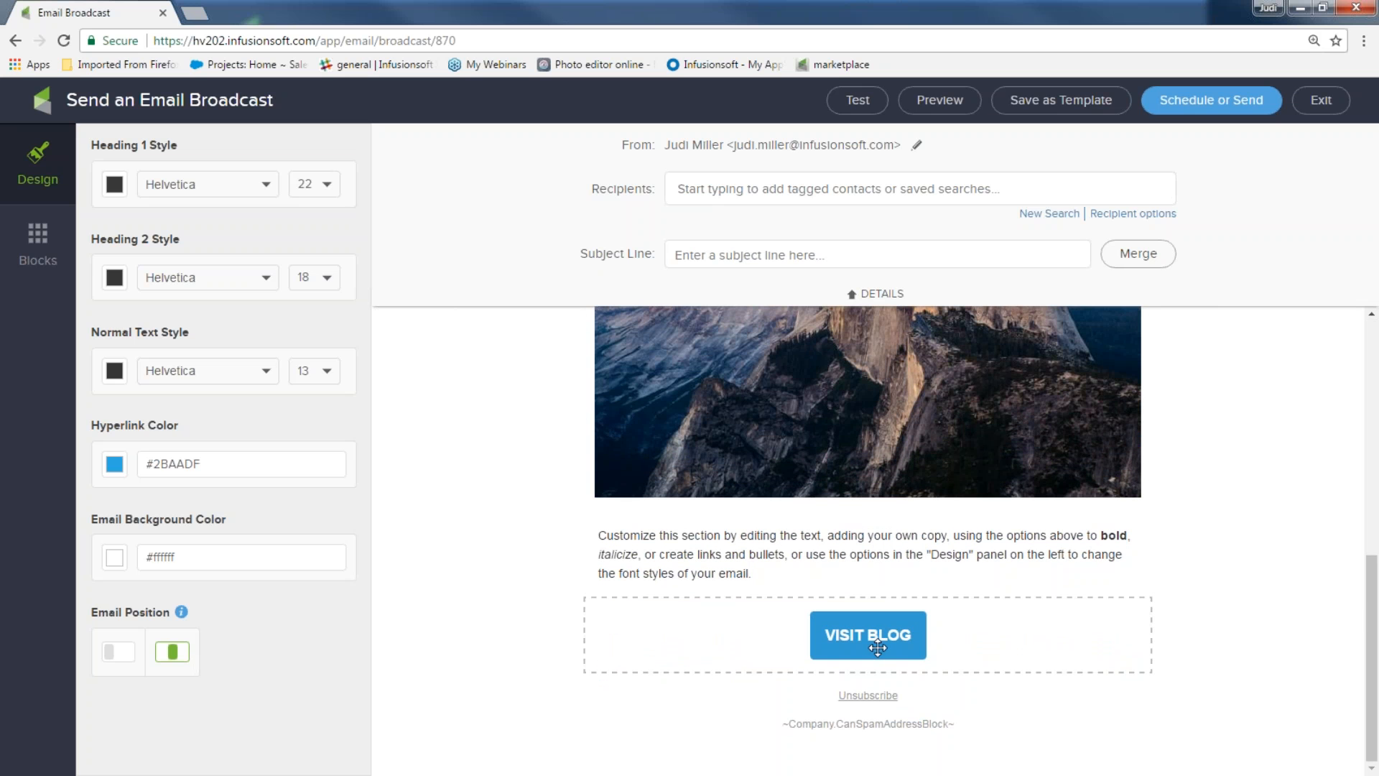
pyautogui.scroll(5, 877, 643)
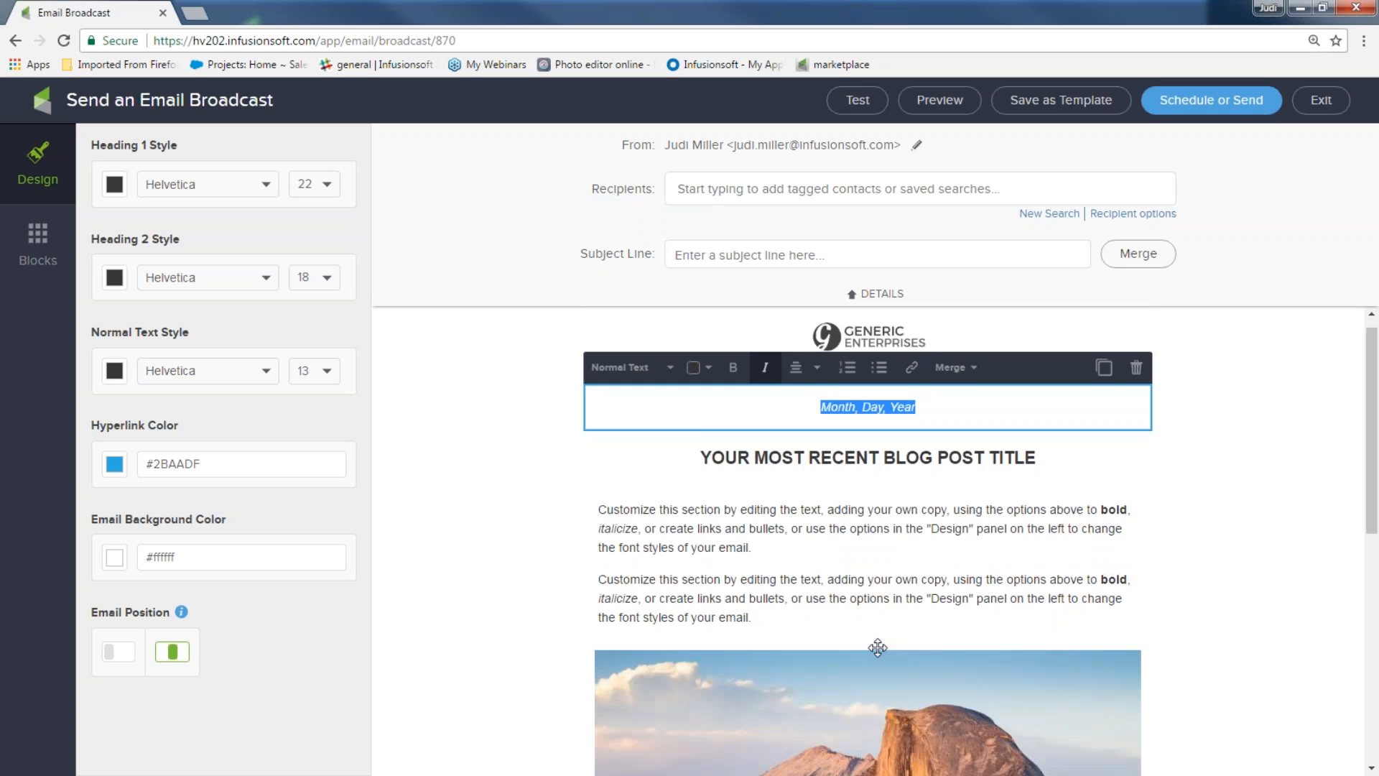
# Swap the Generic Enterprises header logo for the infusedmaddness.jpg basketball image
pyautogui.click(39, 248)
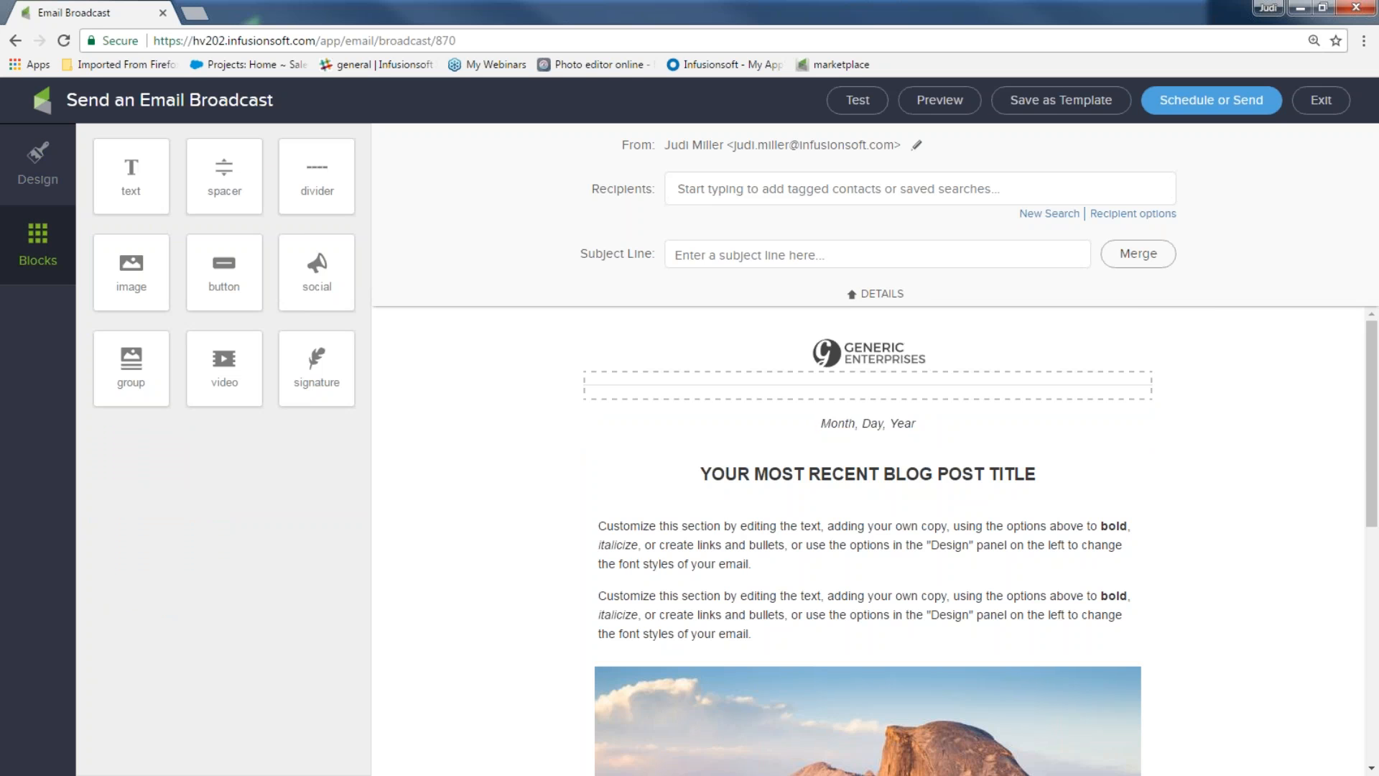
pyautogui.scroll(-5, 893, 495)
pyautogui.scroll(5, 893, 501)
pyautogui.click(865, 385)
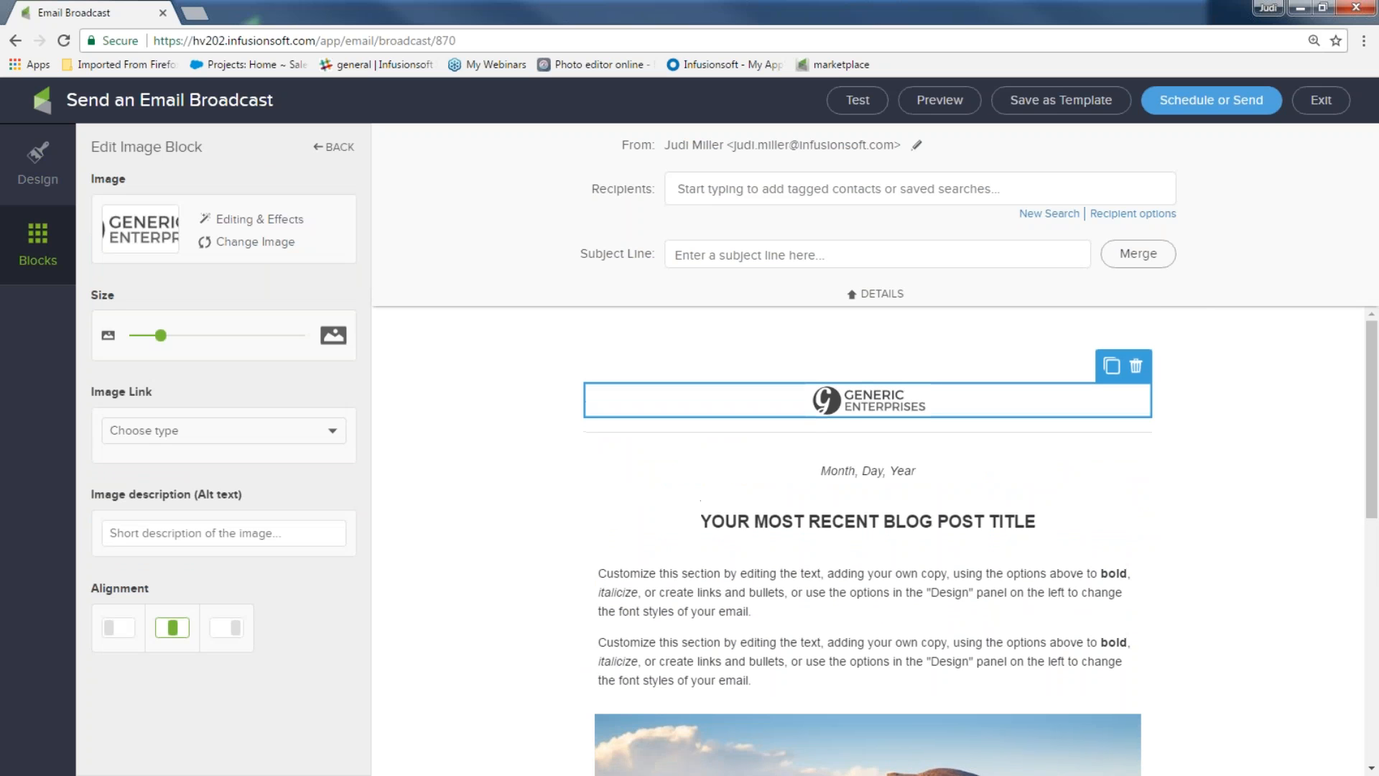
pyautogui.click(253, 243)
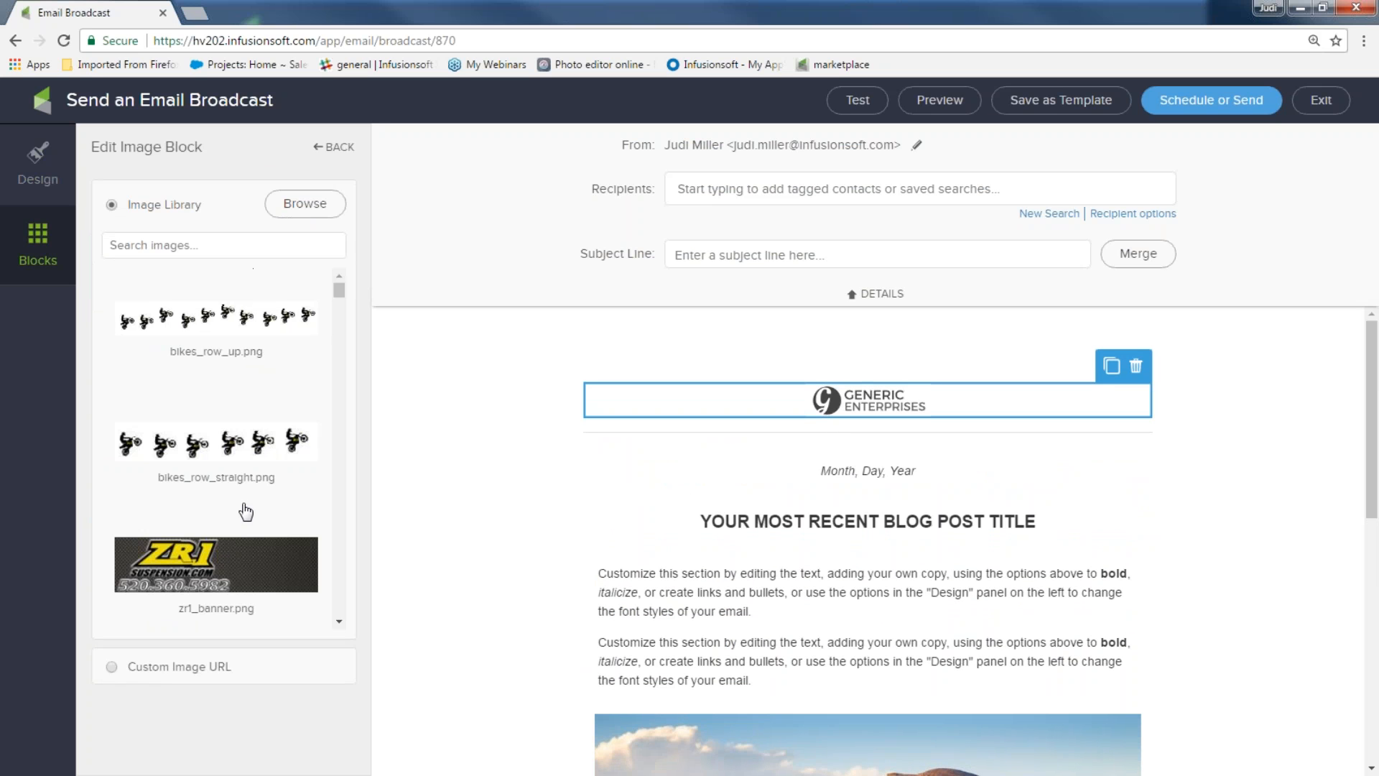
pyautogui.scroll(-8, 244, 514)
pyautogui.scroll(-4, 242, 540)
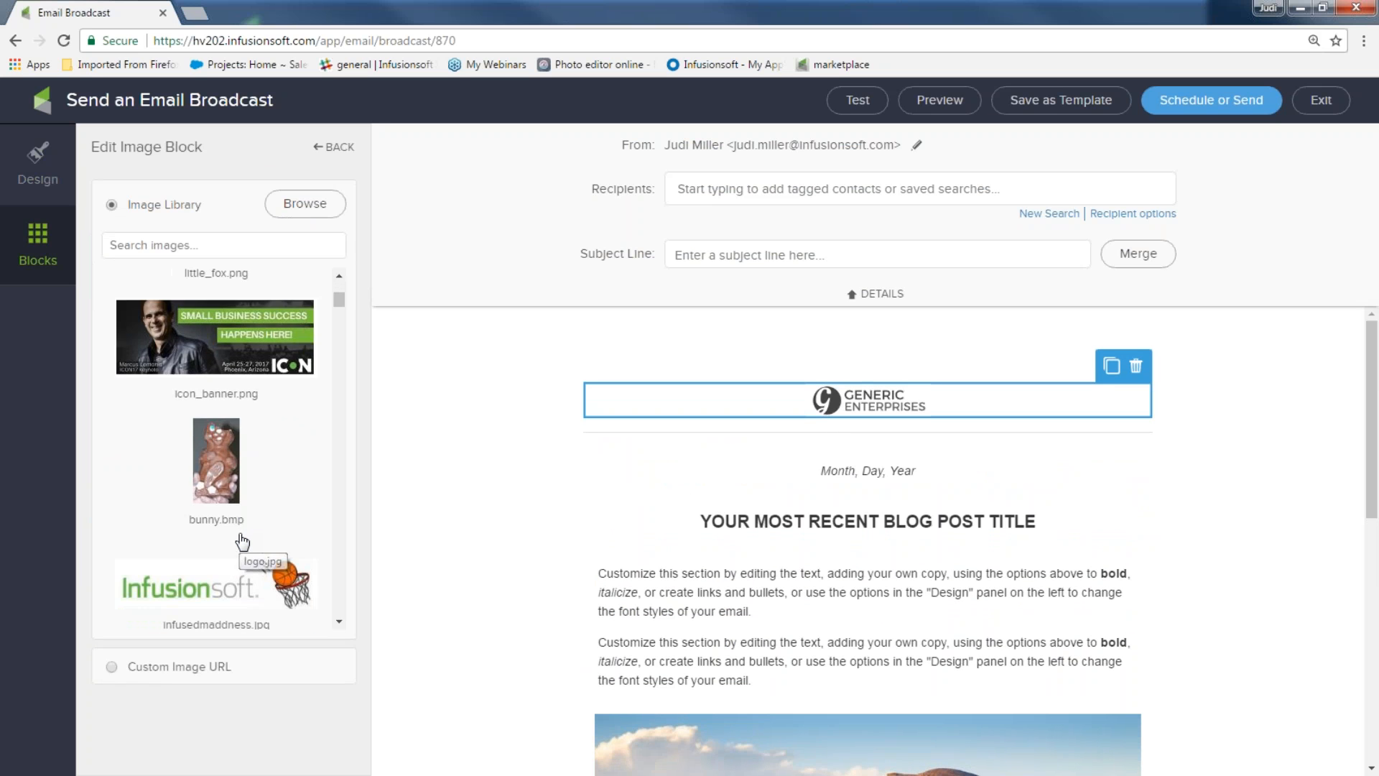
pyautogui.click(269, 373)
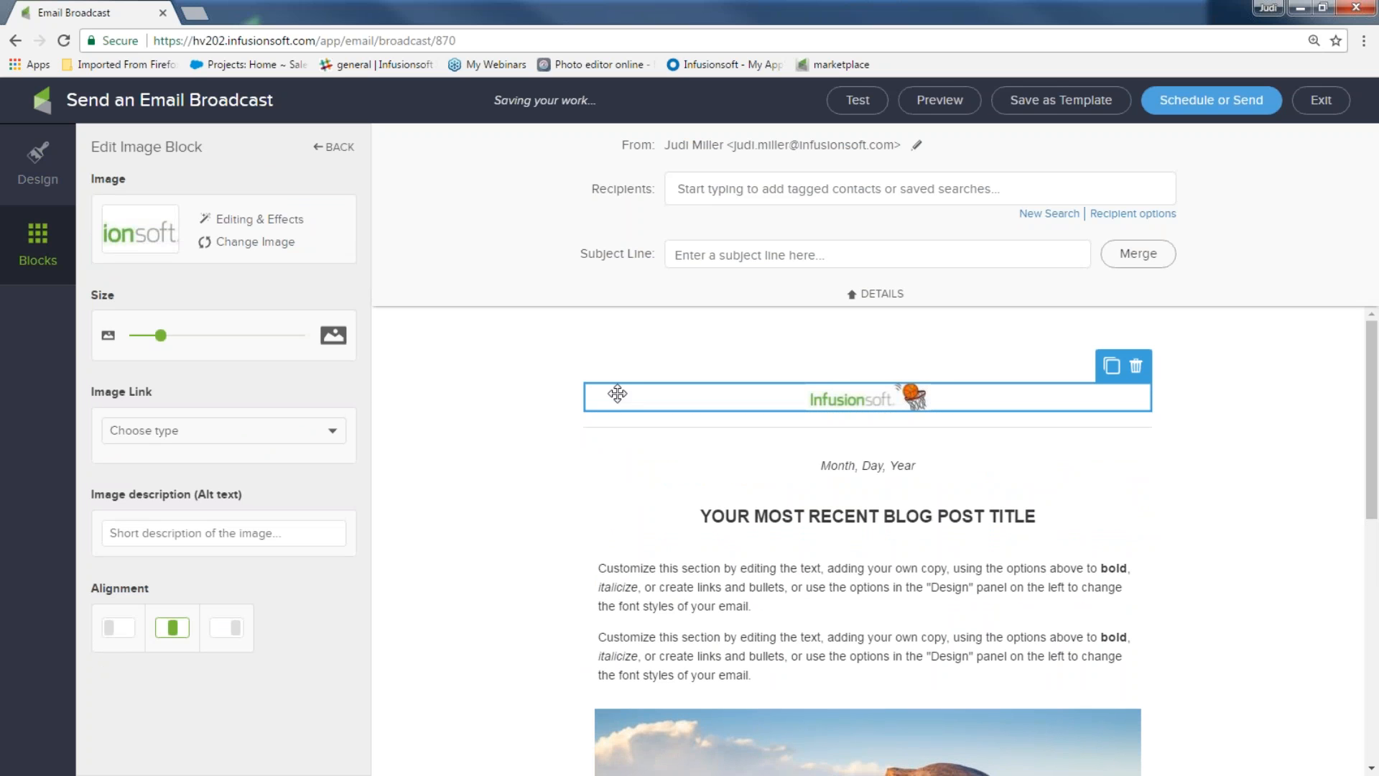
# Enlarge the header logo to size 87 and exit to the template gallery
pyautogui.moveTo(159, 335); pyautogui.dragTo(283, 337)
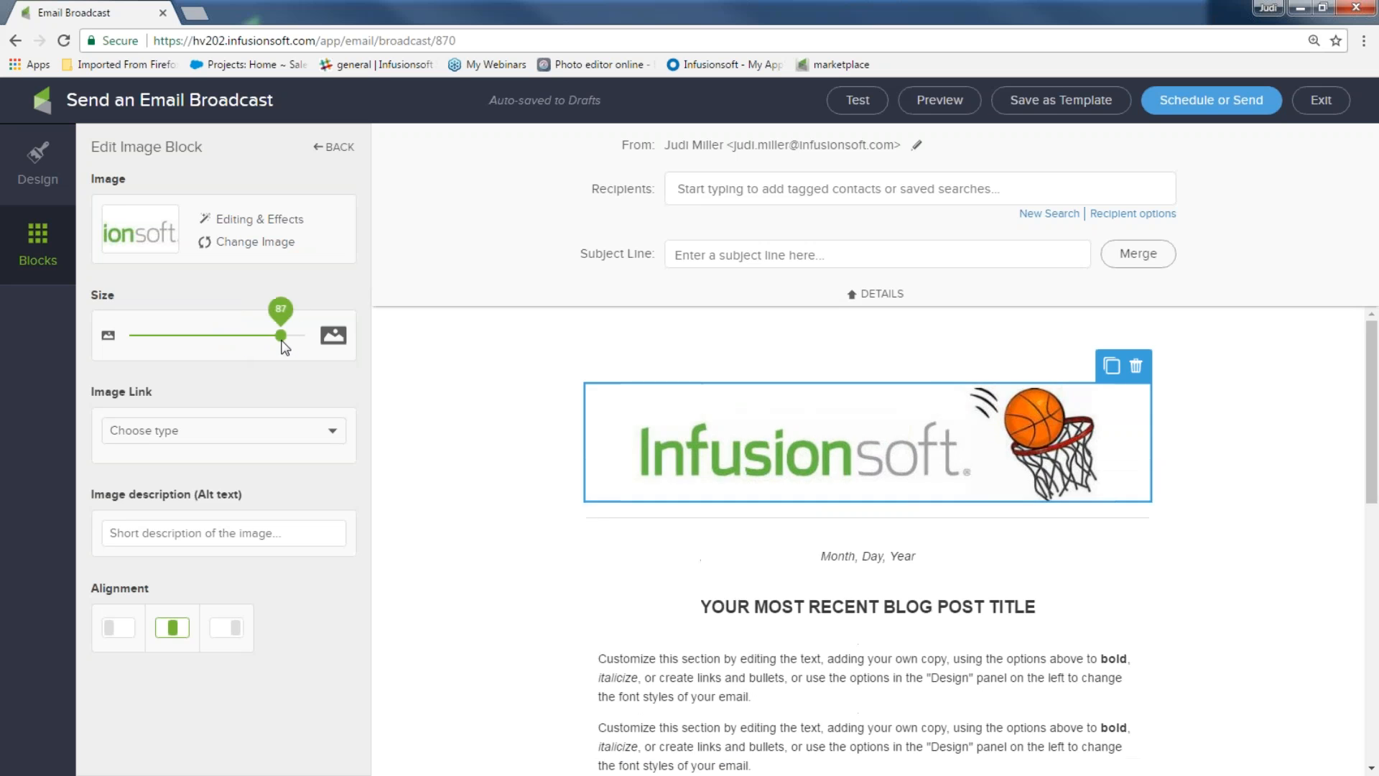
pyautogui.click(484, 427)
pyautogui.scroll(-1, 484, 427)
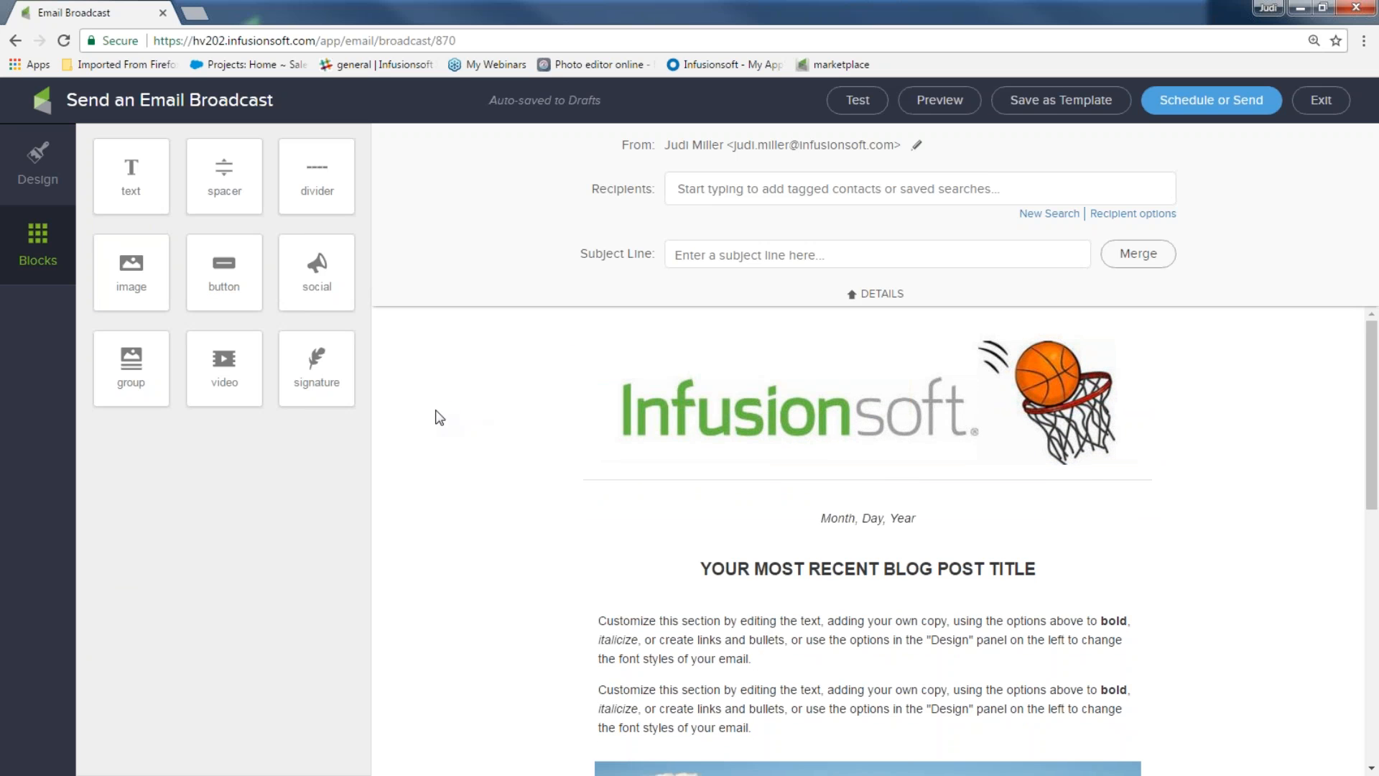
pyautogui.click(1321, 99)
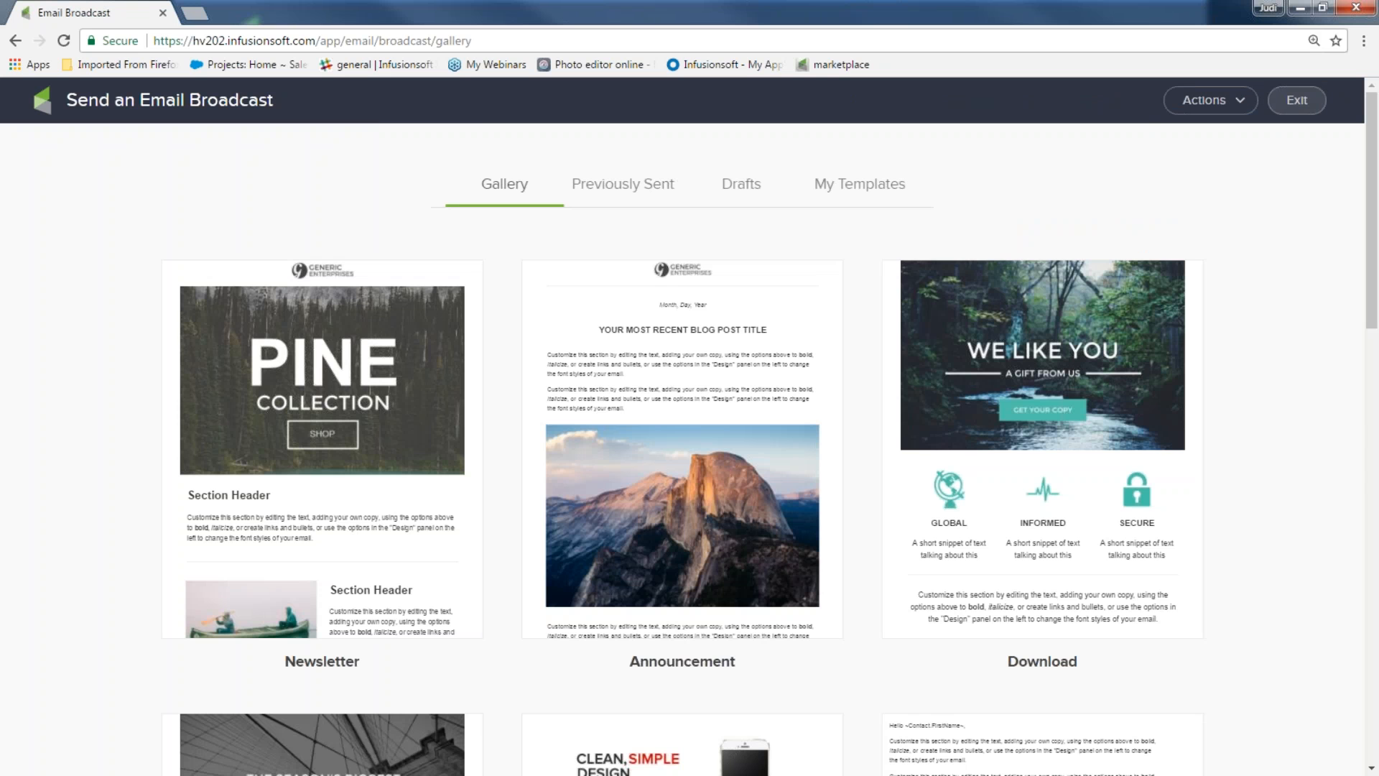
# Browse the gallery templates, then minimise the browser to reveal the 'Let's do this..' slide
pyautogui.scroll(-10, 1330, 311)
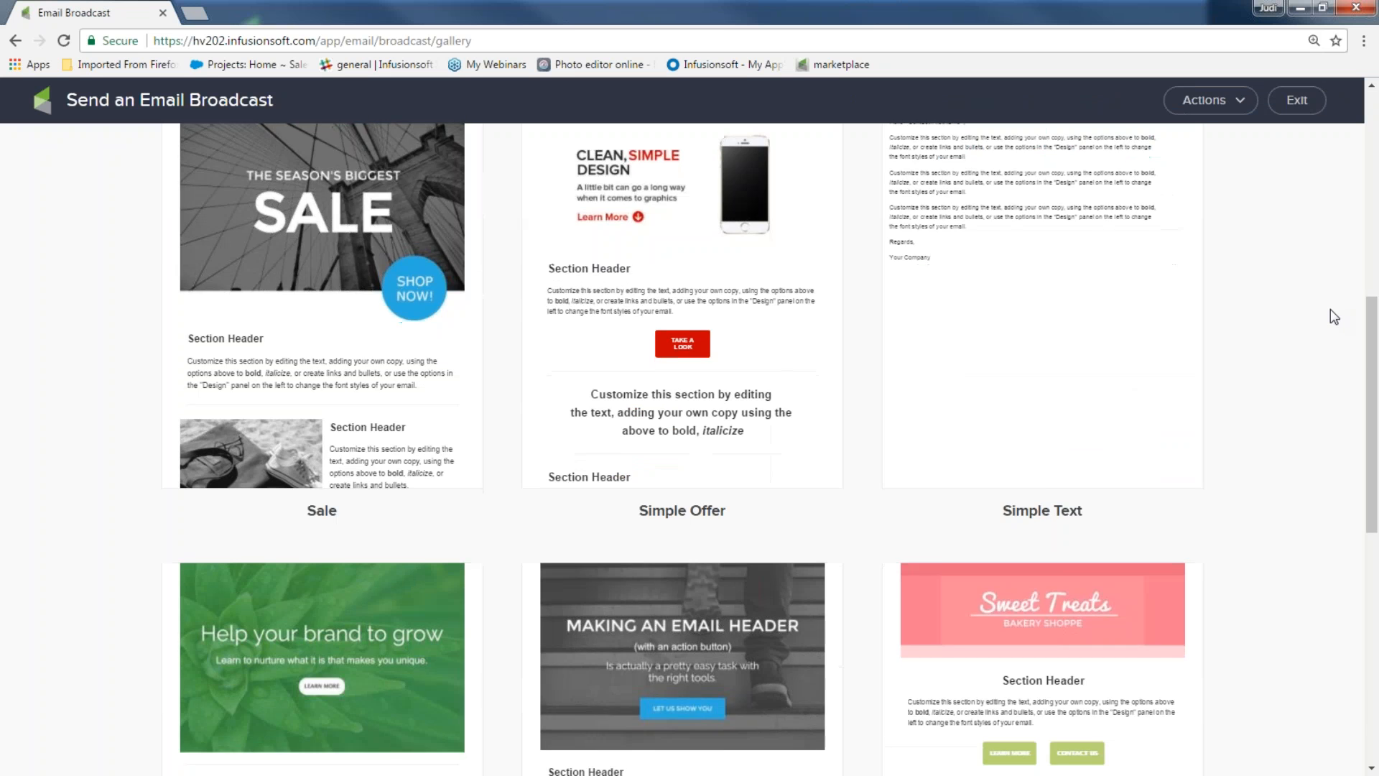
pyautogui.scroll(-6, 1330, 309)
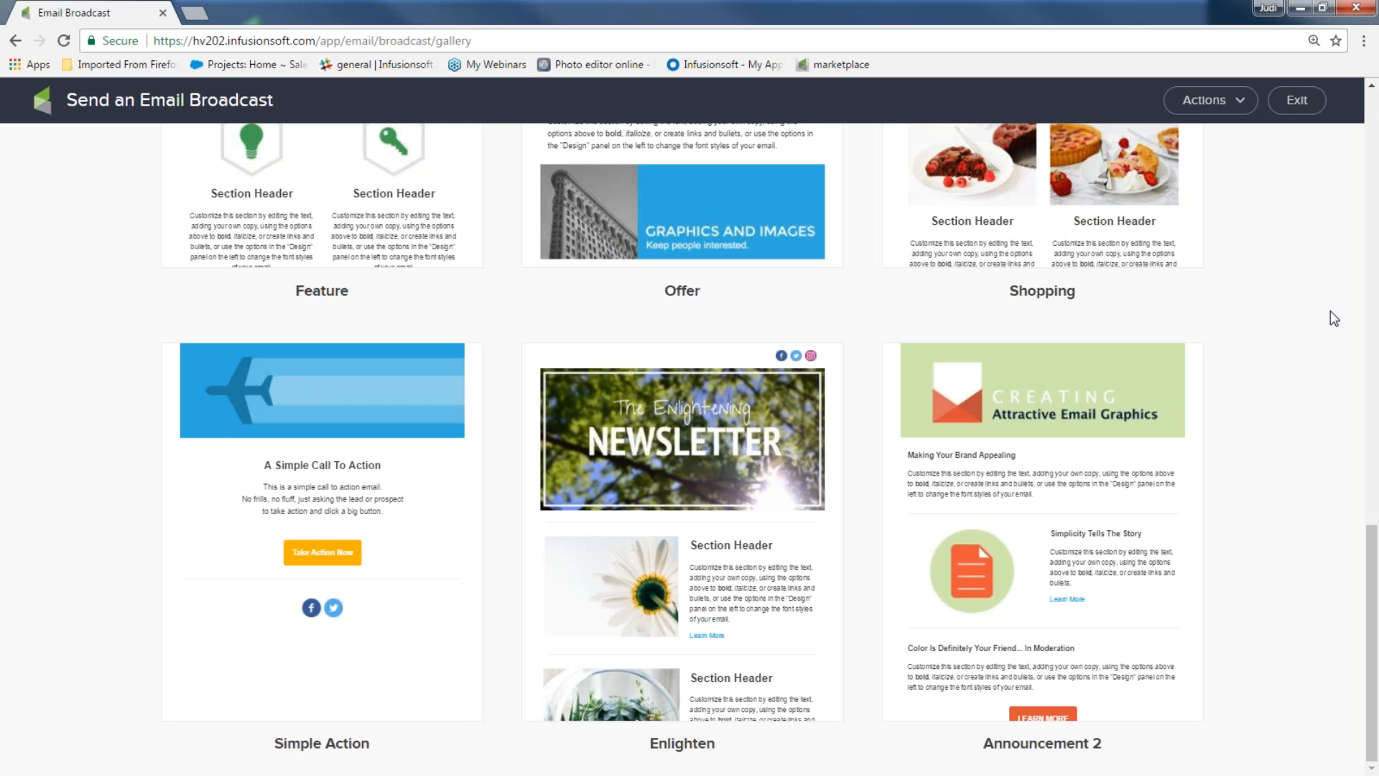
pyautogui.scroll(15, 1330, 312)
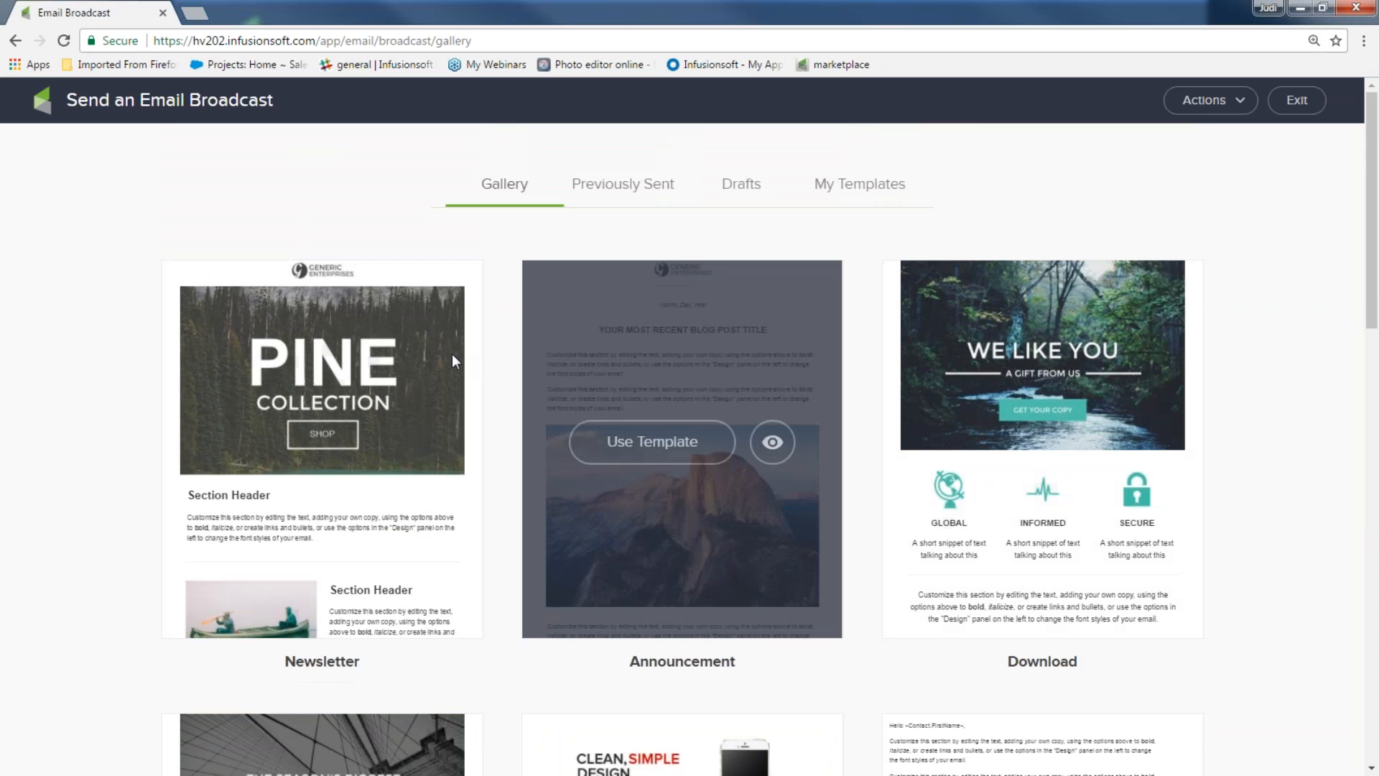
pyautogui.moveTo(450, 355)
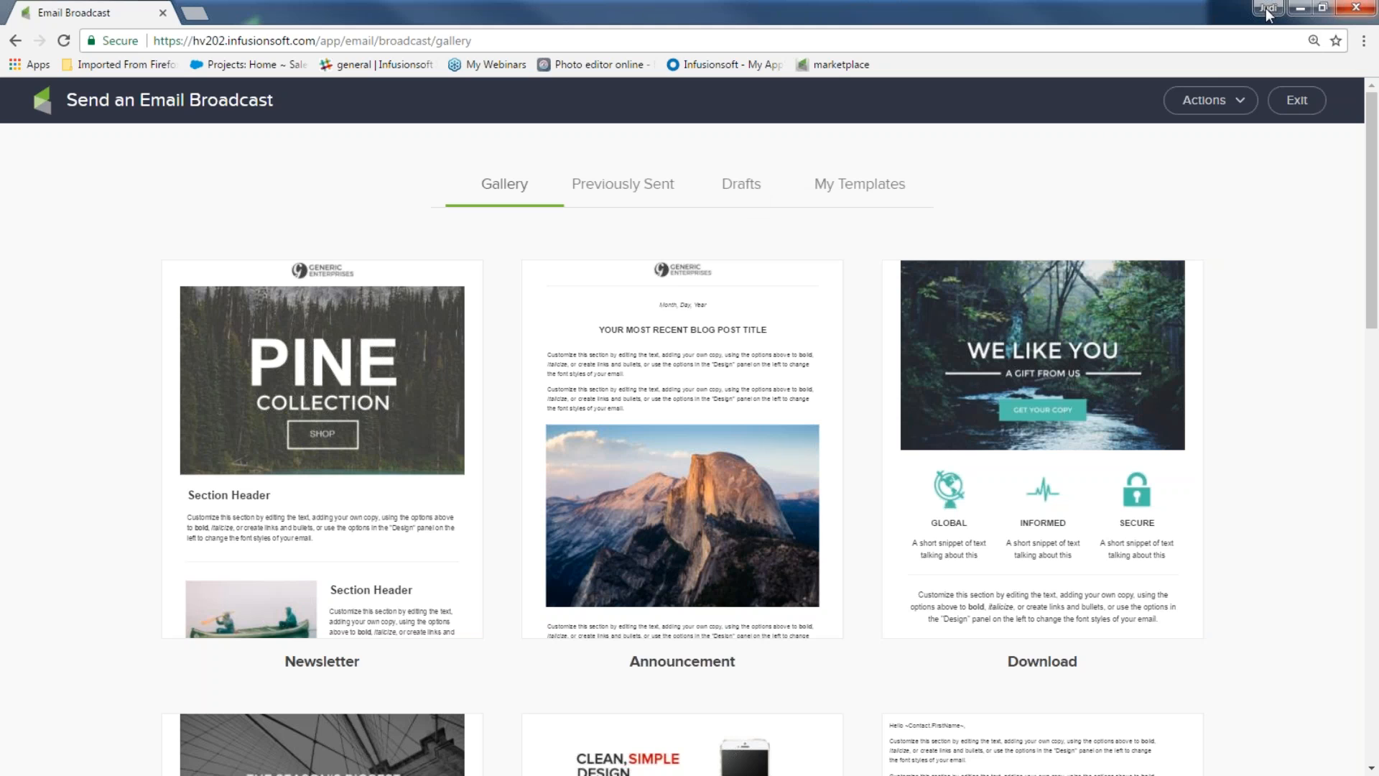
pyautogui.click(1302, 11)
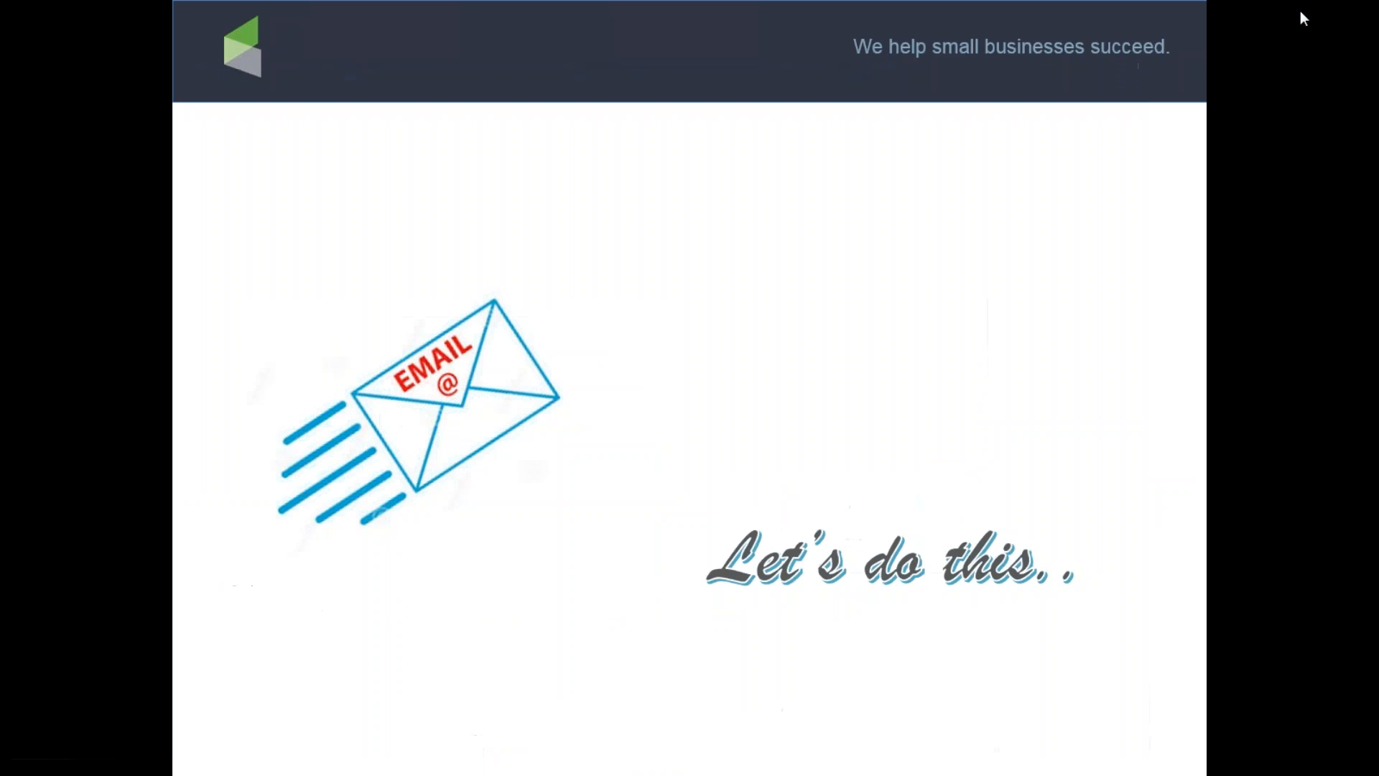
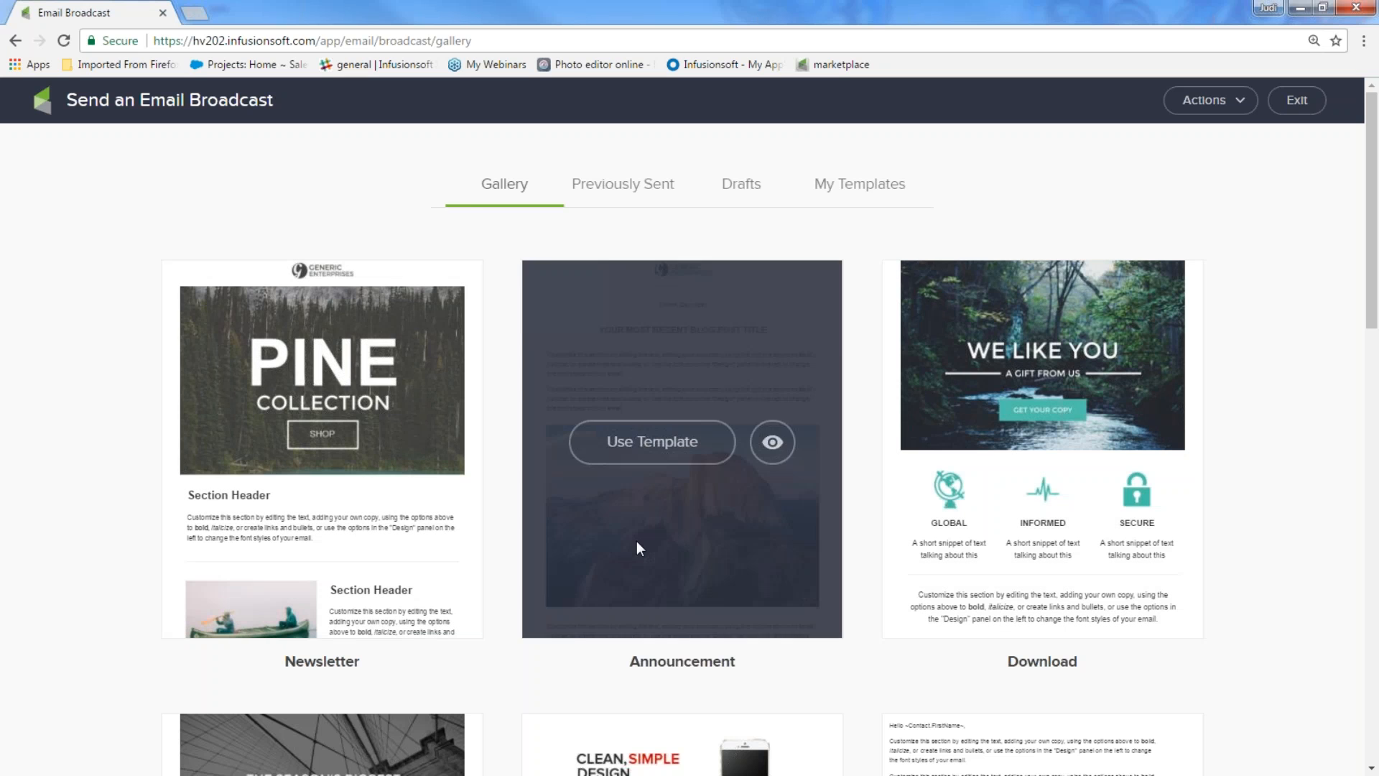
# Exit the broadcast template gallery back to the Email & Broadcasts page
pyautogui.click(1297, 99)
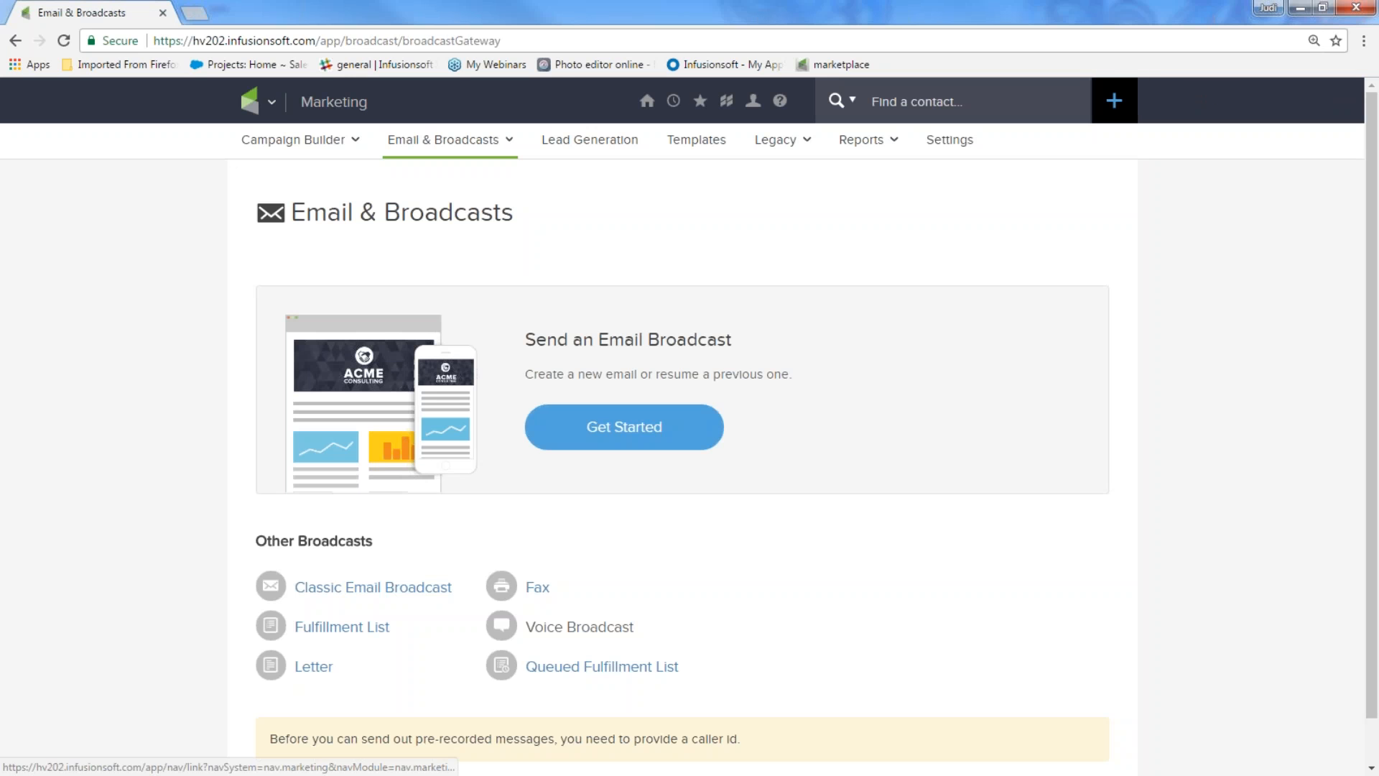
# Go to My Files and list the 186 Company Images
pyautogui.moveTo(647, 114)
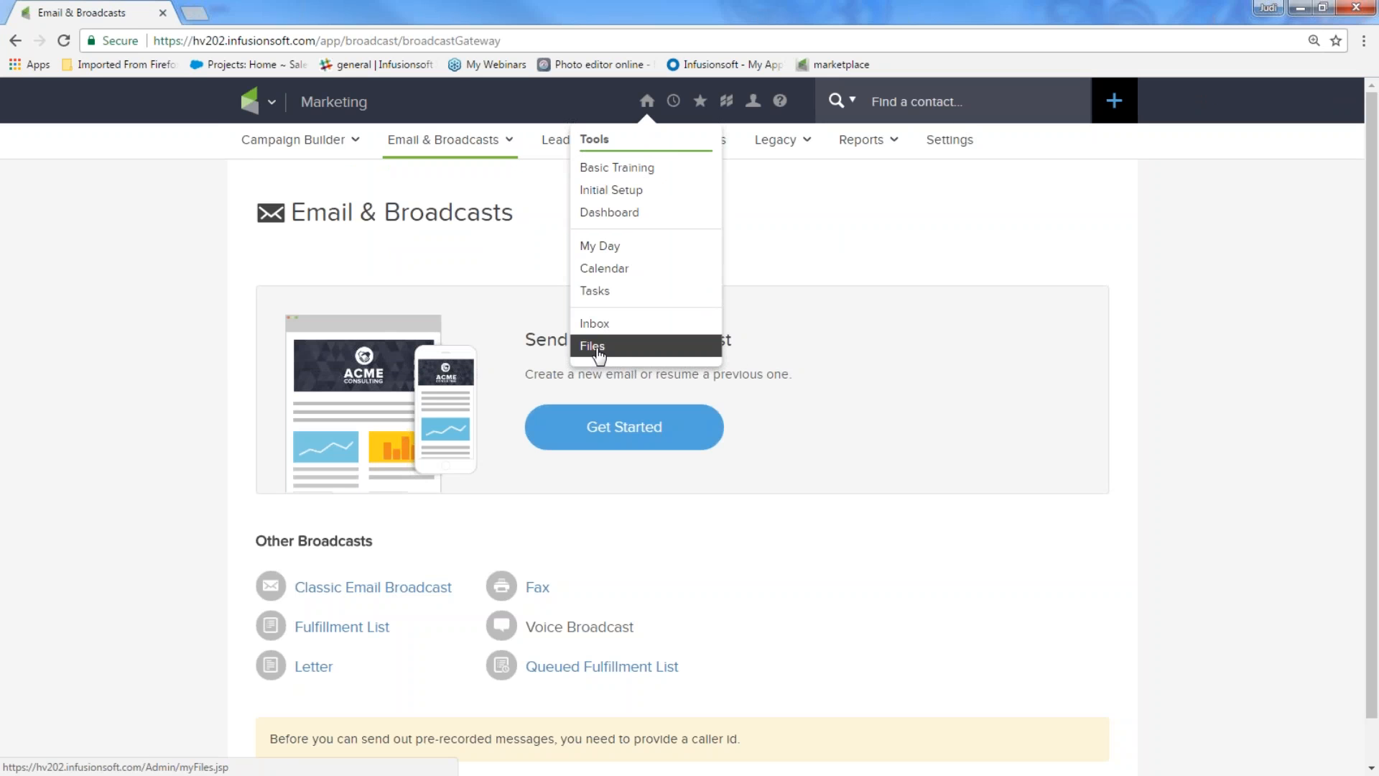
pyautogui.click(598, 351)
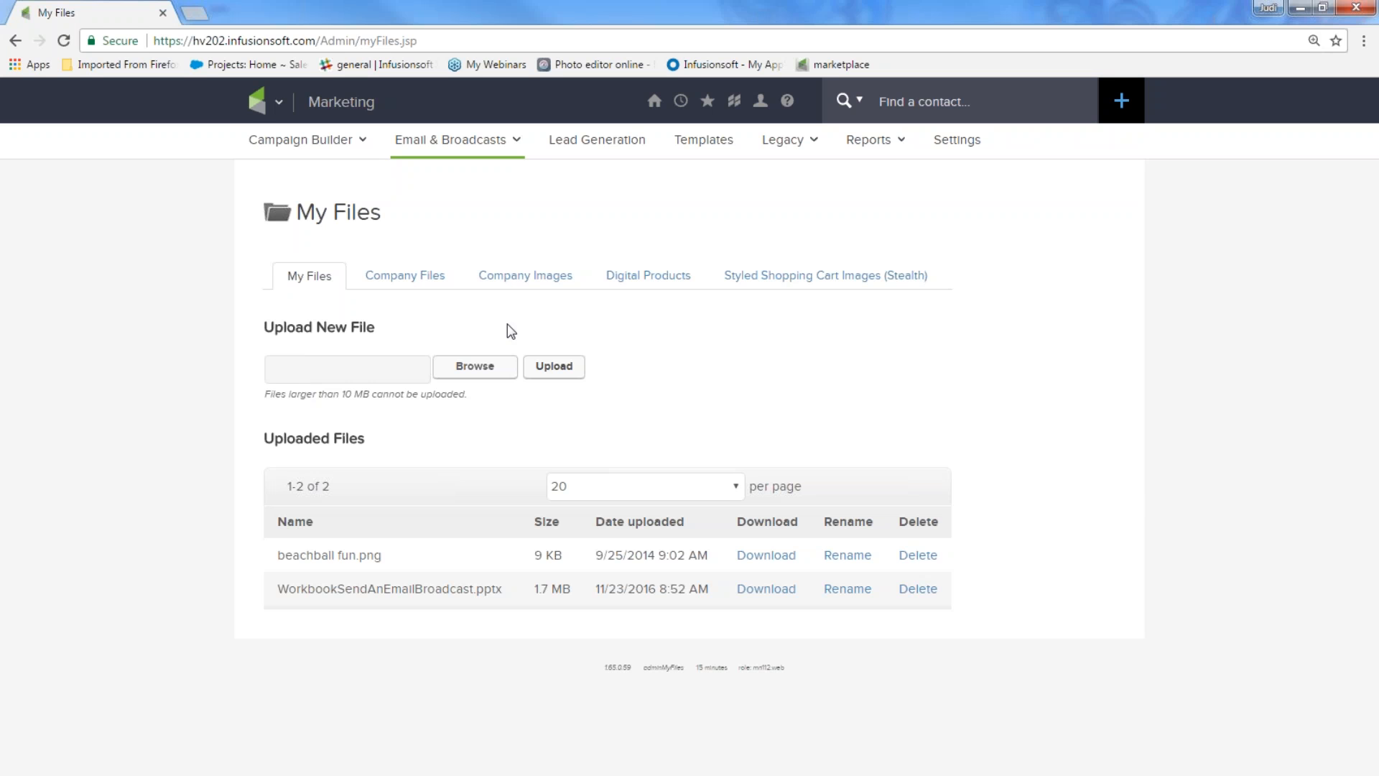
pyautogui.click(519, 280)
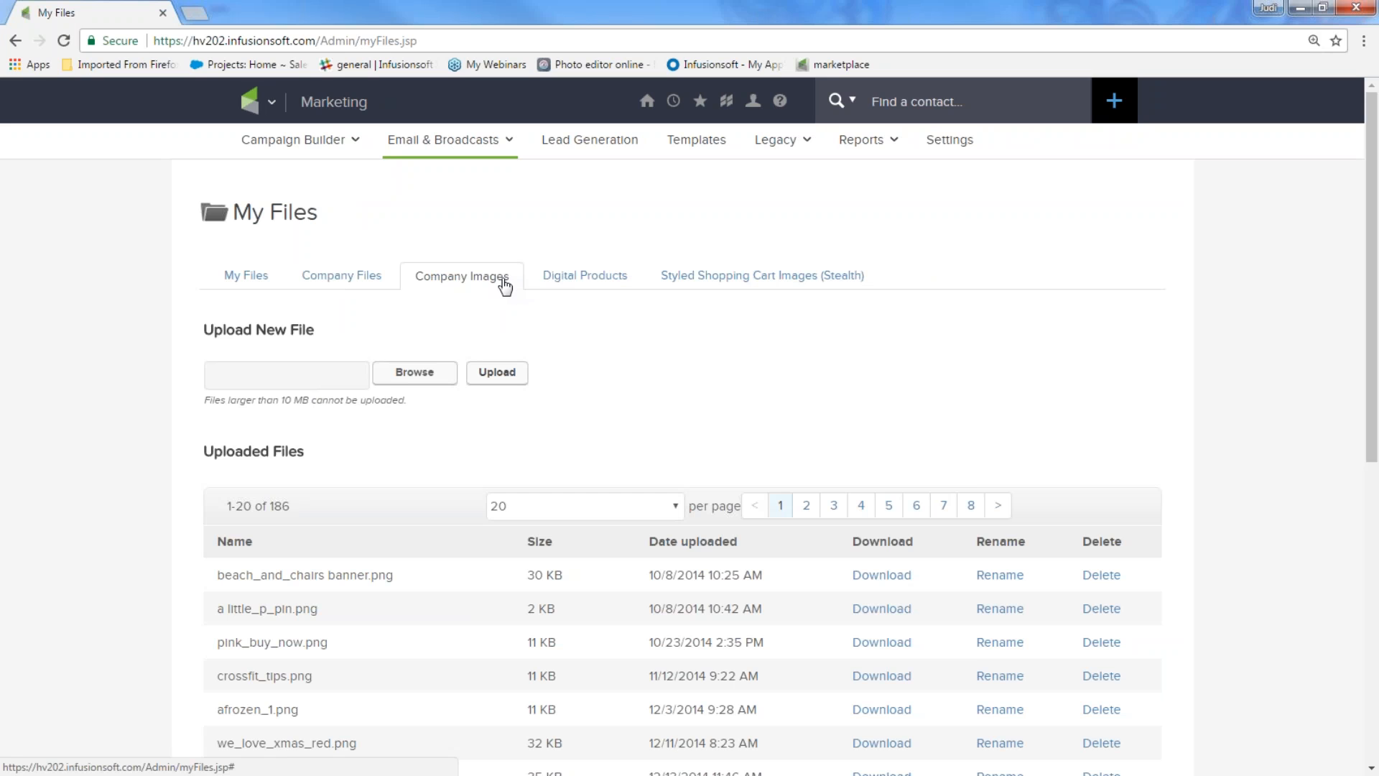
pyautogui.scroll(-3, 495, 403)
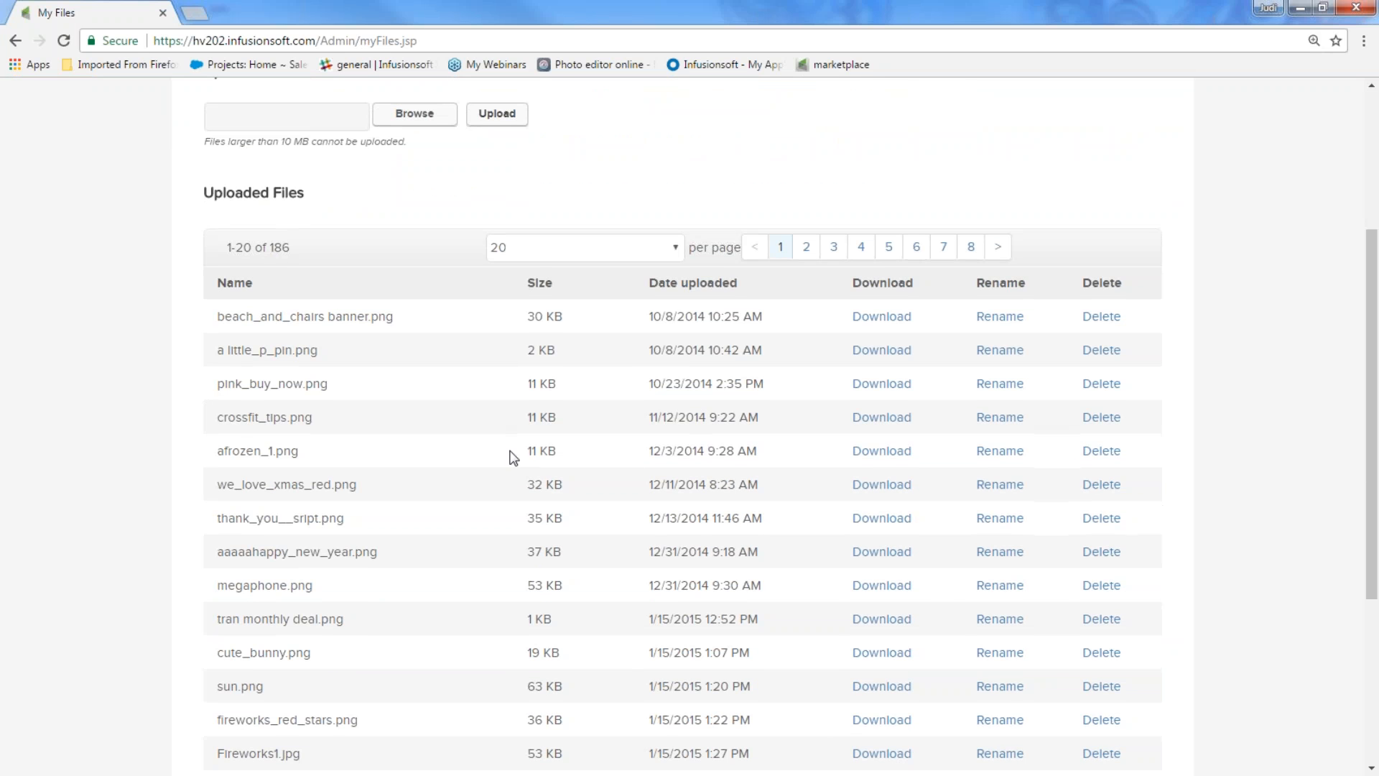
# Open megaphone.png's download link in a new tab, view it, then return to the list
pyautogui.rightClick(893, 591)
pyautogui.click(917, 599)
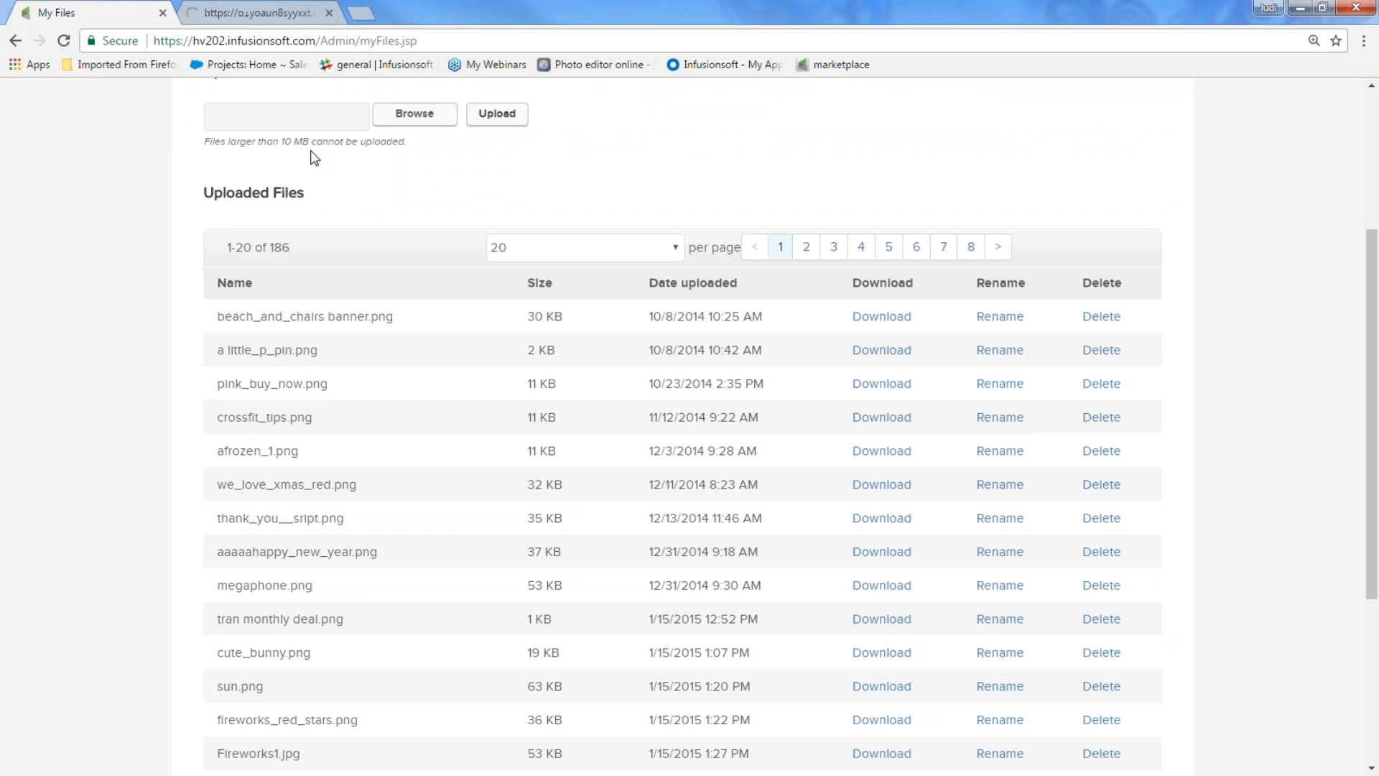
pyautogui.click(283, 16)
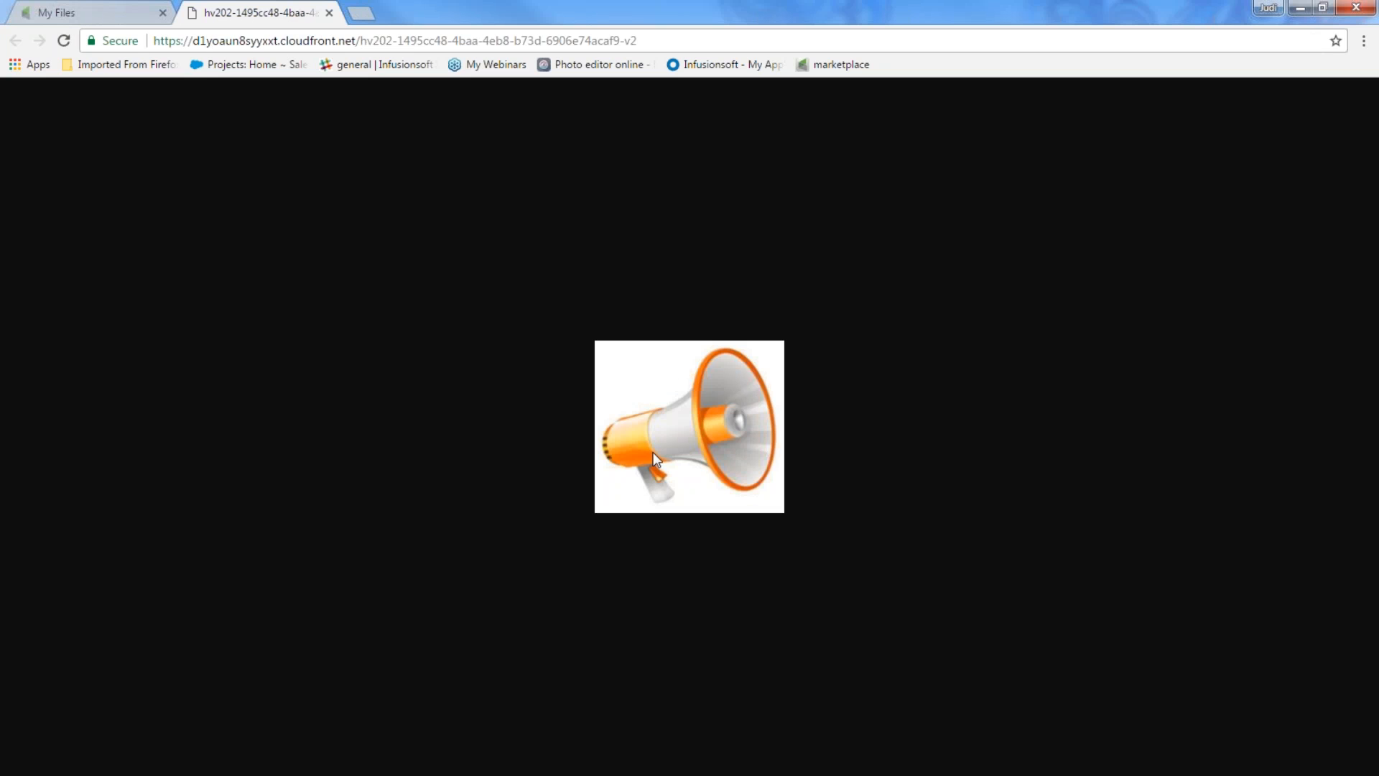
pyautogui.click(121, 12)
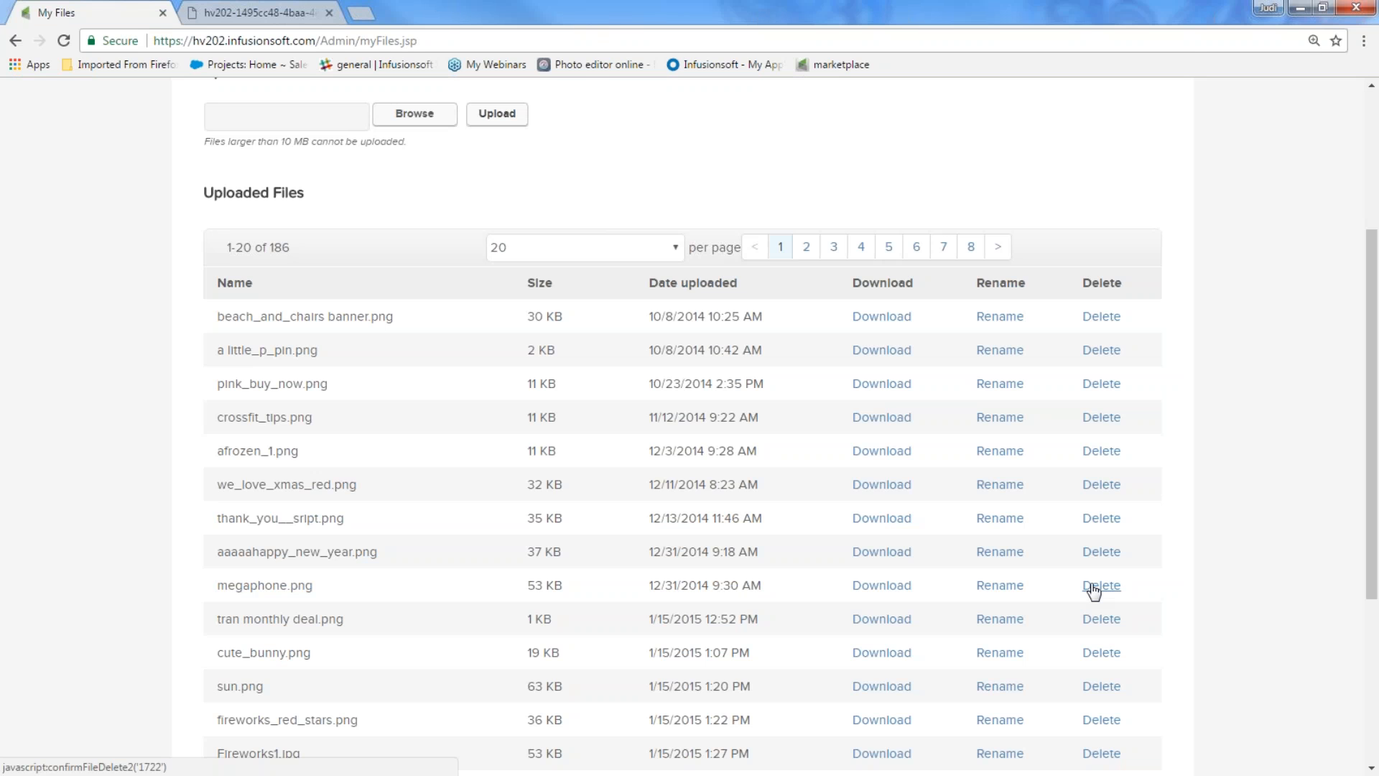
pyautogui.scroll(3, 1194, 493)
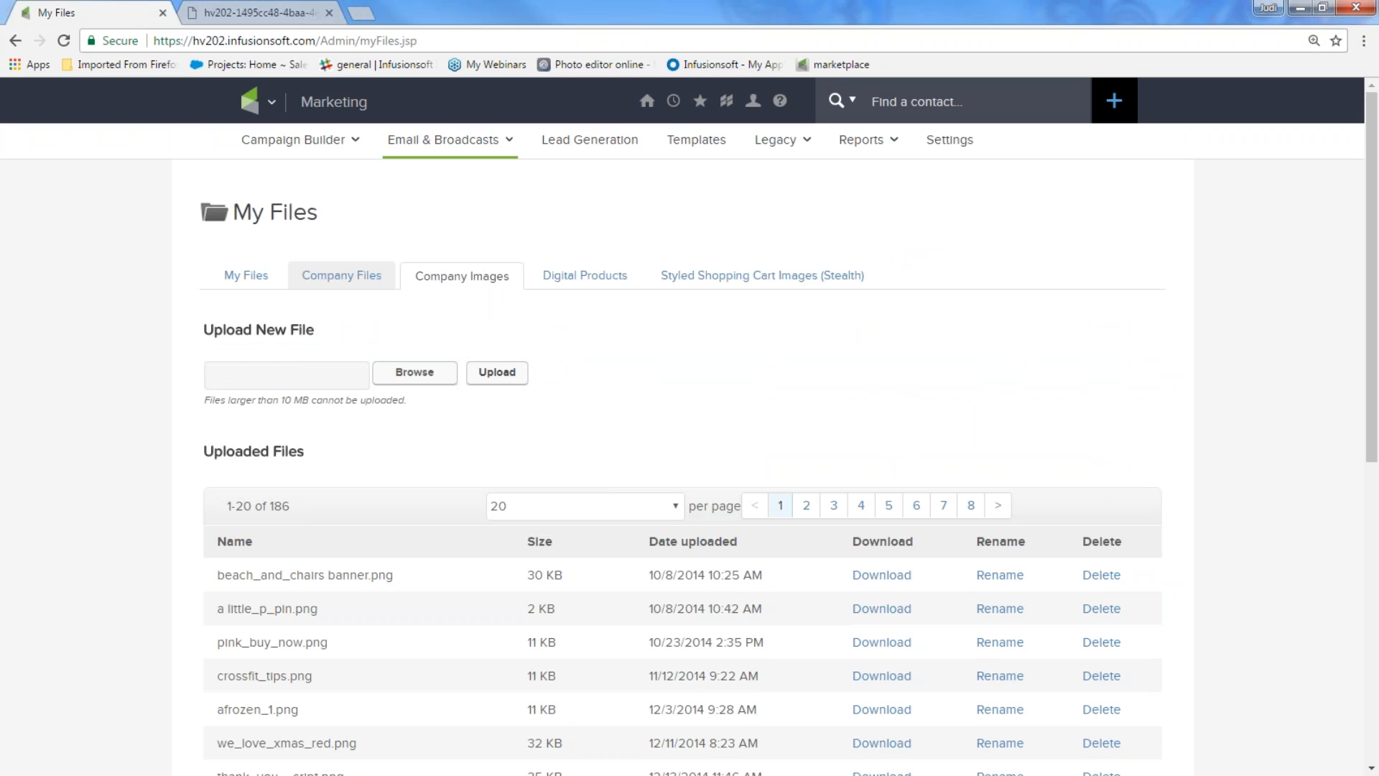
# Download ICON16copy.docx from the Company Files list
pyautogui.click(354, 280)
pyautogui.scroll(-1, 410, 499)
pyautogui.scroll(-2, 463, 612)
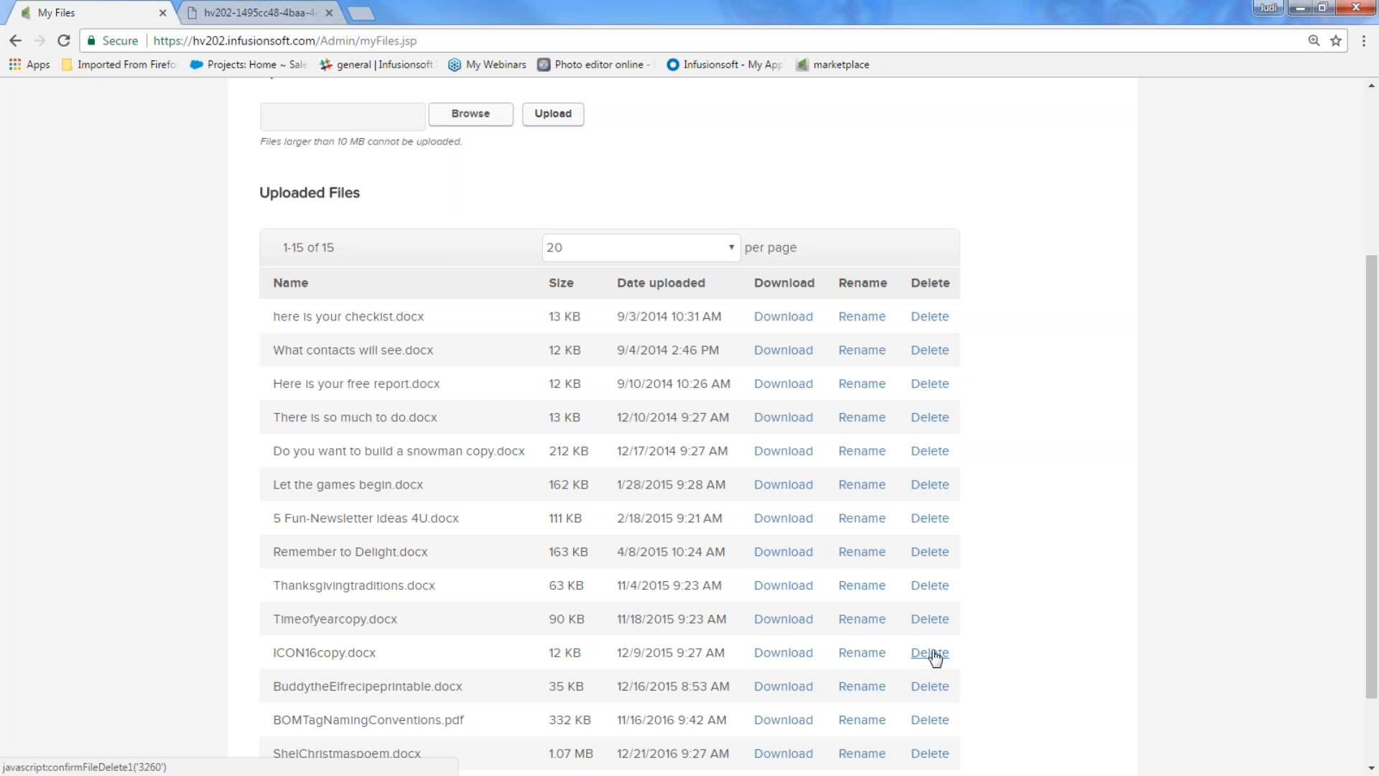
pyautogui.rightClick(789, 653)
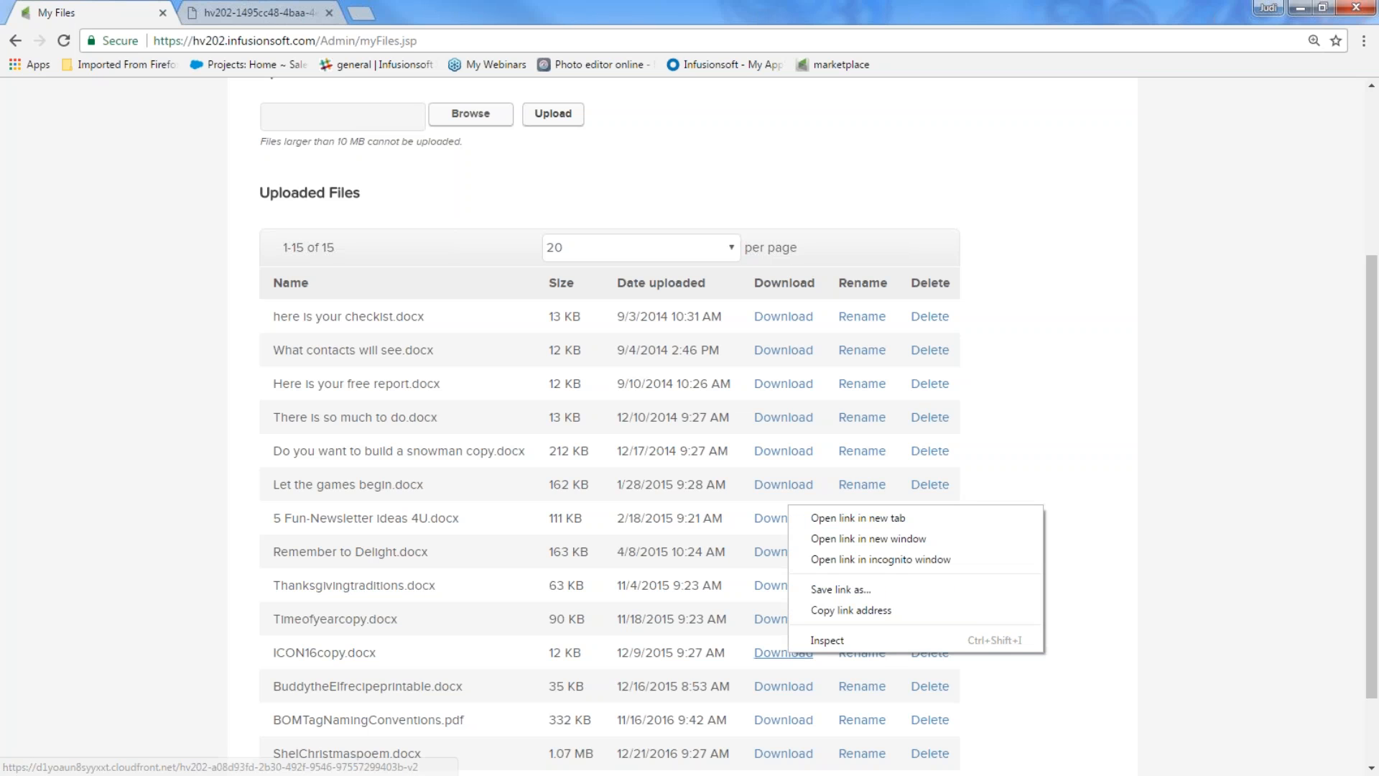
pyautogui.click(826, 525)
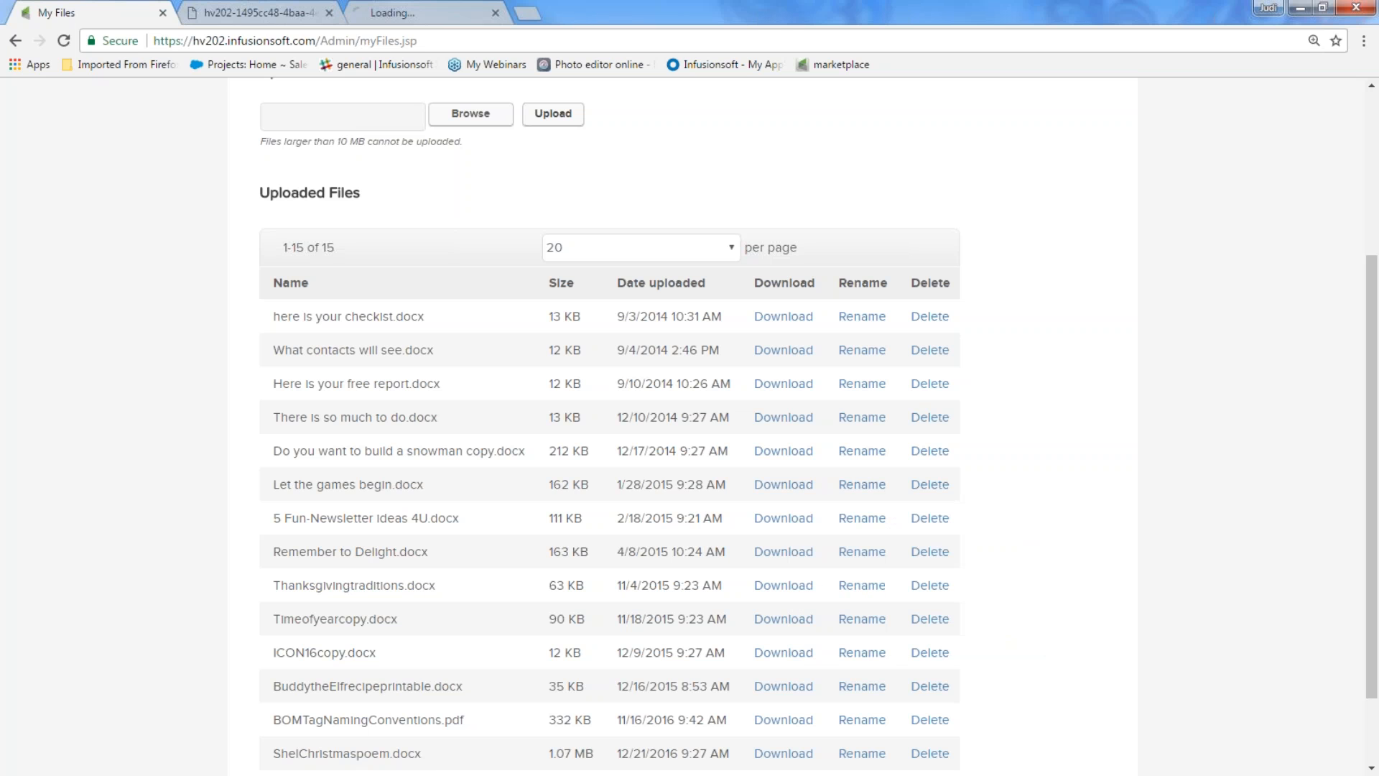
# Open the Infusionsoft Help Center in a new browser tab
pyautogui.click(286, 14)
pyautogui.click(136, 15)
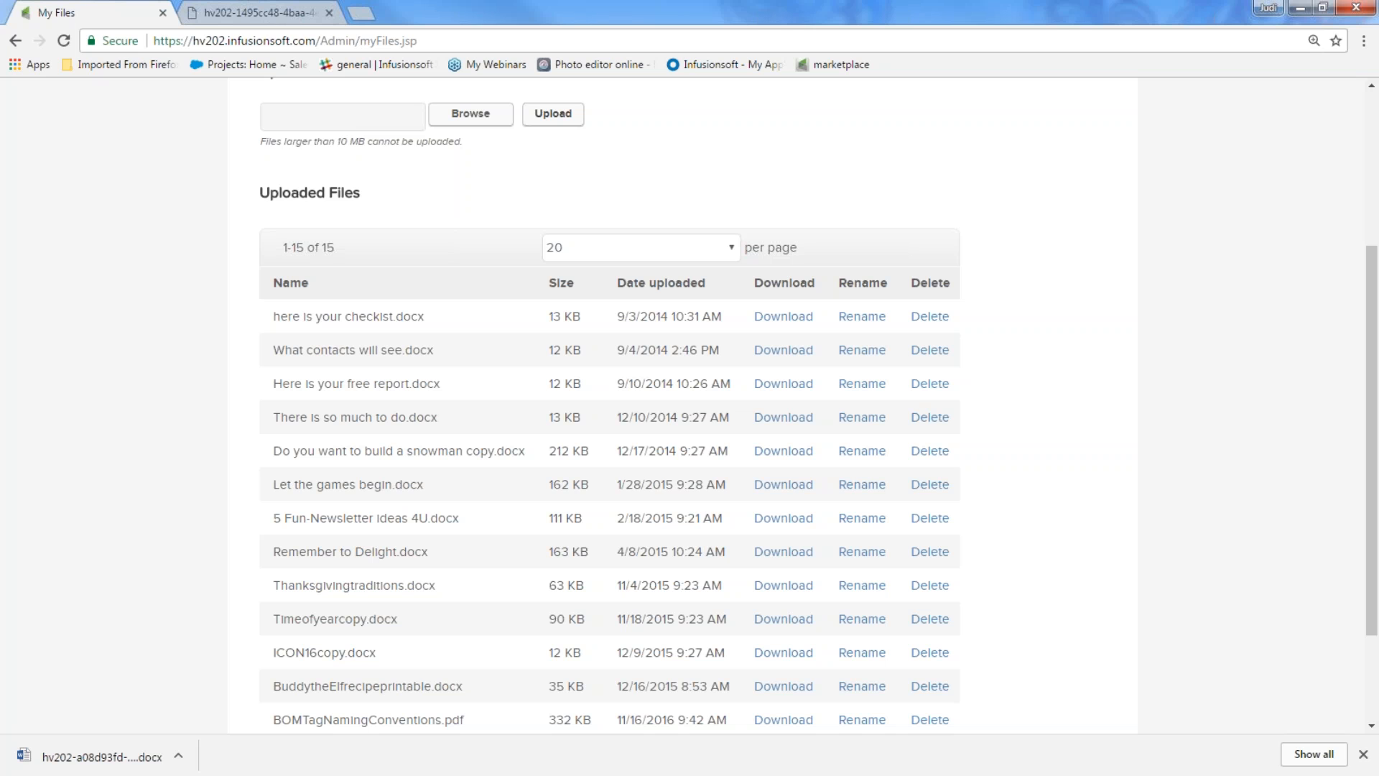
pyautogui.click(359, 13)
pyautogui.click(477, 557)
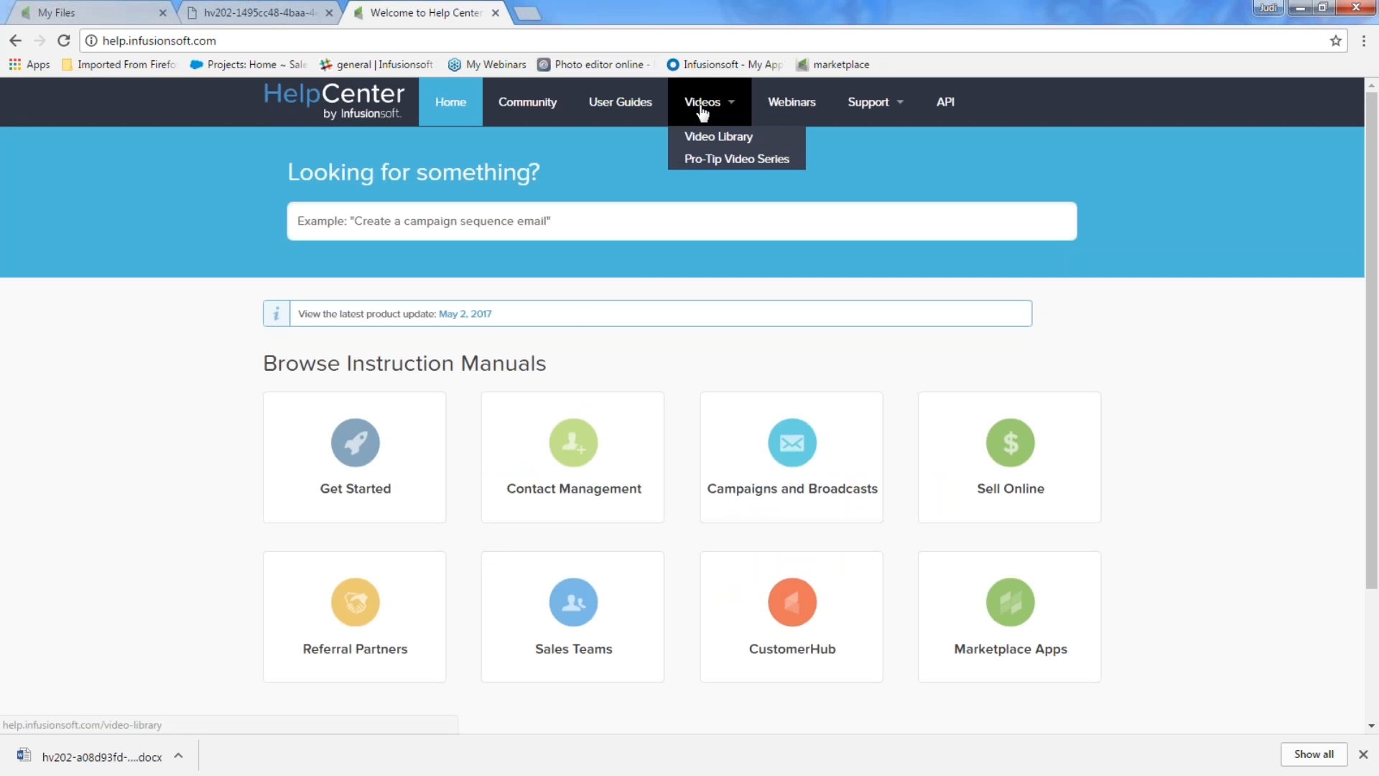
# Show all Infusionsoft Basic Training webinars: Manage Contacts, Email Builder and Campaign Builder
pyautogui.click(784, 109)
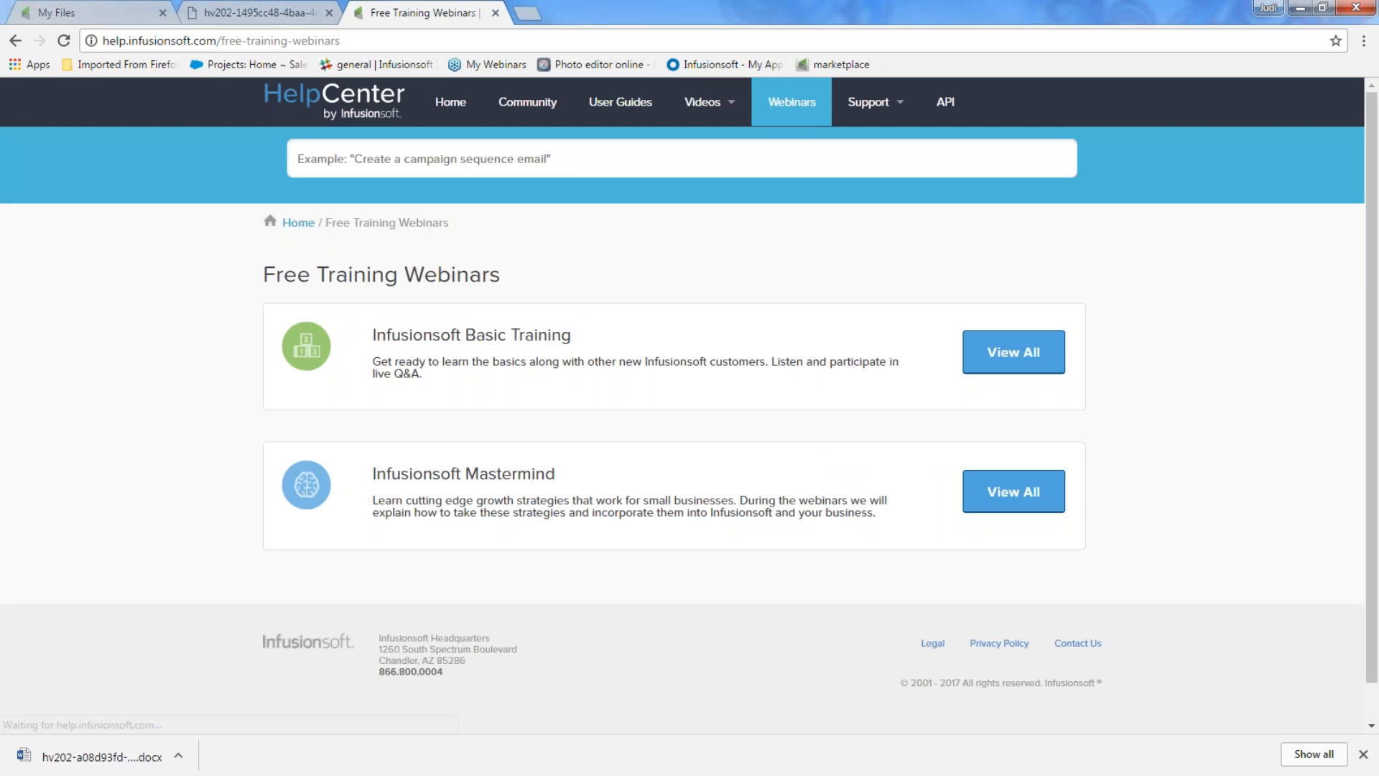
pyautogui.click(1011, 354)
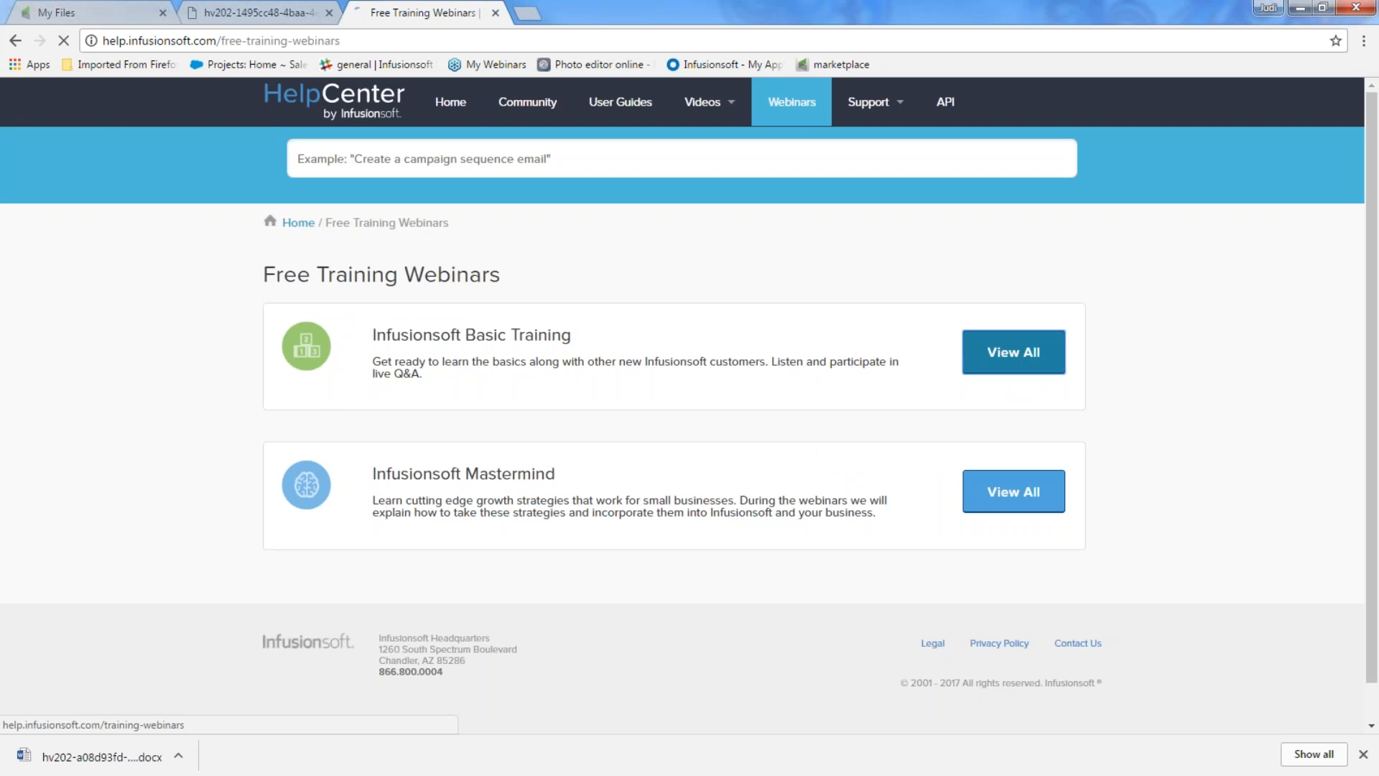
pyautogui.scroll(-1, 1010, 360)
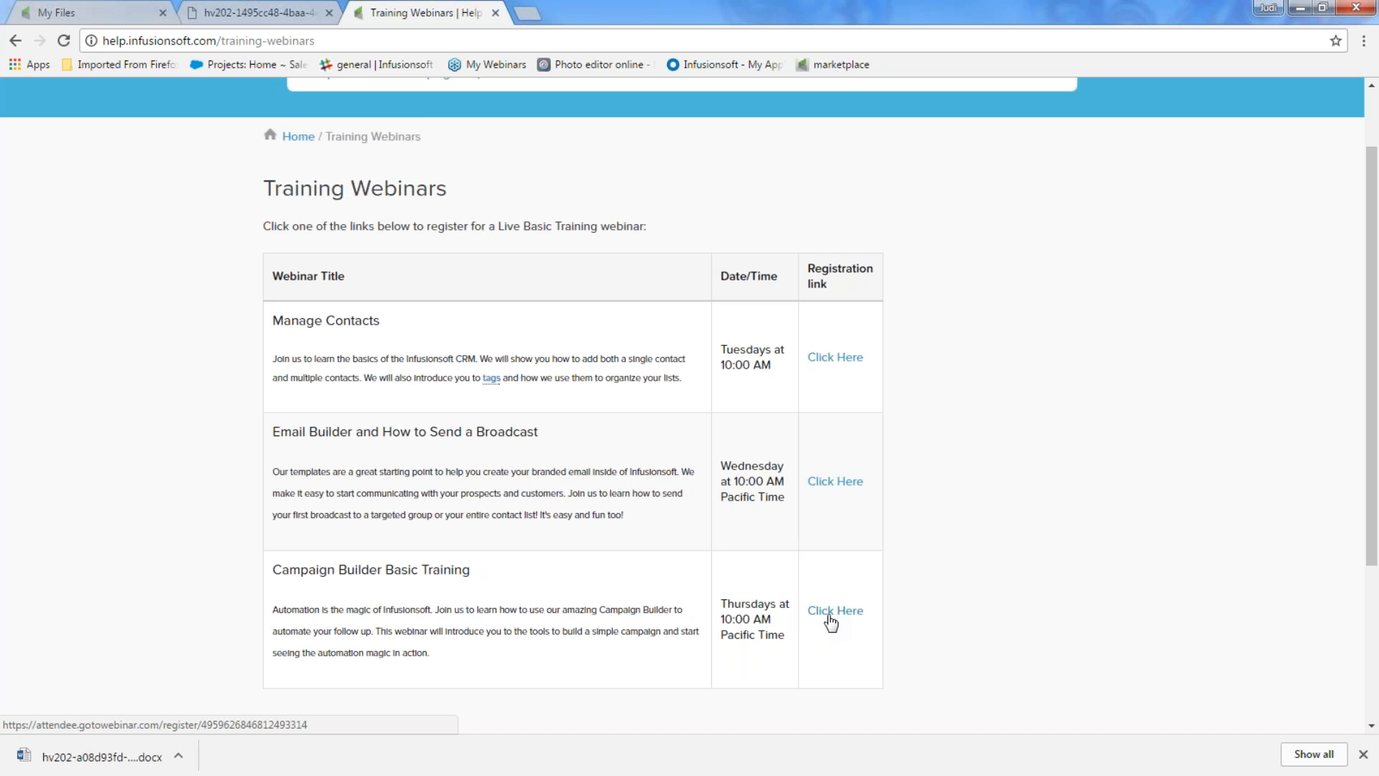
# Return to the My Files Company Files list and highlight the app-name subdomain in the address
pyautogui.click(123, 15)
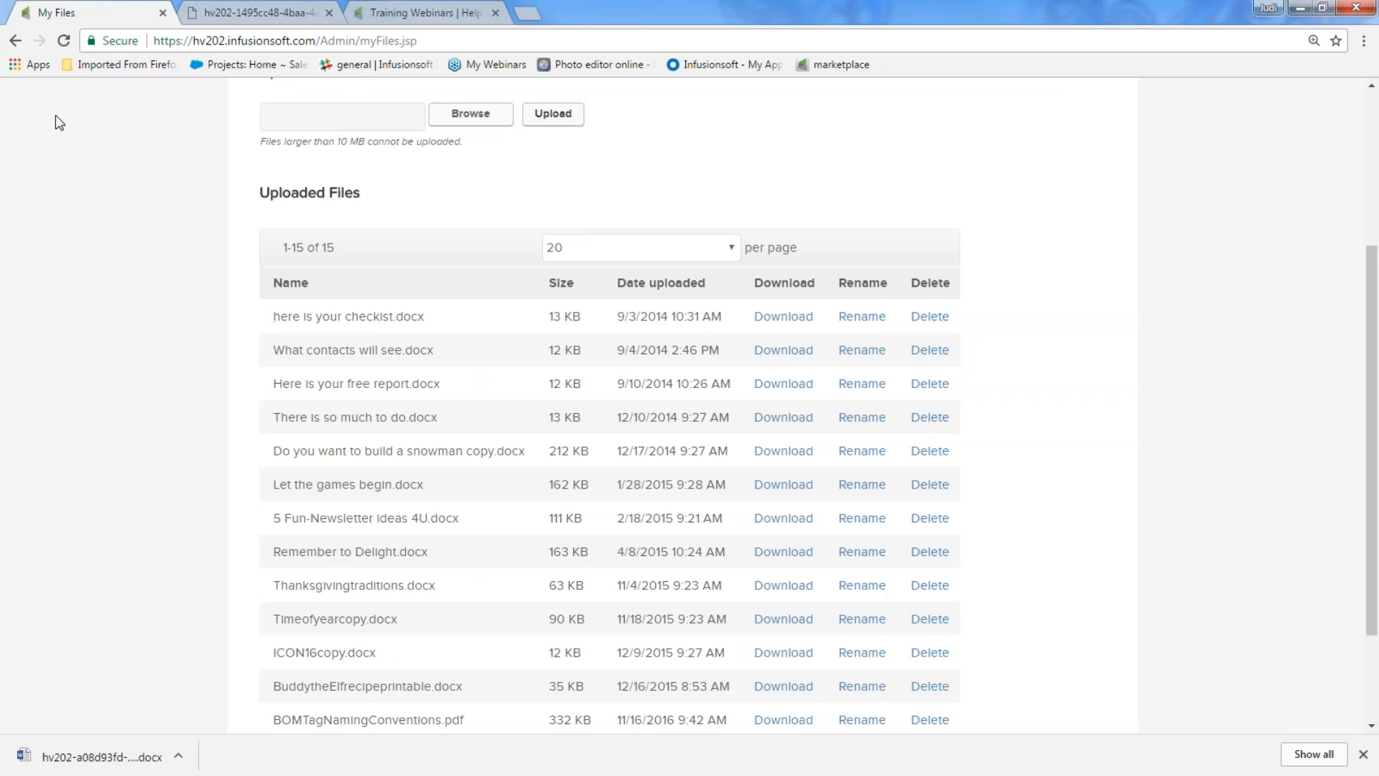
pyautogui.scroll(3, 100, 227)
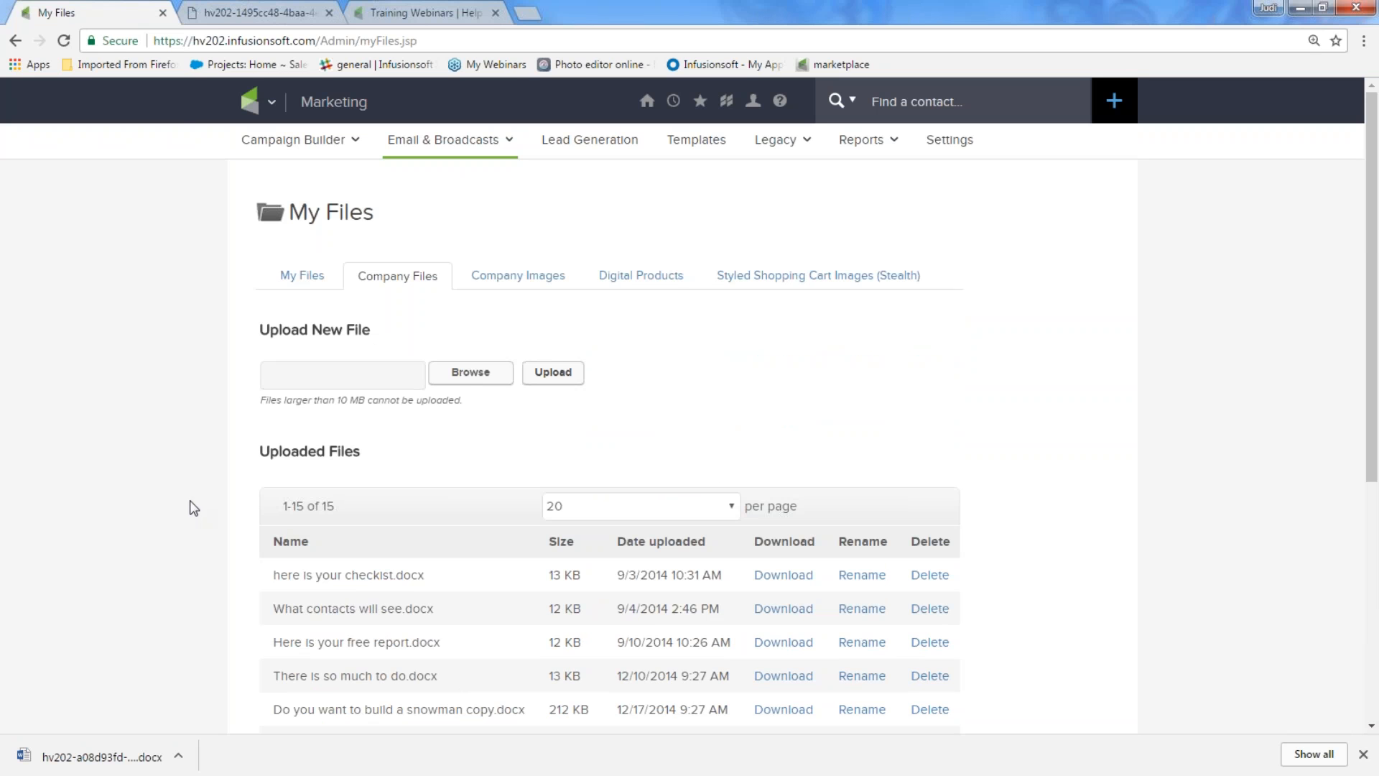
pyautogui.moveTo(190, 41); pyautogui.dragTo(225, 41)
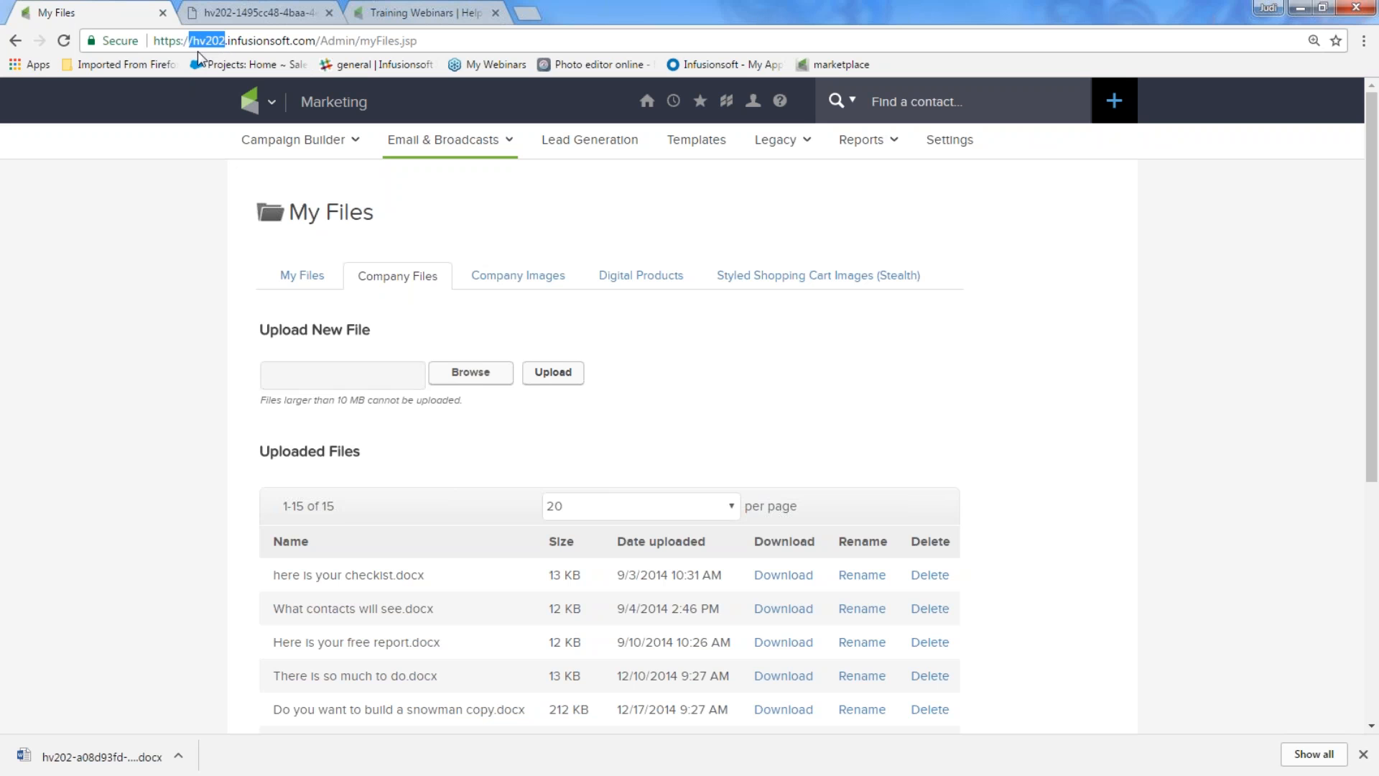